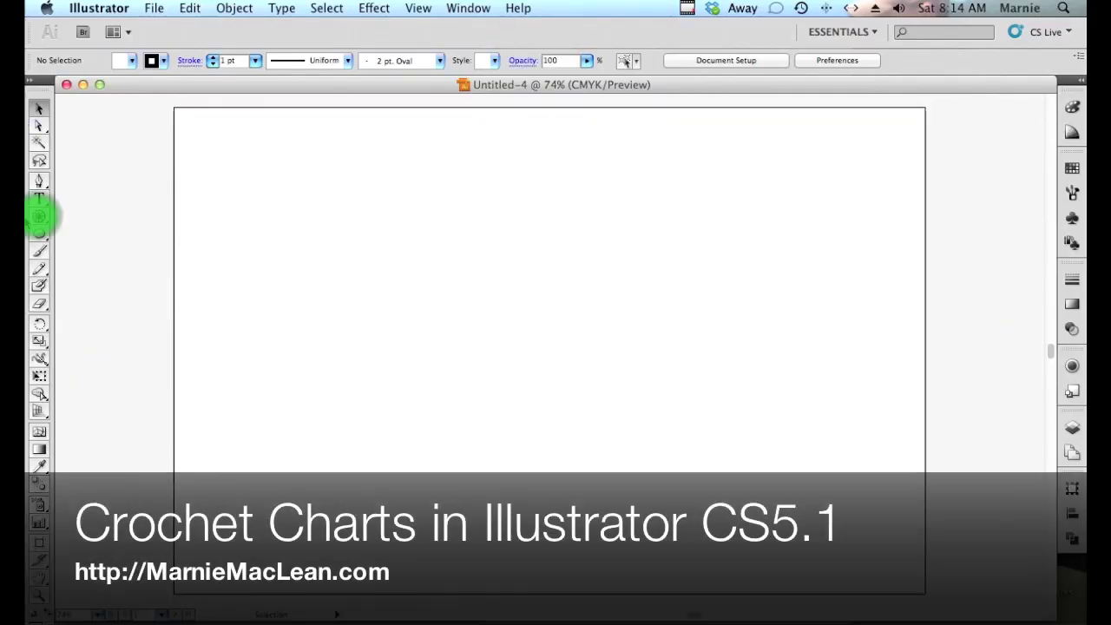
# Activate the Polar Grid tool.
pyautogui.click(39, 217)
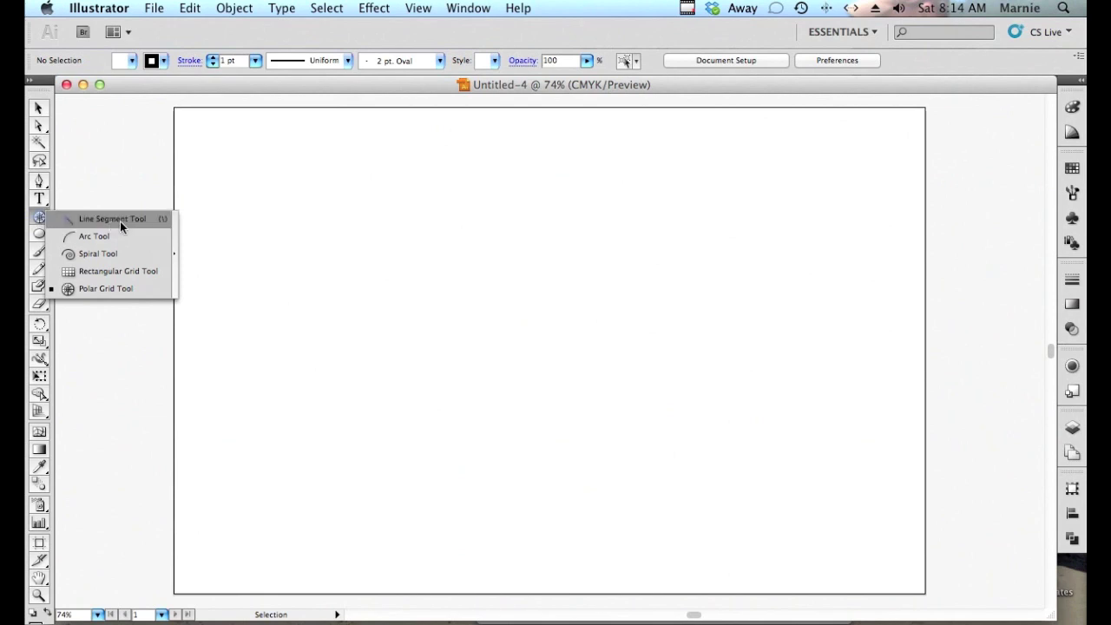
pyautogui.click(96, 289)
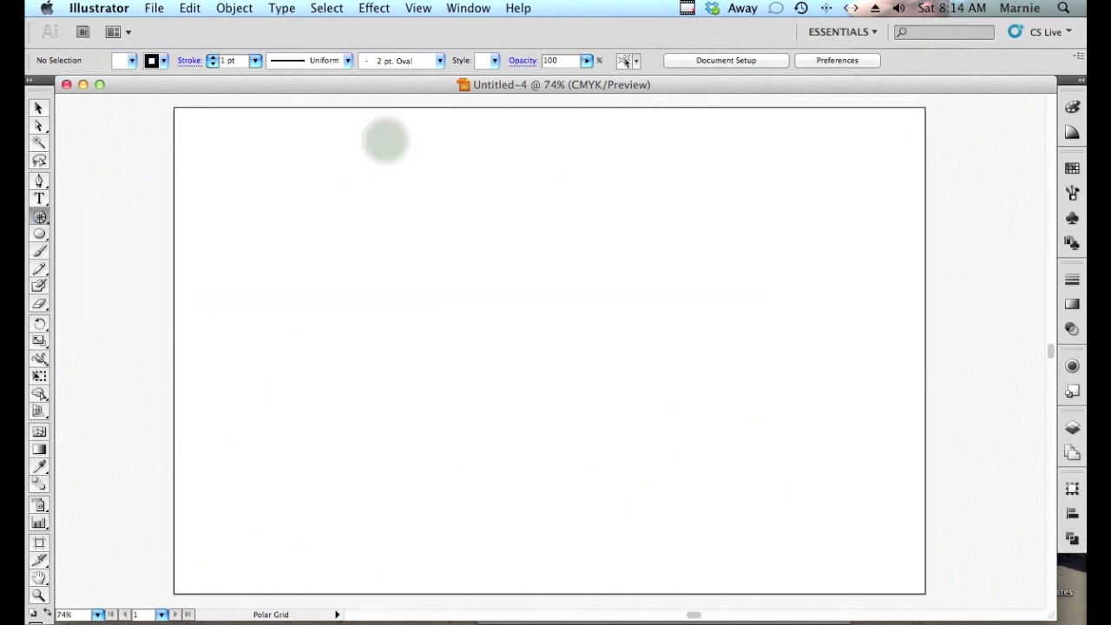
# Draw a circular polar grid freehand across most of the artboard and undo it.
pyautogui.click(385, 140)
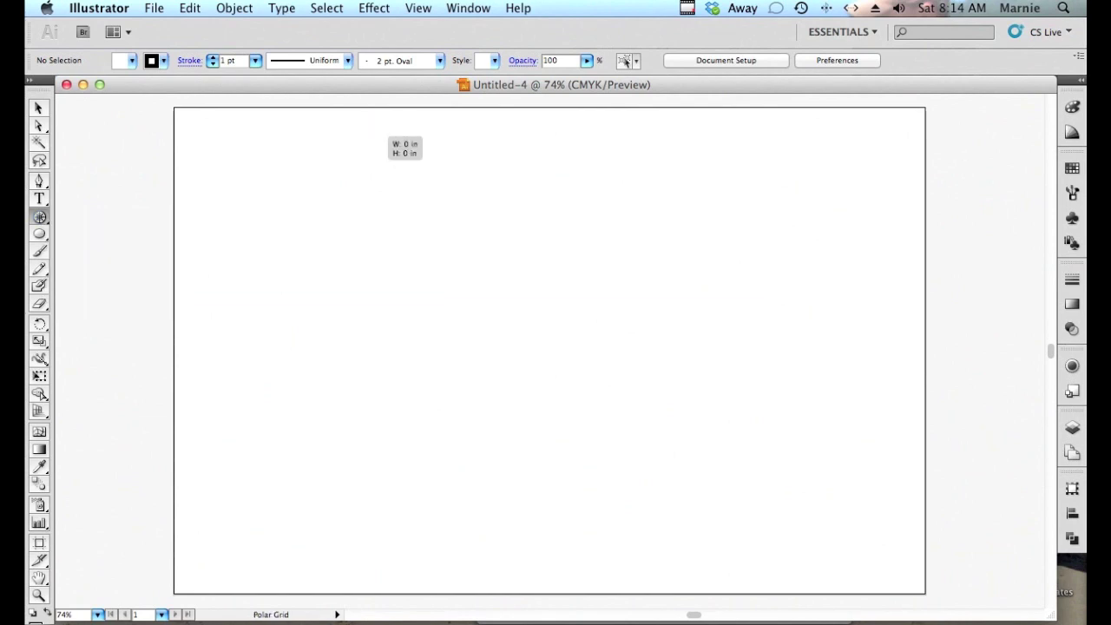
pyautogui.moveTo(379, 136); pyautogui.dragTo(797, 554)
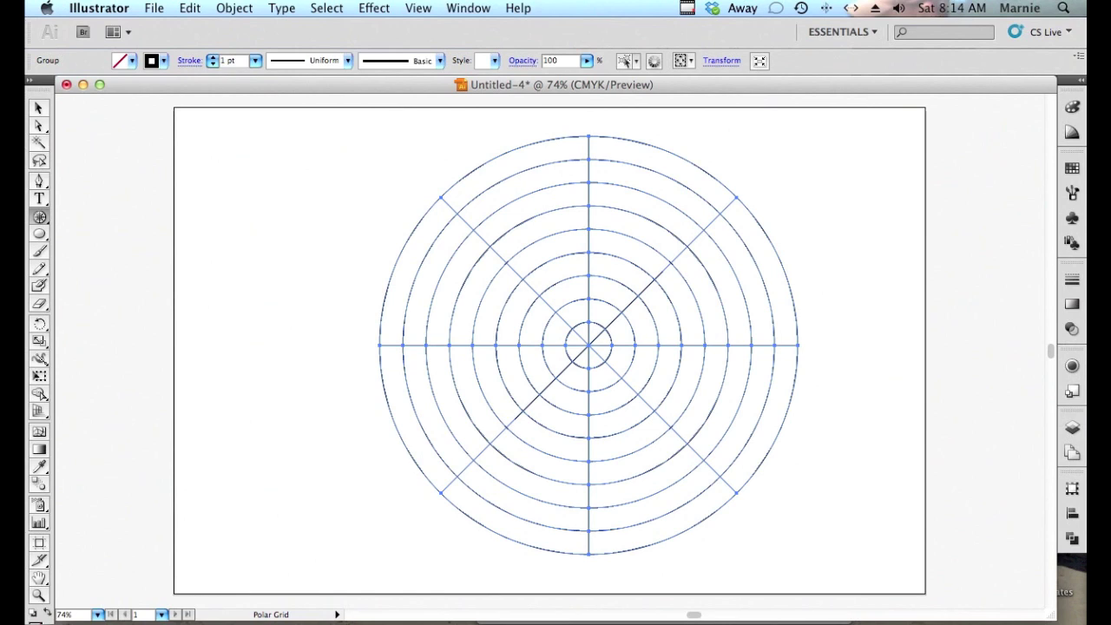
pyautogui.press('super')
pyautogui.press('super+z')
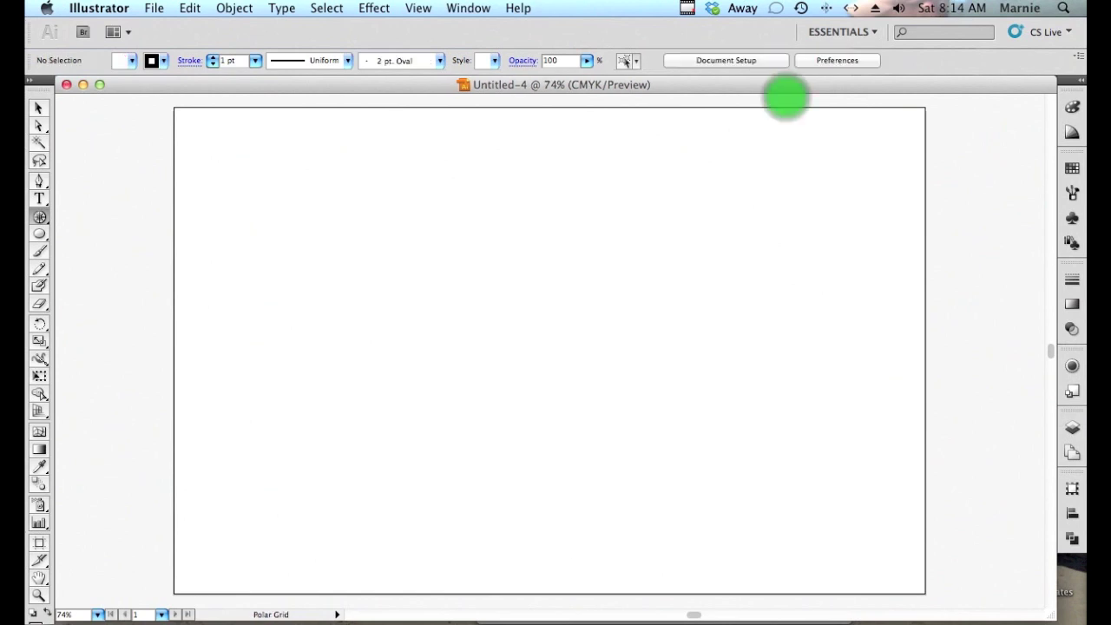
# Create a polar grid 9.46 in wide and high with 8 concentric dividers and 8 radial dividers on the artboard.
pyautogui.click(786, 97)
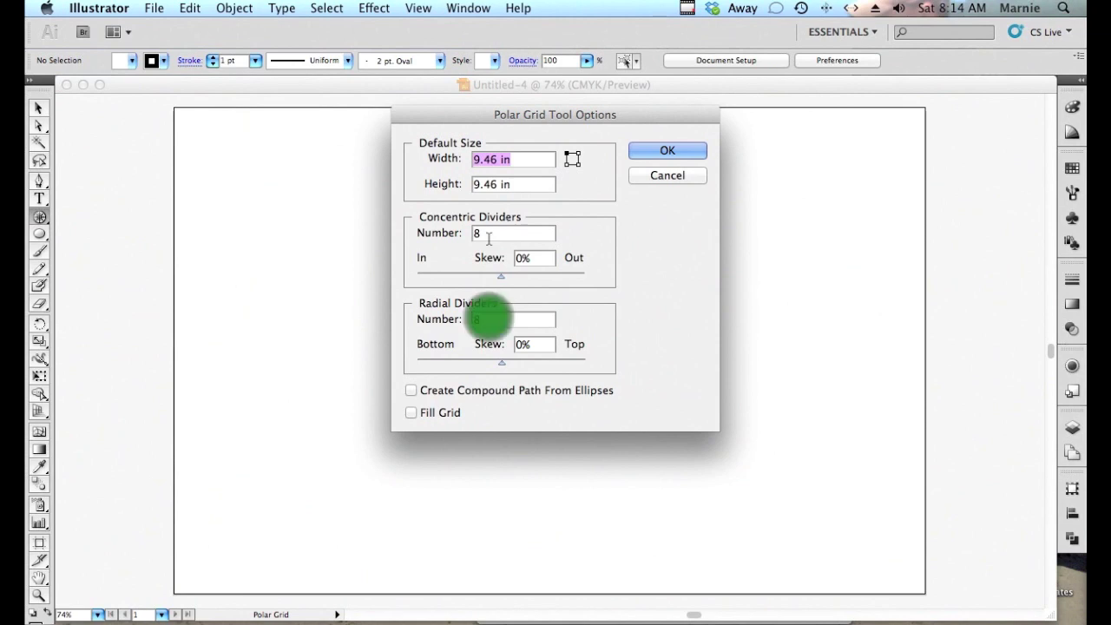
pyautogui.doubleClick(489, 319)
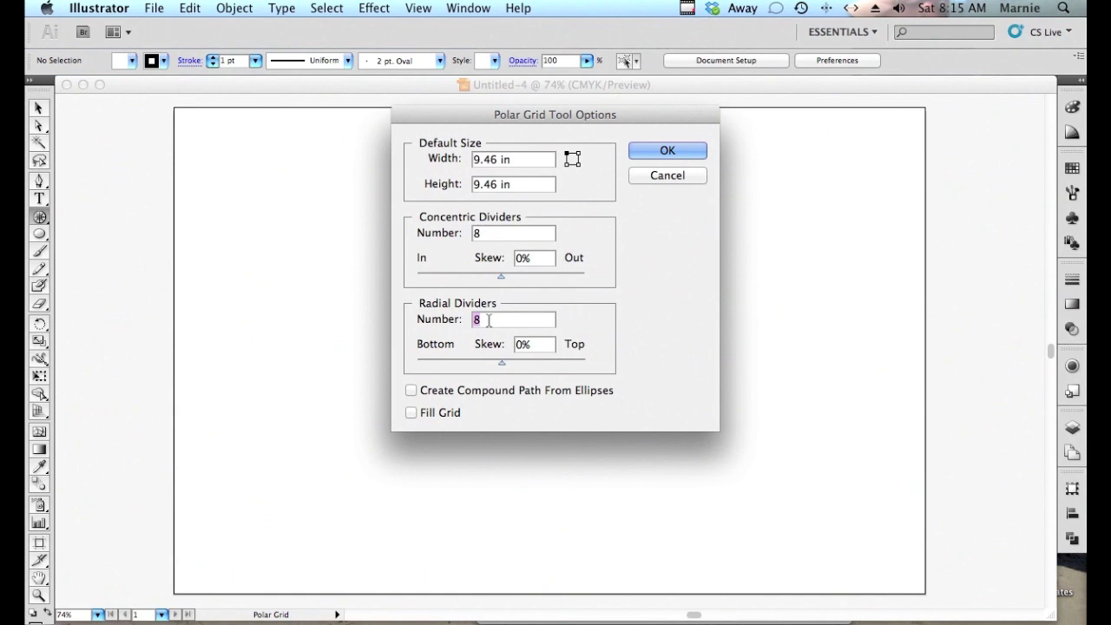
pyautogui.click(687, 152)
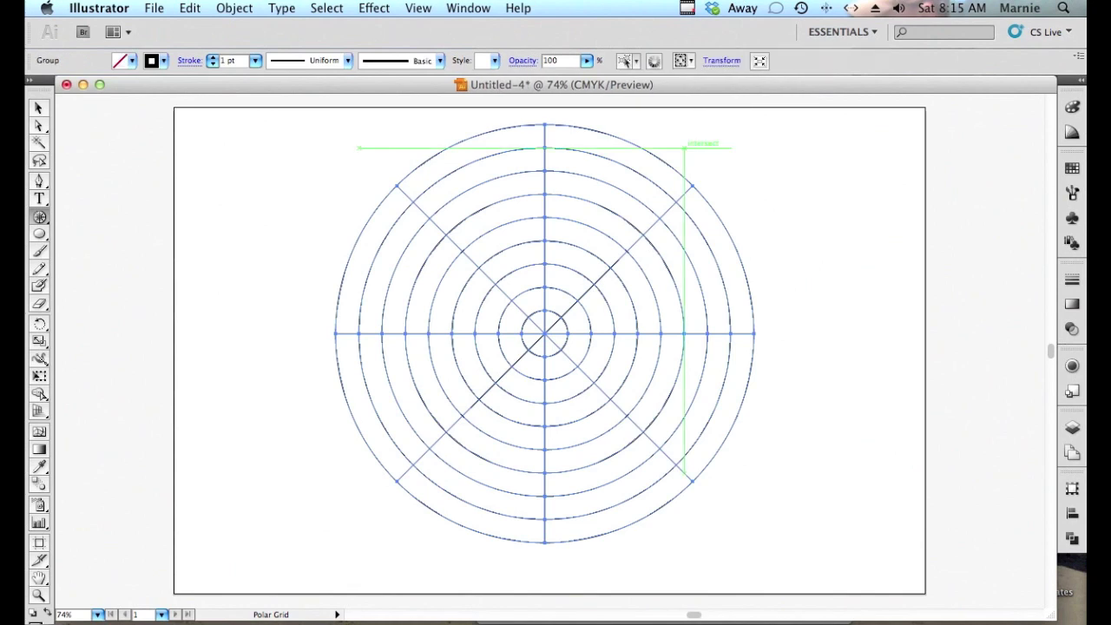
# Convert the polar grid into guides and return to the Selection tool.
pyautogui.click(418, 7)
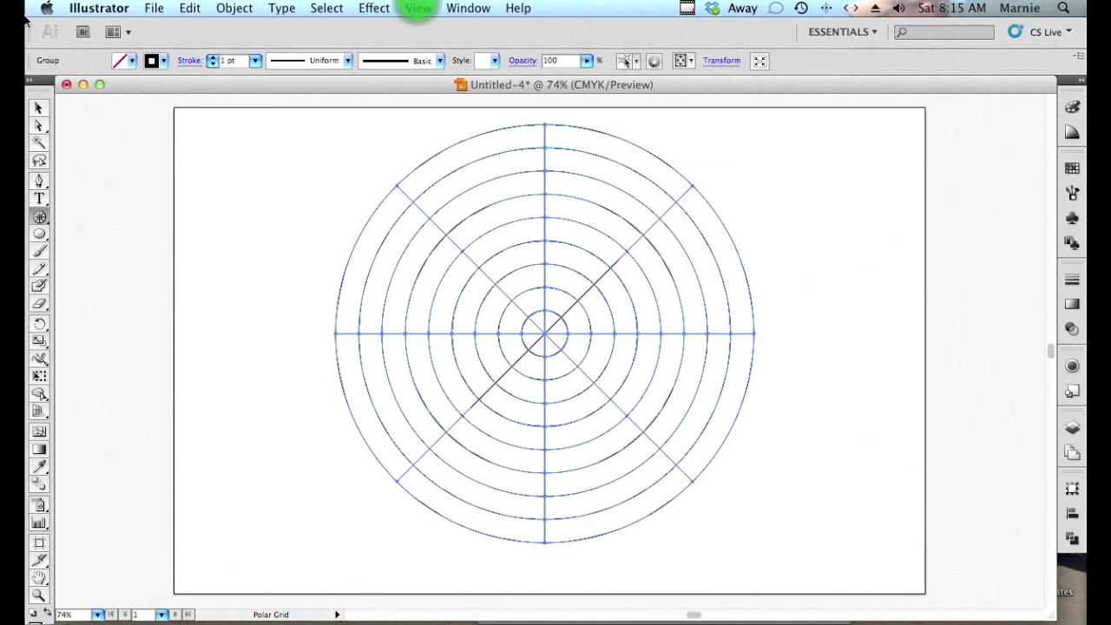
pyautogui.click(418, 7)
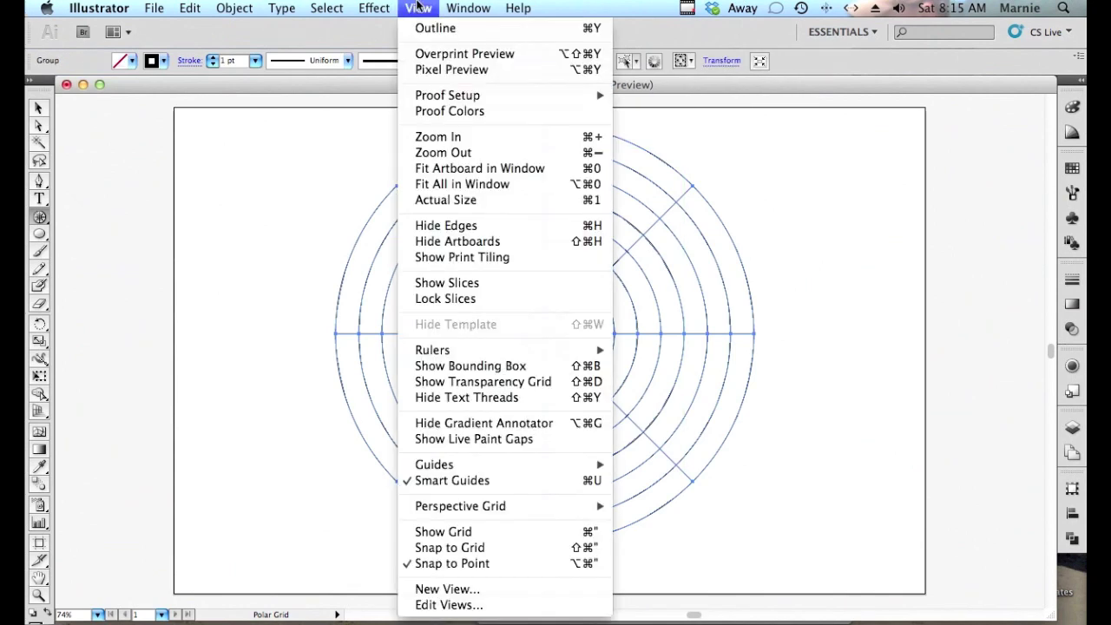
pyautogui.moveTo(461, 472)
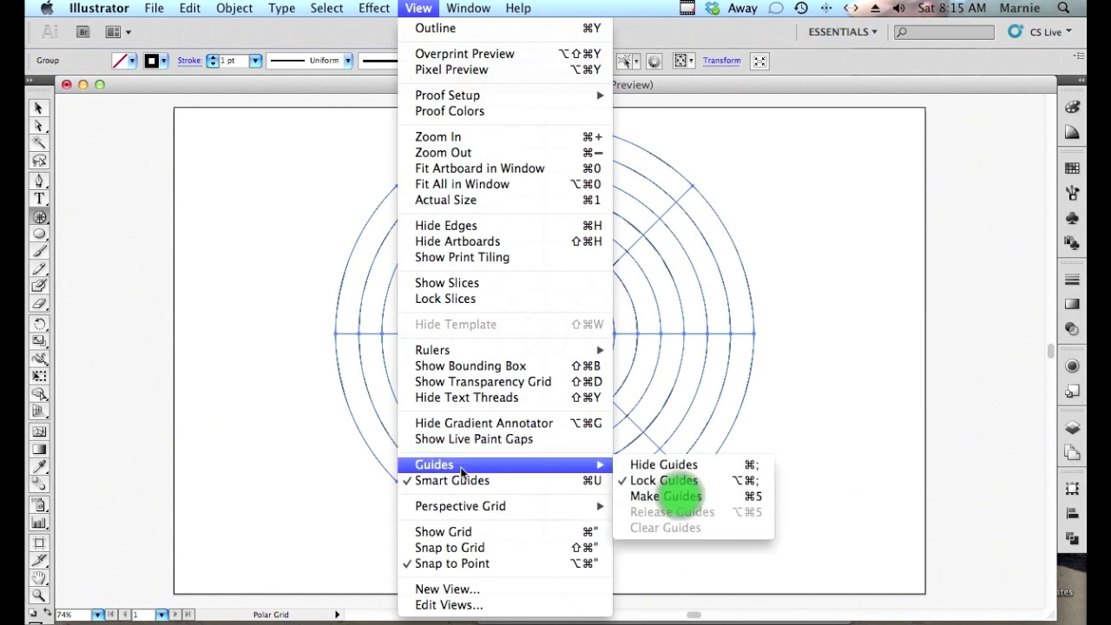
pyautogui.click(682, 499)
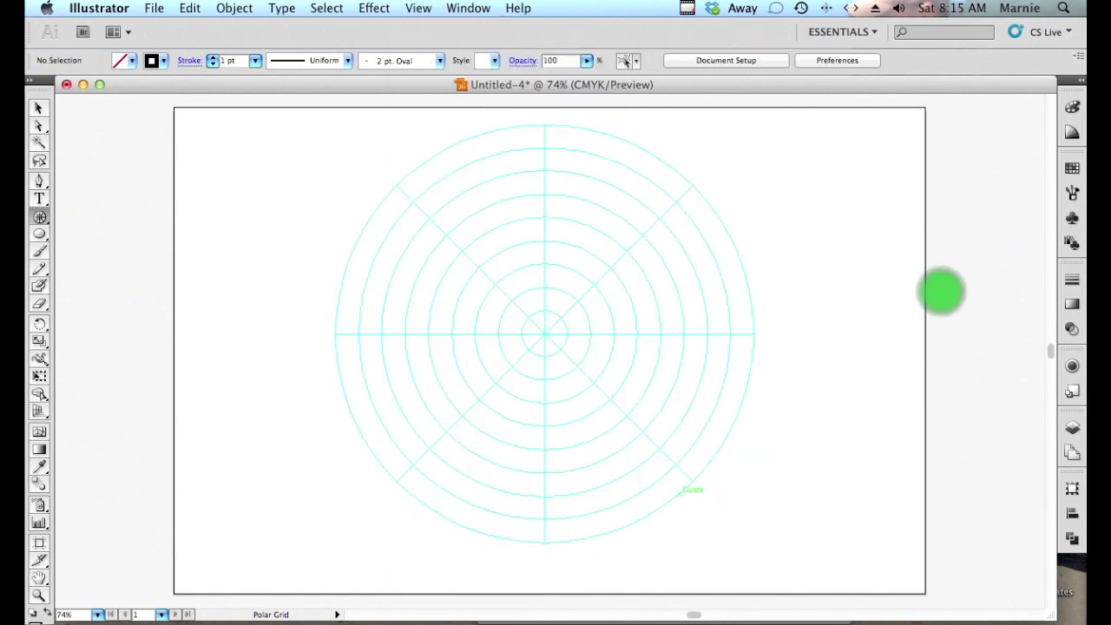
pyautogui.click(40, 109)
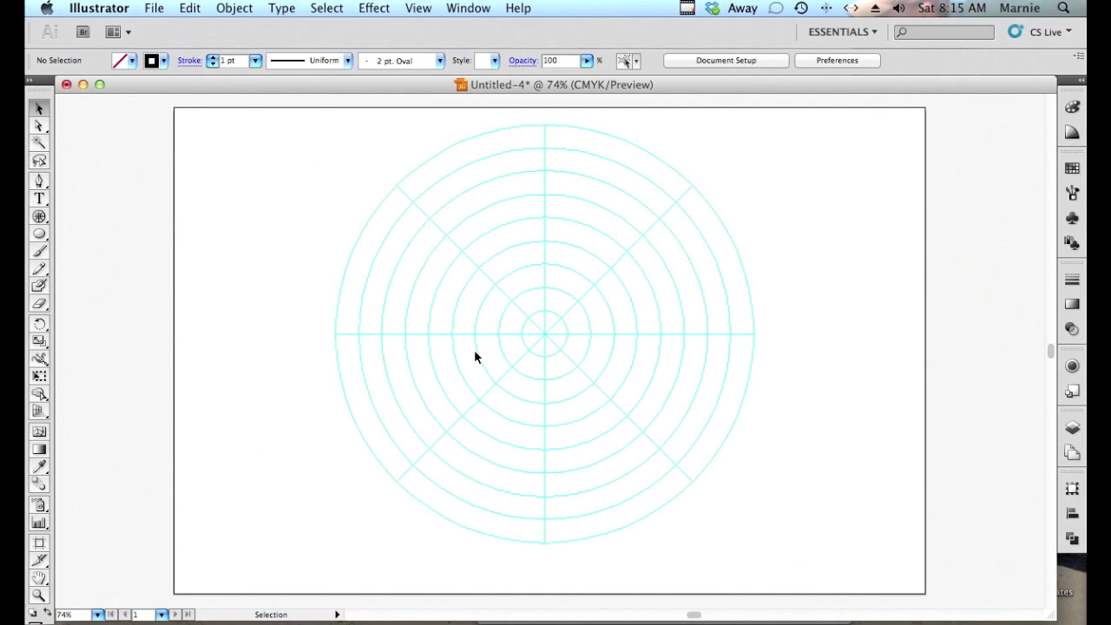
# Check whether Snap to Point is enabled for the document view.
pyautogui.click(418, 8)
pyautogui.click(419, 8)
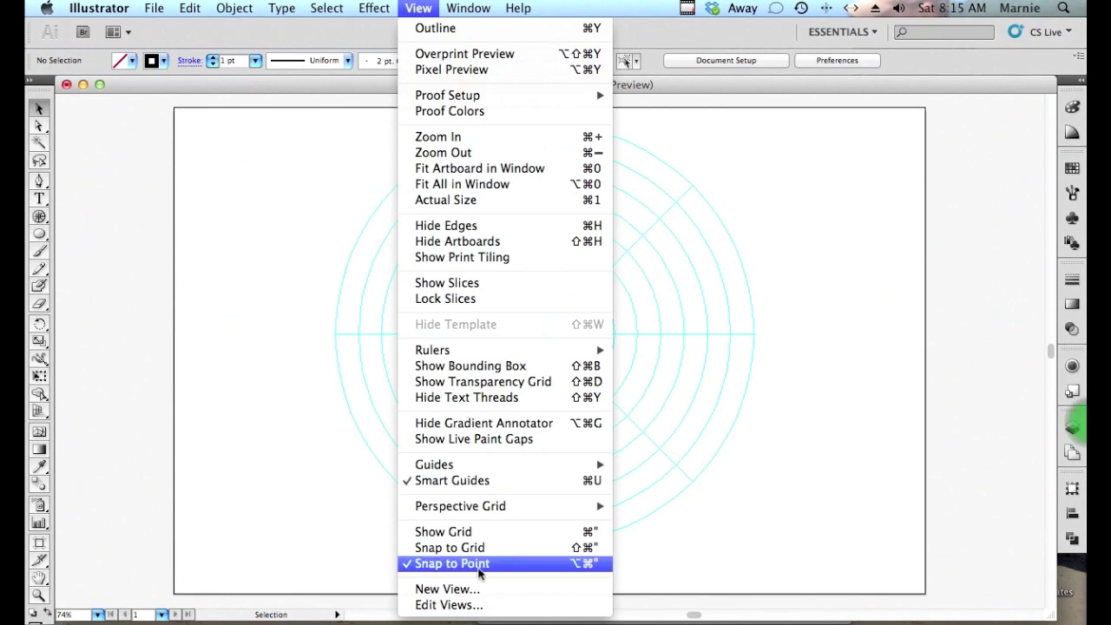
pyautogui.click(1073, 428)
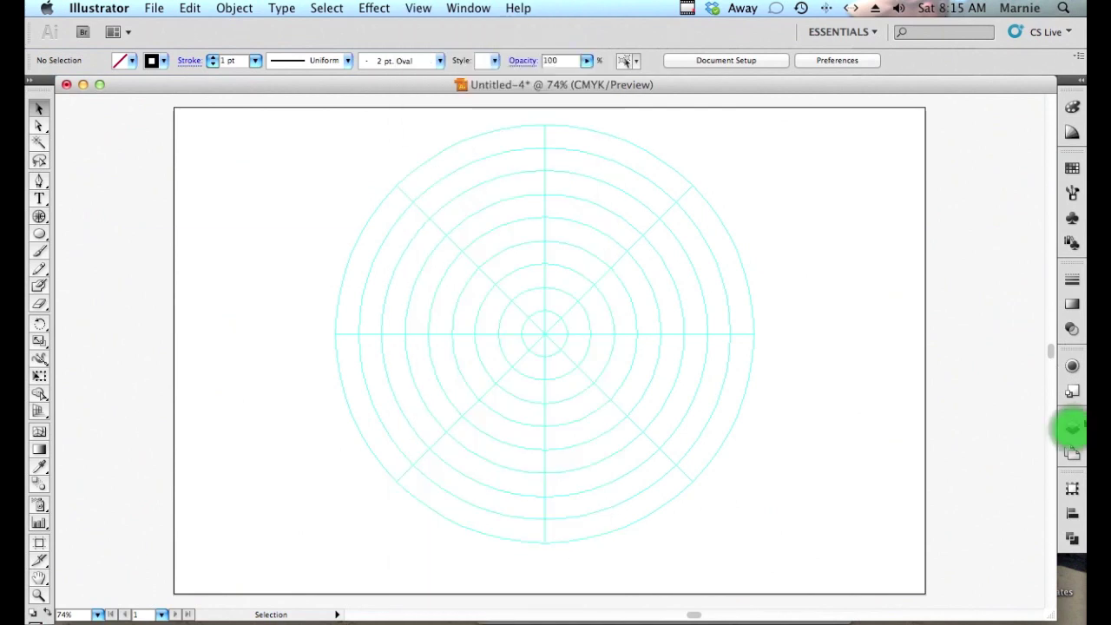
# Rename Layer 1 to foundation, and switch the layer's visibility off and on again.
pyautogui.click(1074, 430)
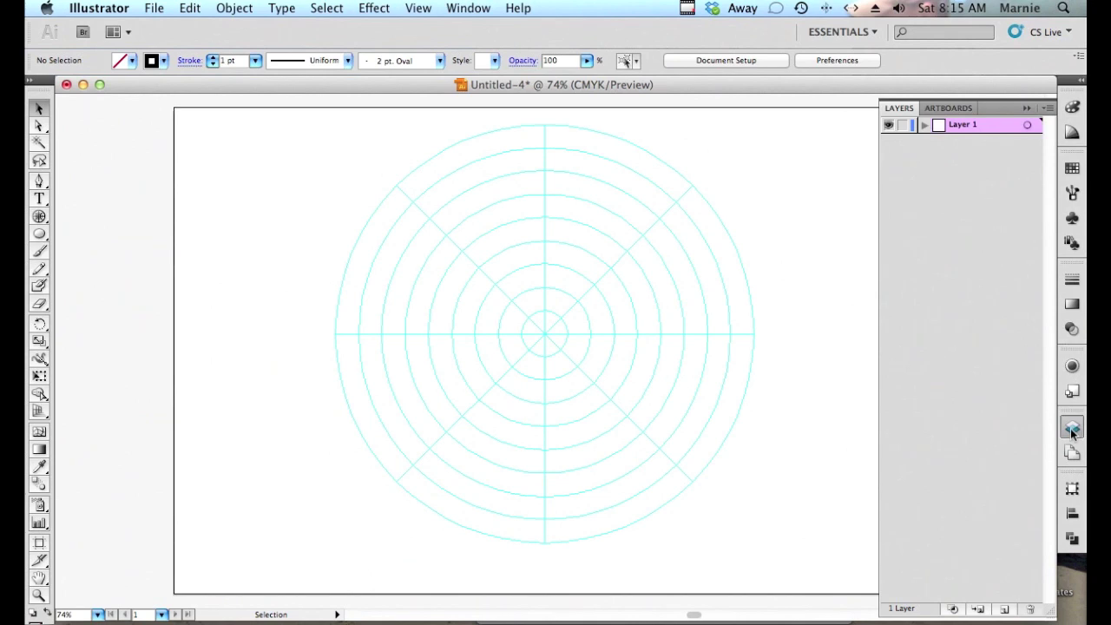
pyautogui.click(957, 125)
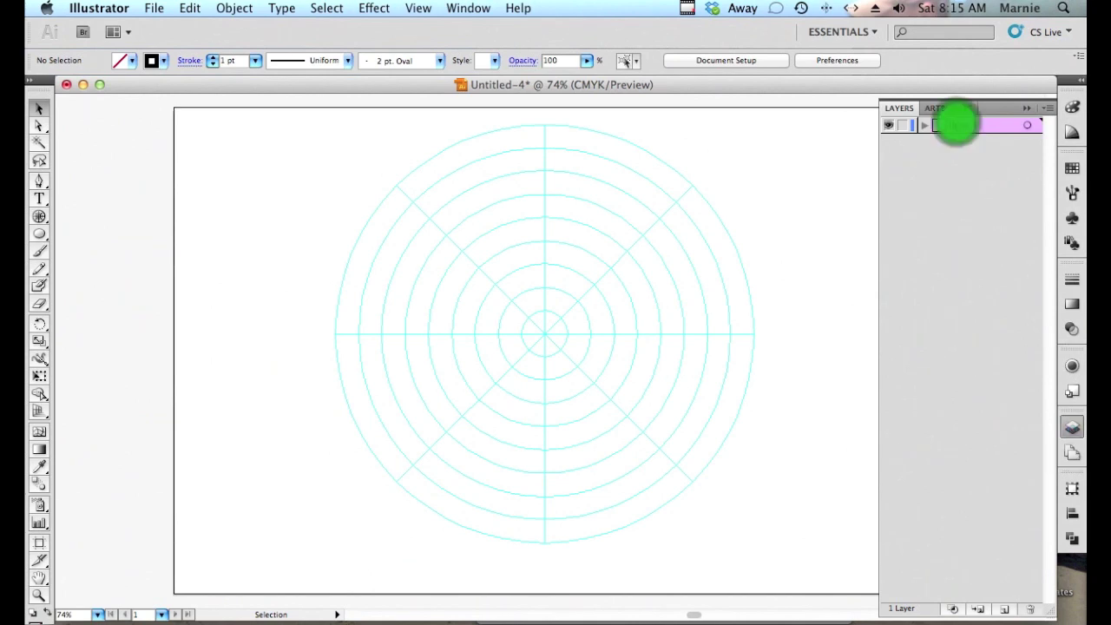
pyautogui.doubleClick(958, 125)
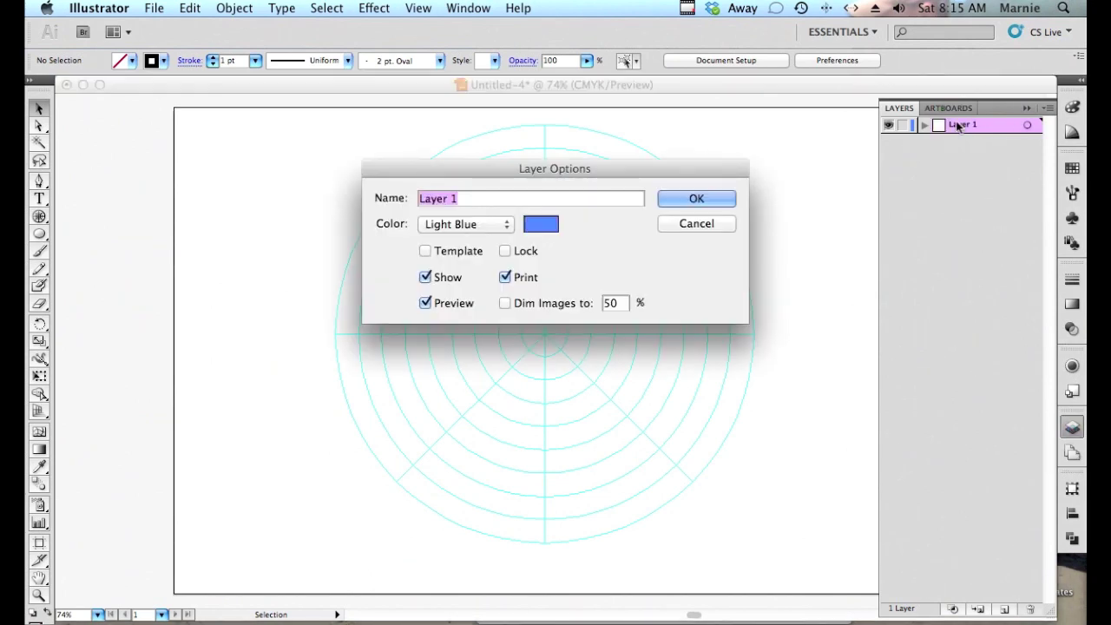
pyautogui.write('found')
pyautogui.press('Return')
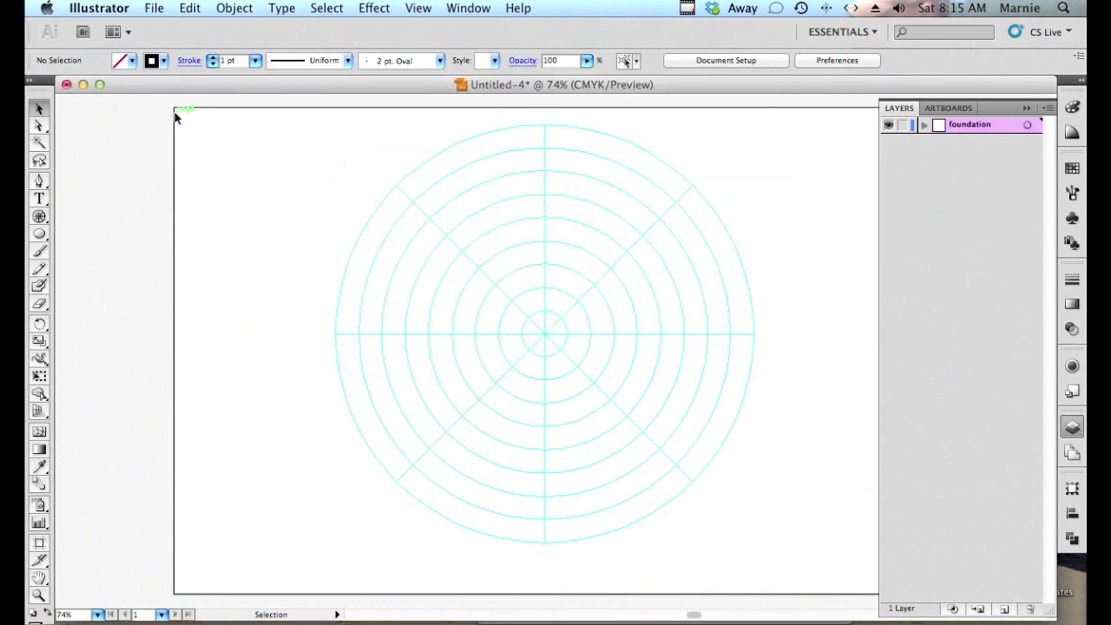
pyautogui.keyDown('super'); pyautogui.click(889, 127); pyautogui.keyUp('super')
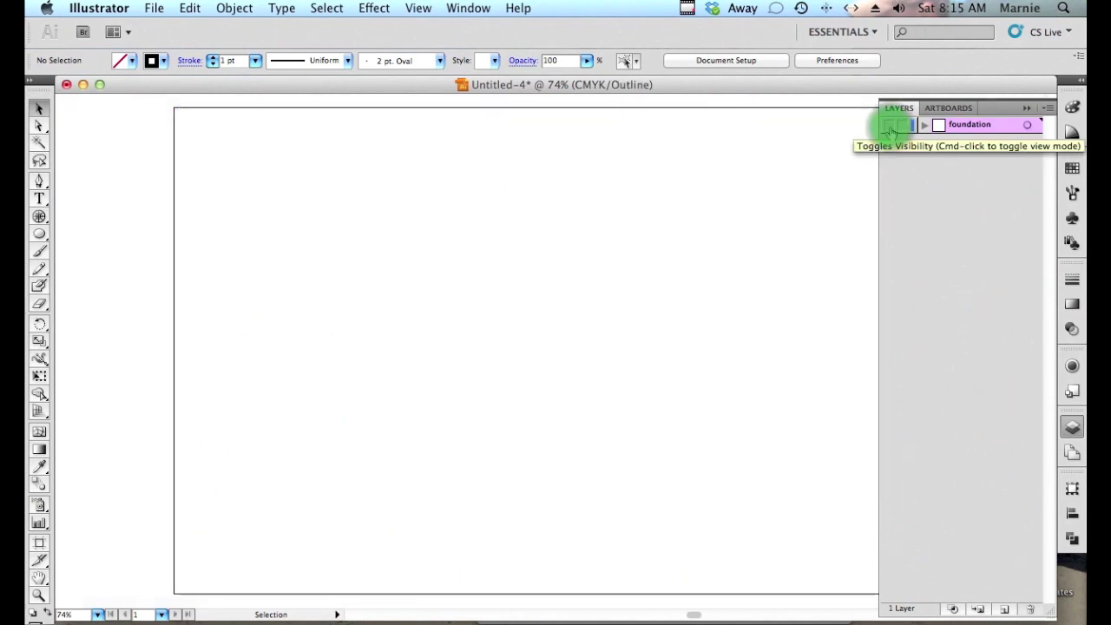
pyautogui.keyDown('super'); pyautogui.click(889, 127); pyautogui.keyUp('super')
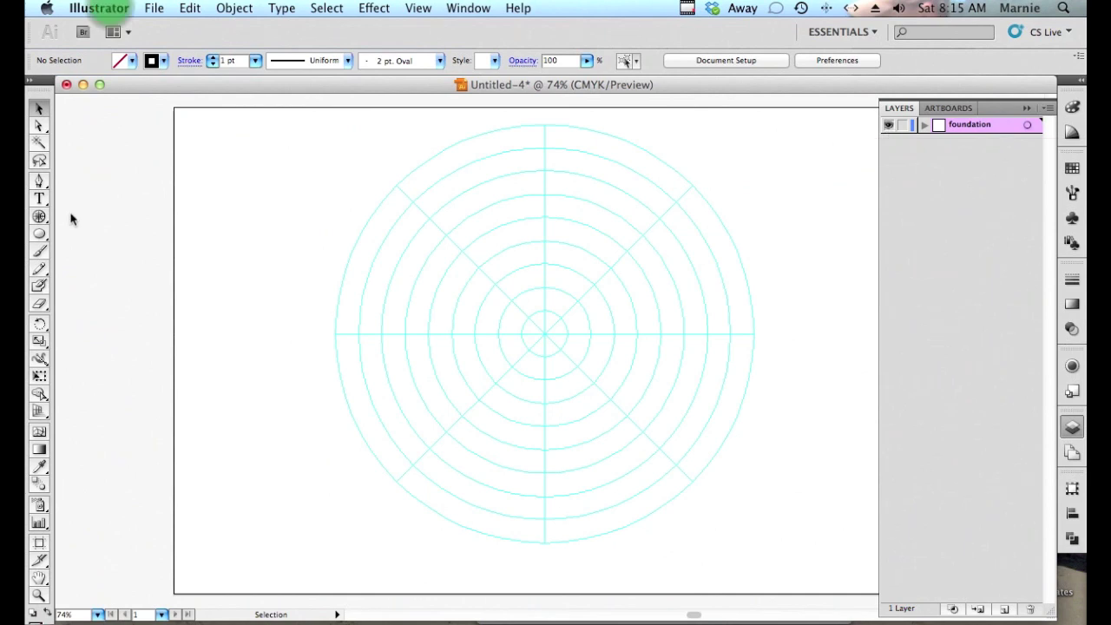
# Turn on Scale Strokes & Effects in the general preferences.
pyautogui.click(99, 8)
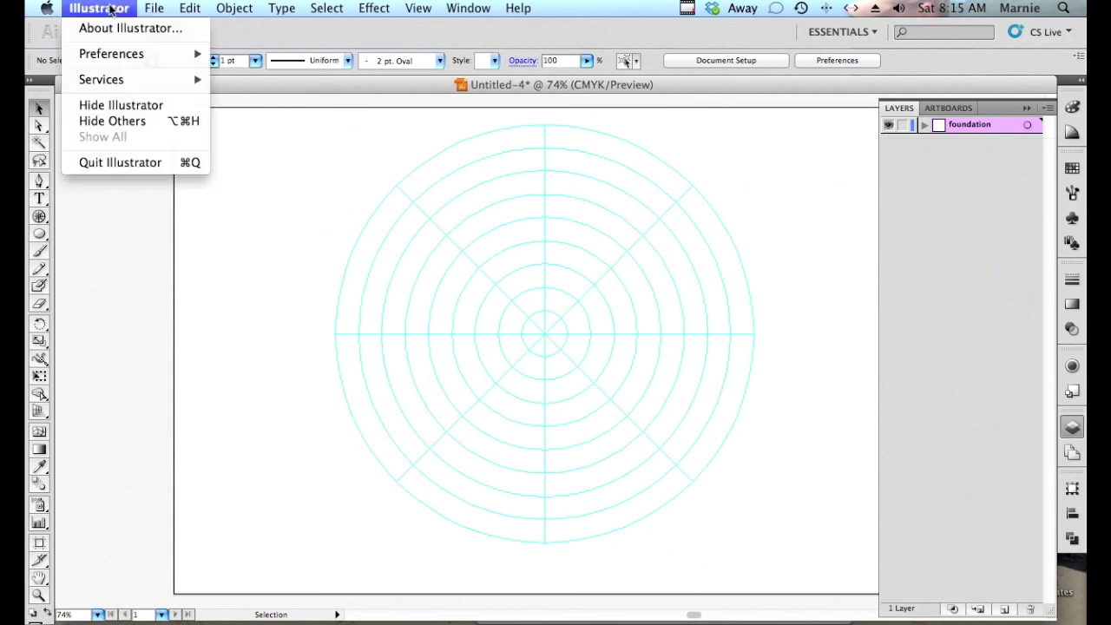
pyautogui.moveTo(111, 58)
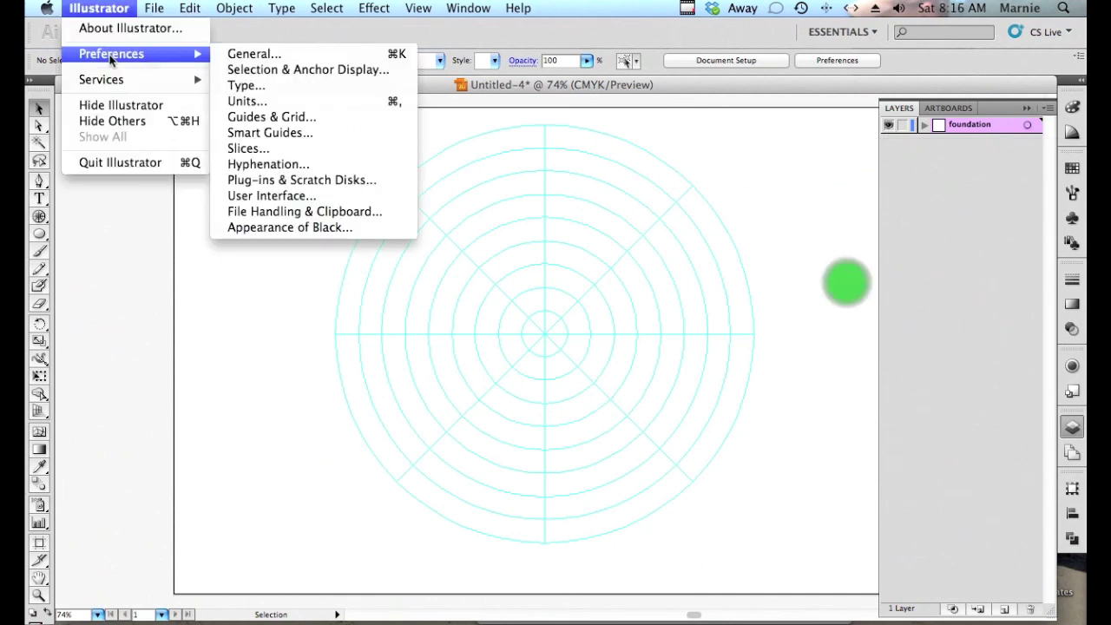
pyautogui.click(249, 54)
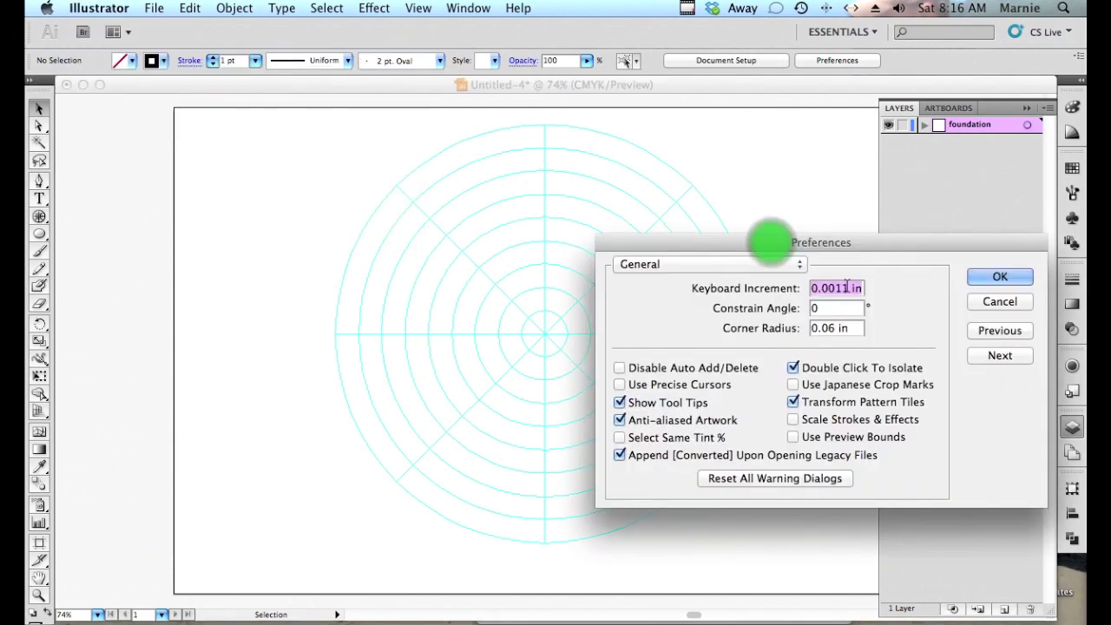
pyautogui.moveTo(871, 247); pyautogui.dragTo(589, 233)
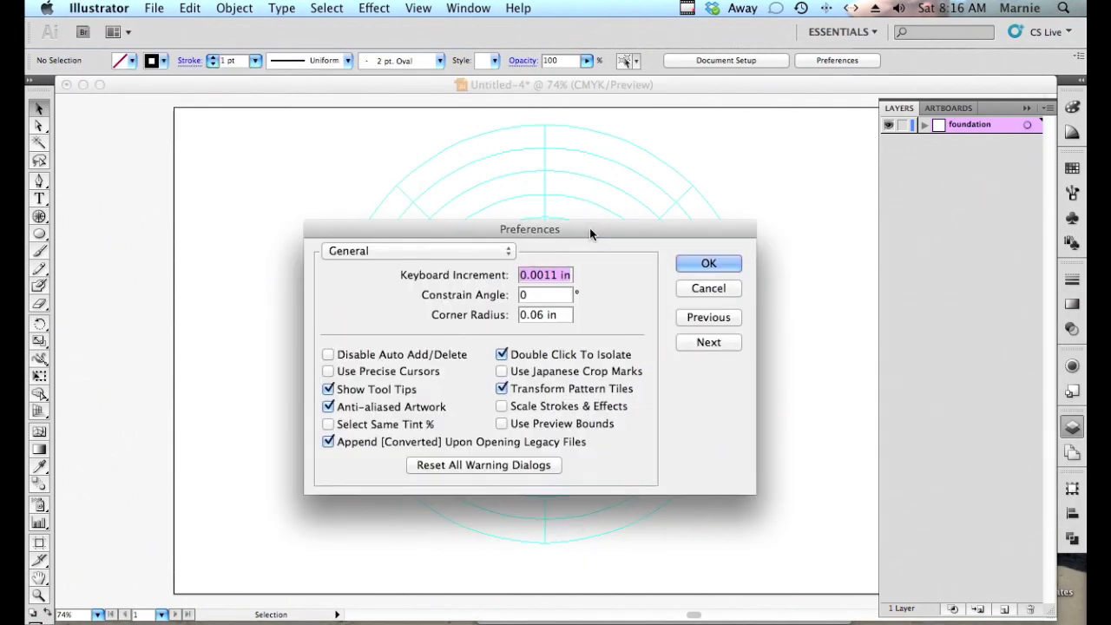
pyautogui.click(533, 406)
pyautogui.click(709, 263)
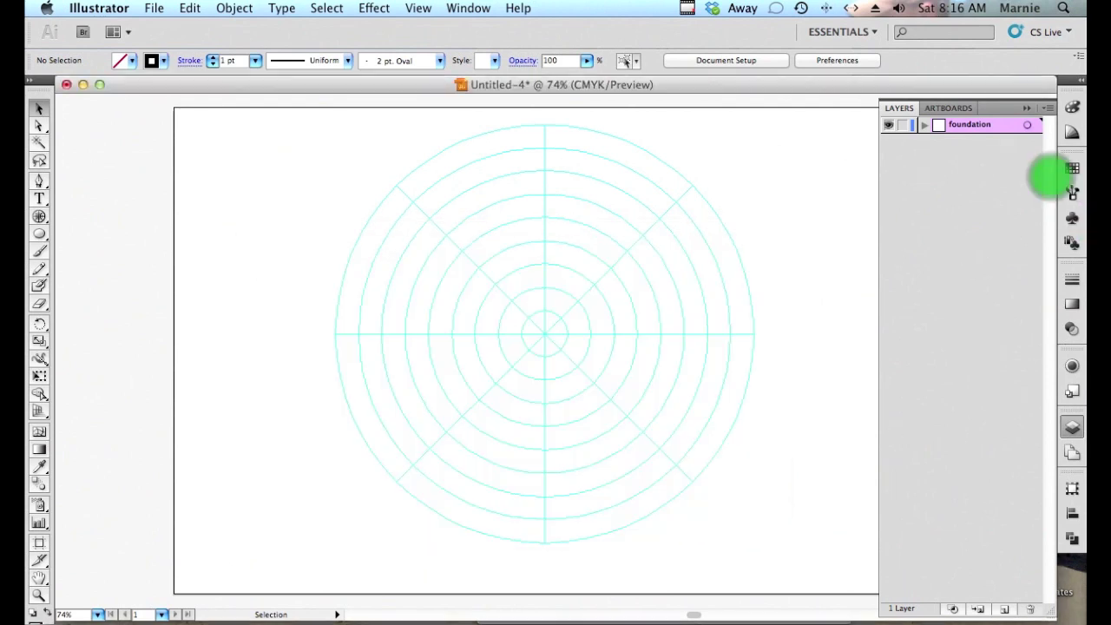
# Open the user-defined symbol library crochet_2.
pyautogui.click(1073, 218)
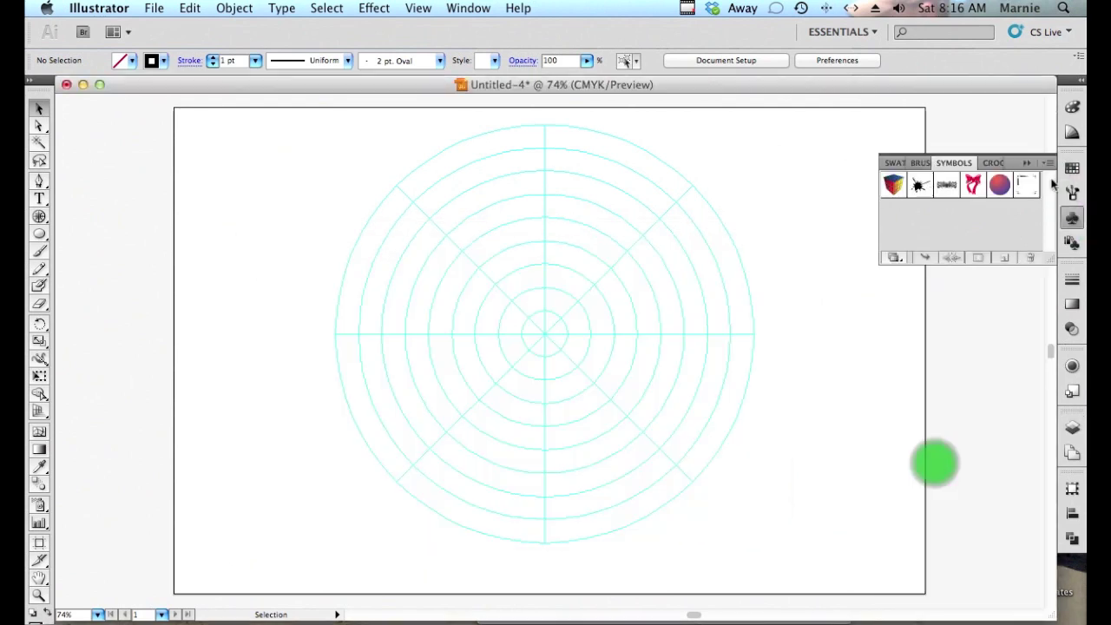
pyautogui.click(1047, 163)
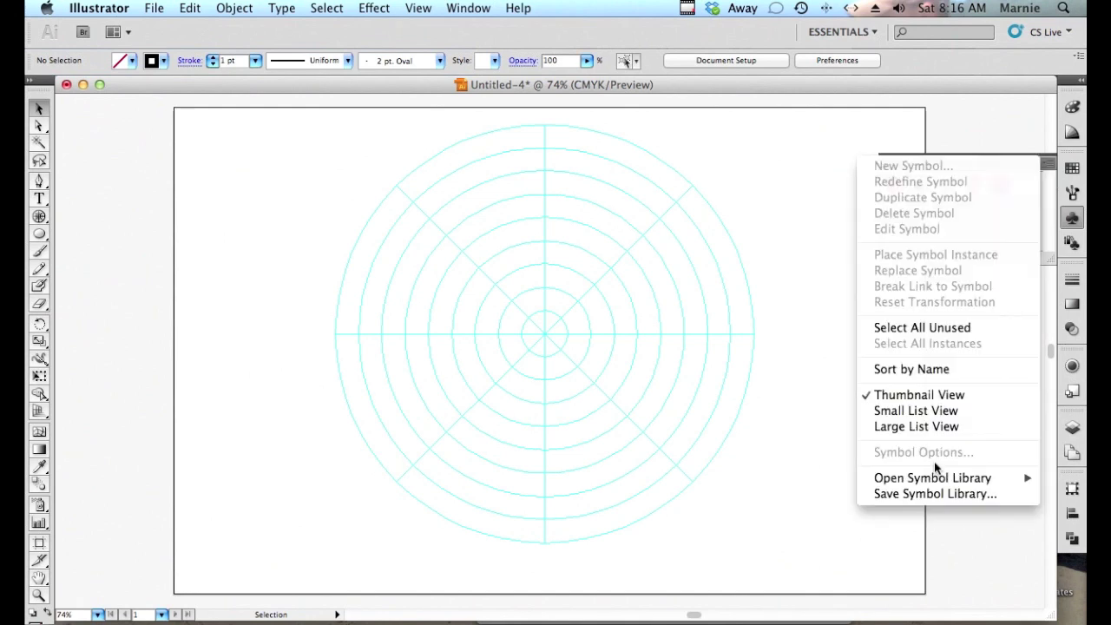
pyautogui.moveTo(937, 477)
pyautogui.moveTo(747, 582)
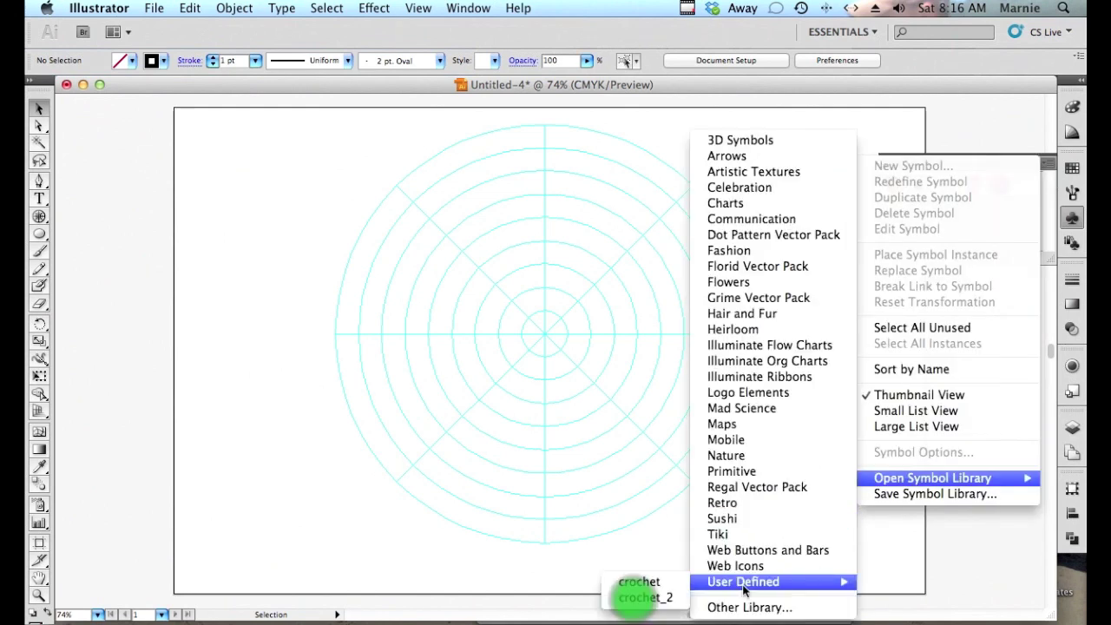
pyautogui.click(642, 598)
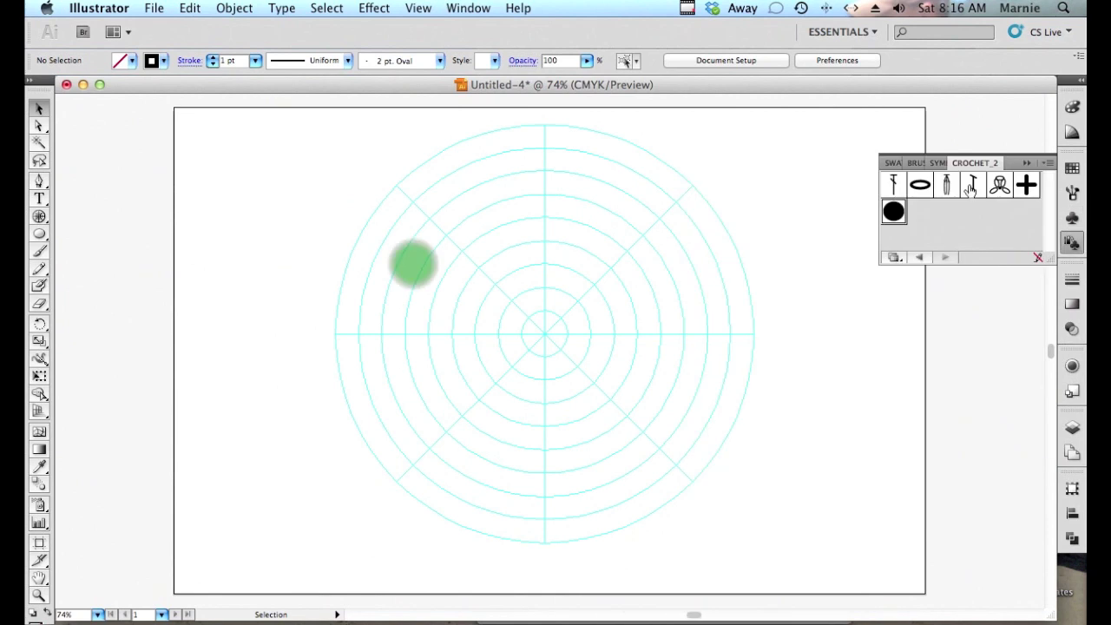
# Place the crossed T-shaped stitch symbol and the oval chain symbol side by side, outside the circular guides.
pyautogui.moveTo(885, 185); pyautogui.dragTo(252, 207)
pyautogui.moveTo(920, 185); pyautogui.dragTo(298, 207)
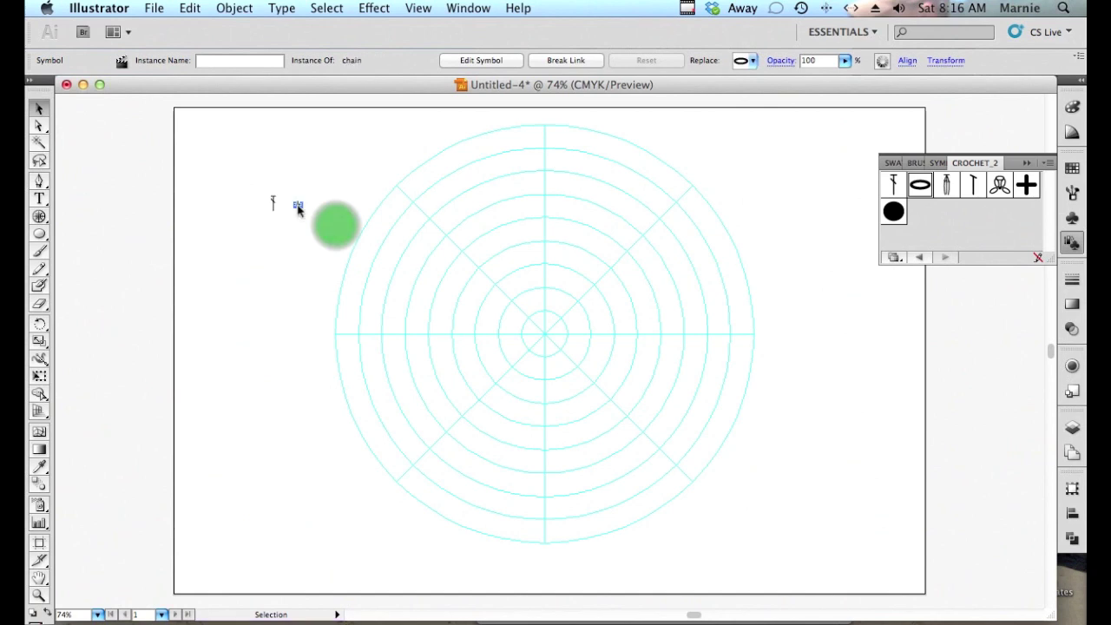
# Select both placed crochet symbols and apply Add to Symbols from the crochet_2 library.
pyautogui.press('z')
pyautogui.moveTo(237, 180); pyautogui.dragTo(337, 225)
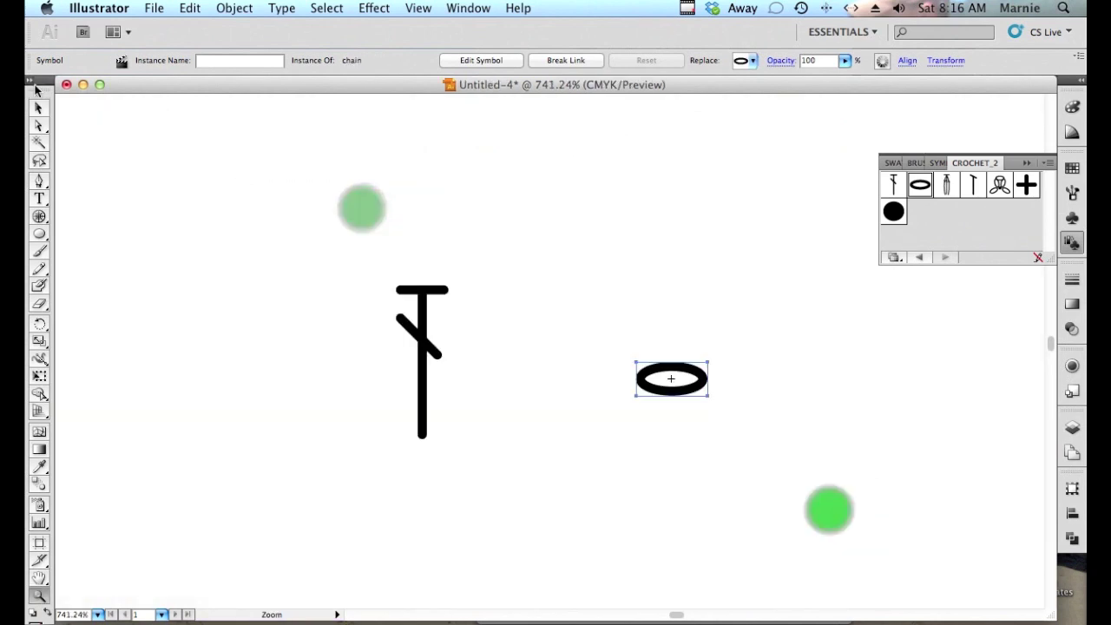
pyautogui.press('v')
pyautogui.moveTo(420, 217); pyautogui.dragTo(829, 510)
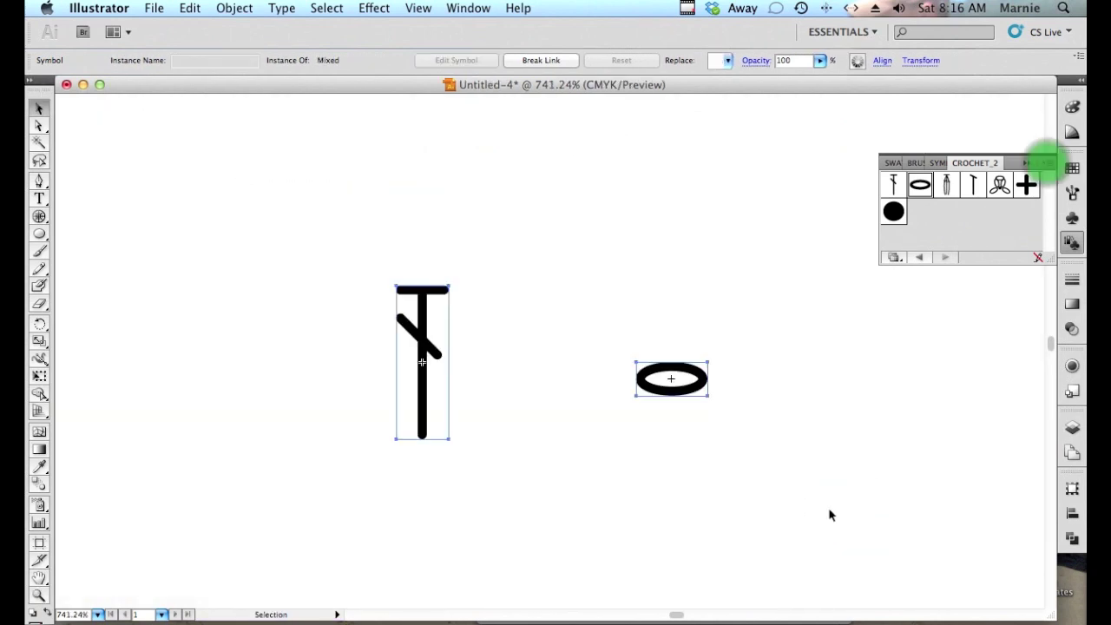
pyautogui.click(1048, 165)
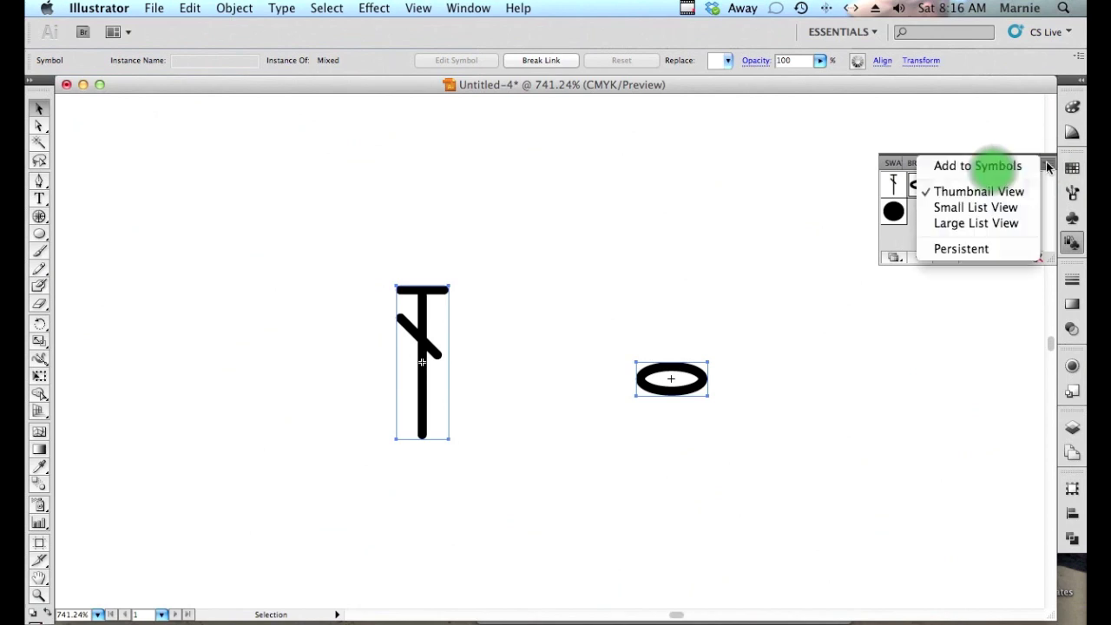
pyautogui.click(998, 166)
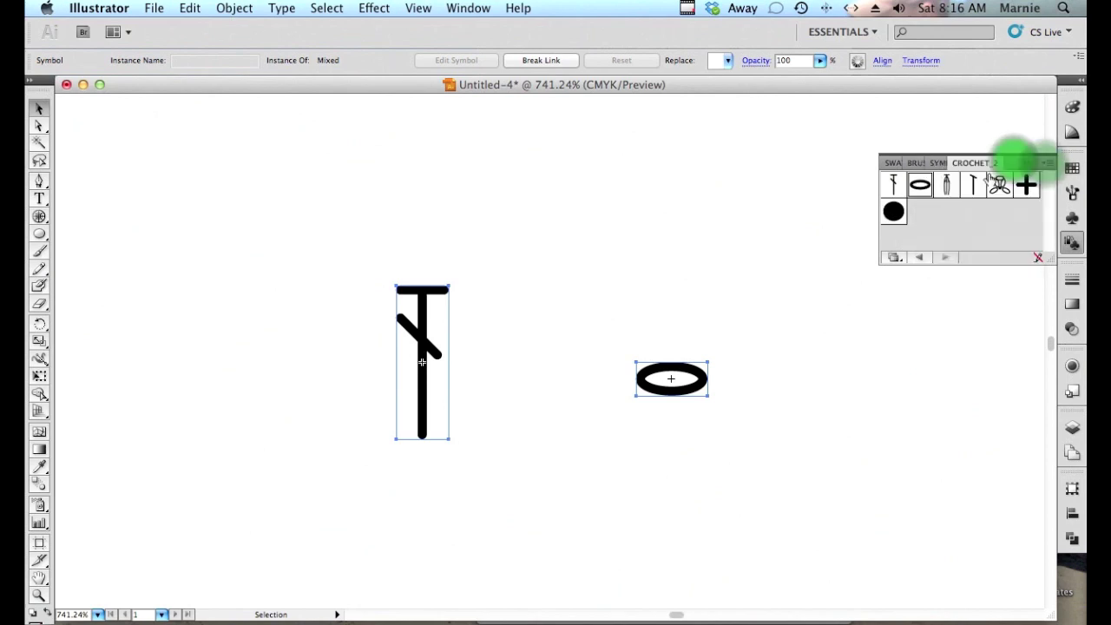
# Break the symbol links of both placed crochet stitches, show the crochet_2 library again, and deselect everything.
pyautogui.click(938, 164)
pyautogui.click(1046, 165)
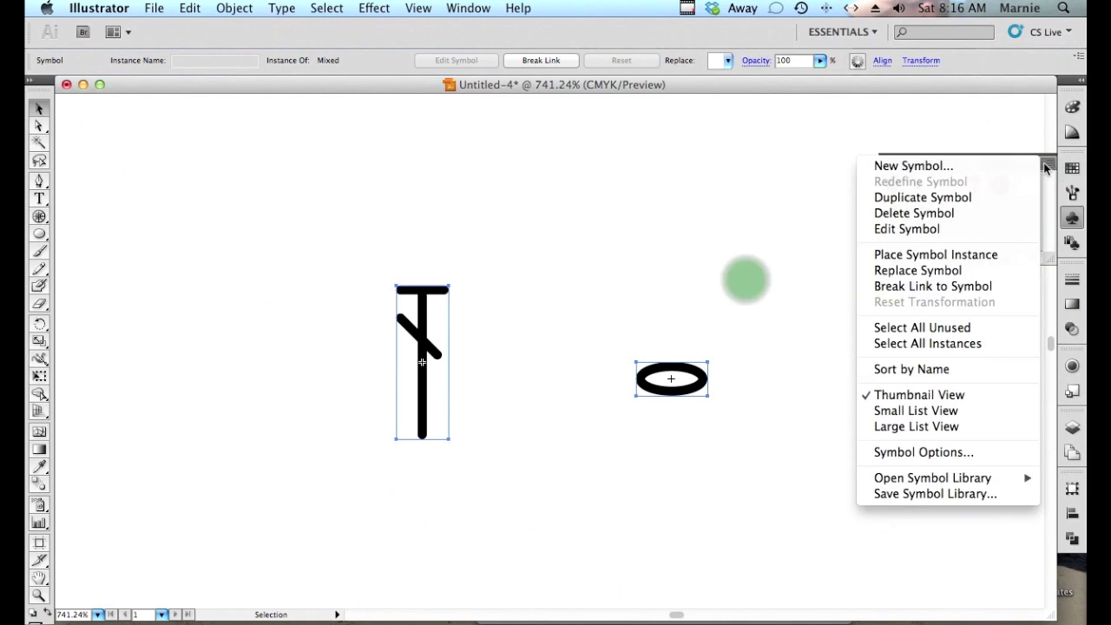
pyautogui.click(929, 286)
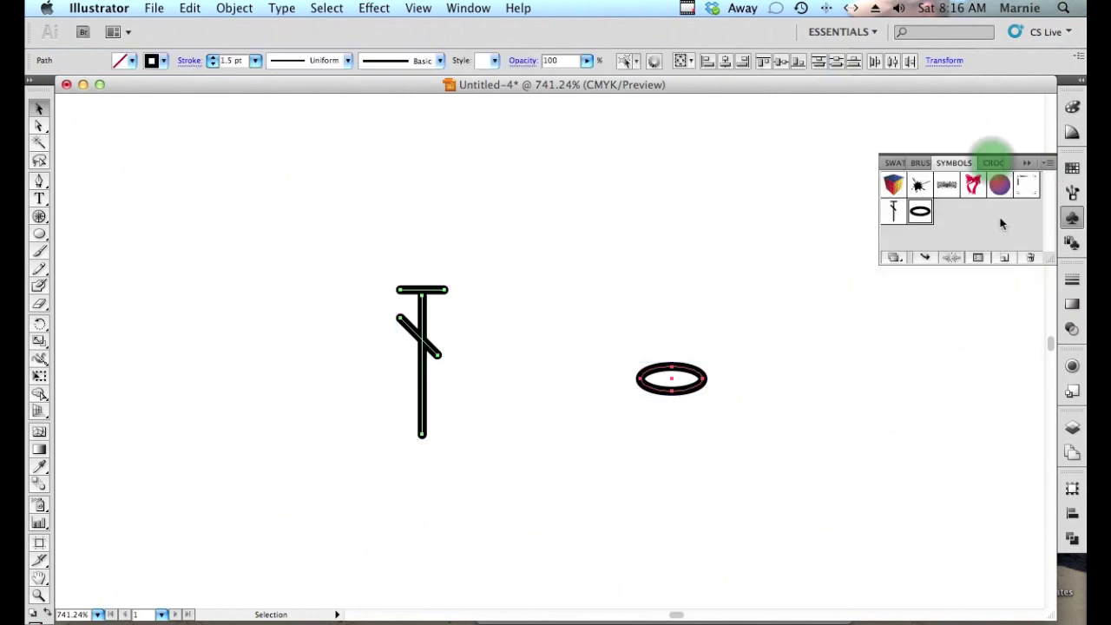
pyautogui.click(993, 162)
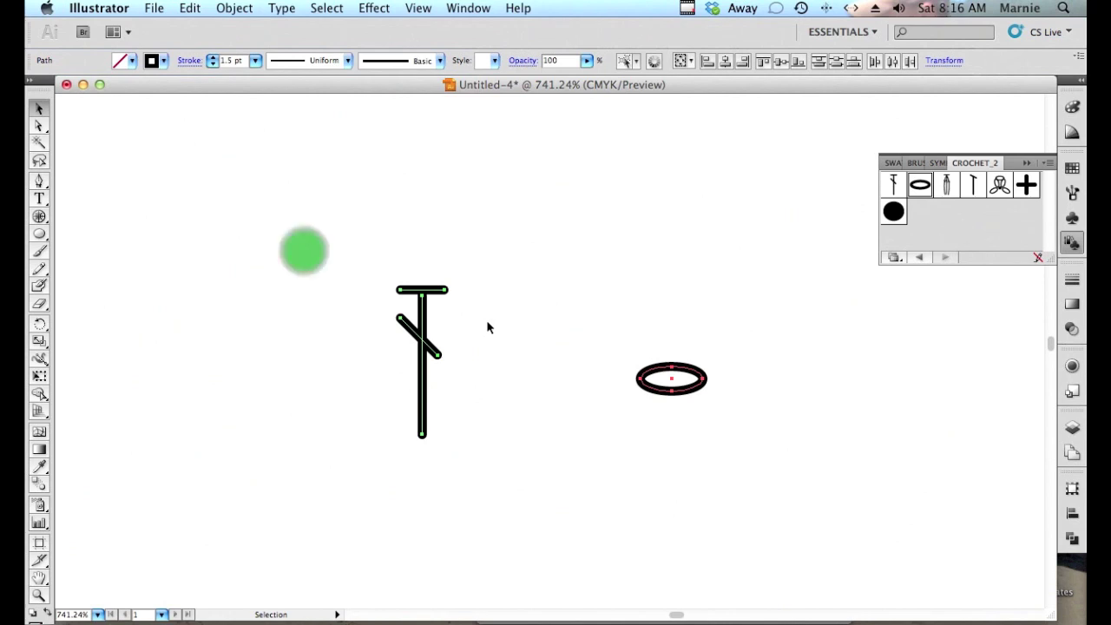
pyautogui.click(301, 255)
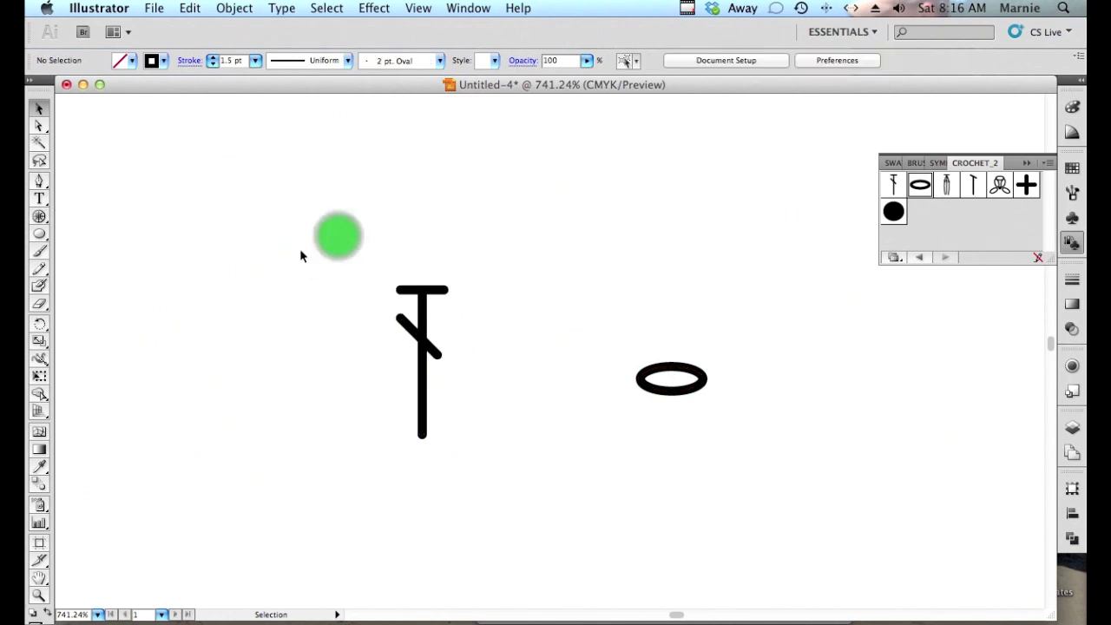
# Try enlarging the crossed T-shaped stitch proportionally with Free Transform while strokes scale along, and undo the scaling.
pyautogui.moveTo(341, 241); pyautogui.dragTo(551, 526)
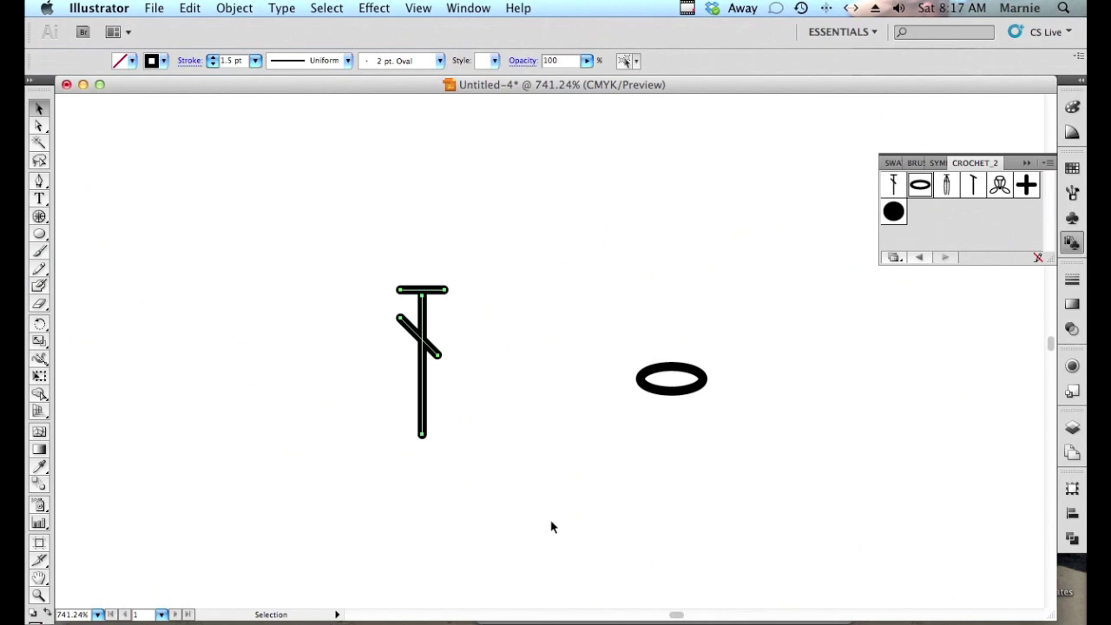
pyautogui.press('e')
pyautogui.click(445, 289)
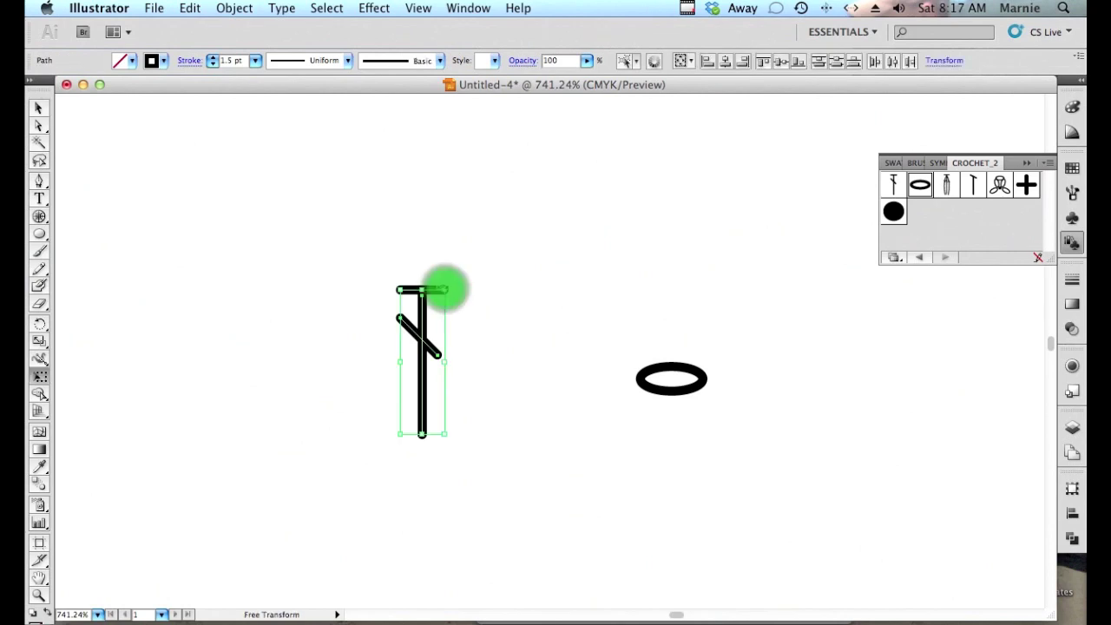
pyautogui.moveTo(445, 289); pyautogui.dragTo(482, 161)
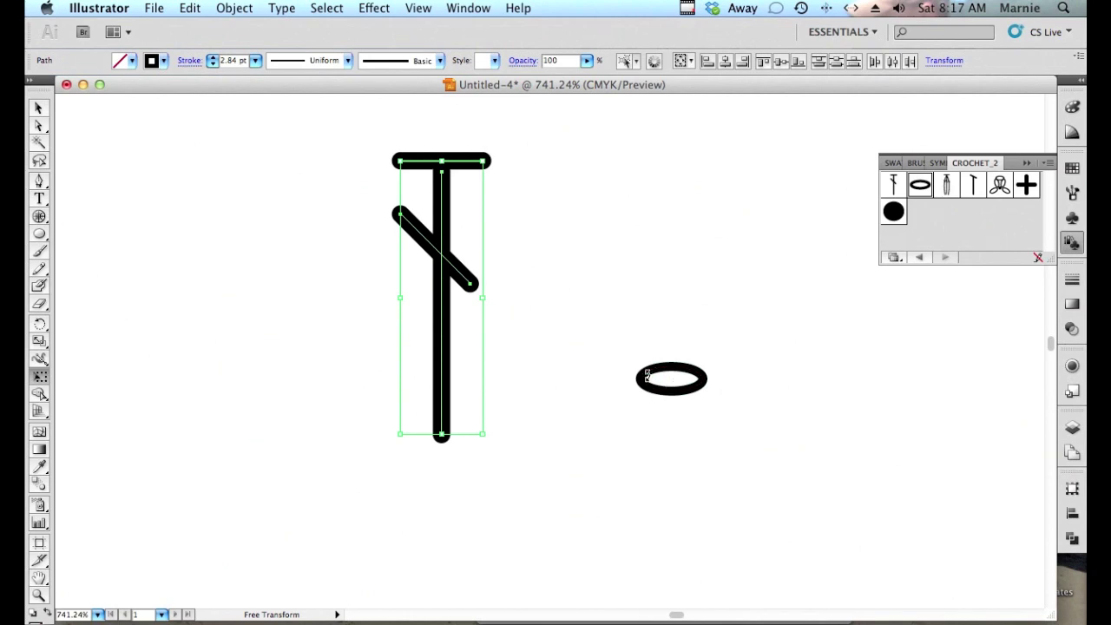
pyautogui.press('v')
pyautogui.press('super+z')
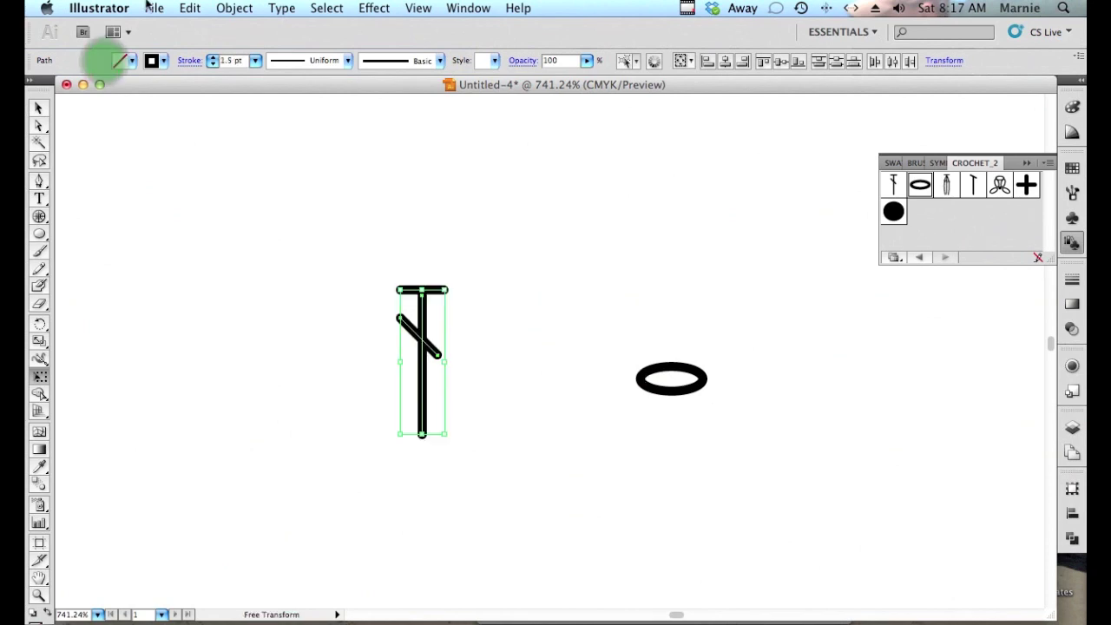
# Turn off Scale Strokes & Effects in the general preferences.
pyautogui.click(99, 7)
pyautogui.moveTo(157, 55)
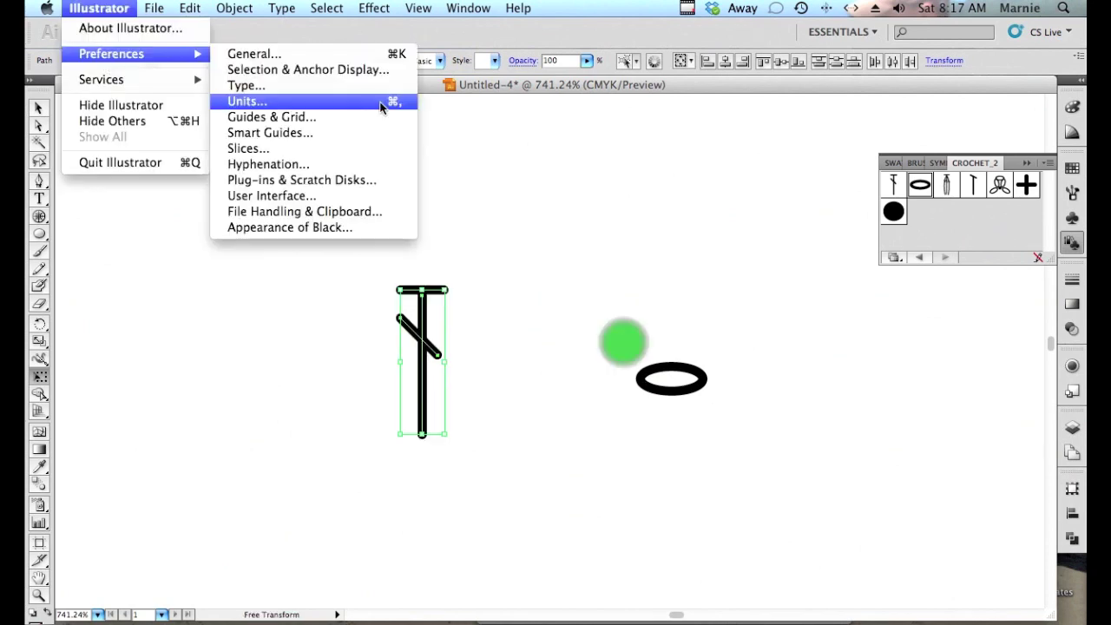
pyautogui.click(331, 56)
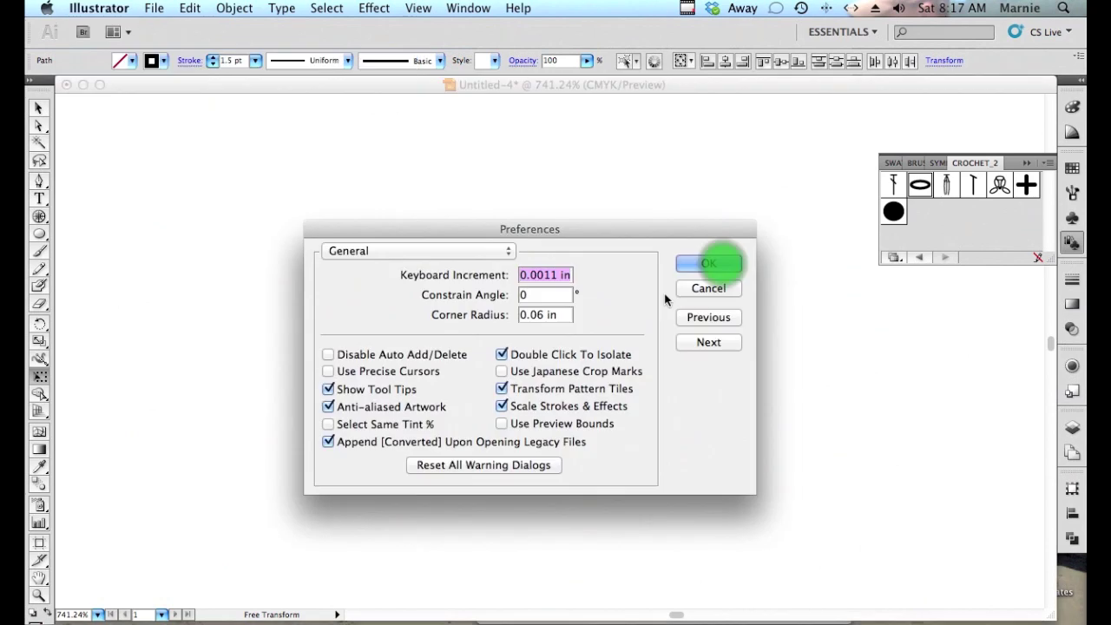
pyautogui.click(502, 408)
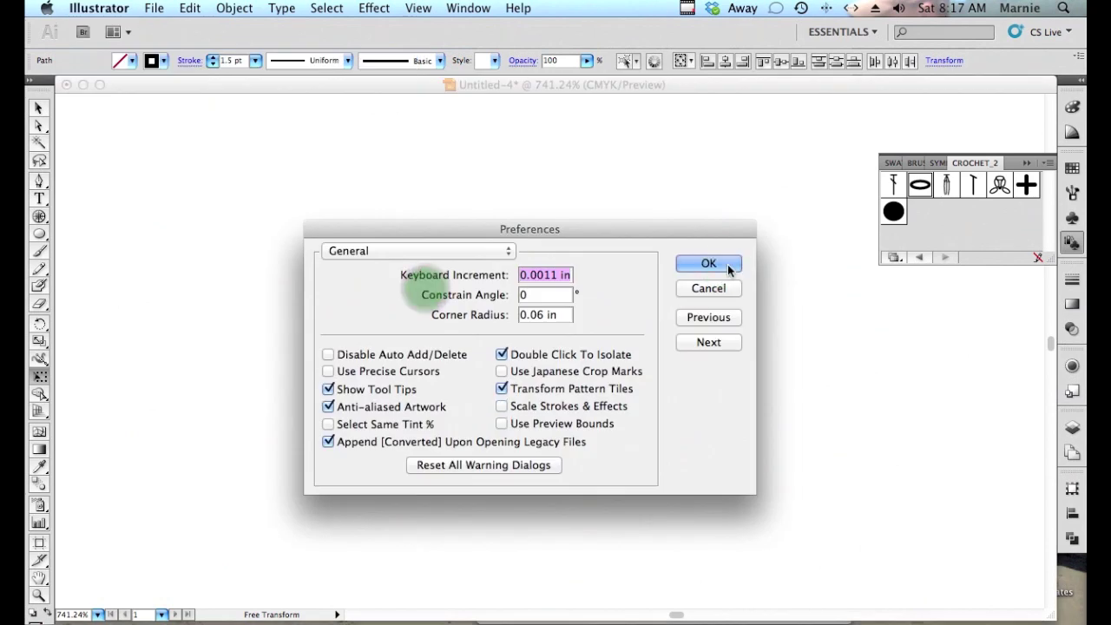
pyautogui.click(728, 270)
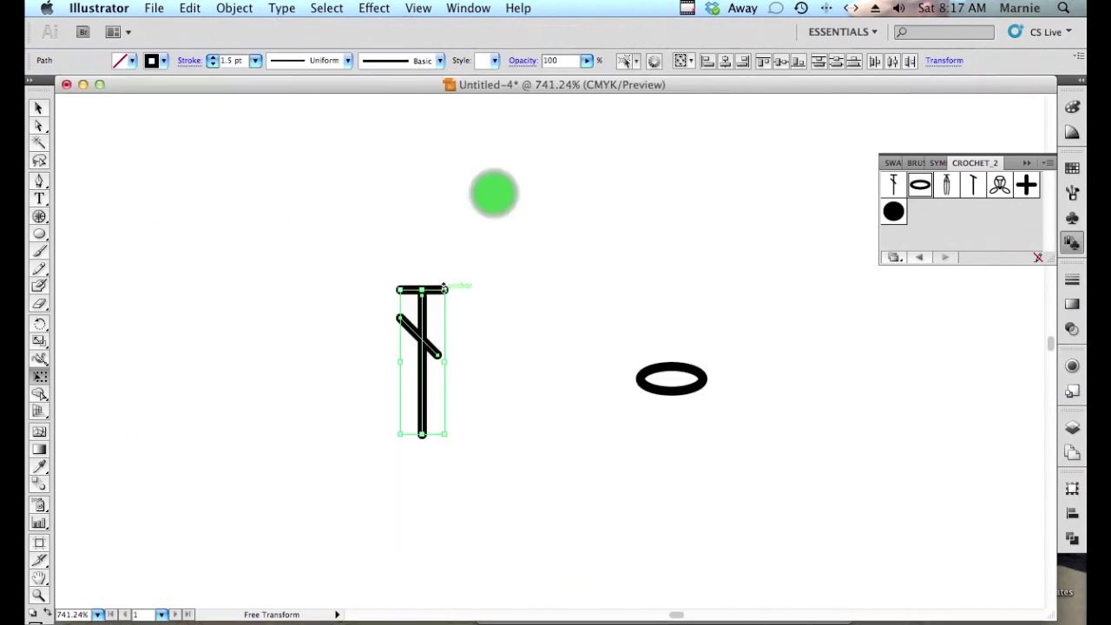
# Try enlarging the crossed T-shaped stitch with stroke scaling off, undo the enlargement, and deselect the stitch.
pyautogui.moveTo(445, 289); pyautogui.dragTo(495, 193)
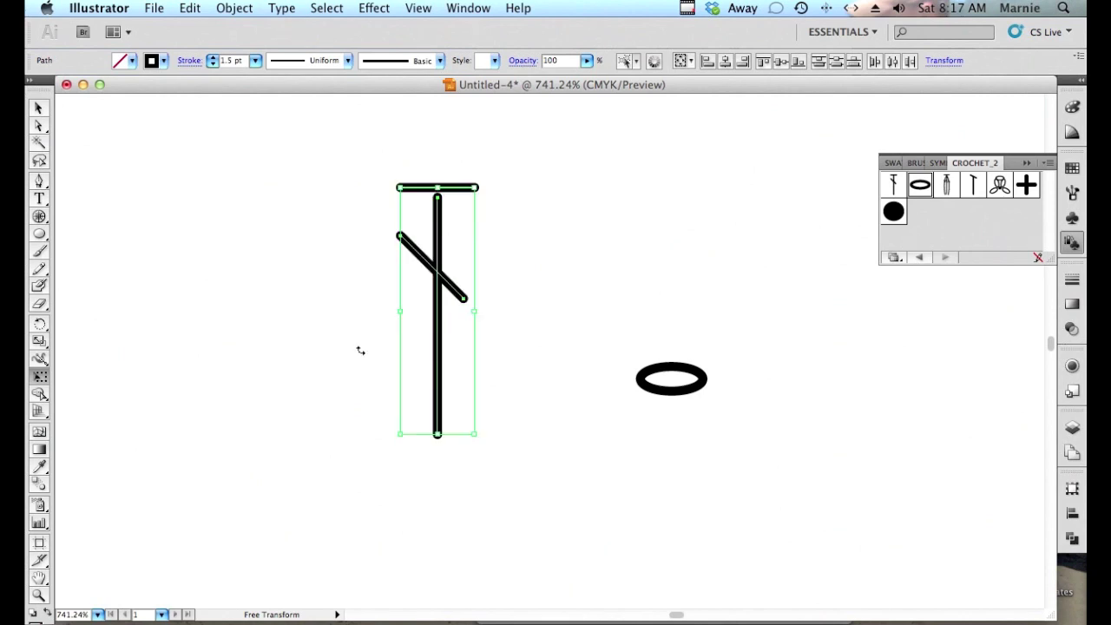
pyautogui.press('super+z')
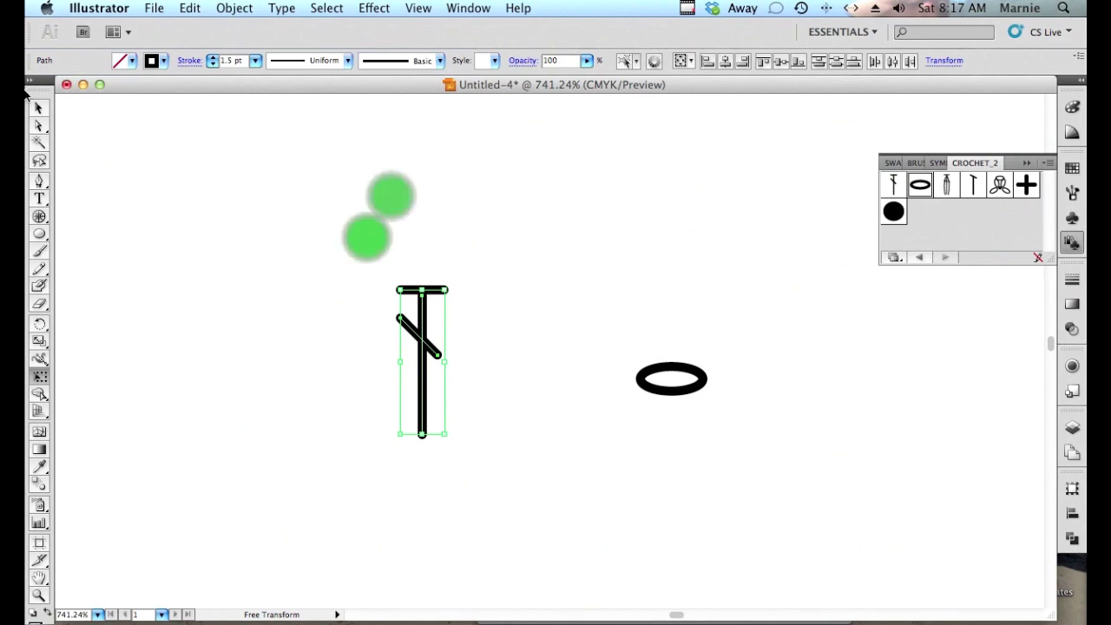
pyautogui.press('v')
pyautogui.click(370, 243)
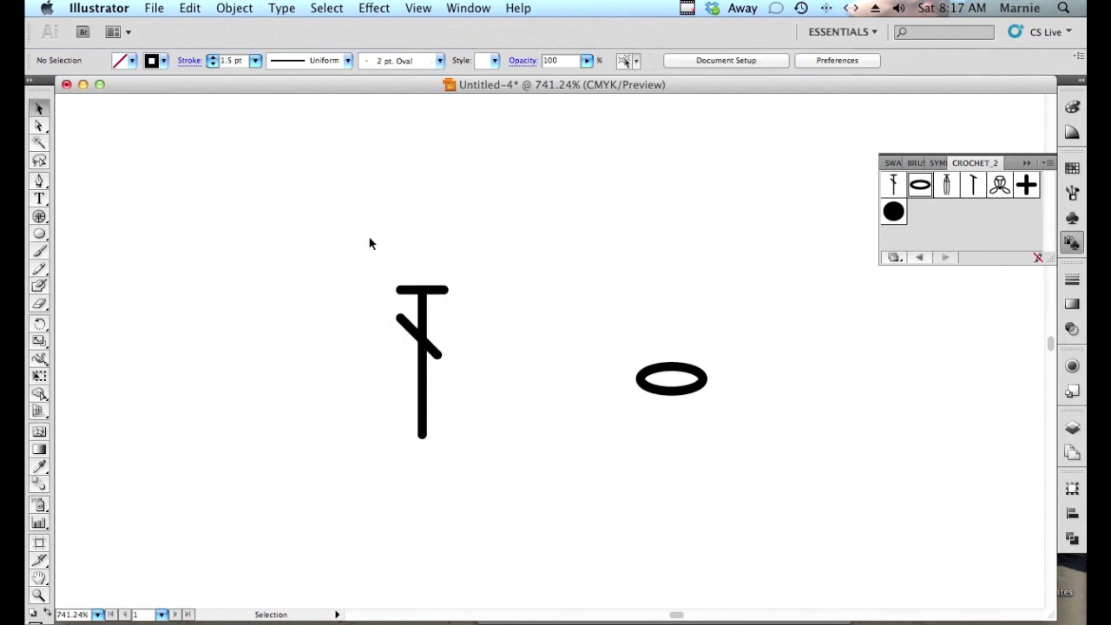
# Select all three lines of the crossed T-shaped stitch and group them into one object.
pyautogui.press('super+minus')
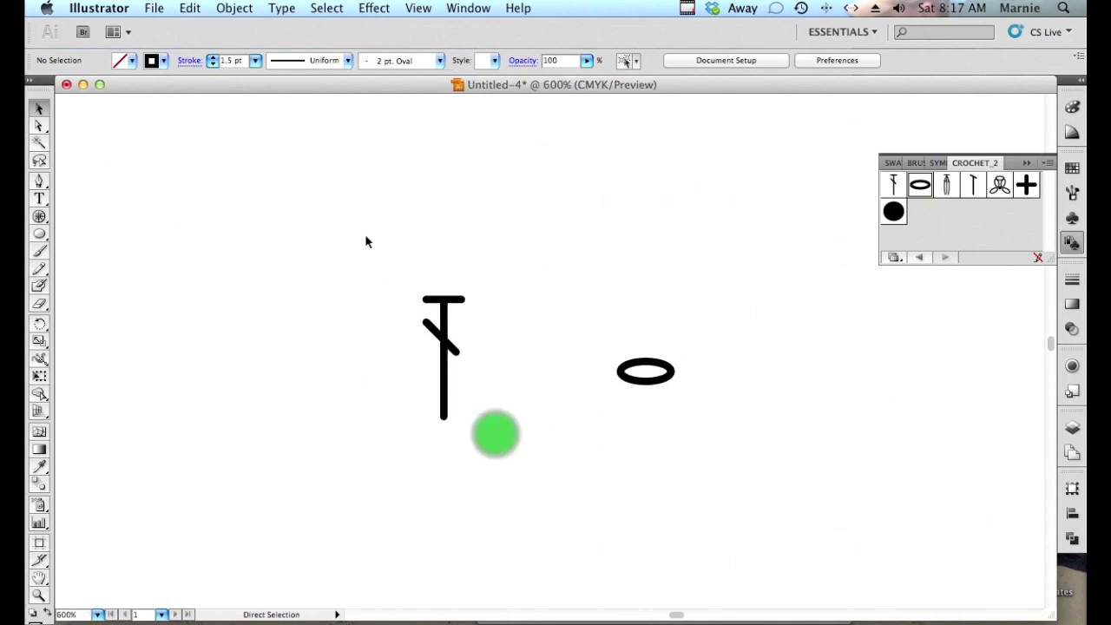
pyautogui.moveTo(400, 258); pyautogui.dragTo(501, 441)
pyautogui.click(429, 324)
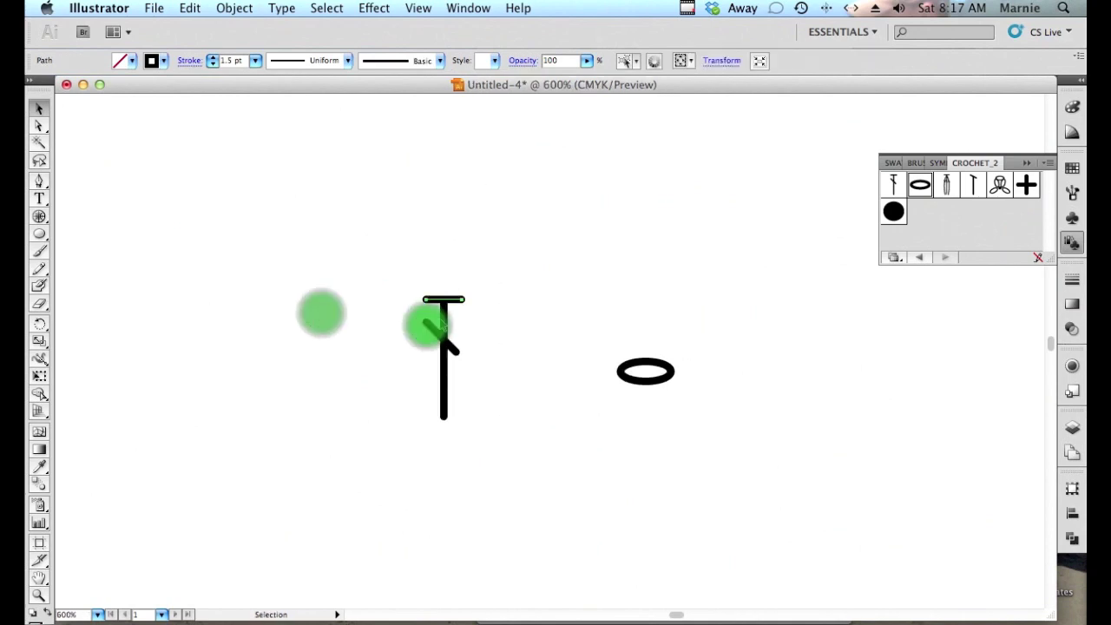
pyautogui.click(432, 330)
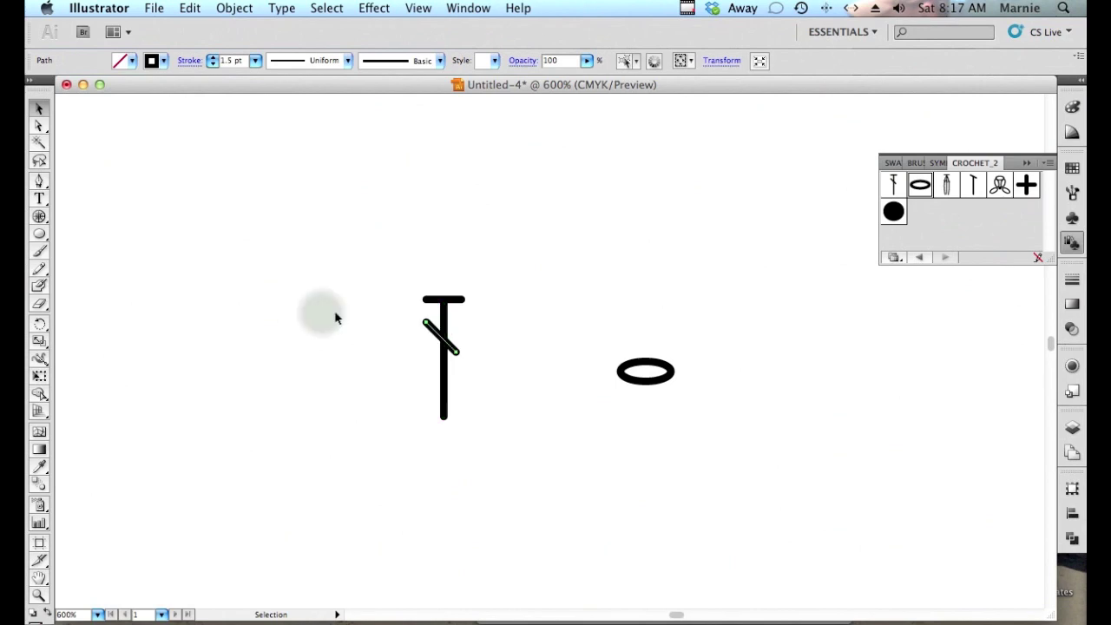
pyautogui.click(321, 317)
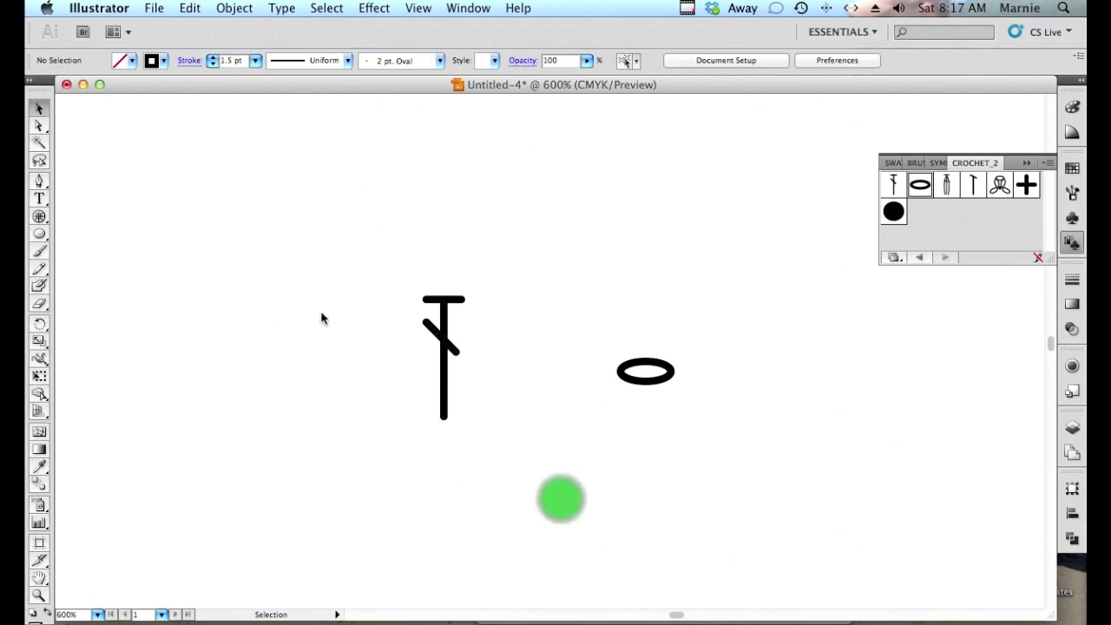
pyautogui.moveTo(376, 257); pyautogui.dragTo(482, 377)
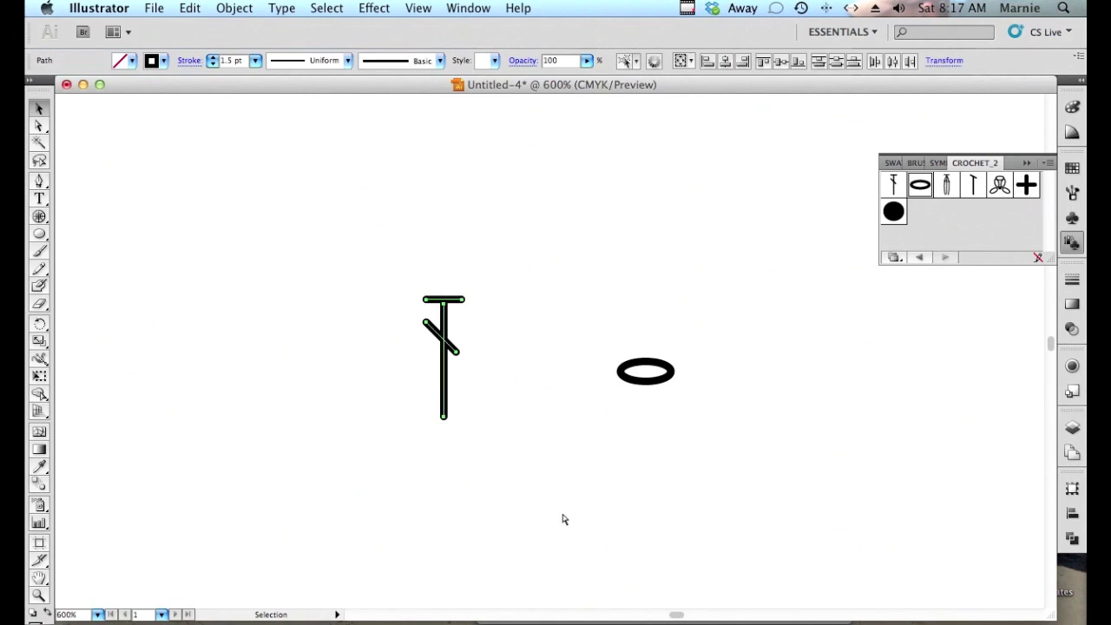
pyautogui.press('super+g')
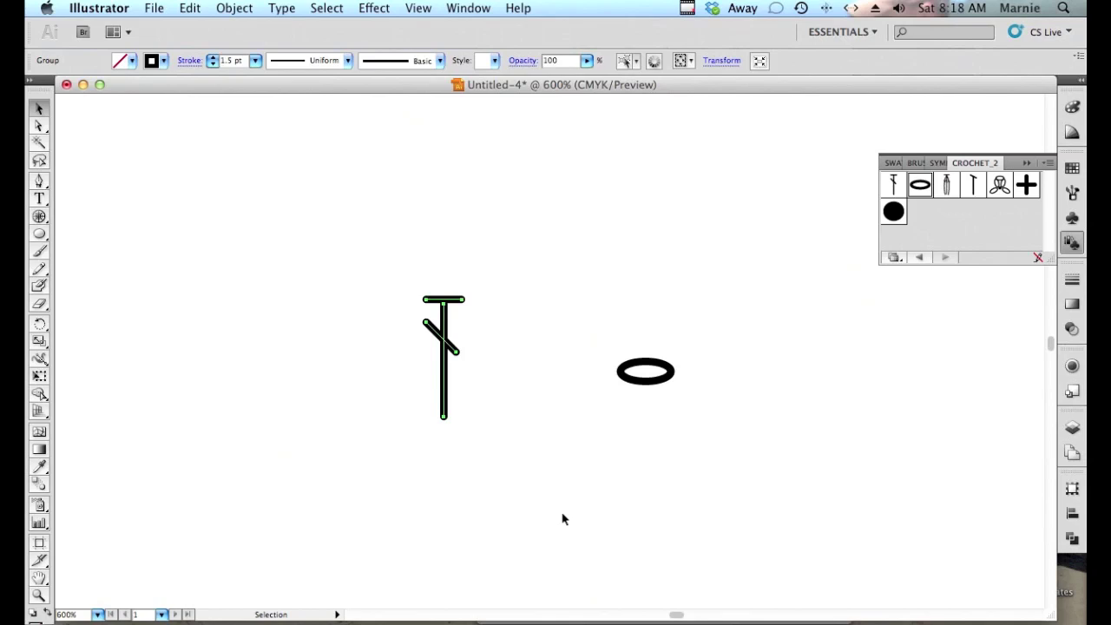
# Activate the Ellipse tool for drawing at the polar grid's center, and expand the toolbox to two columns.
pyautogui.press('super+minus')
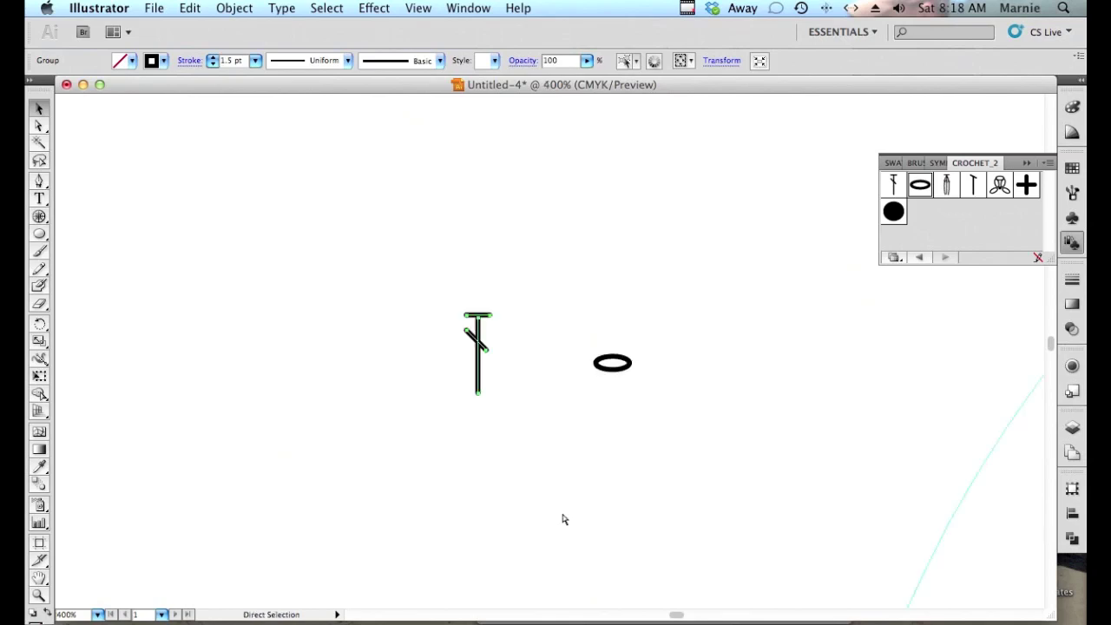
pyautogui.press('super+minus')
pyautogui.hscroll(5, 563, 520)
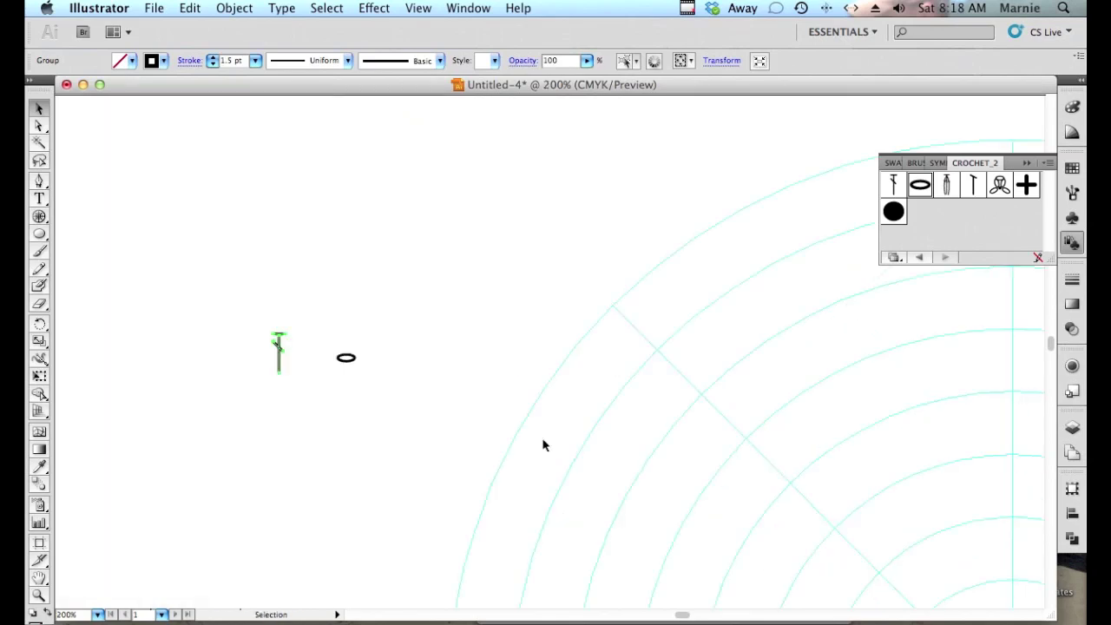
pyautogui.hscroll(5, 543, 446)
pyautogui.scroll(-2, 544, 445)
pyautogui.hscroll(4, 544, 446)
pyautogui.scroll(-3, 544, 445)
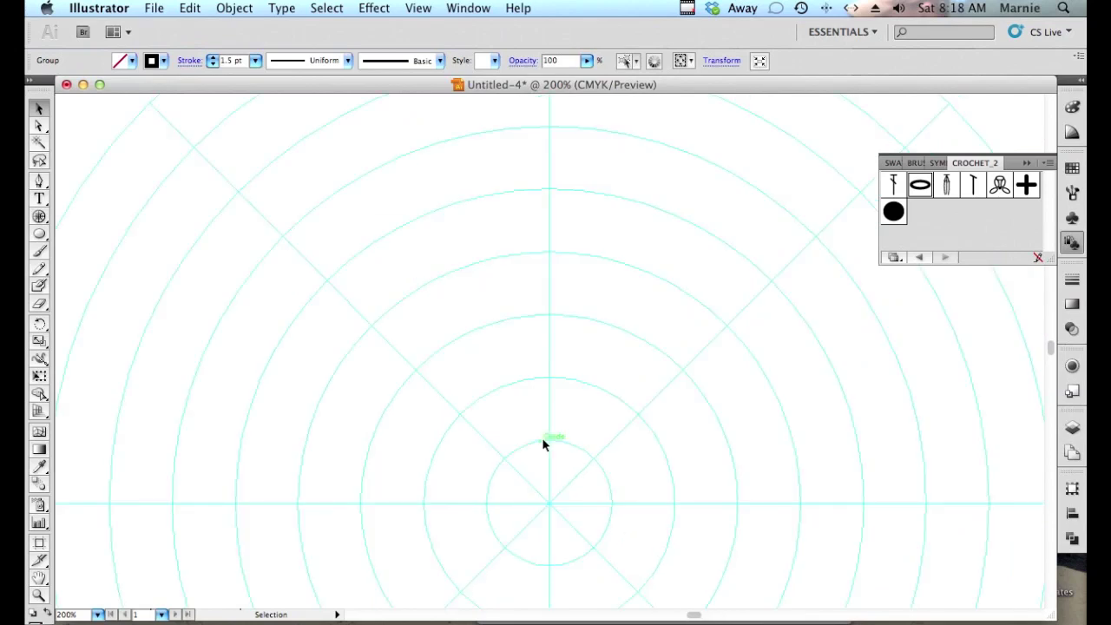
pyautogui.scroll(-3, 544, 445)
pyautogui.scroll(-1, 544, 445)
pyautogui.hscroll(-1, 543, 445)
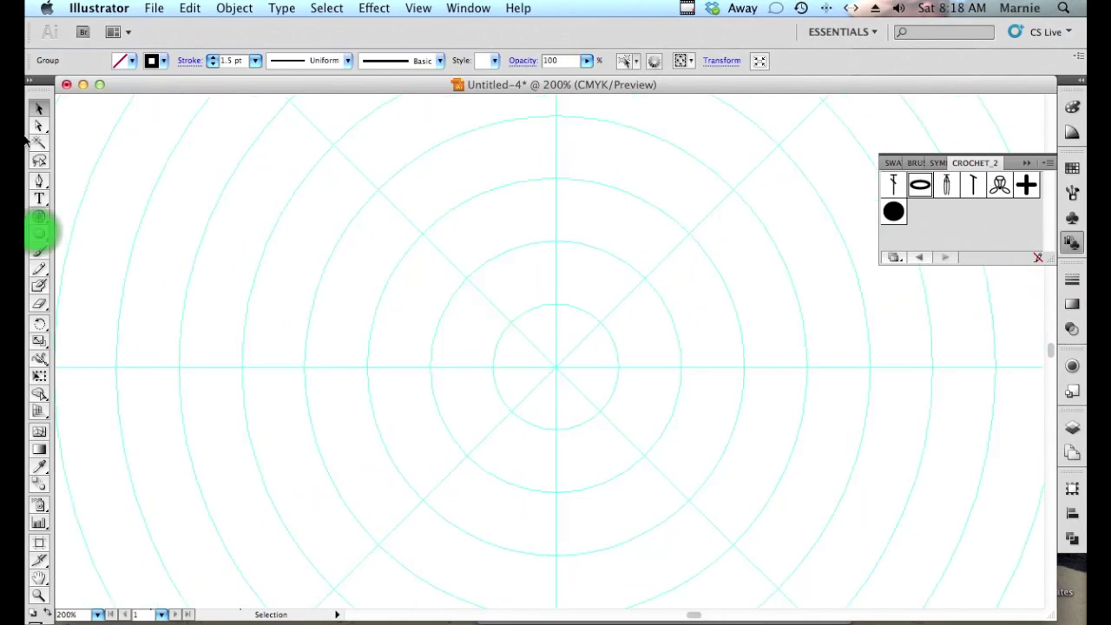
pyautogui.click(39, 234)
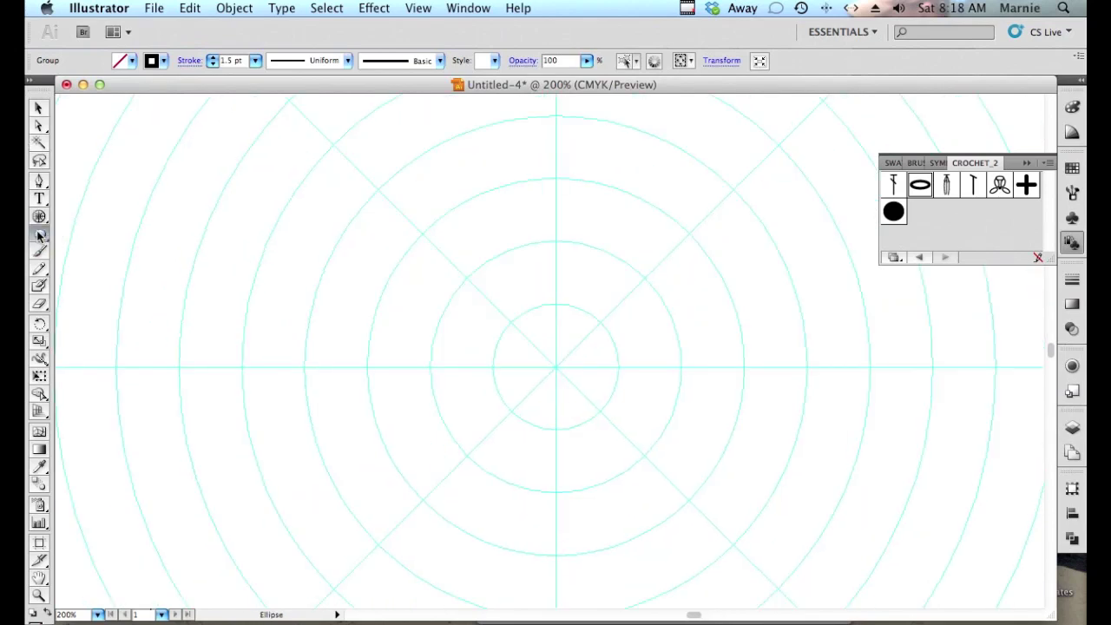
pyautogui.moveTo(48, 614)
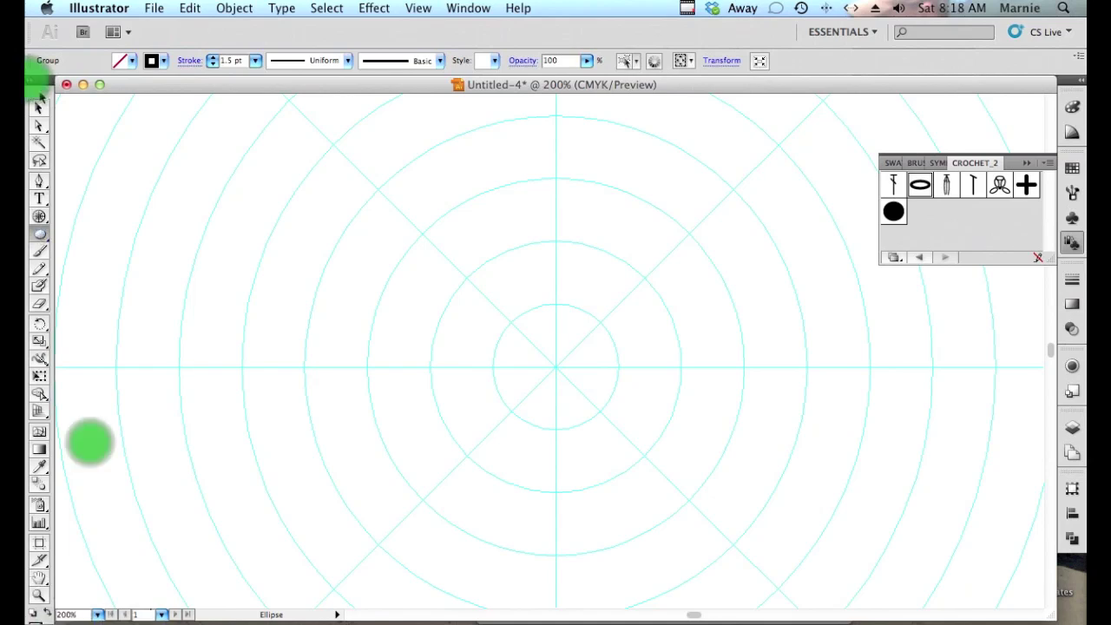
pyautogui.click(31, 81)
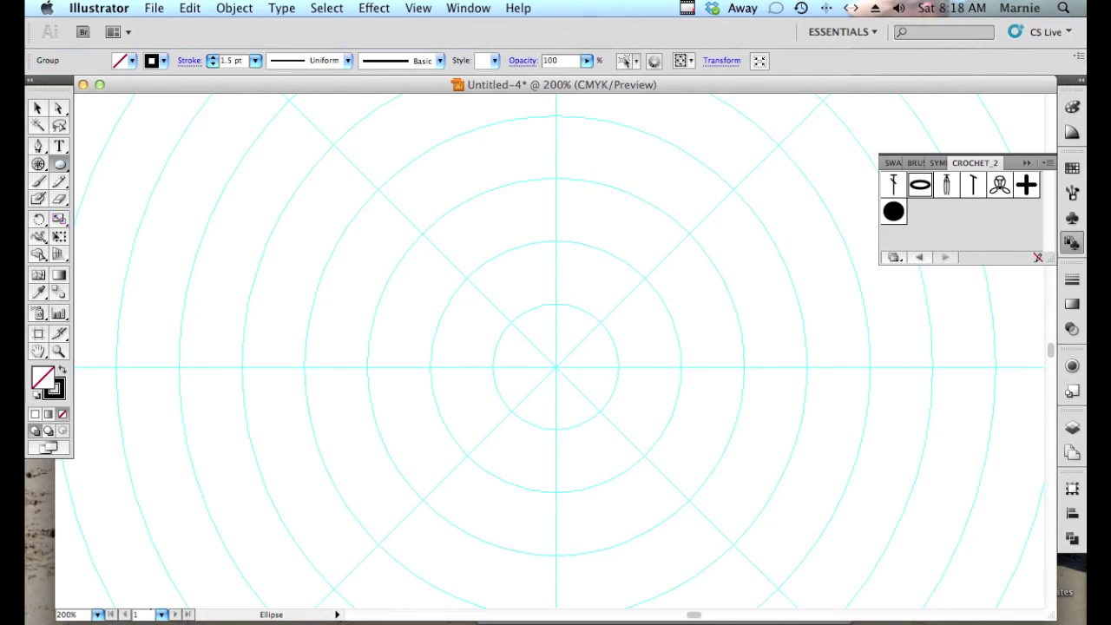
pyautogui.click(556, 368)
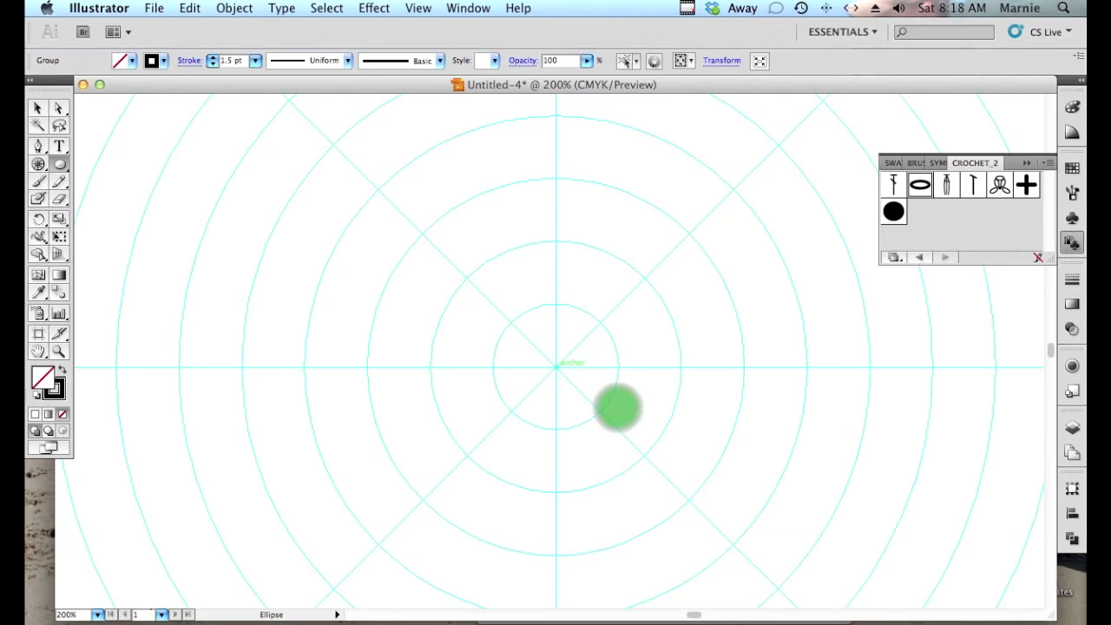
pyautogui.moveTo(618, 408); pyautogui.dragTo(643, 428)
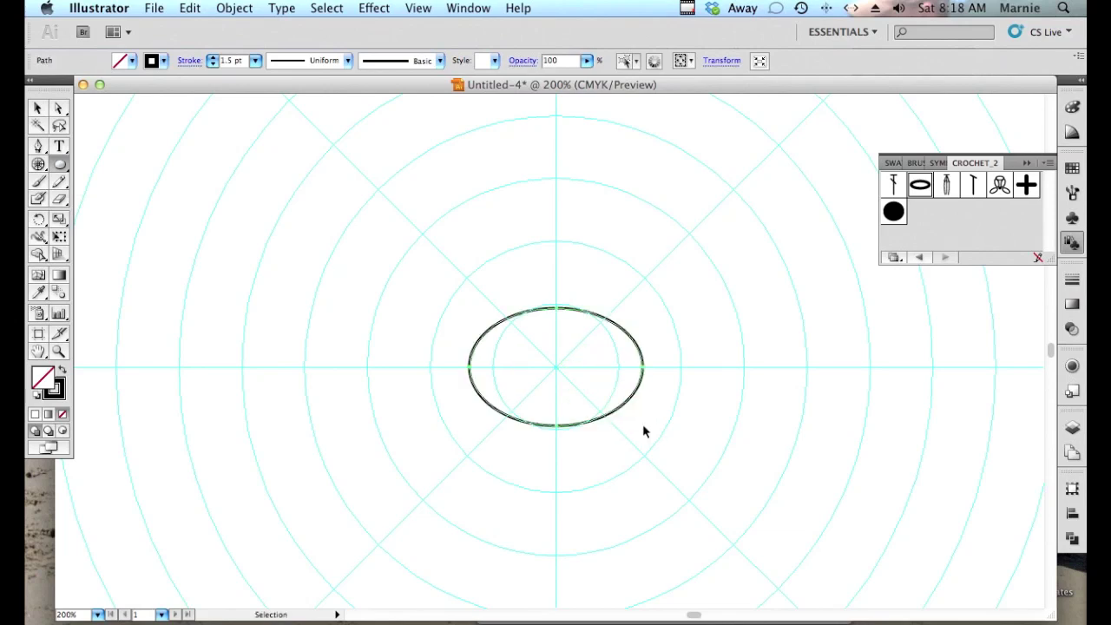
pyautogui.press('super+z')
# Draw a small circle centered on the polar grid, inside its innermost ring, and make its stroke a dashed line.
pyautogui.click(557, 368)
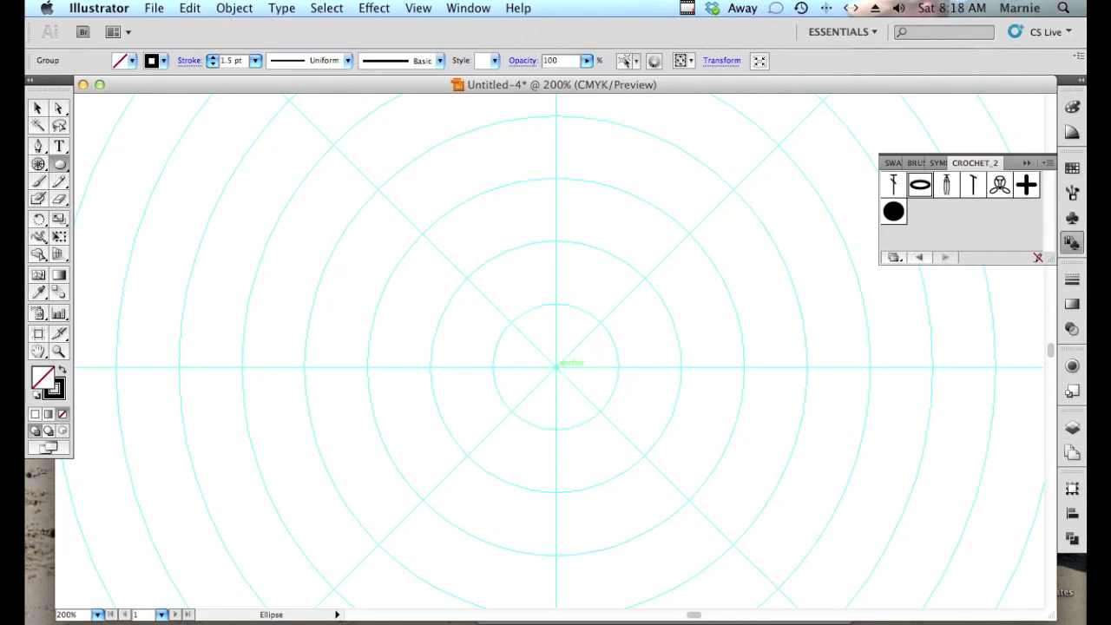
pyautogui.moveTo(555, 366); pyautogui.dragTo(582, 390)
pyautogui.click(1073, 278)
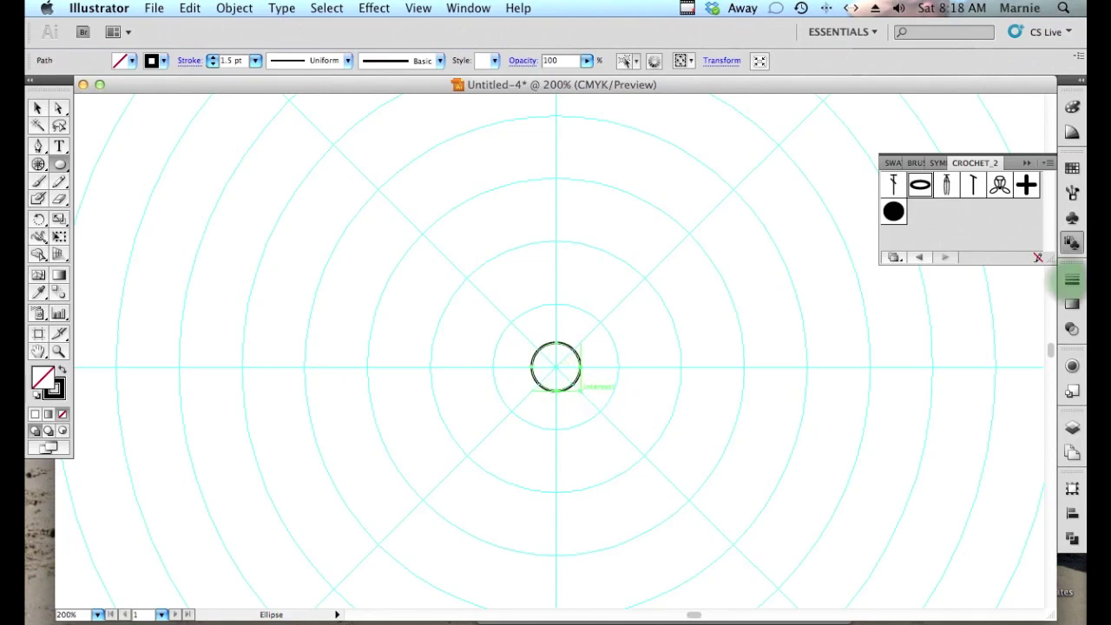
pyautogui.click(1072, 280)
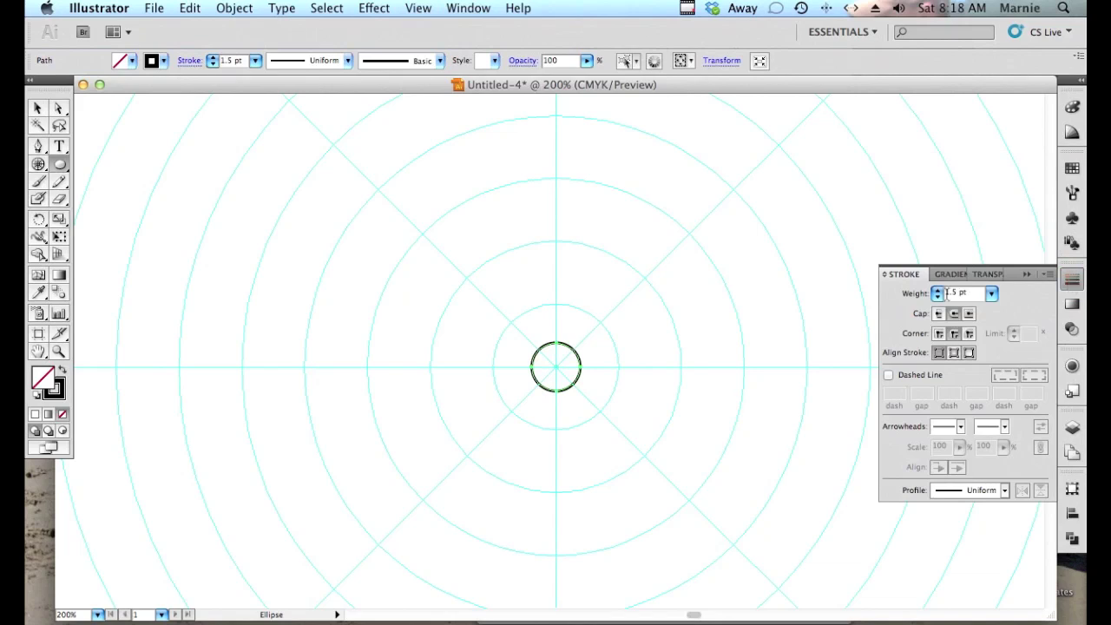
pyautogui.click(888, 374)
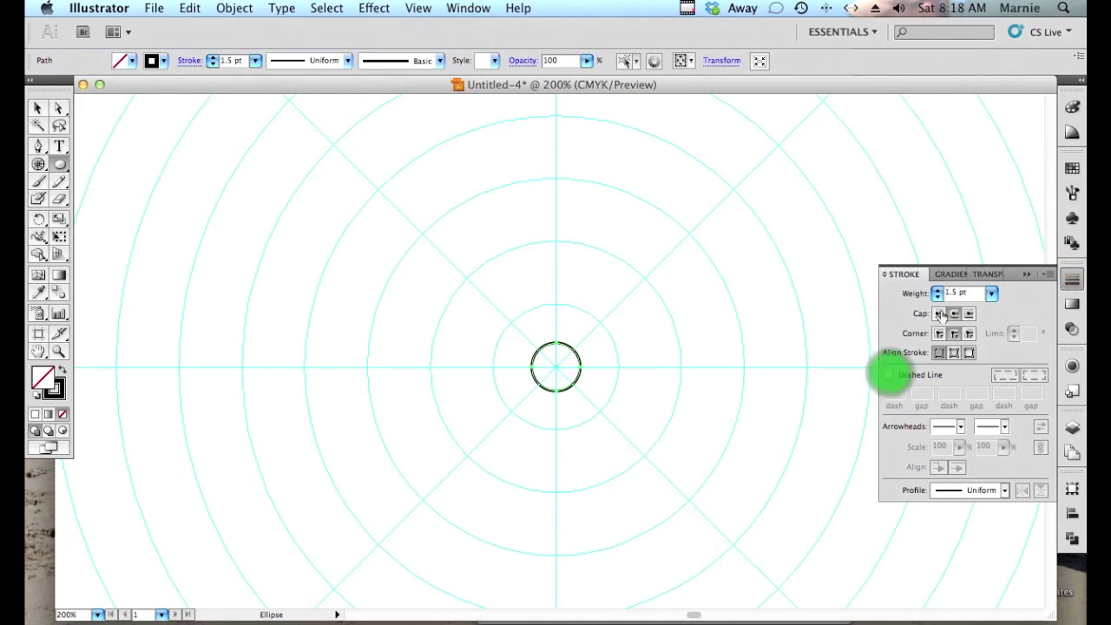
pyautogui.click(889, 375)
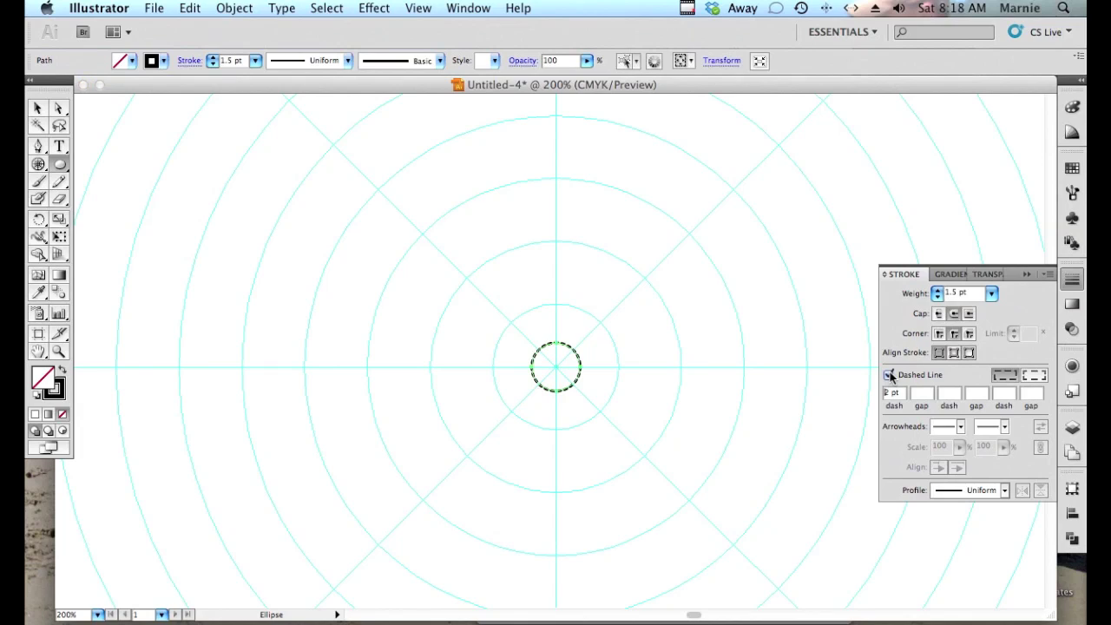
# Try a dash pattern of 6, 3, 12, 2, 1 and 1 pt on the small center circle, and deselect it.
pyautogui.click(889, 374)
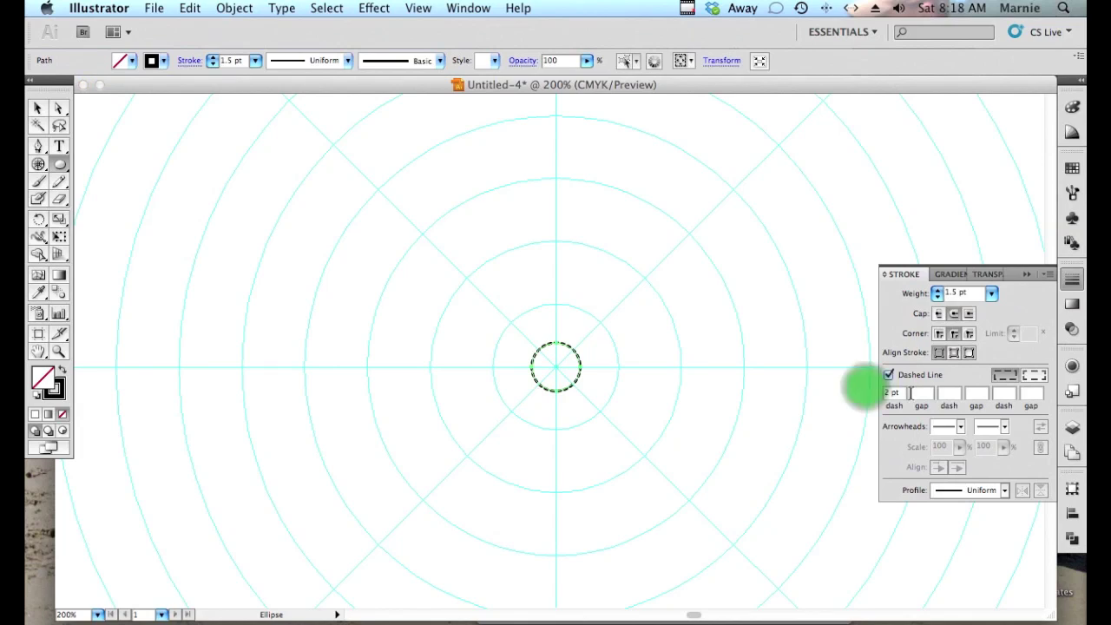
pyautogui.click(909, 393)
pyautogui.write('6')
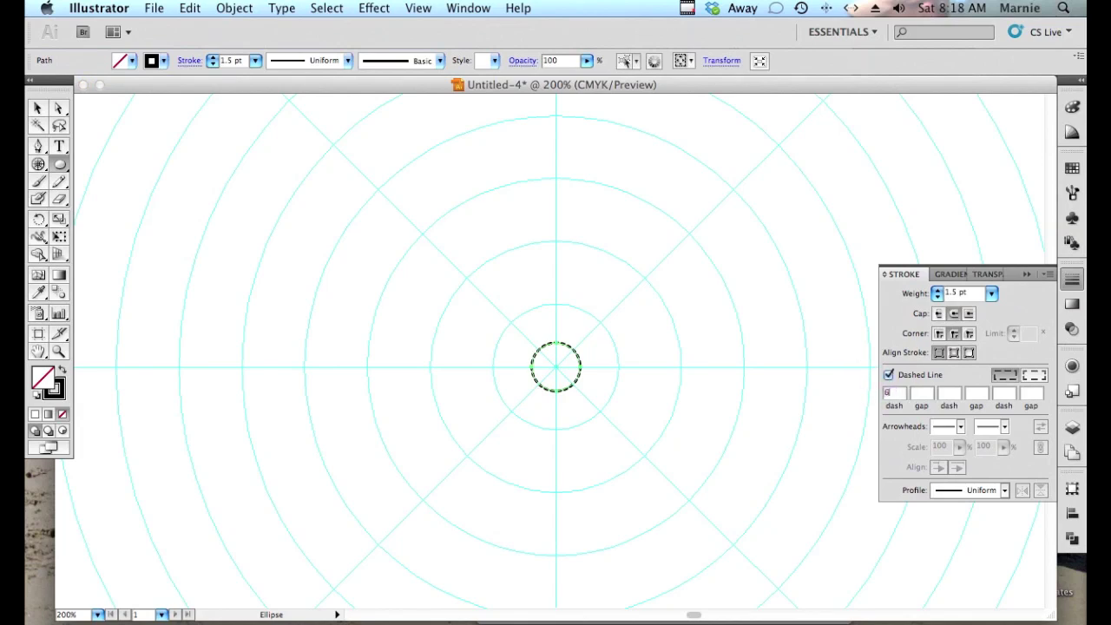
pyautogui.press('Return')
pyautogui.press('Tab')
pyautogui.write('3')
pyautogui.press('Return')
pyautogui.press('Tab')
pyautogui.write('12')
pyautogui.press('Tab')
pyautogui.write('2')
pyautogui.press('Tab')
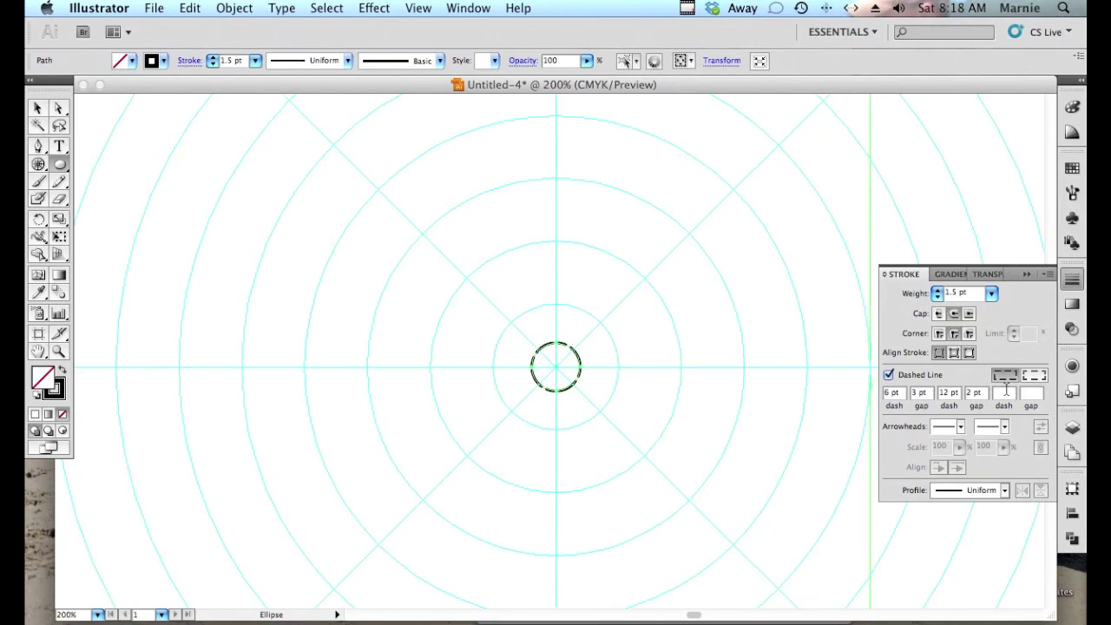
pyautogui.write('1')
pyautogui.press('Tab')
pyautogui.write('1')
pyautogui.click(619, 253)
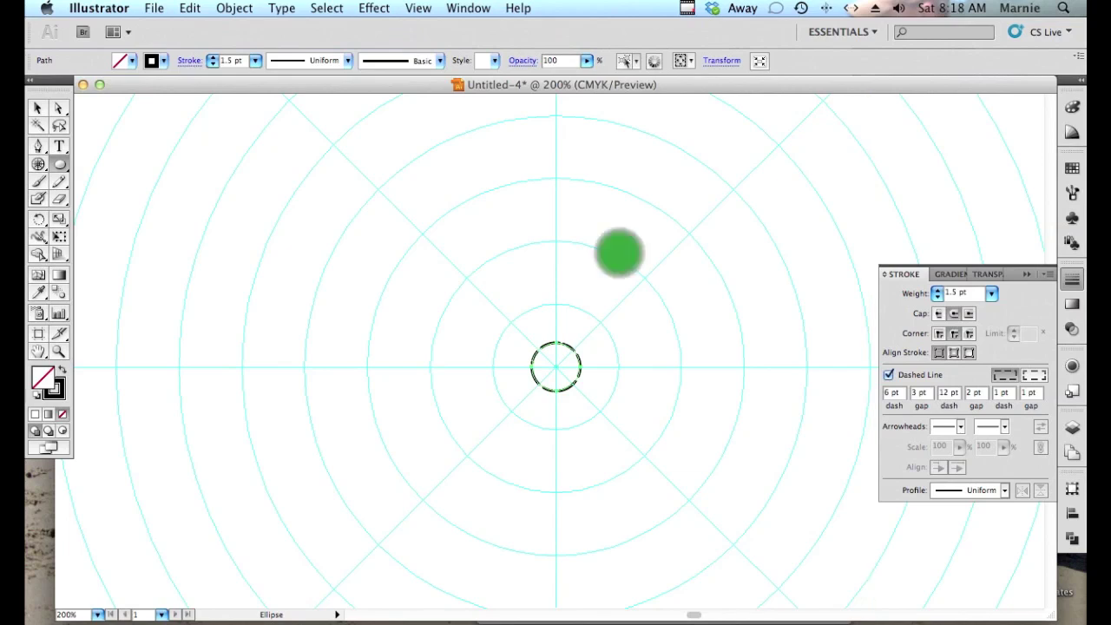
pyautogui.click(43, 105)
pyautogui.click(619, 258)
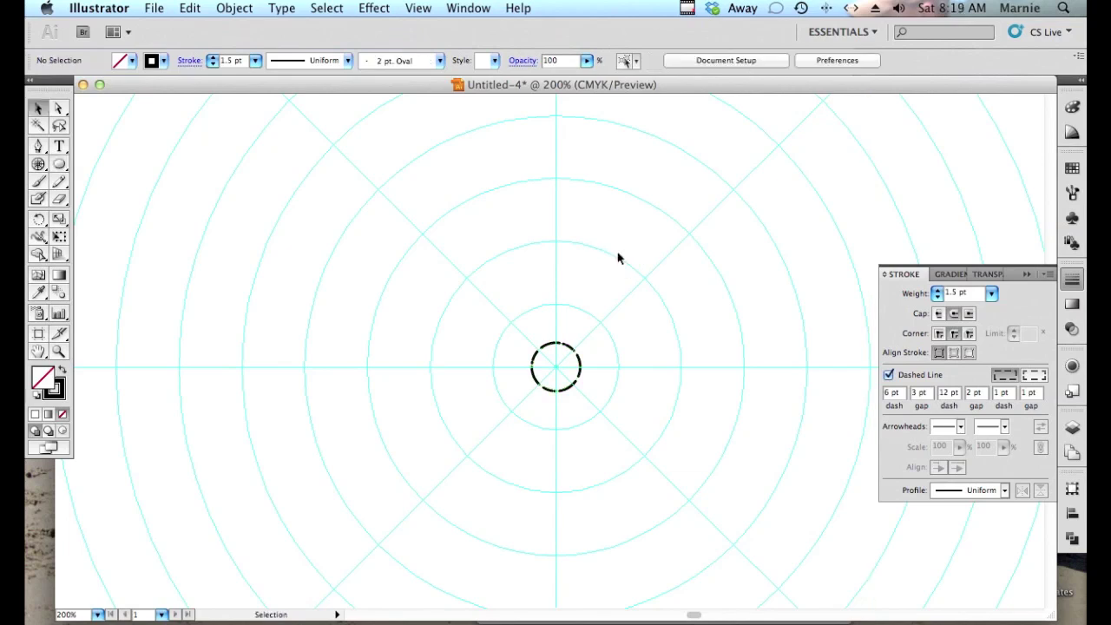
# Reduce the center circle's dash pattern to a single 2 pt dash with all other dash and gap values empty, and deselect it.
pyautogui.click(572, 393)
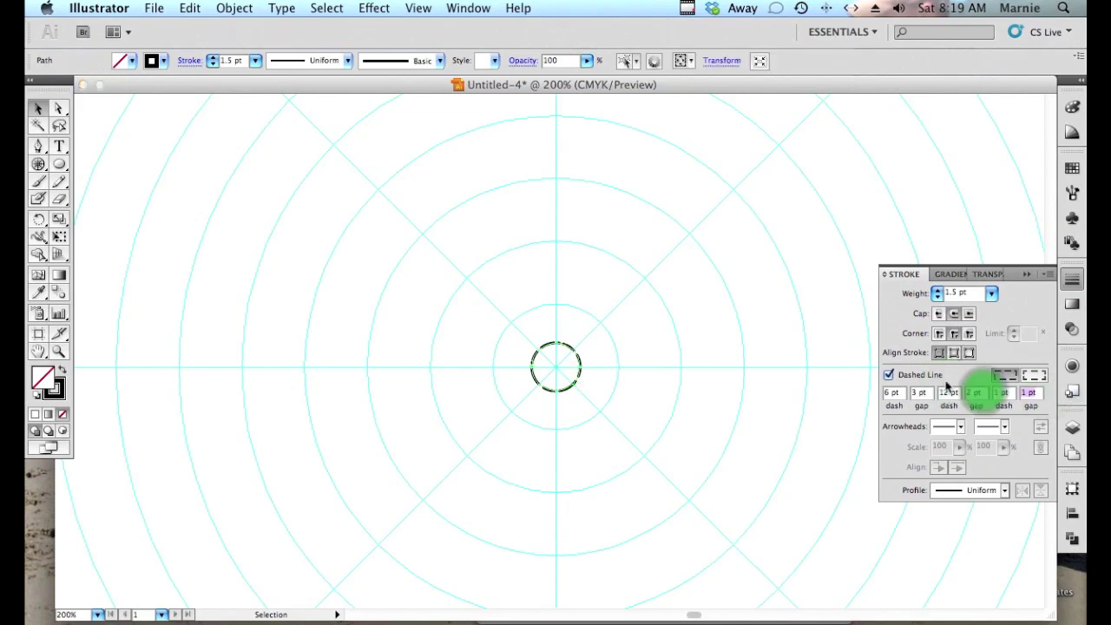
pyautogui.press('BackSpace')
pyautogui.hotkey('shift', 'Tab')
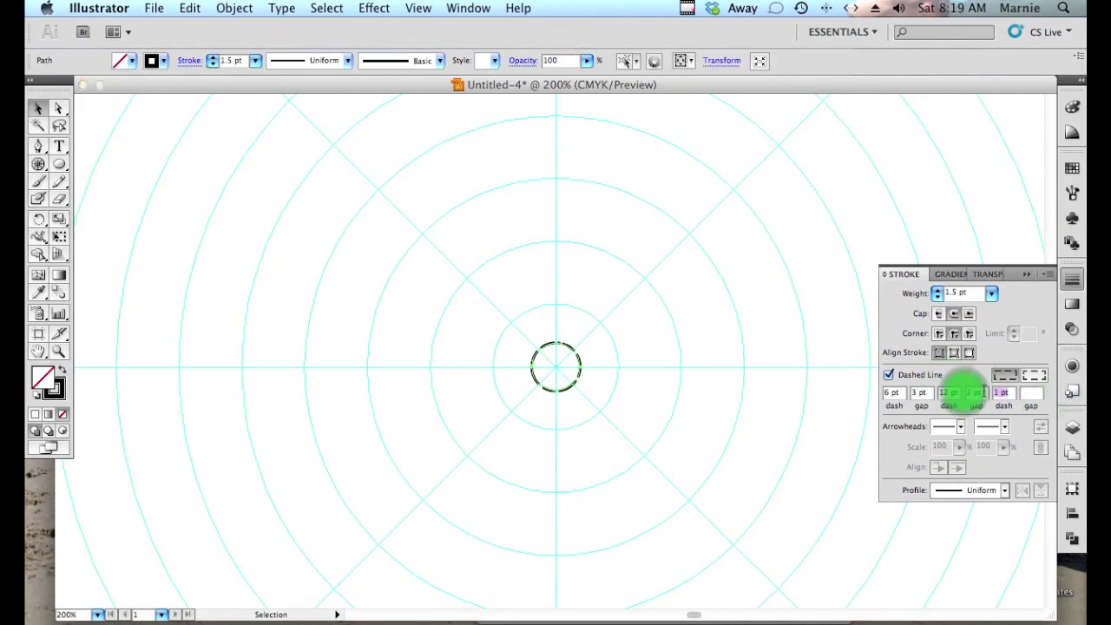
pyautogui.press('BackSpace')
pyautogui.press('BackSpace')
pyautogui.moveTo(986, 396); pyautogui.dragTo(838, 386)
pyautogui.press('BackSpace')
pyautogui.doubleClick(919, 392)
pyautogui.press('BackSpace')
pyautogui.write('2')
pyautogui.press('Return')
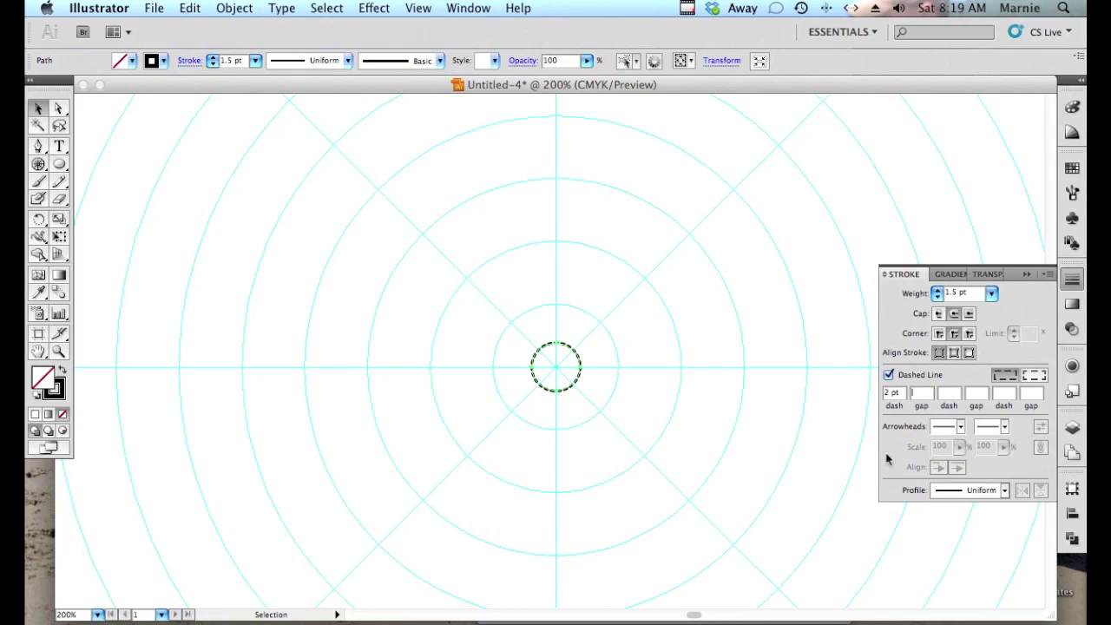
pyautogui.click(513, 253)
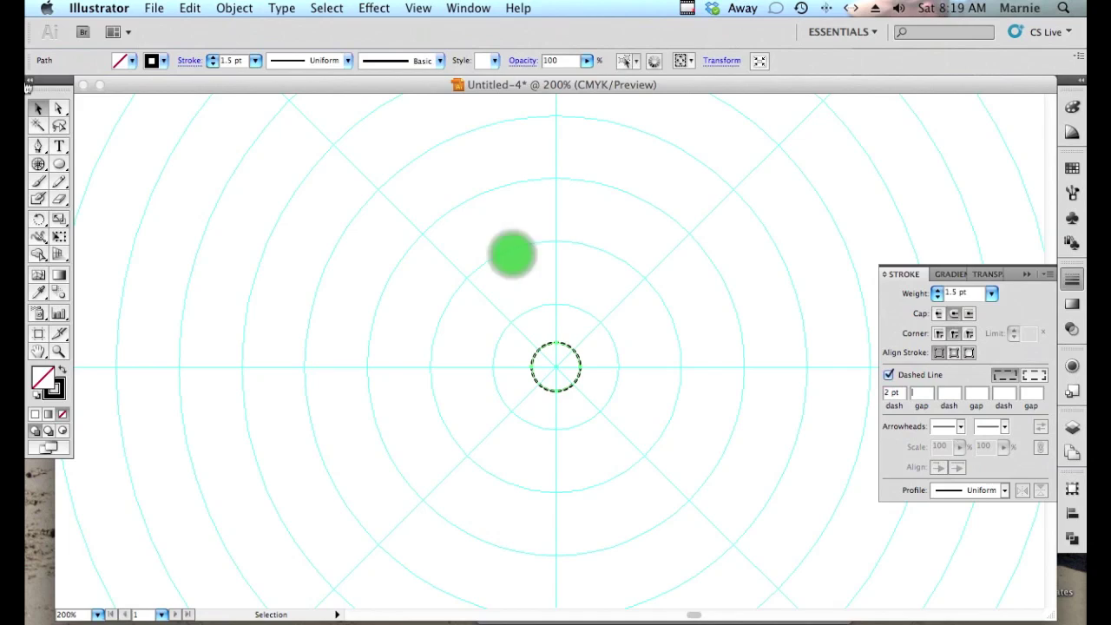
pyautogui.click(35, 108)
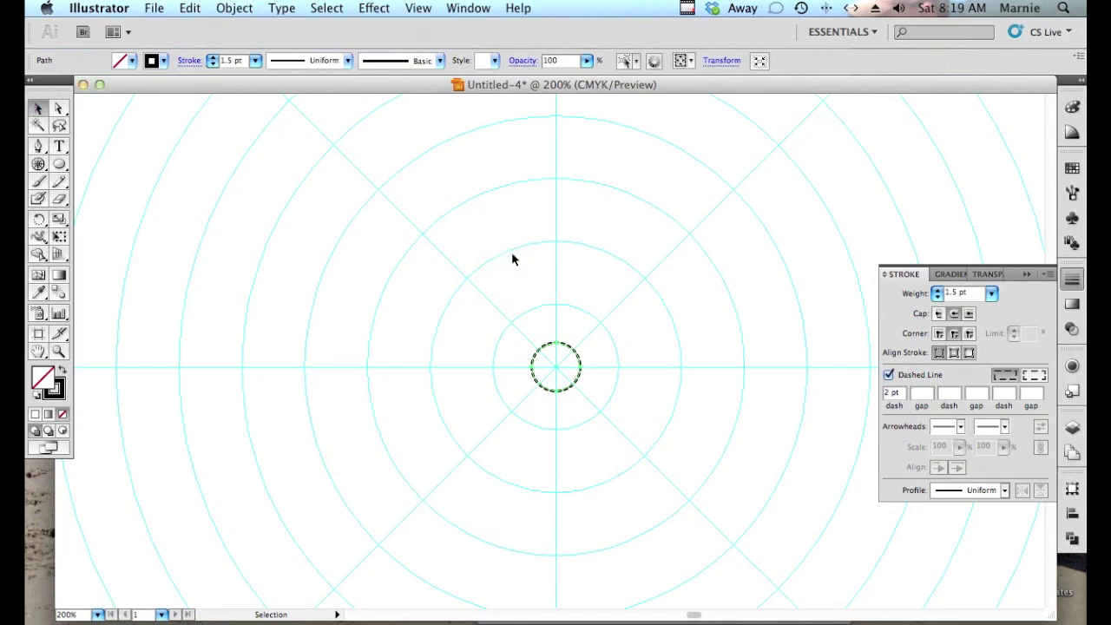
pyautogui.click(512, 259)
# Create a new layer above the foundation layer and name it "round 1".
pyautogui.click(1073, 425)
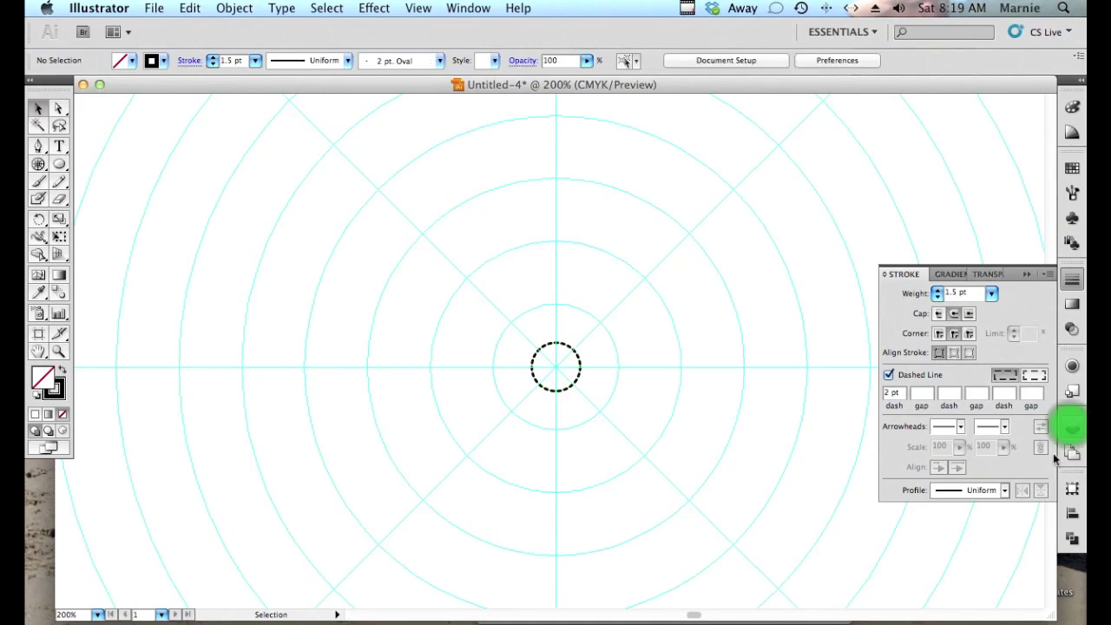
pyautogui.click(1073, 427)
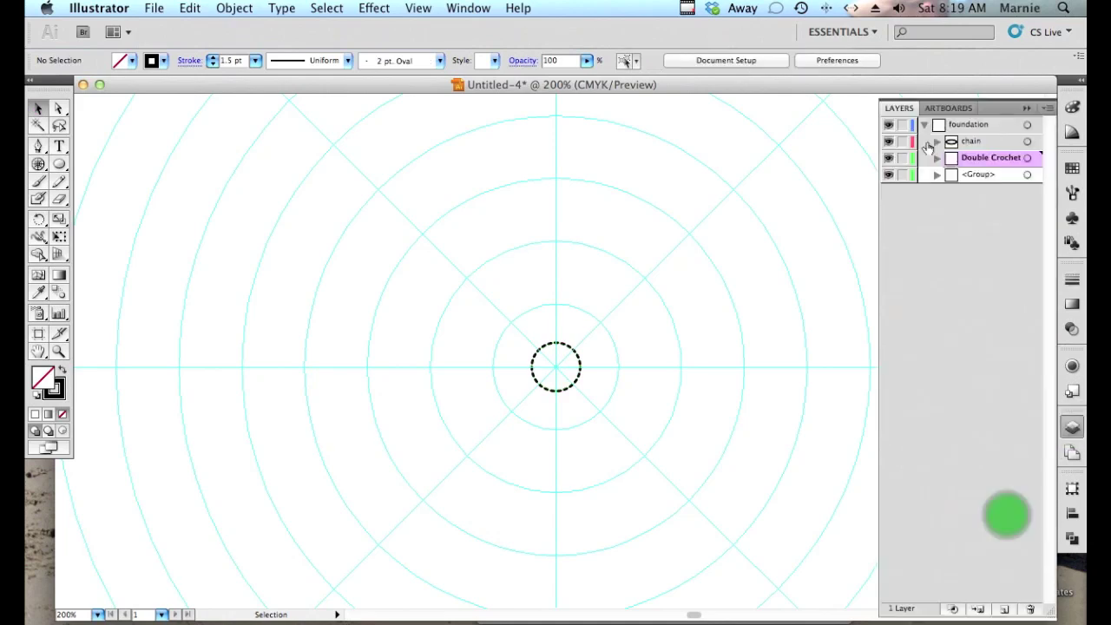
pyautogui.click(926, 127)
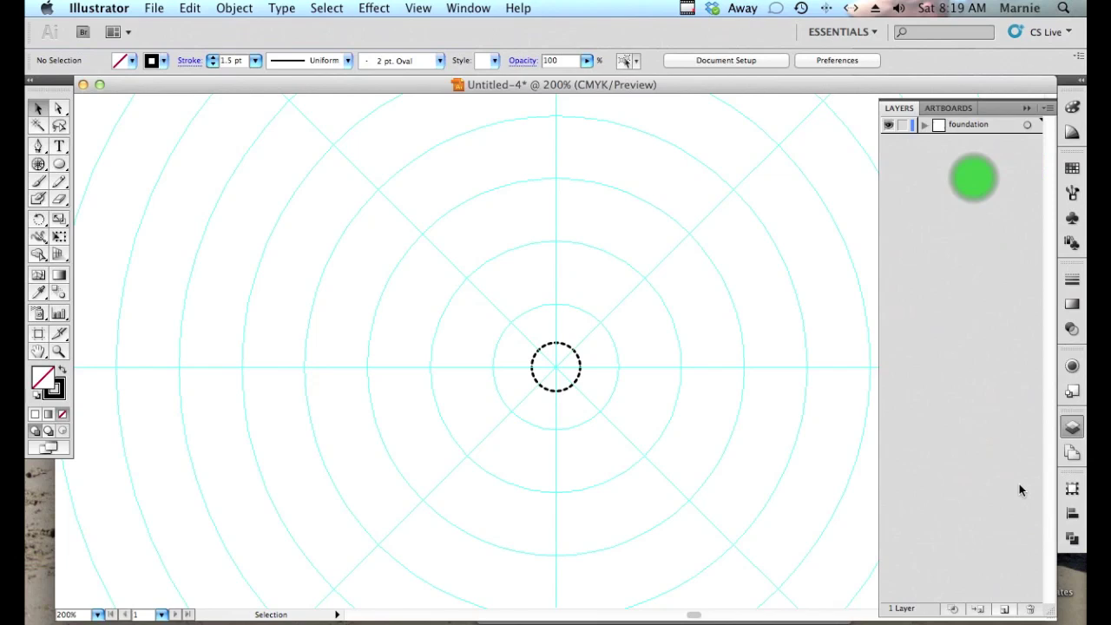
pyautogui.click(1006, 611)
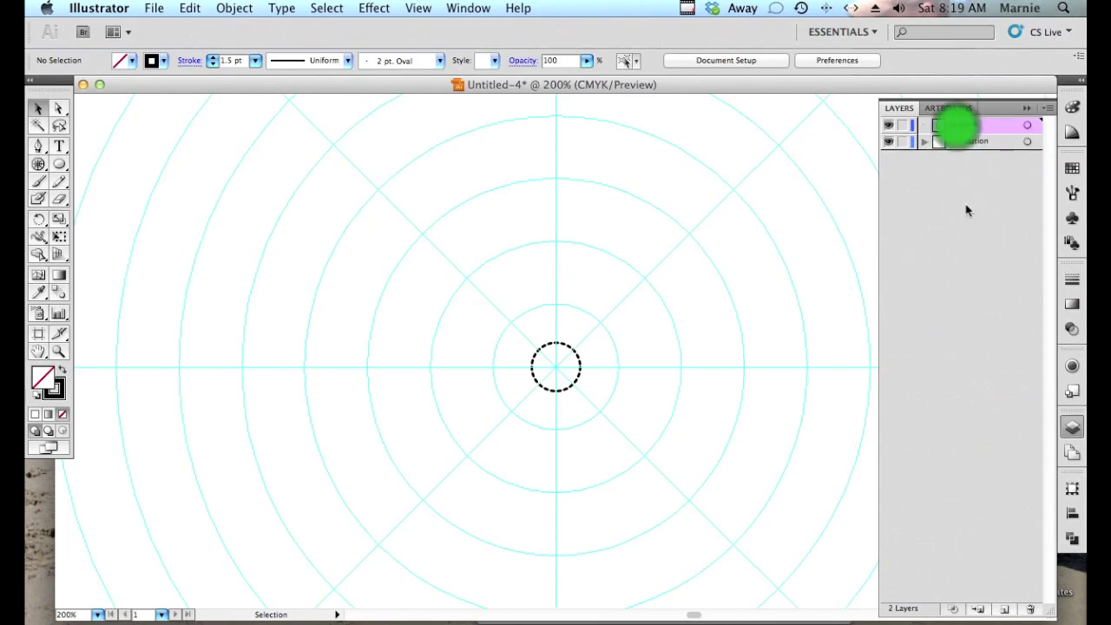
pyautogui.doubleClick(958, 126)
pyautogui.write('round')
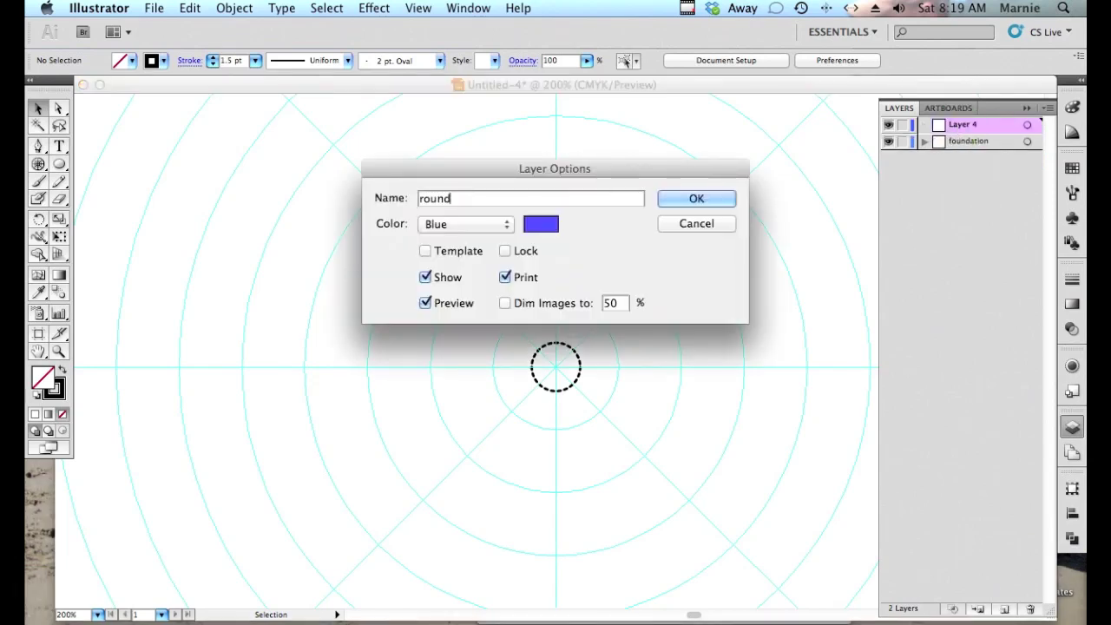
pyautogui.write(' 1')
pyautogui.press('Return')
# Move both stitch symbols from the foundation layer to the round 1 layer, and lock and collapse the foundation layer.
pyautogui.press('super+1')
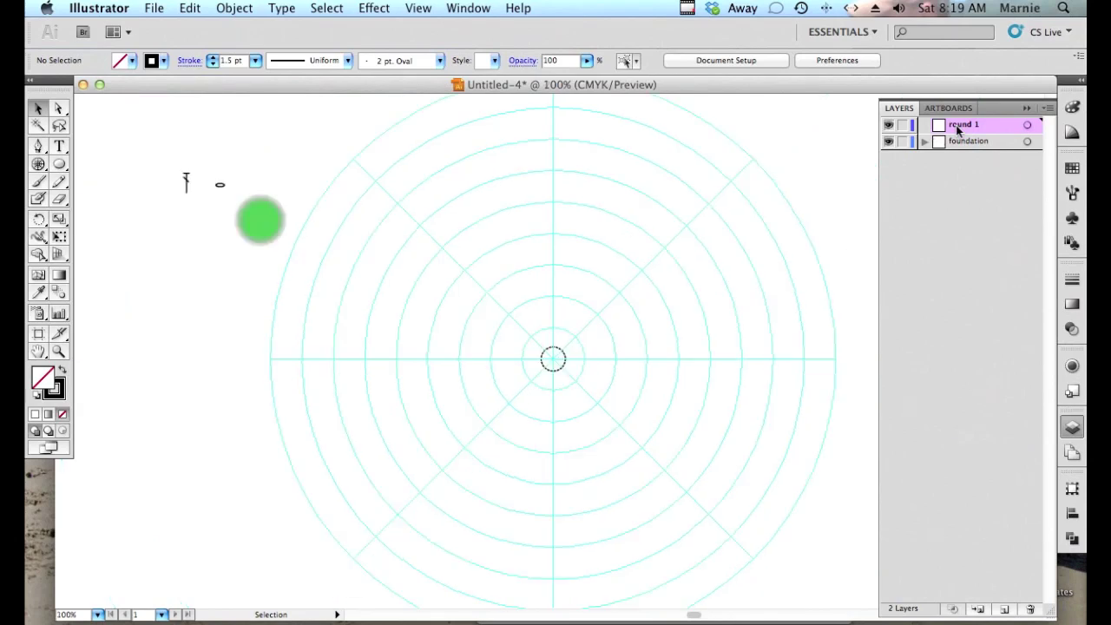
pyautogui.moveTo(162, 139); pyautogui.dragTo(260, 222)
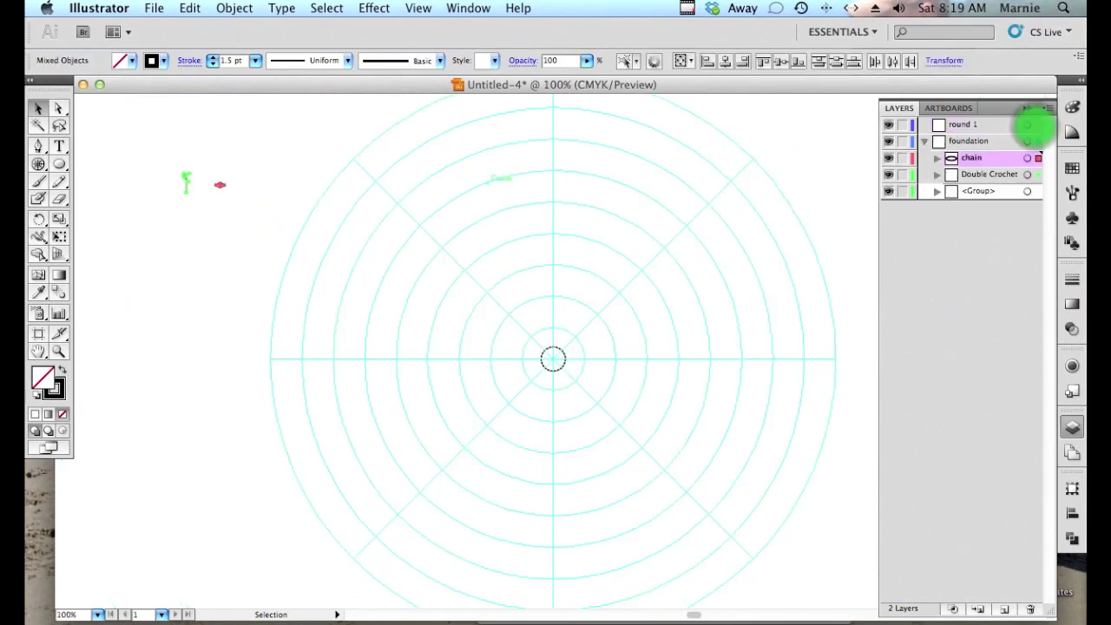
pyautogui.moveTo(1039, 142); pyautogui.dragTo(1037, 126)
pyautogui.click(903, 141)
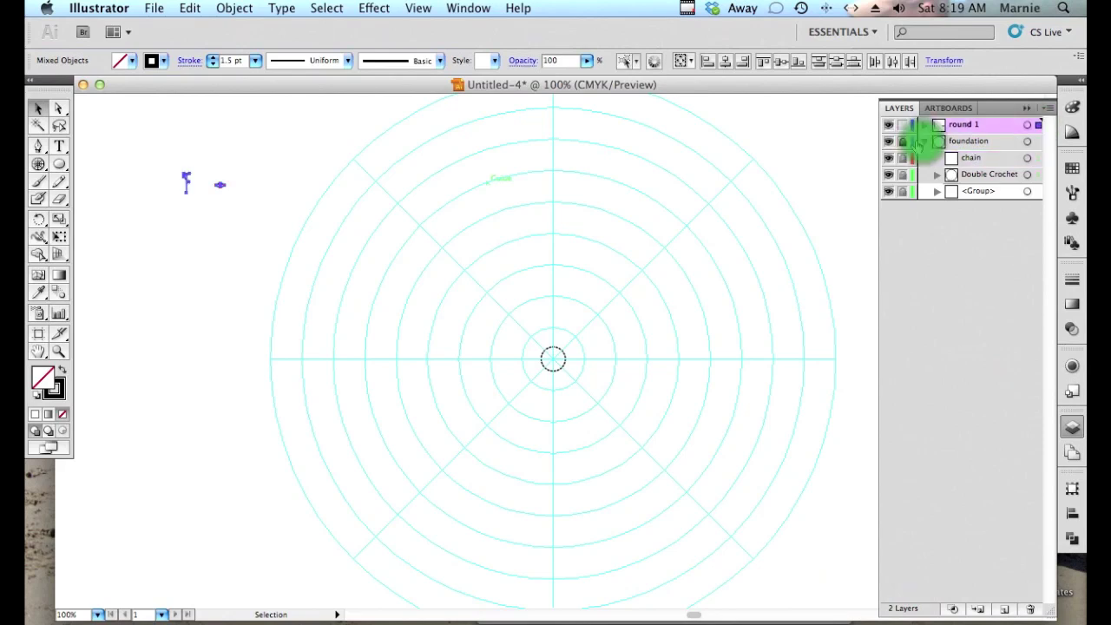
pyautogui.click(924, 141)
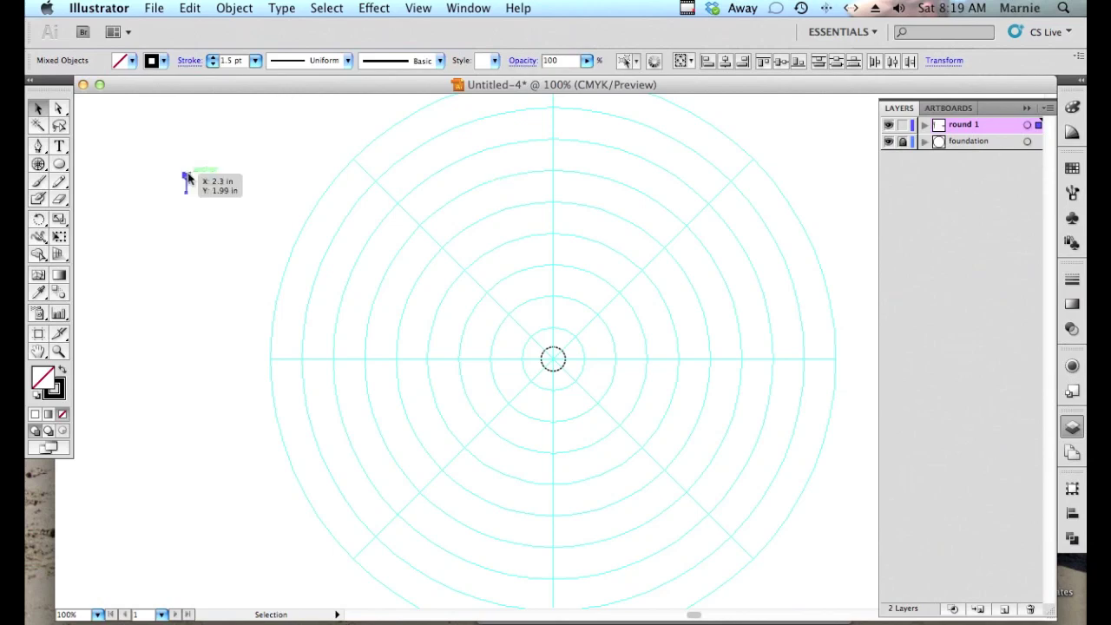
# Move both stitch symbols together to the upper right of the dashed circle, within the grid's inner three rings, and deselect them.
pyautogui.moveTo(189, 178); pyautogui.dragTo(590, 325)
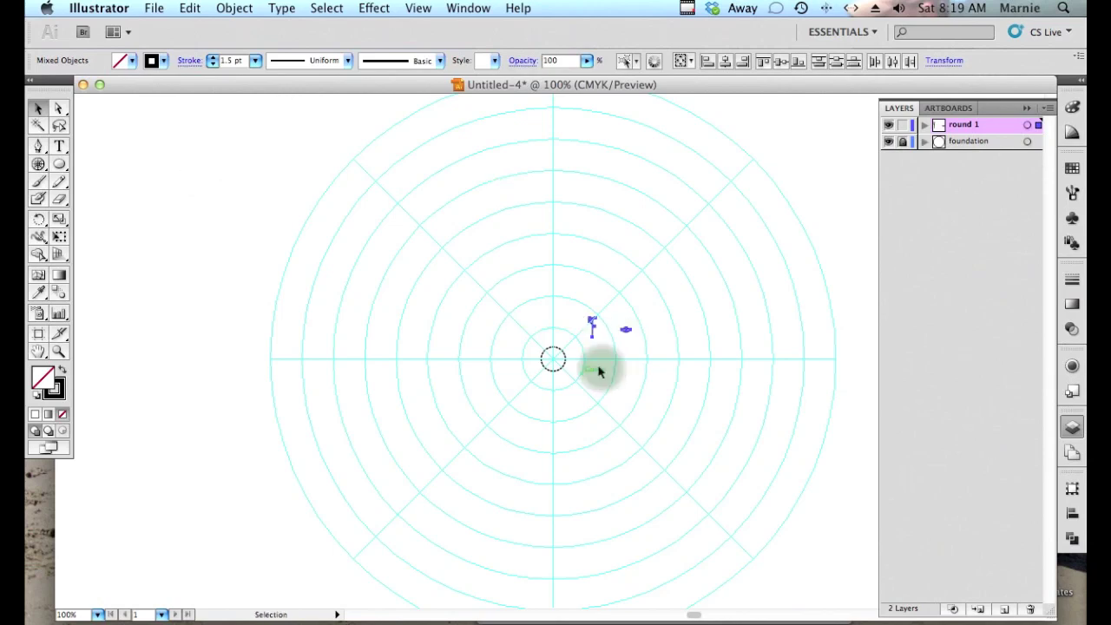
pyautogui.click(744, 329)
pyautogui.press('super+equal')
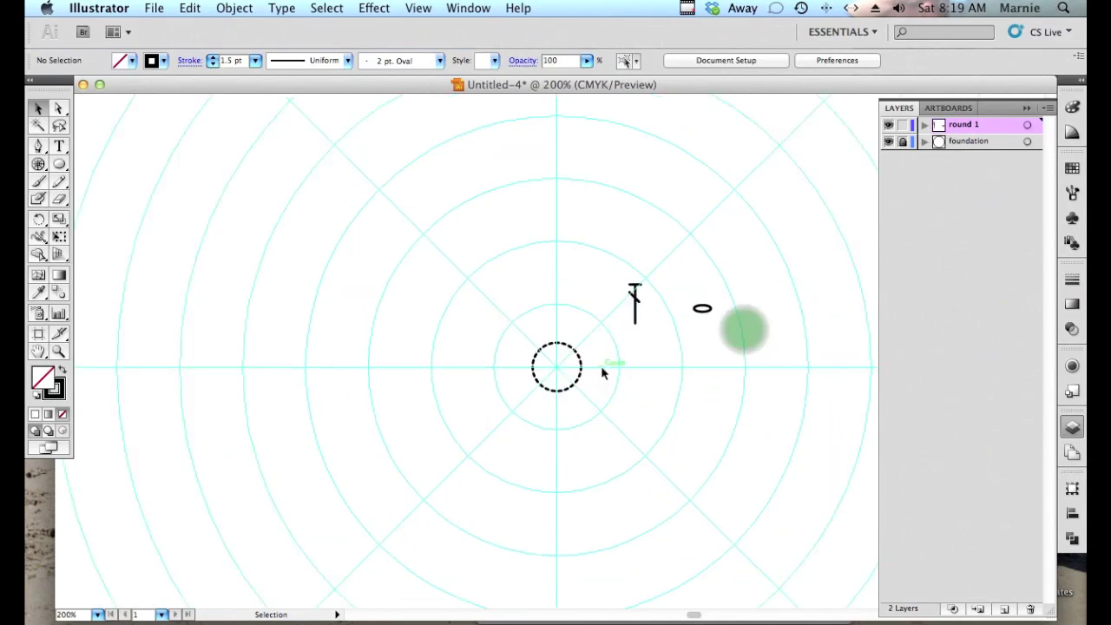
# Select both stitch symbols and try Yellow, Gray and Black as the round 1 layer's color, applying Black.
pyautogui.press('super+a')
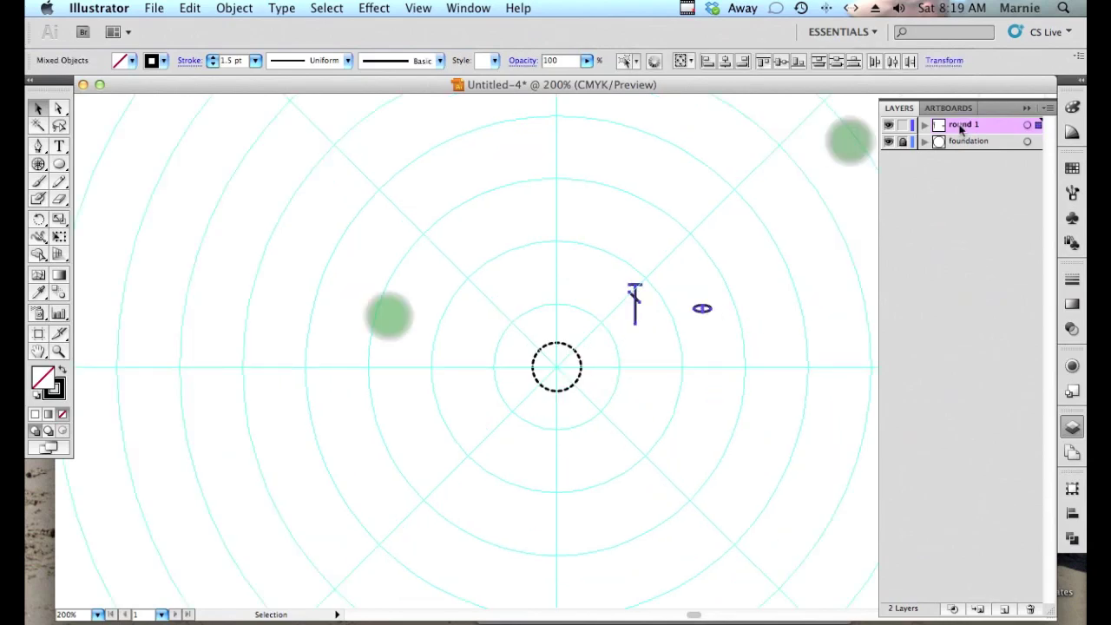
pyautogui.doubleClick(957, 127)
pyautogui.moveTo(623, 169); pyautogui.dragTo(406, 213)
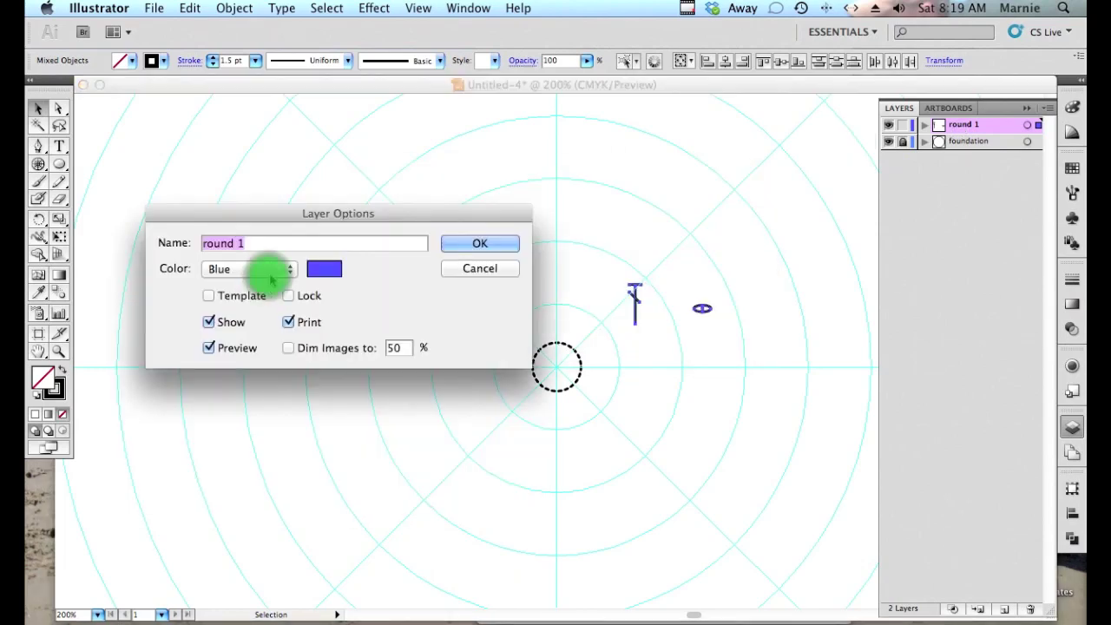
pyautogui.click(271, 280)
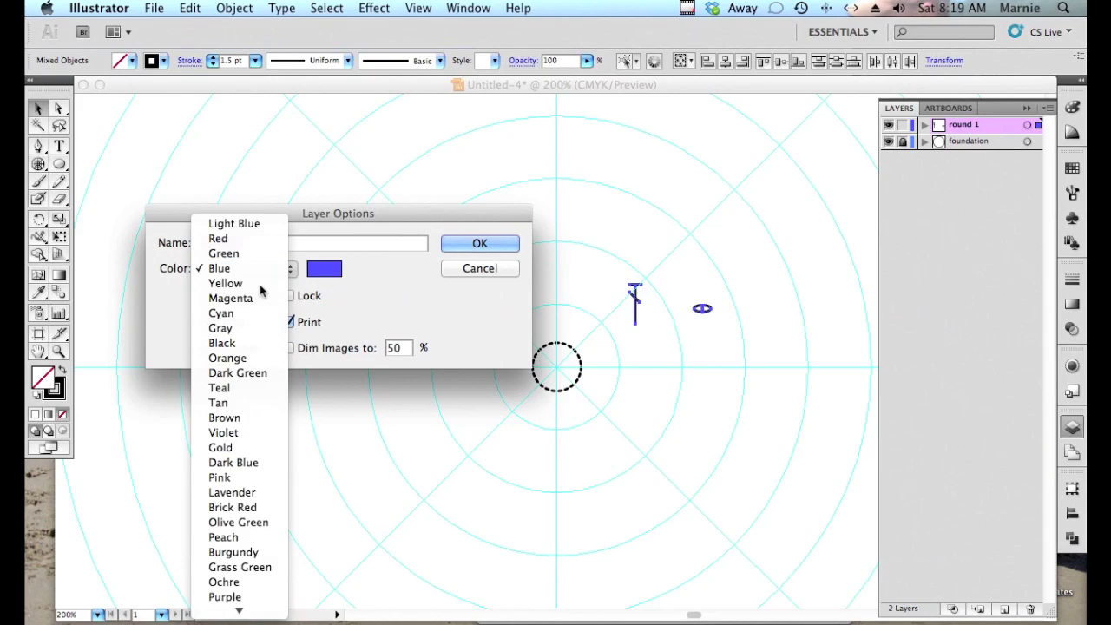
pyautogui.click(261, 285)
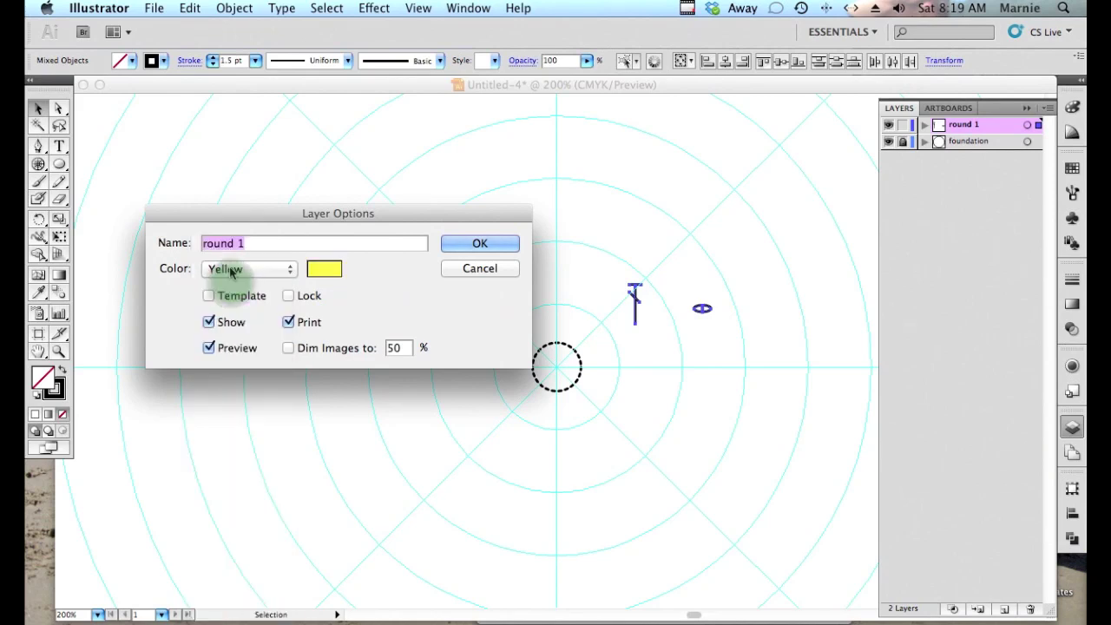
pyautogui.click(232, 272)
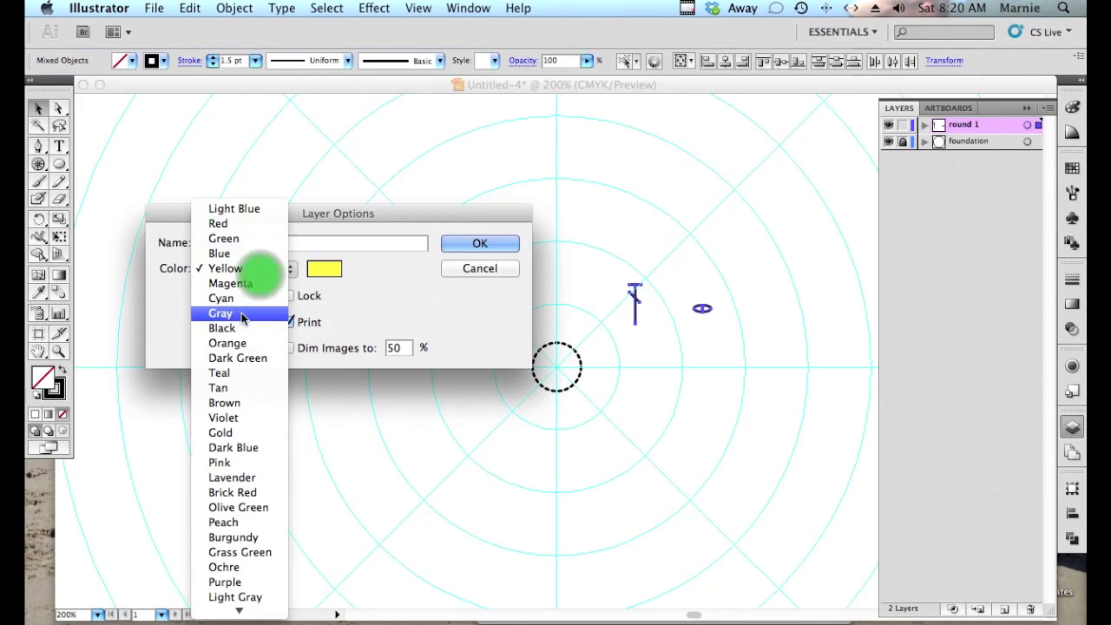
pyautogui.click(243, 315)
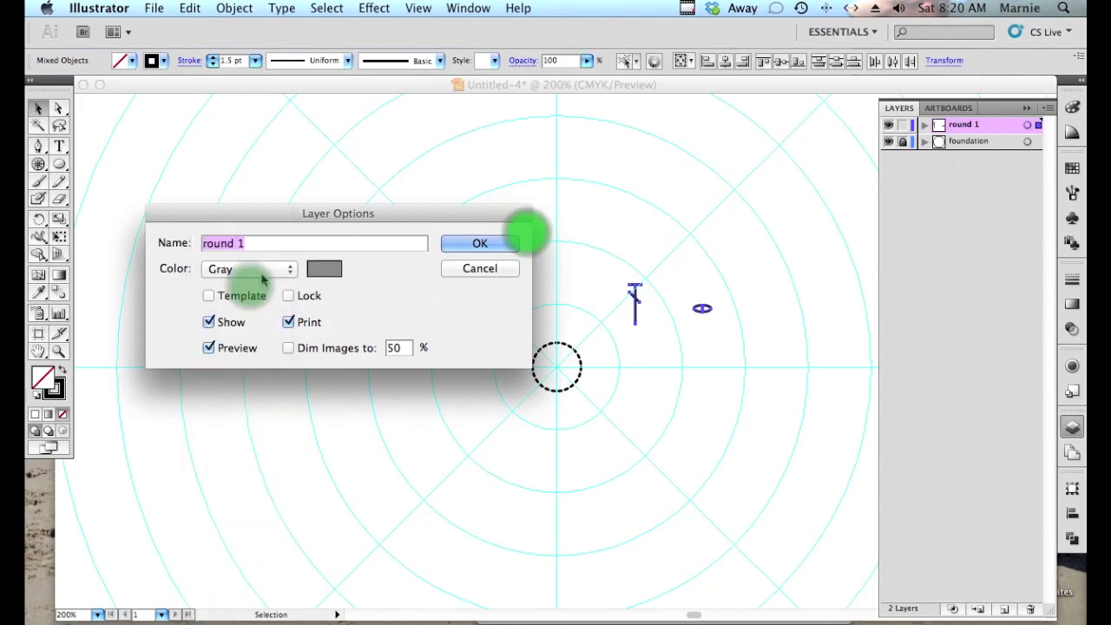
pyautogui.click(263, 276)
pyautogui.click(250, 290)
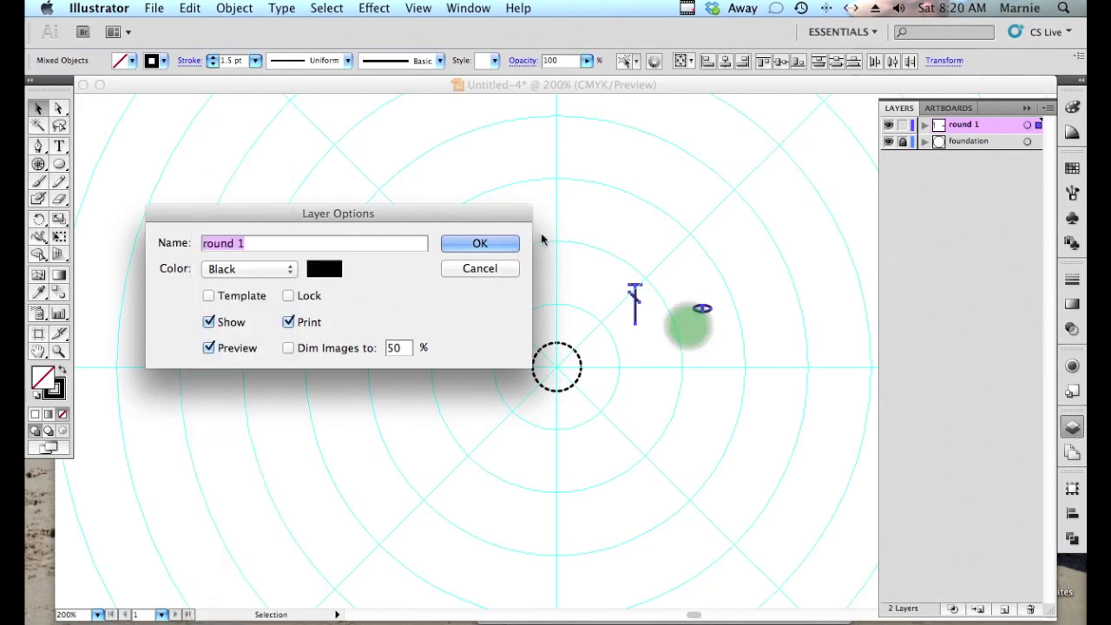
pyautogui.press('Return')
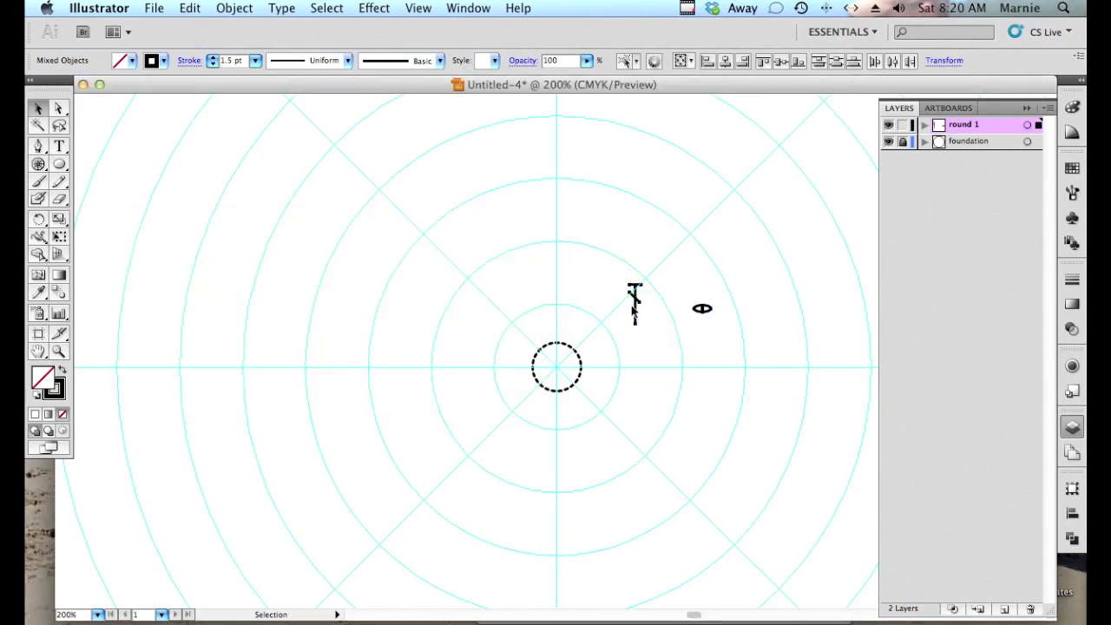
# Set the round 1 layer's color to Red and deselect the stitch symbols.
pyautogui.click(977, 124)
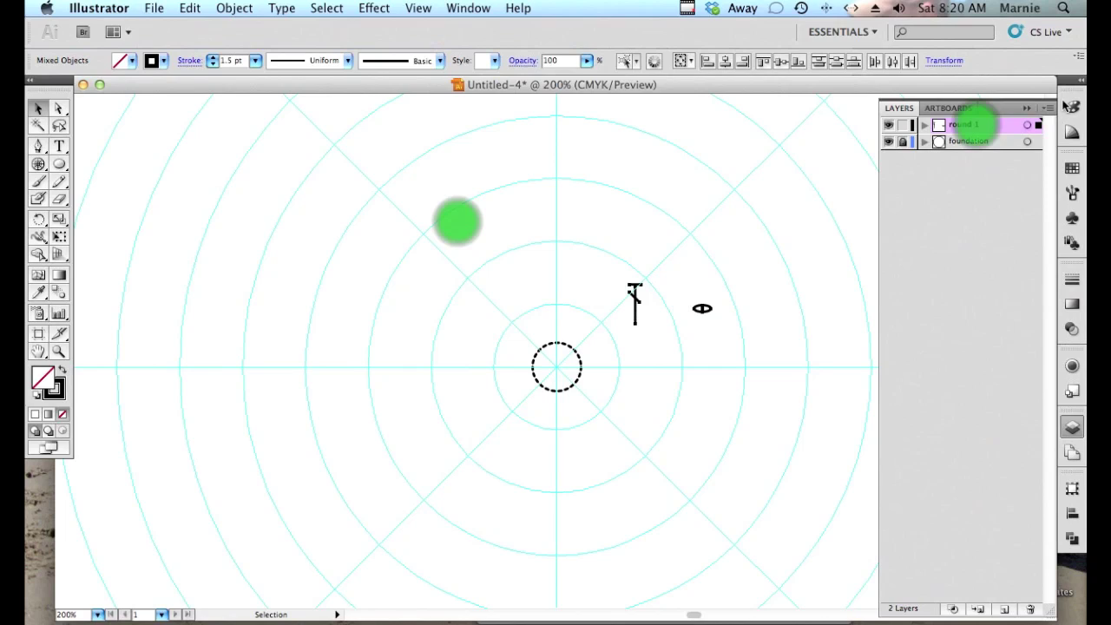
pyautogui.doubleClick(975, 126)
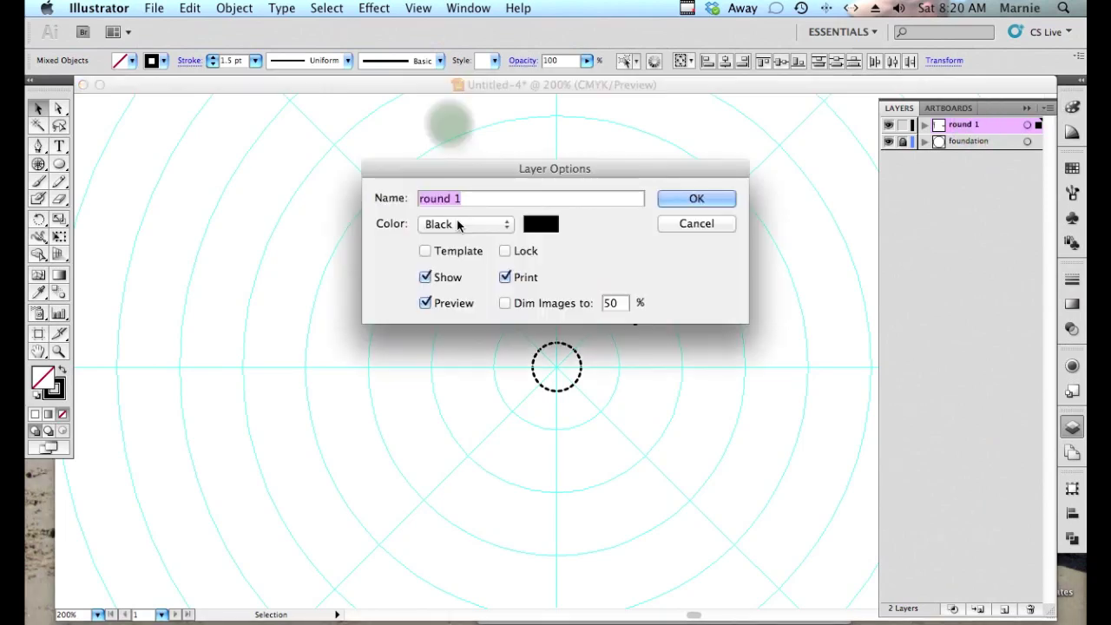
pyautogui.click(460, 226)
pyautogui.click(435, 119)
pyautogui.click(697, 198)
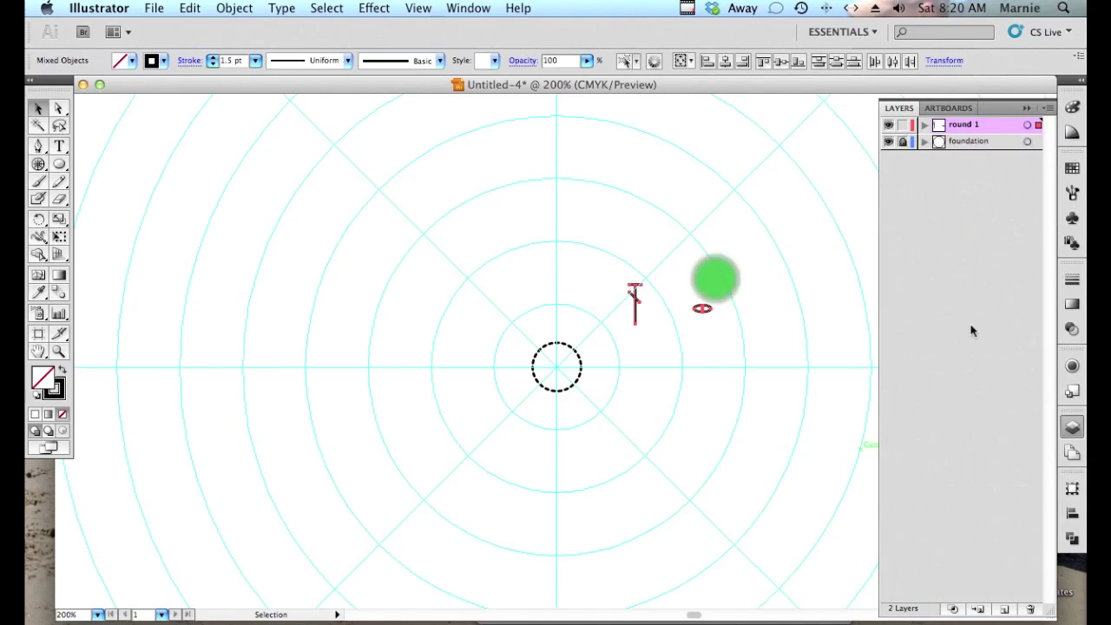
pyautogui.click(382, 211)
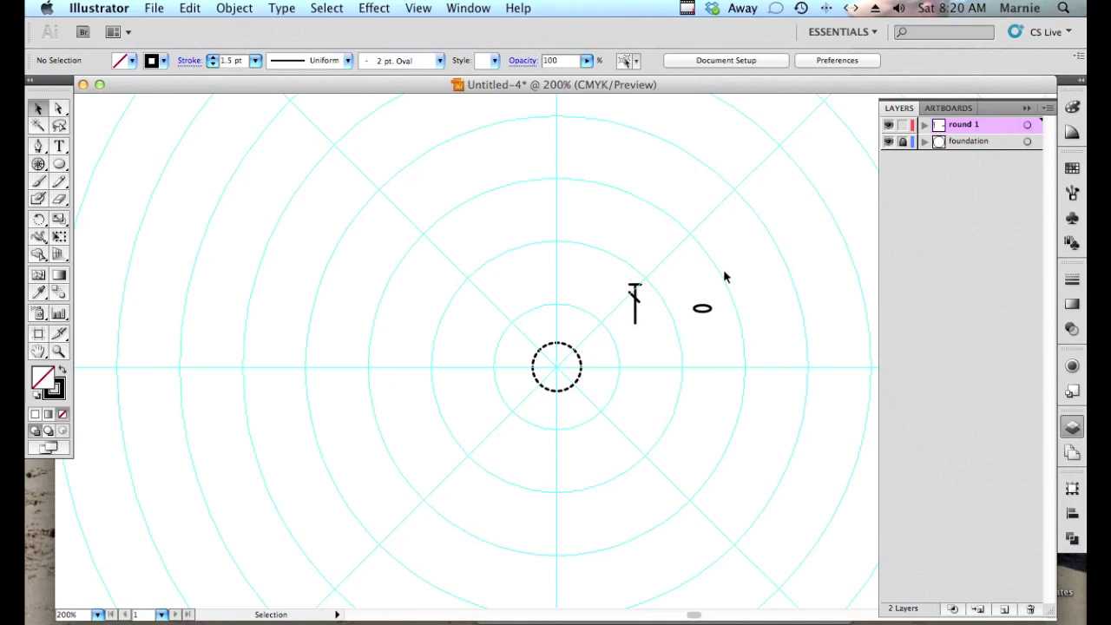
# Move the T-shaped stitch symbol onto the vertical guide, just above the dashed center circle.
pyautogui.press('super+=')
pyautogui.press('super+equal')
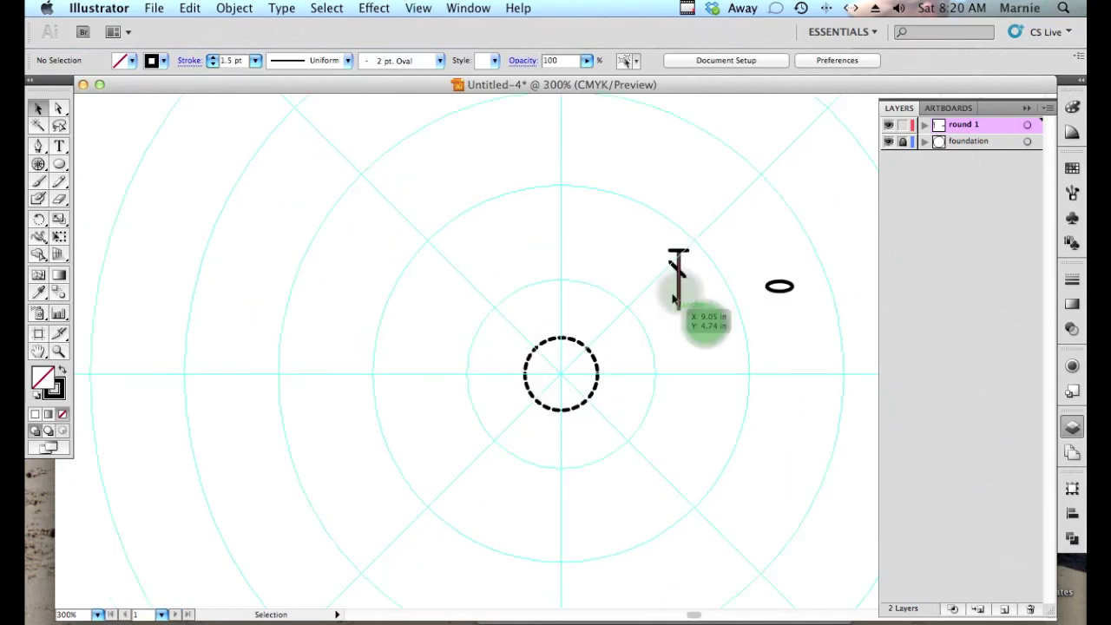
pyautogui.click(676, 297)
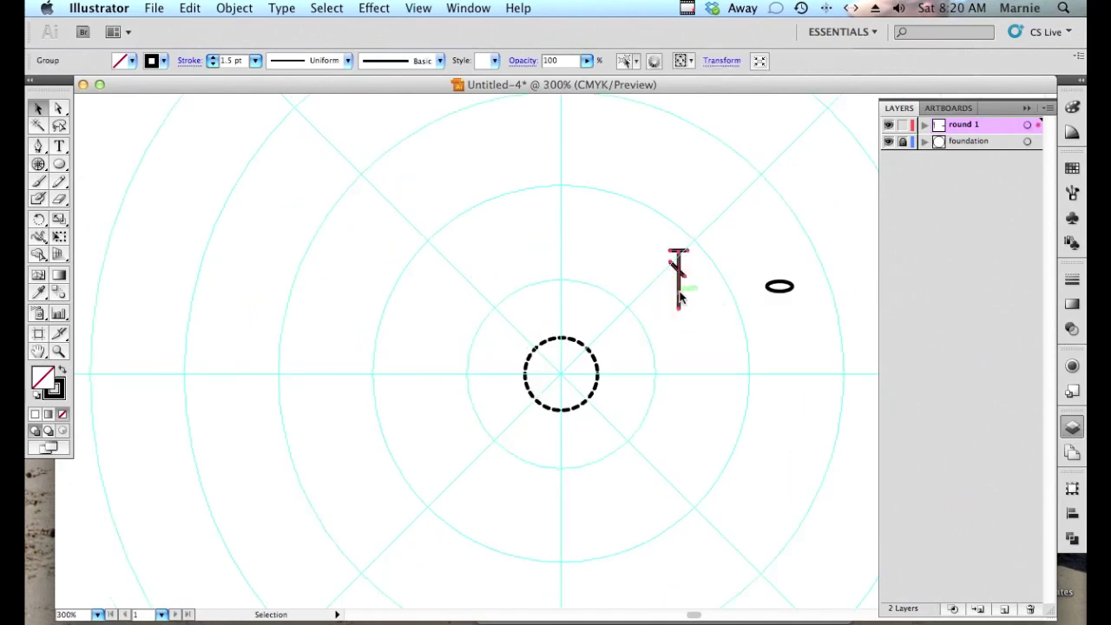
pyautogui.moveTo(680, 297); pyautogui.dragTo(564, 319)
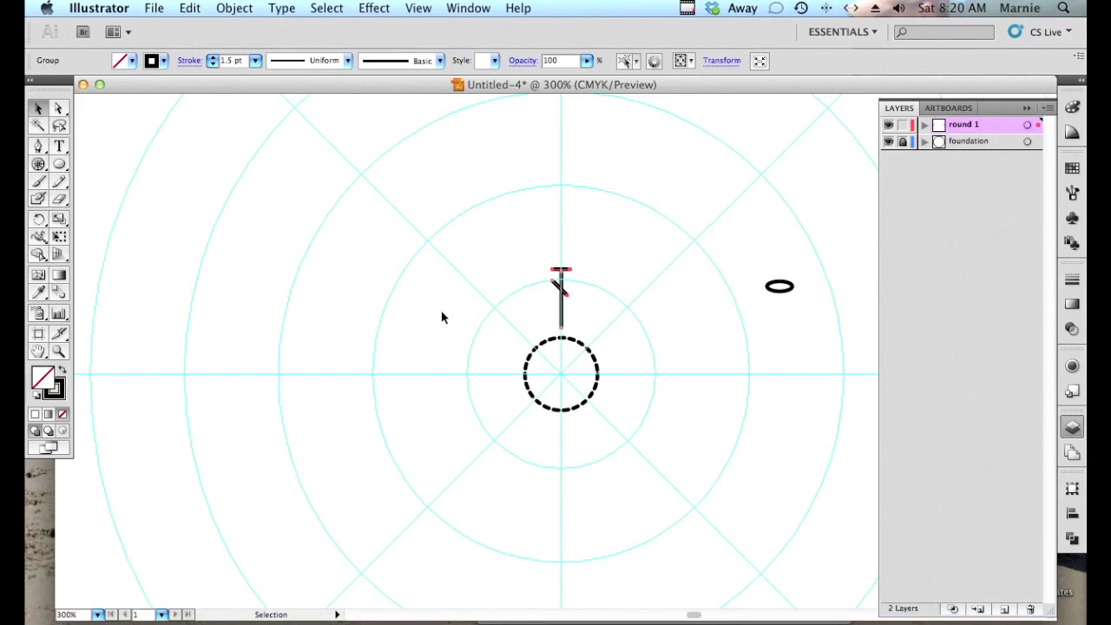
# Rotate the T-shaped stitch about 8.6° clockwise around the center of the dashed circle.
pyautogui.press('r')
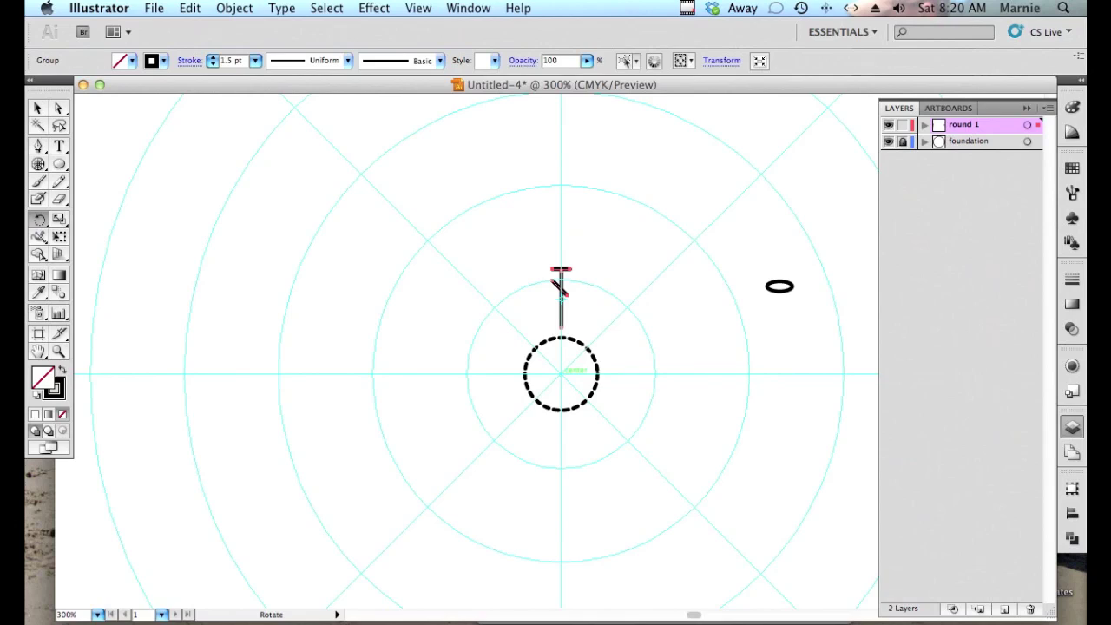
pyautogui.click(573, 372)
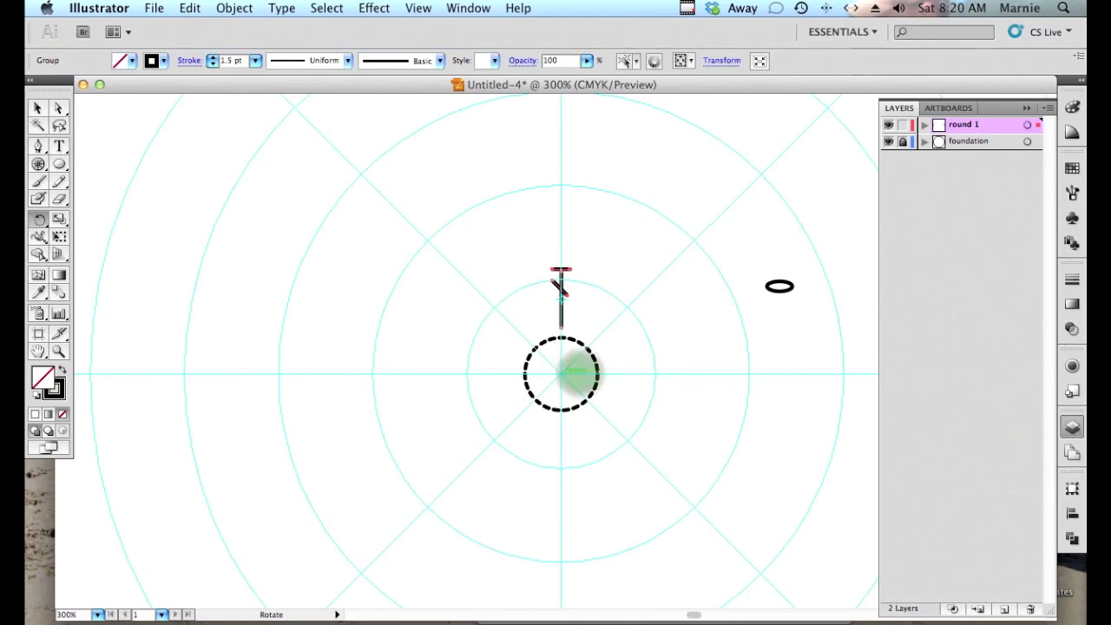
pyautogui.click(562, 270)
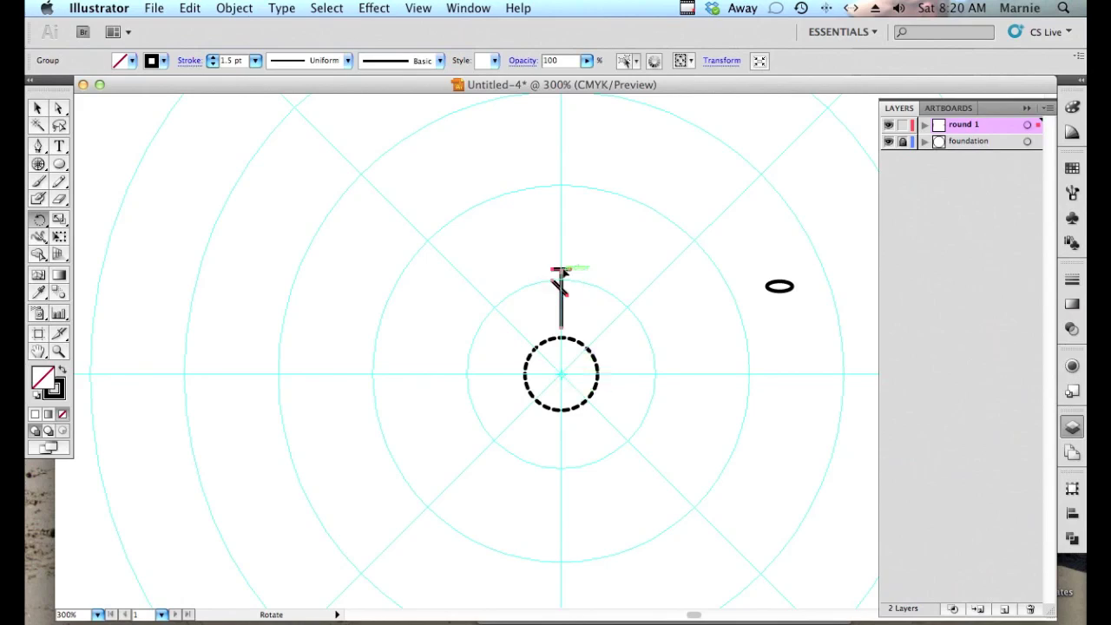
pyautogui.moveTo(562, 271); pyautogui.dragTo(579, 272)
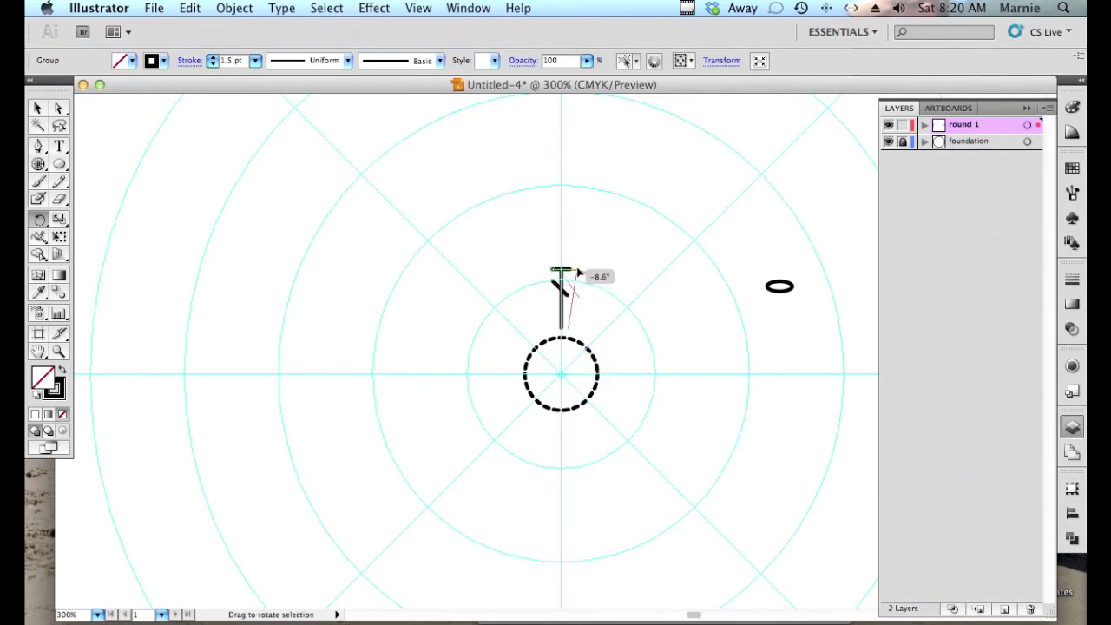
pyautogui.moveTo(580, 272); pyautogui.dragTo(579, 272)
pyautogui.click(38, 108)
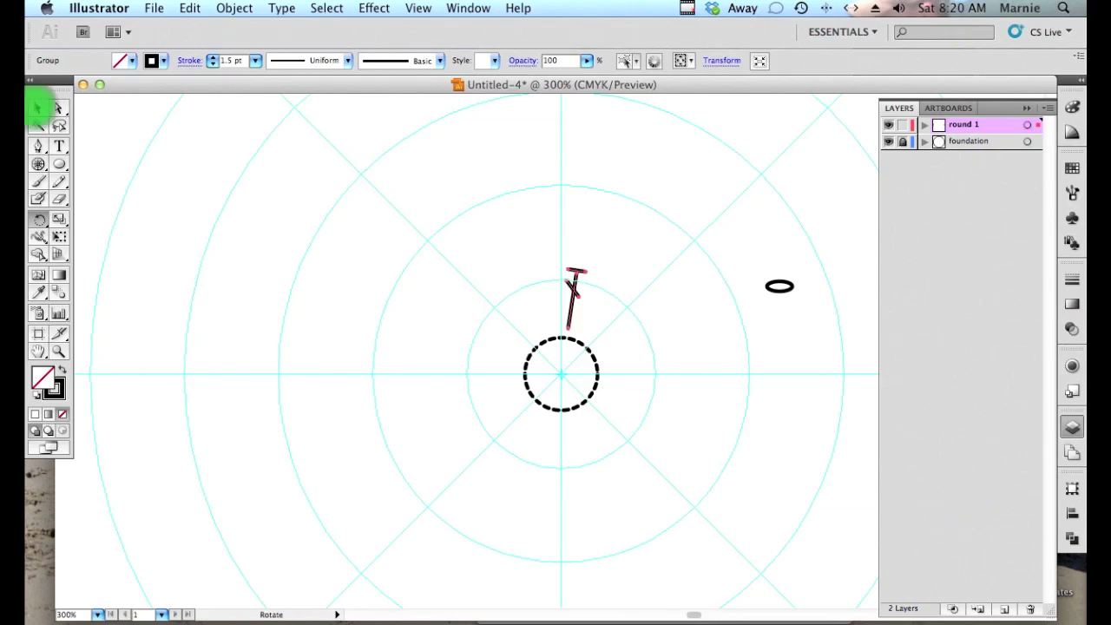
pyautogui.click(36, 108)
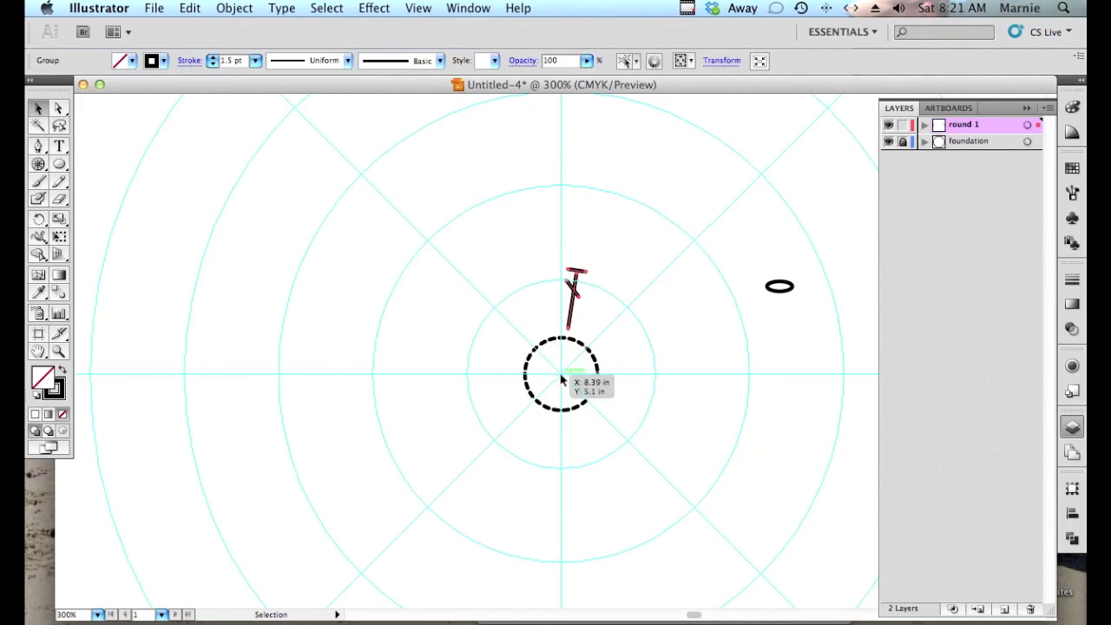
# Rotate a copy of the stitch clockwise around the circle's center so it sits beside the original.
pyautogui.press('r')
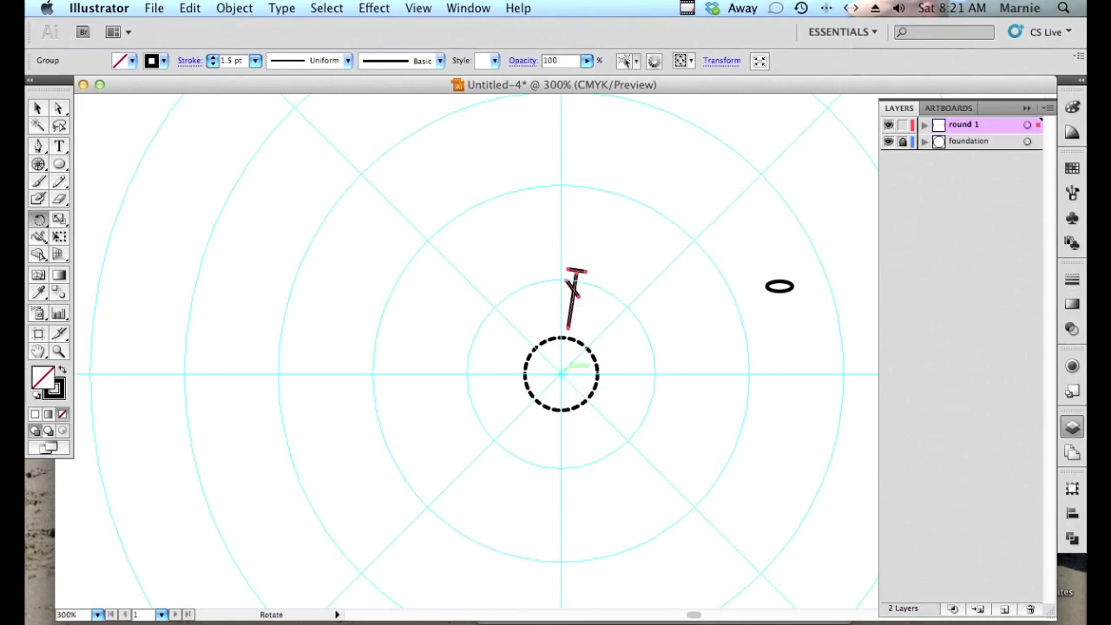
pyautogui.click(562, 373)
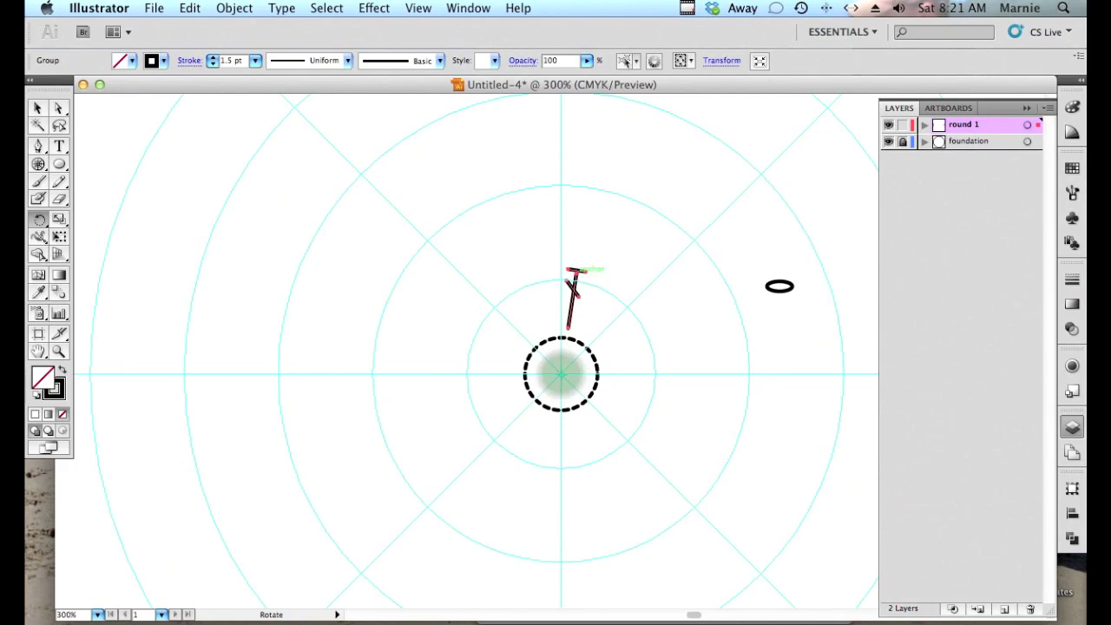
pyautogui.click(562, 374)
pyautogui.click(580, 272)
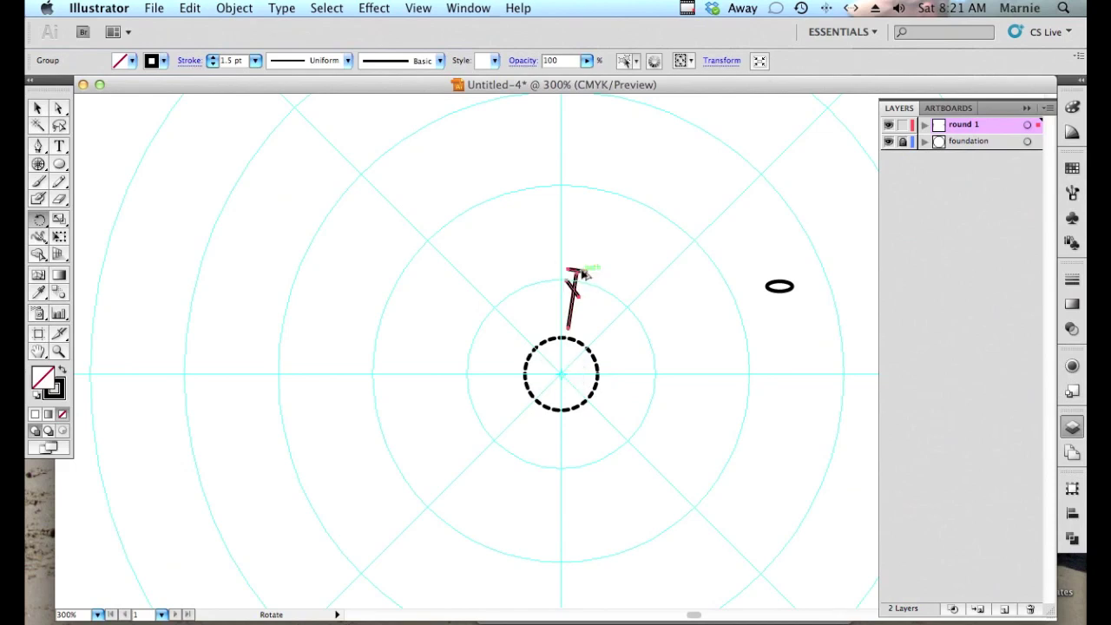
pyautogui.moveTo(583, 272); pyautogui.dragTo(602, 283)
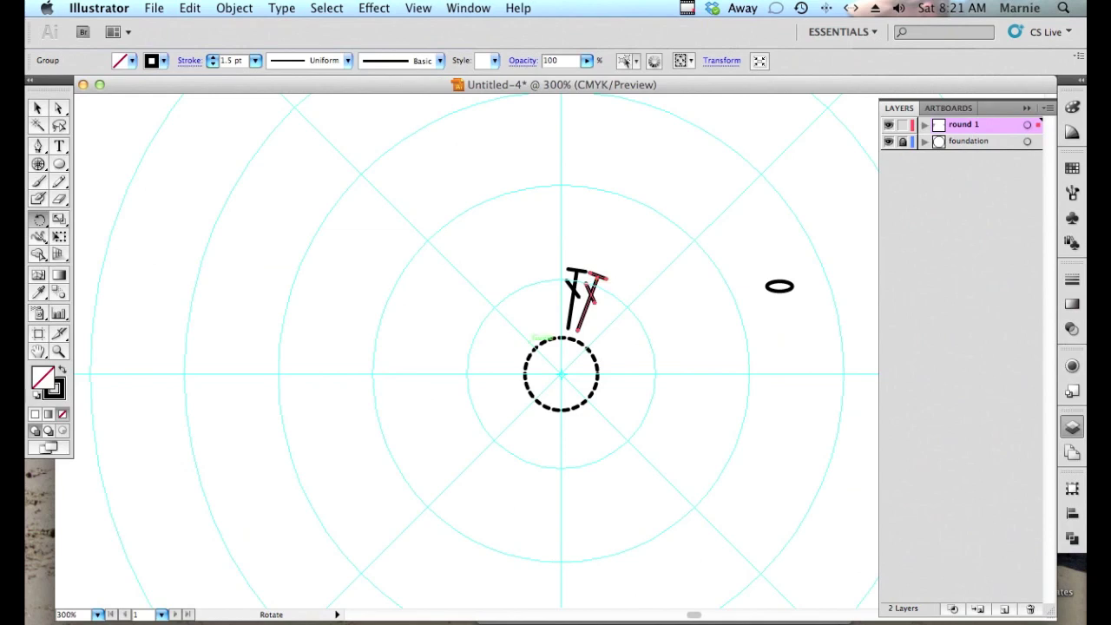
pyautogui.click(560, 293)
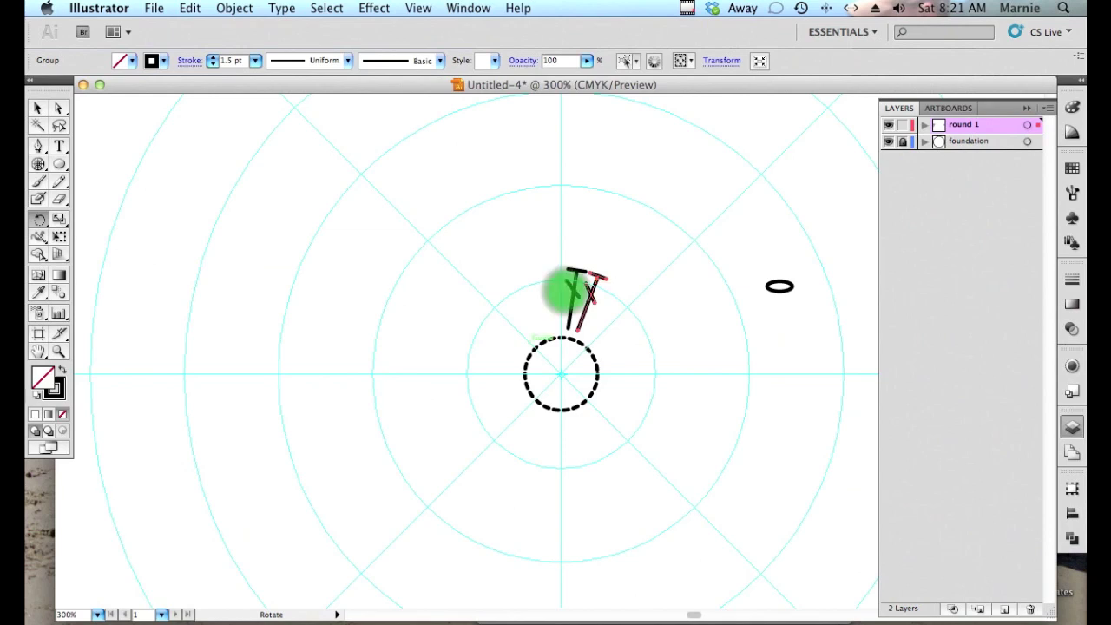
# Select both stitches and rotate a copy of the pair counterclockwise around the circle's center, onto the other side of the vertical guide.
pyautogui.press('v')
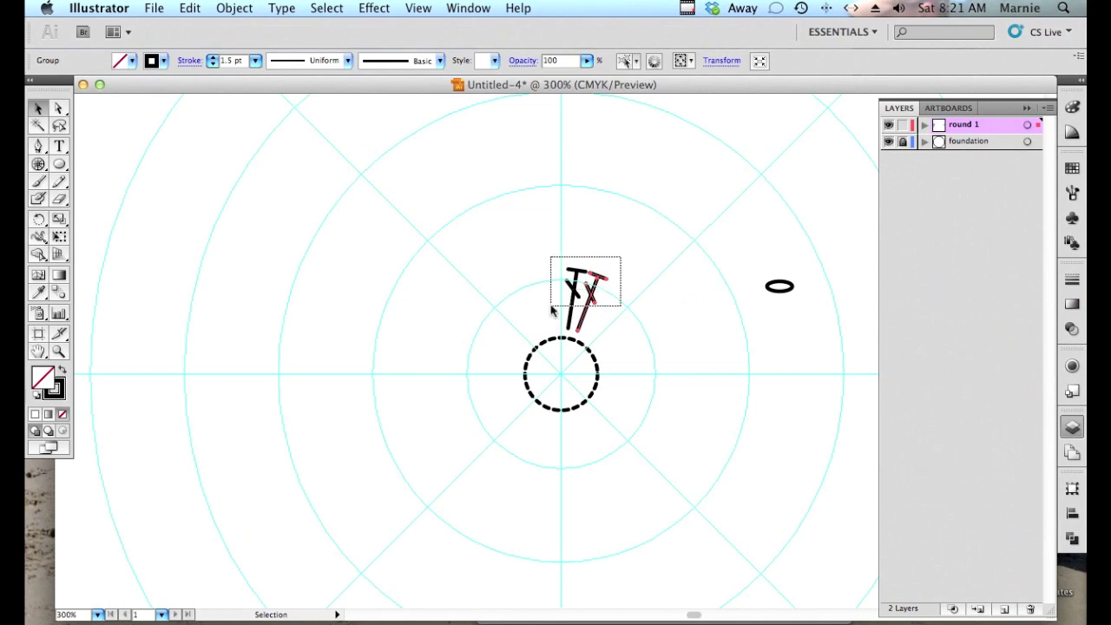
pyautogui.moveTo(550, 306); pyautogui.dragTo(550, 305)
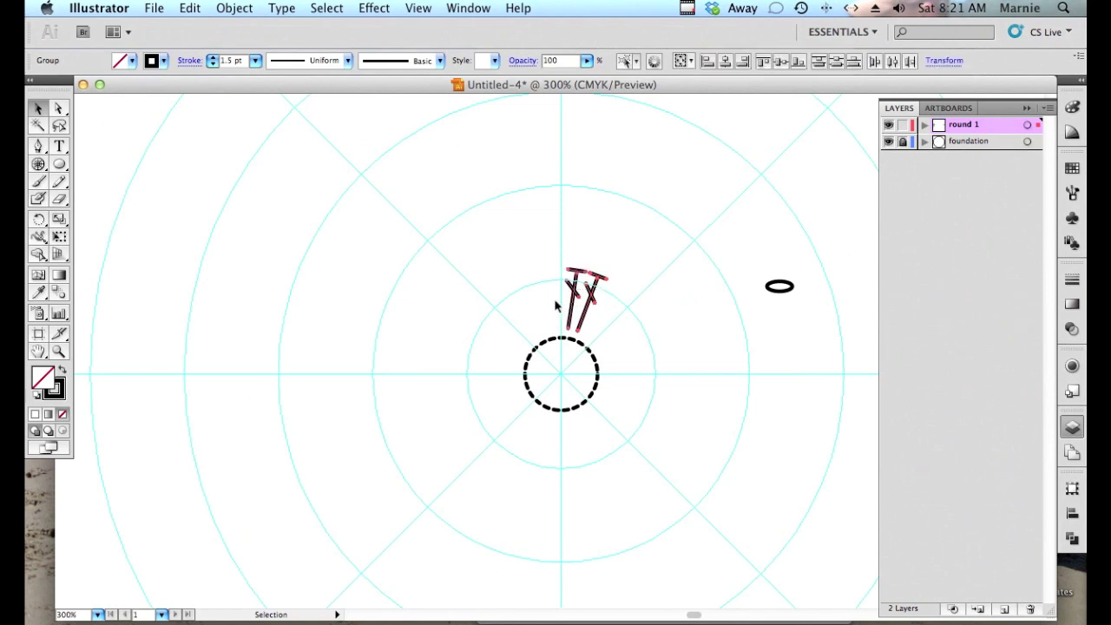
pyautogui.press('r')
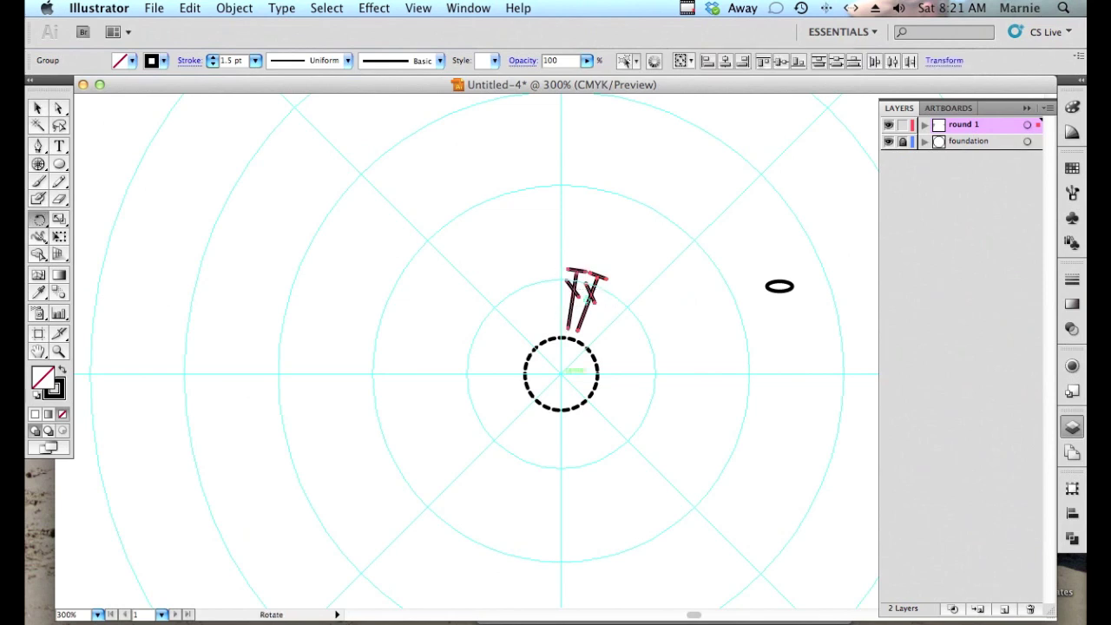
pyautogui.click(582, 276)
pyautogui.click(551, 270)
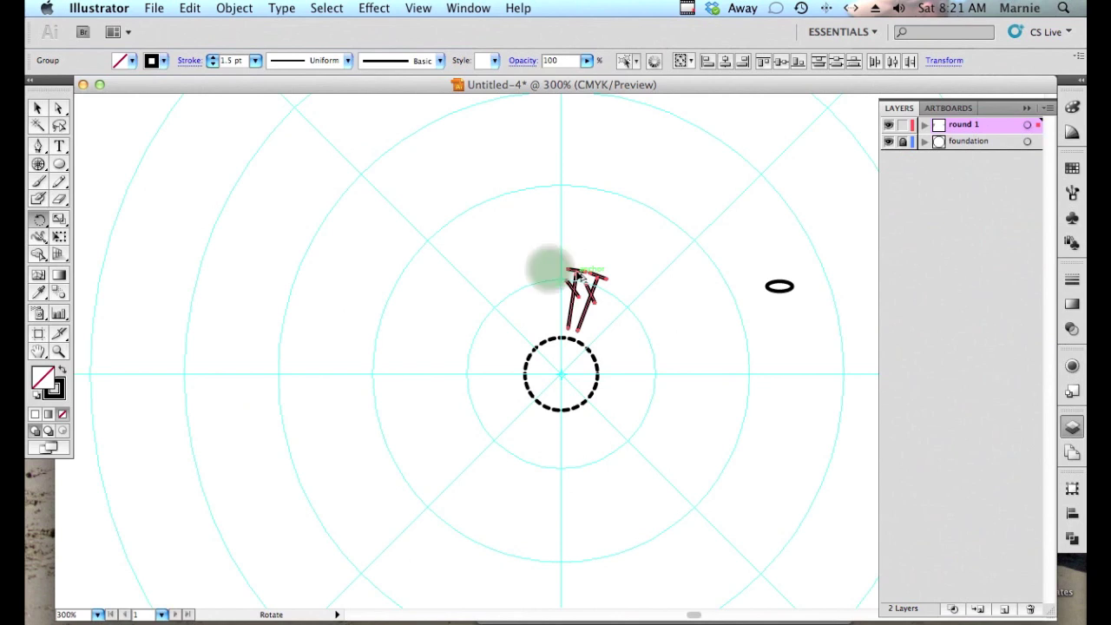
pyautogui.moveTo(578, 274); pyautogui.dragTo(527, 277)
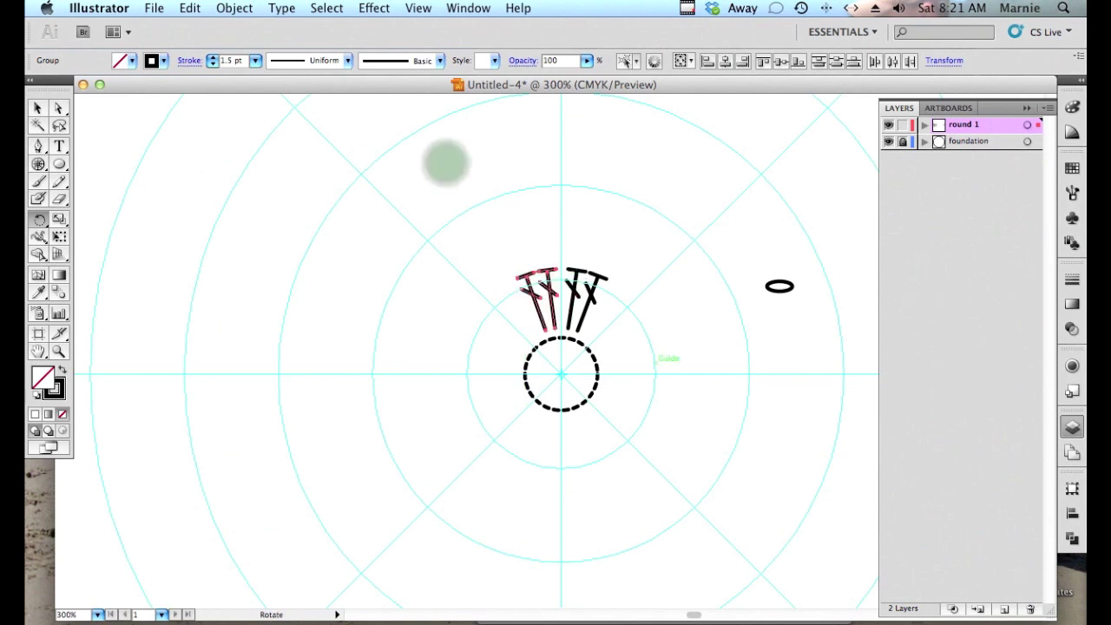
# Rotate the original stitch pair about 2.4° counterclockwise around the circle's center to even out the spacing, and deselect it.
pyautogui.click(37, 107)
pyautogui.moveTo(608, 261); pyautogui.dragTo(580, 288)
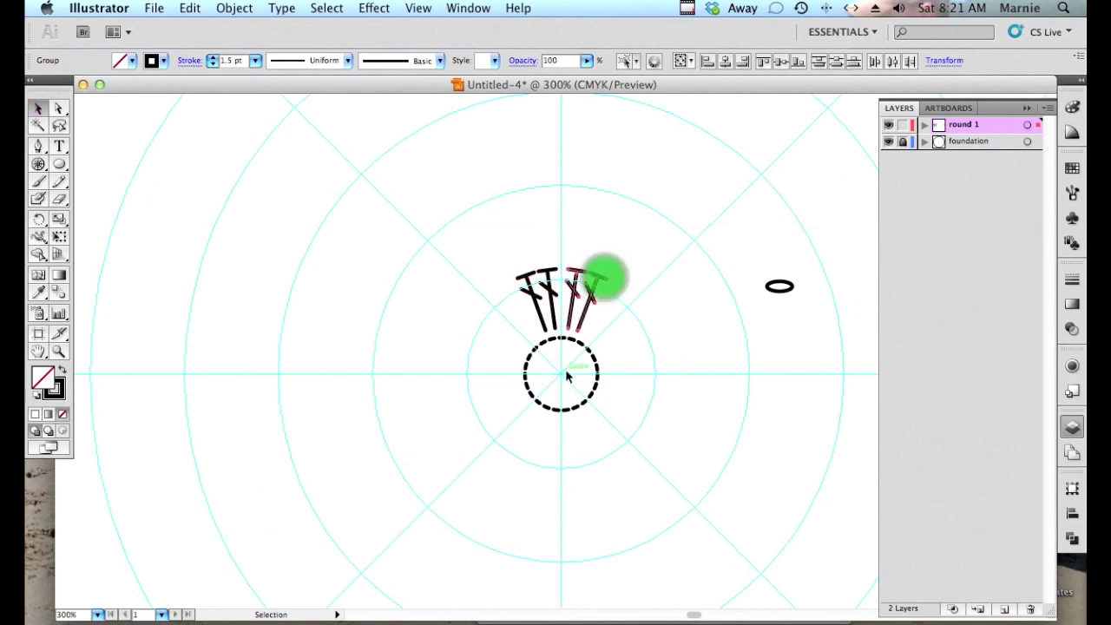
pyautogui.press('r')
pyautogui.moveTo(596, 273)
pyautogui.mouseDown()
pyautogui.moveTo(608, 278)
pyautogui.moveTo(596, 274)
pyautogui.mouseUp()
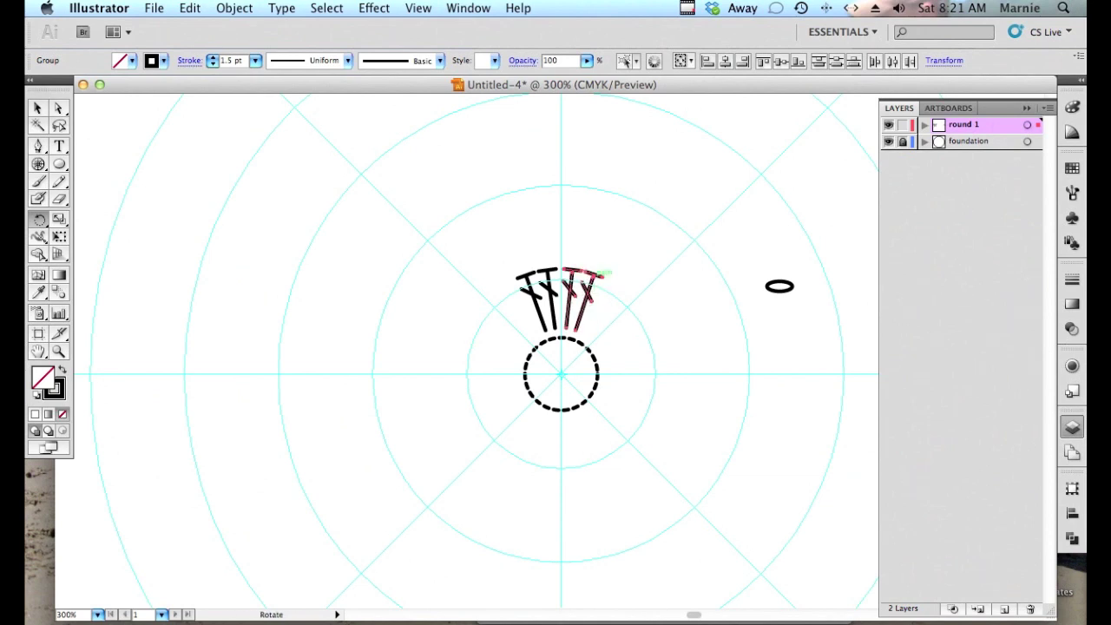
pyautogui.click(39, 107)
pyautogui.click(863, 281)
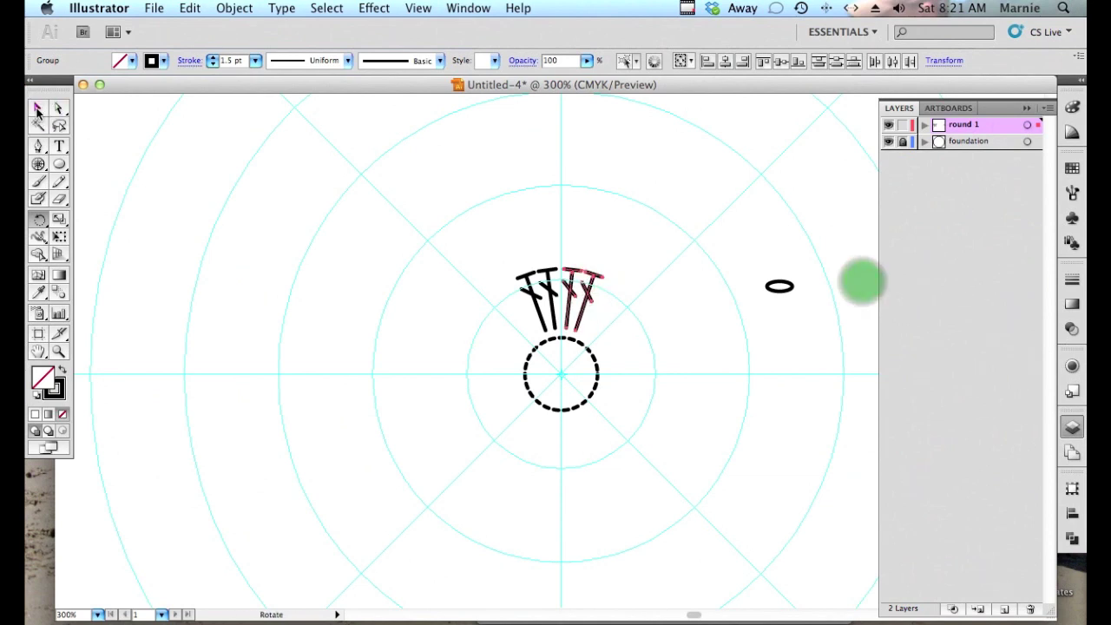
pyautogui.click(37, 109)
pyautogui.click(674, 304)
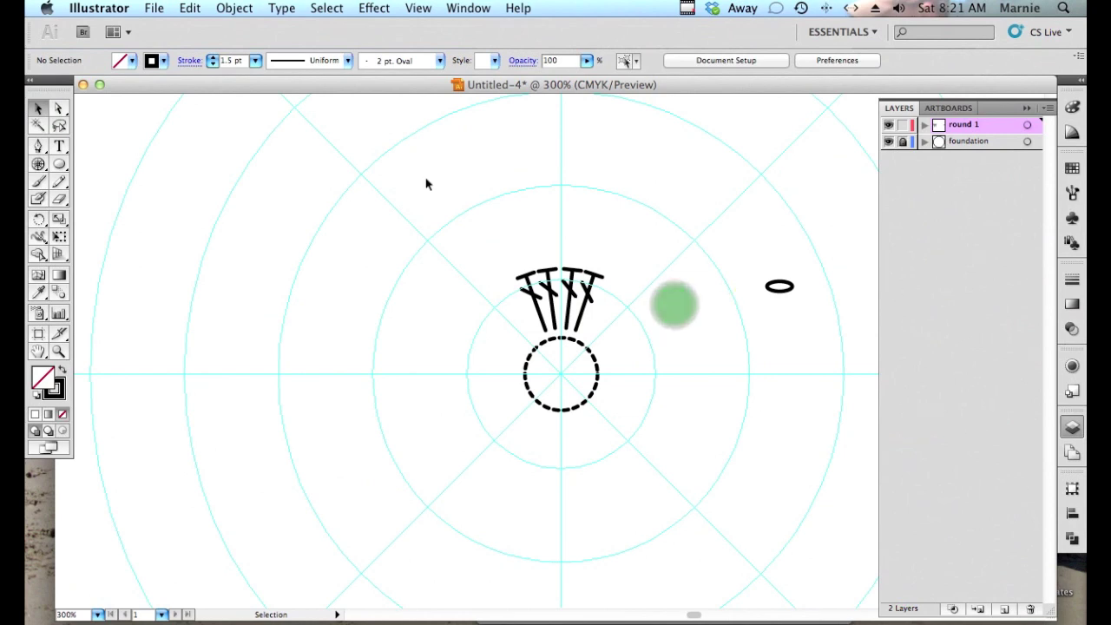
# Select all four stitches and create a copy rotated 90° around the center of the dashed circle.
pyautogui.moveTo(444, 227)
pyautogui.mouseDown()
pyautogui.moveTo(674, 301)
pyautogui.moveTo(679, 314)
pyautogui.mouseUp()
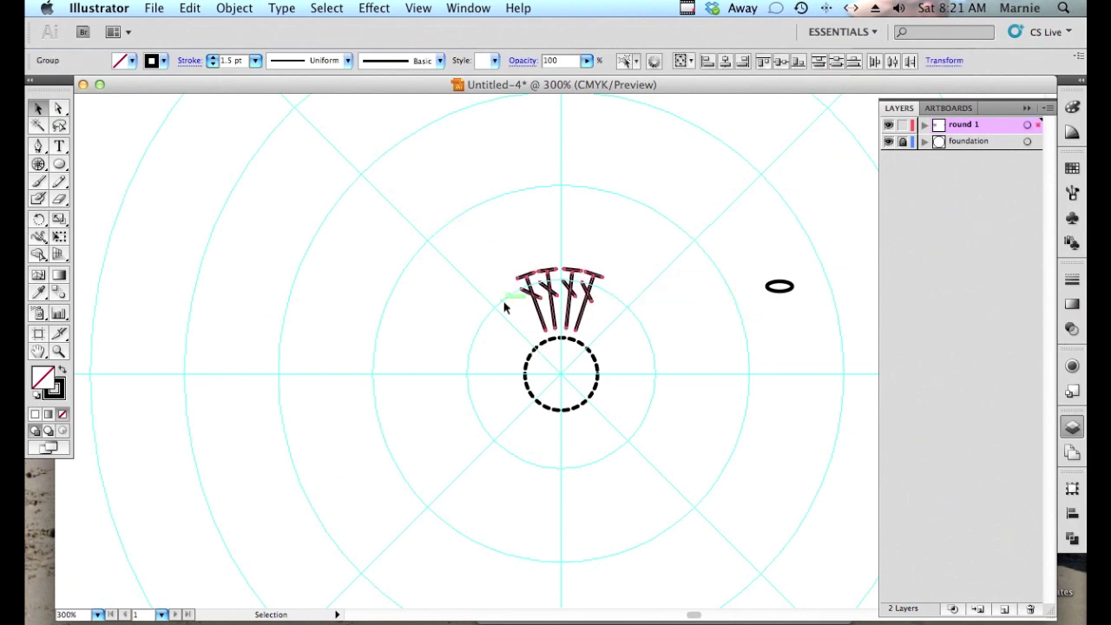
pyautogui.press('r')
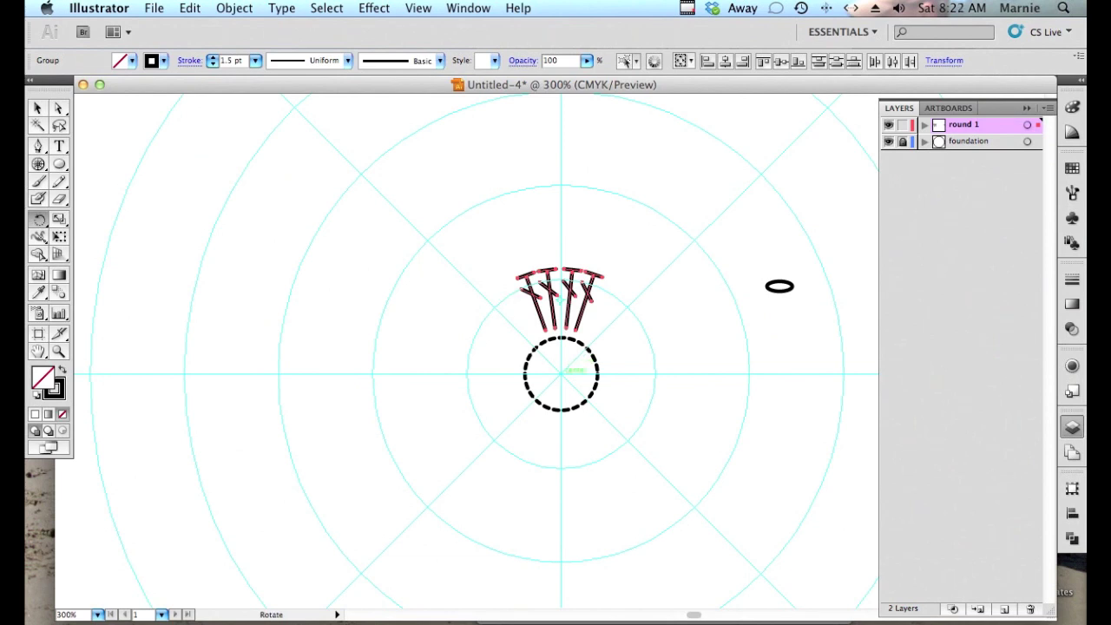
pyautogui.click(582, 143)
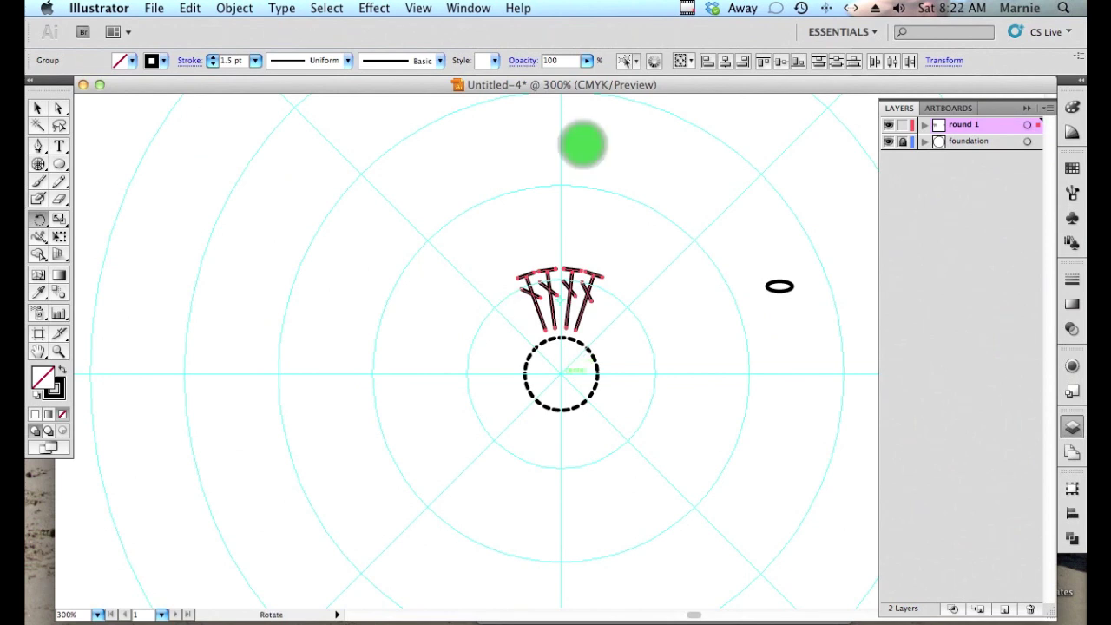
pyautogui.click(781, 150)
pyautogui.keyDown('alt'); pyautogui.click(561, 374); pyautogui.keyUp('alt')
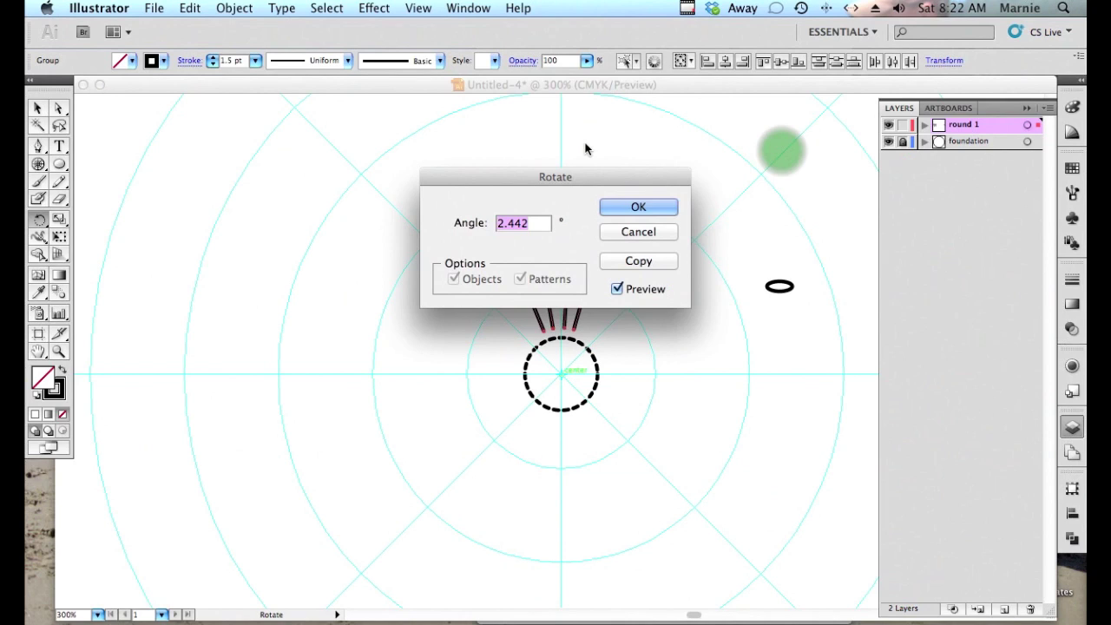
pyautogui.moveTo(572, 172); pyautogui.dragTo(784, 152)
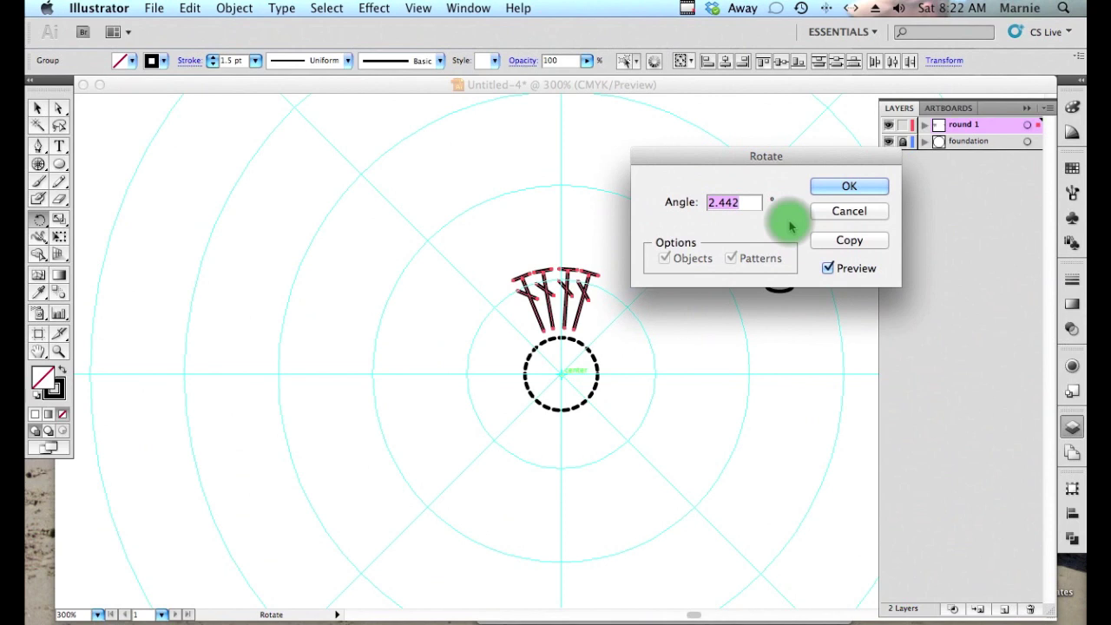
pyautogui.write('90')
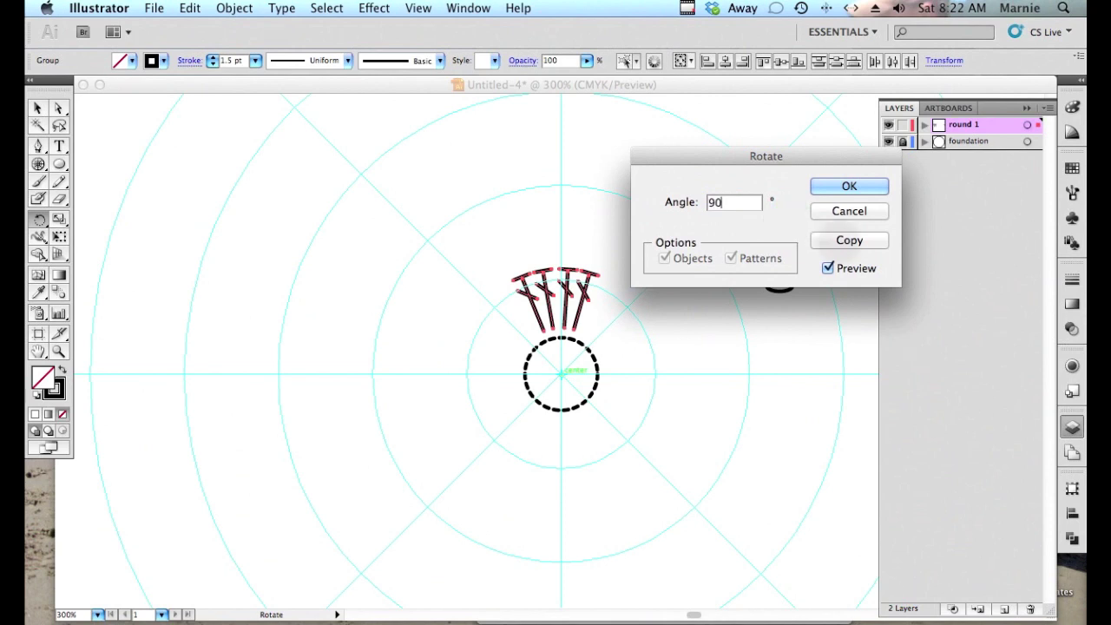
pyautogui.click(841, 243)
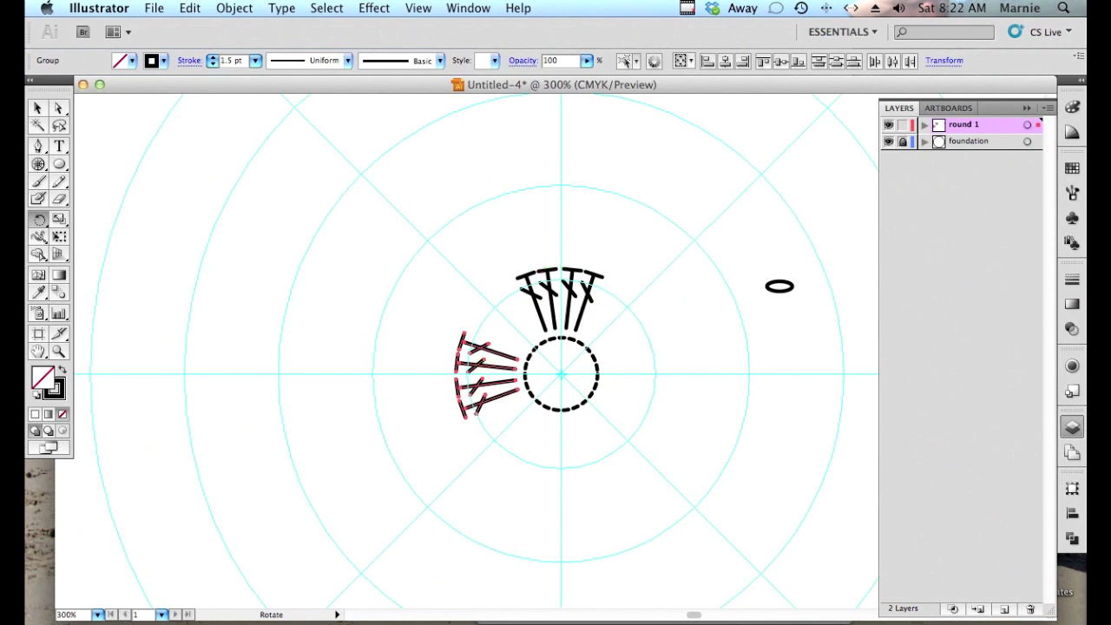
# Repeat the 90° rotated copy twice to place four-stitch clusters on the remaining two sides of the circle.
pyautogui.press('v')
pyautogui.press('super+d')
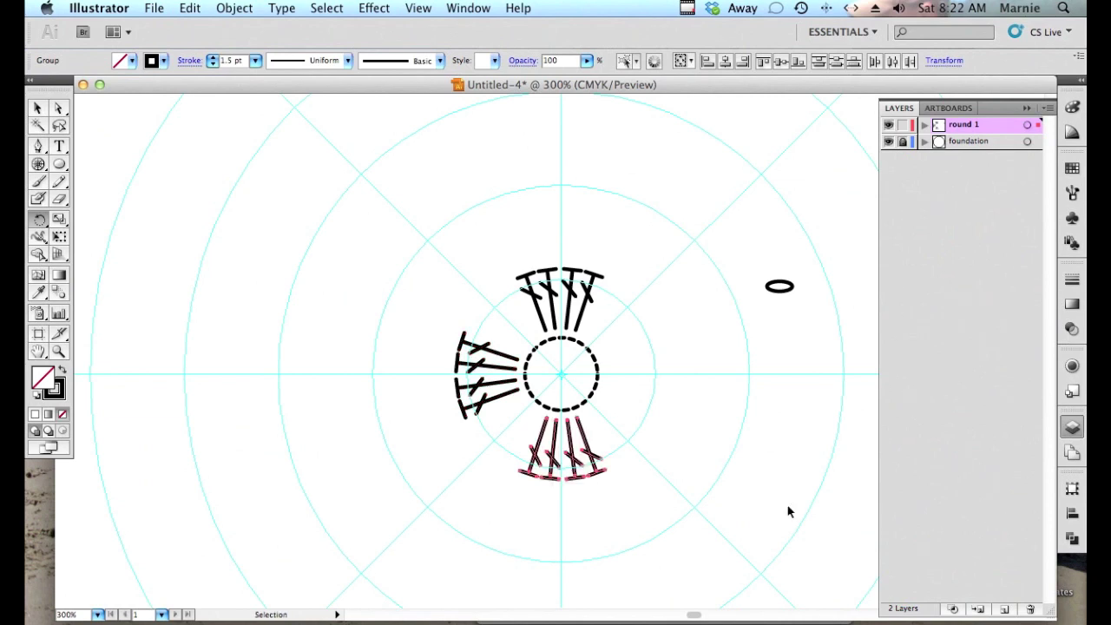
pyautogui.press('super+d')
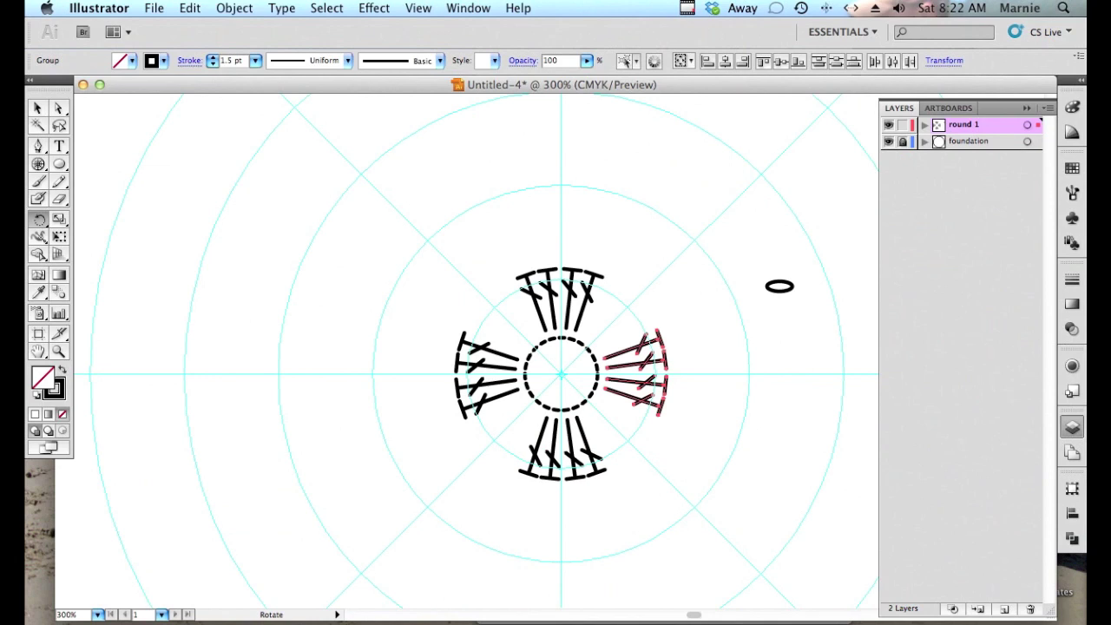
pyautogui.click(928, 276)
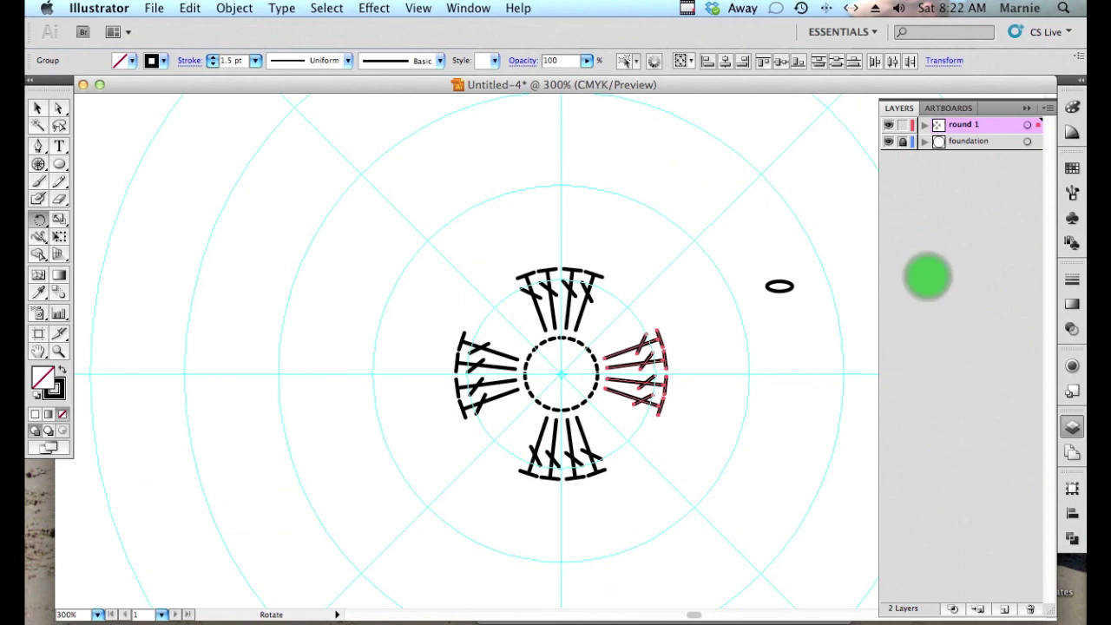
pyautogui.click(43, 109)
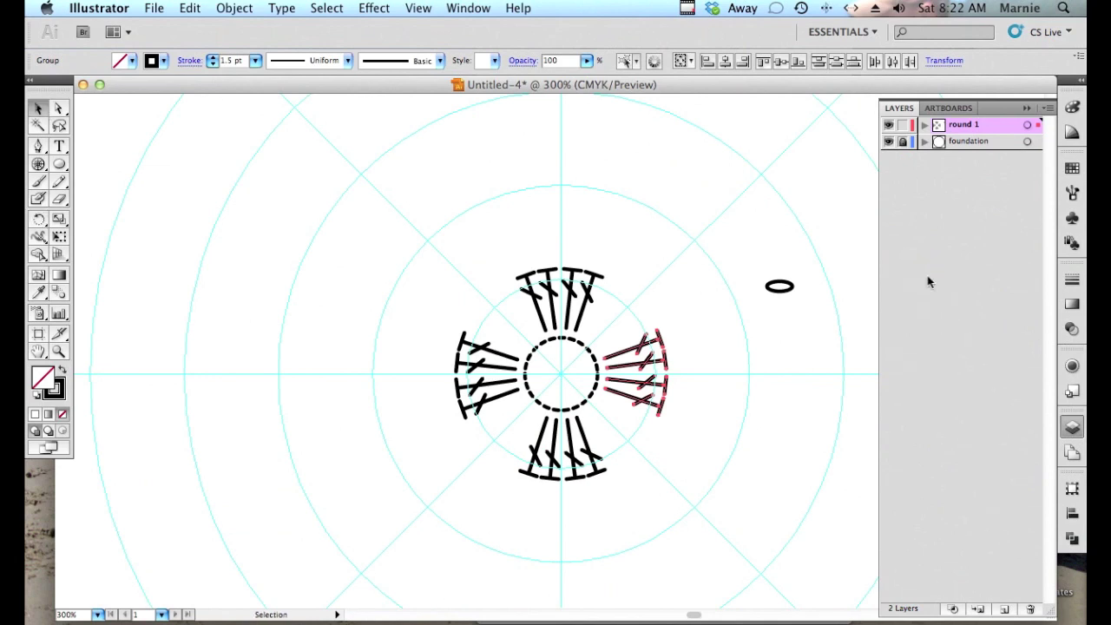
pyautogui.click(682, 295)
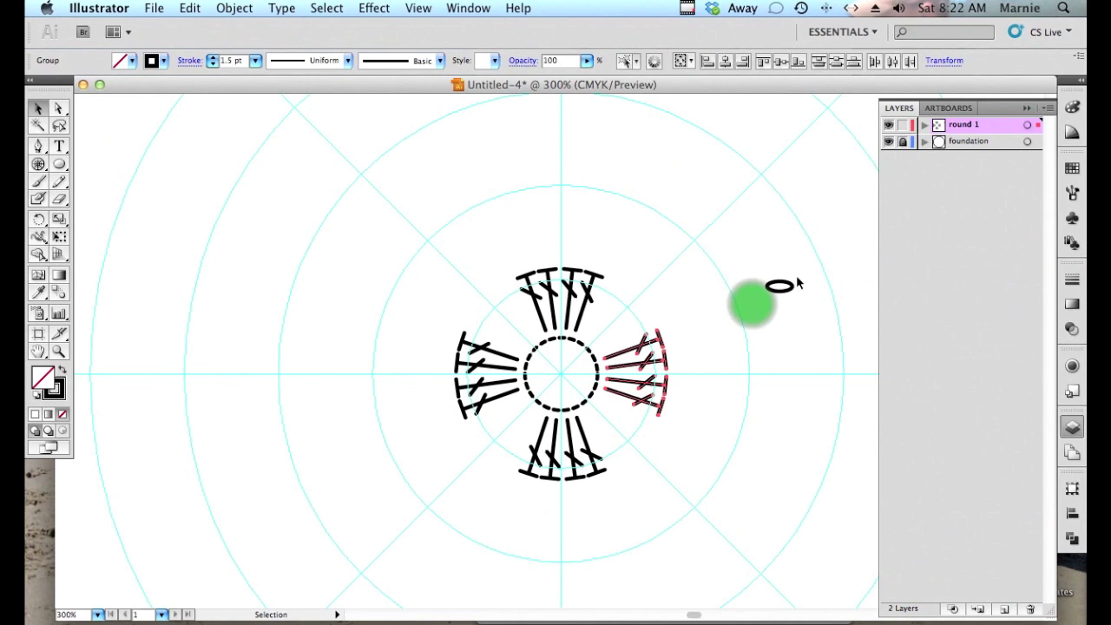
# Move the chain oval against the left end of the top cluster and add a copy end to end on its outer side.
pyautogui.moveTo(797, 278); pyautogui.dragTo(753, 306)
pyautogui.moveTo(780, 287)
pyautogui.mouseDown()
pyautogui.moveTo(499, 287)
pyautogui.moveTo(509, 285)
pyautogui.mouseUp()
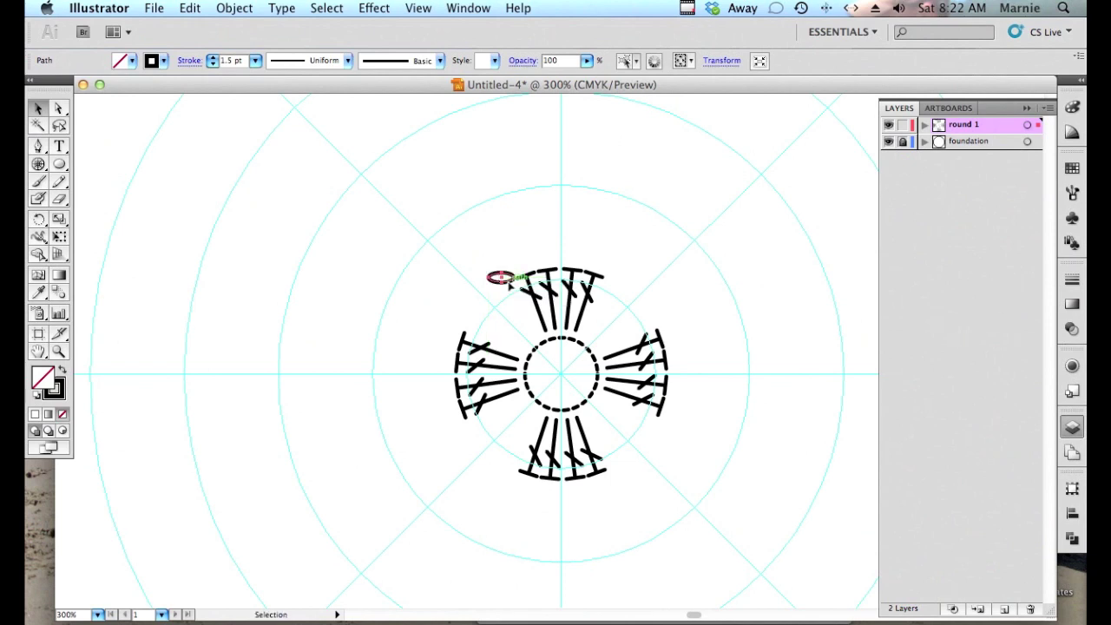
pyautogui.click(509, 285)
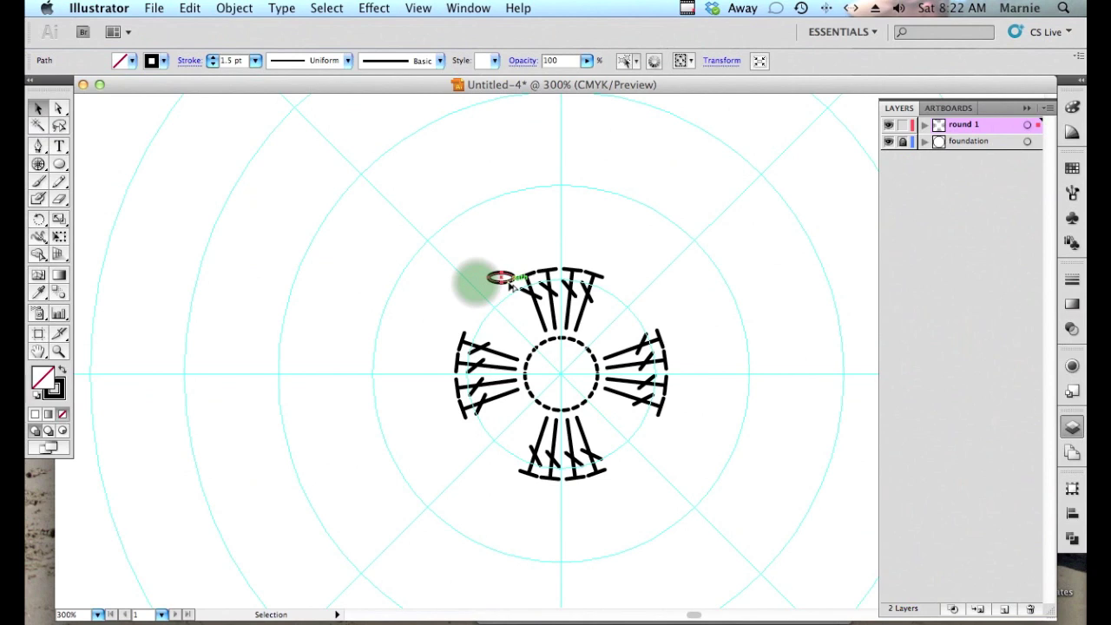
pyautogui.moveTo(510, 286)
pyautogui.mouseDown()
pyautogui.moveTo(478, 287)
pyautogui.moveTo(509, 280)
pyautogui.moveTo(510, 292)
pyautogui.mouseUp()
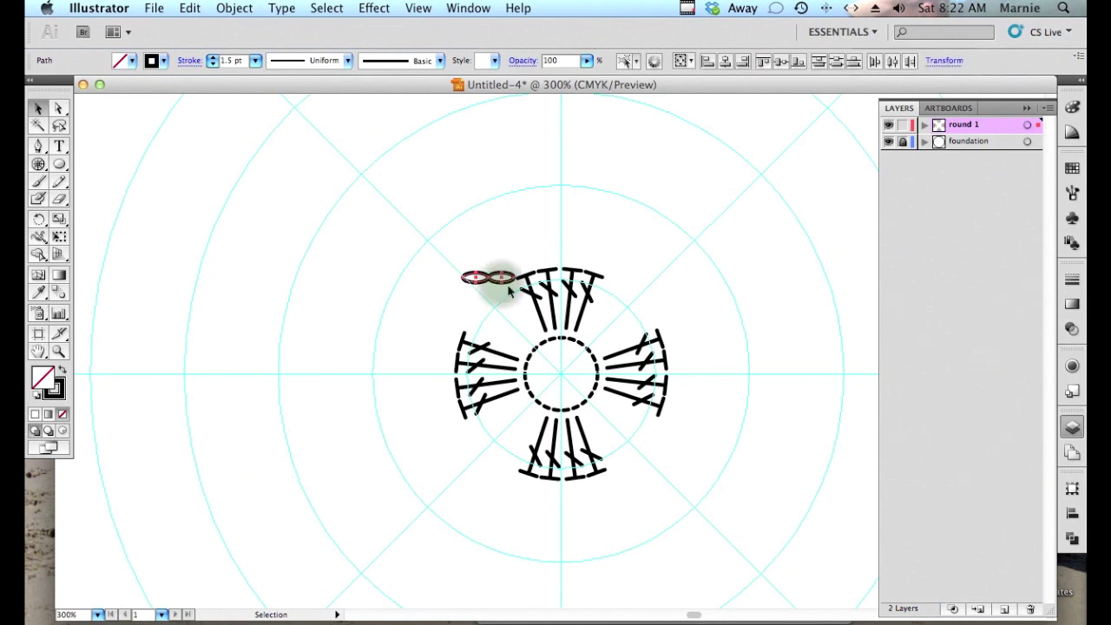
pyautogui.click(501, 280)
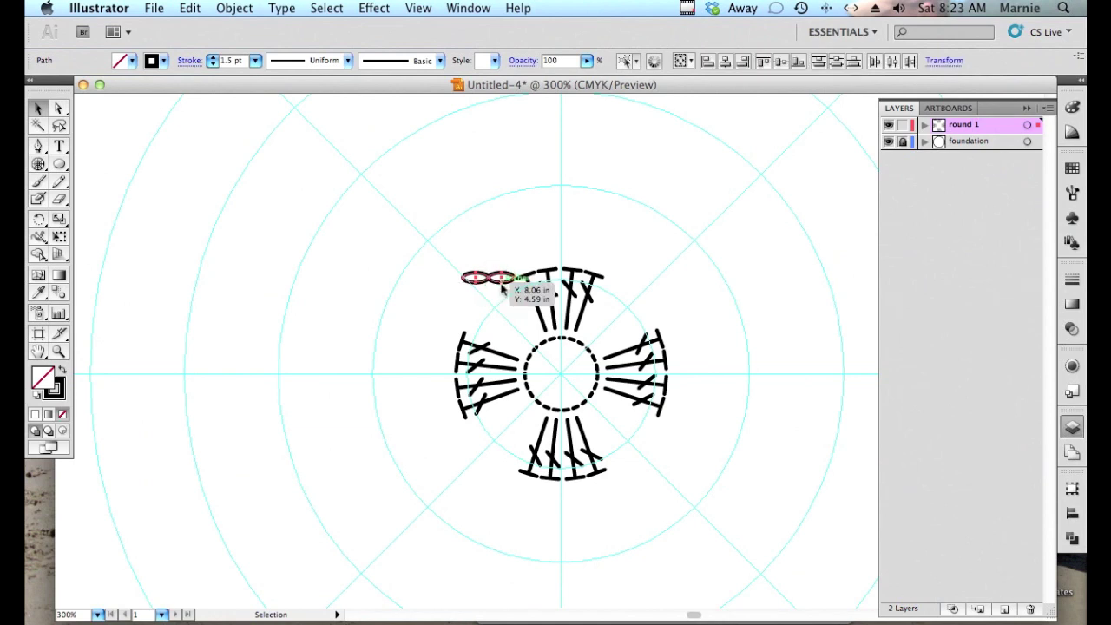
# Copy the chain pair, rotate the copy 90°, and fit it between the first pair's outer end and the left cluster.
pyautogui.moveTo(503, 289); pyautogui.dragTo(442, 297)
pyautogui.press('r')
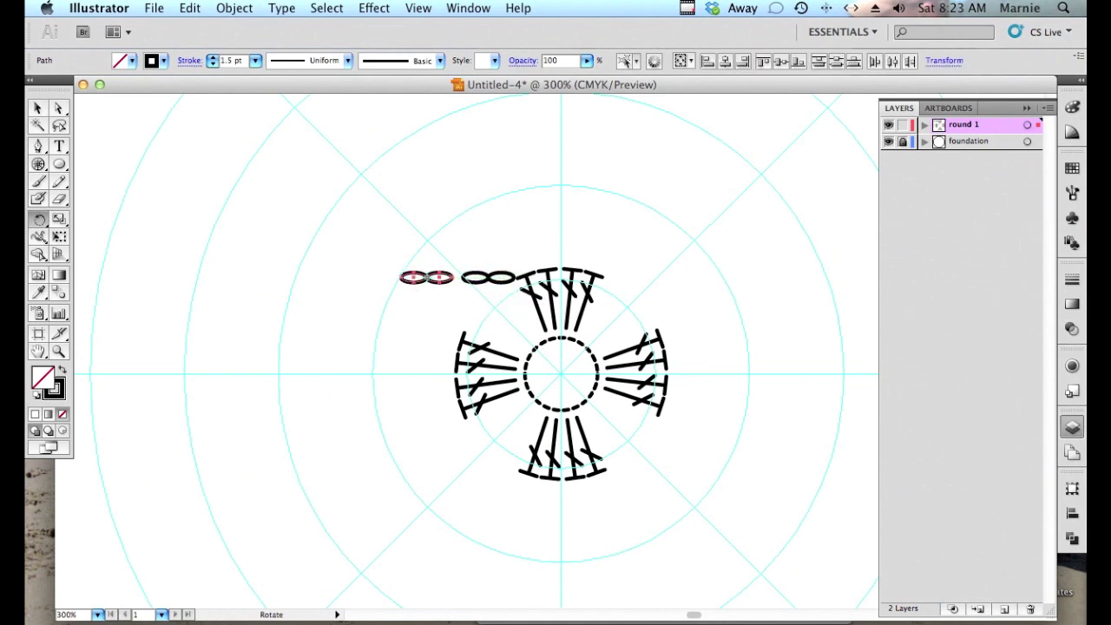
pyautogui.keyDown('alt'); pyautogui.click(439, 297); pyautogui.keyUp('alt')
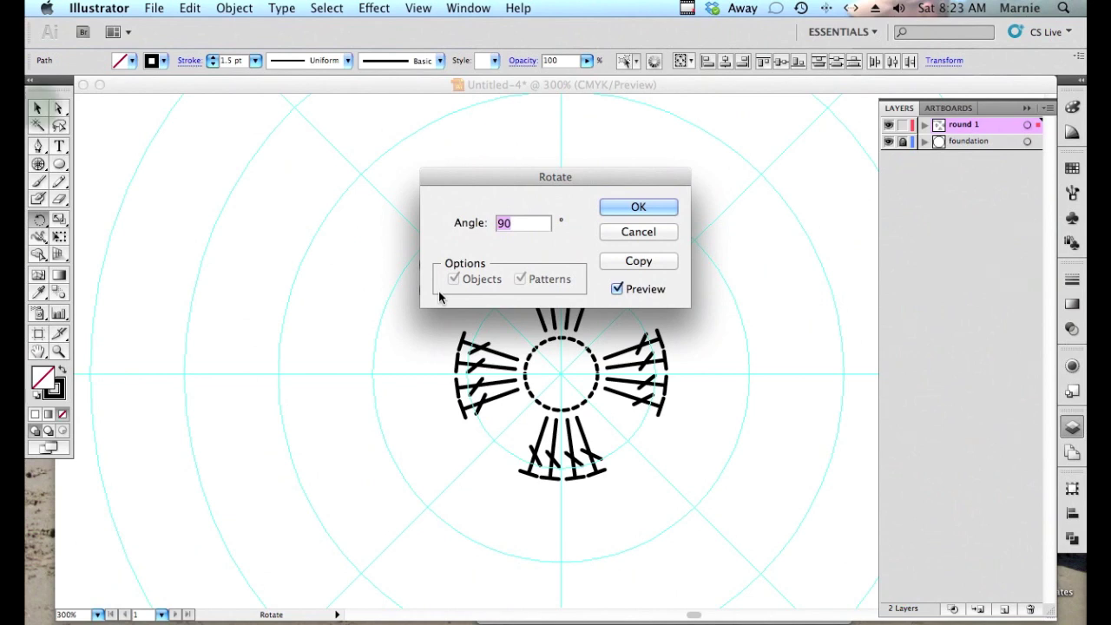
pyautogui.press('Return')
pyautogui.click(37, 107)
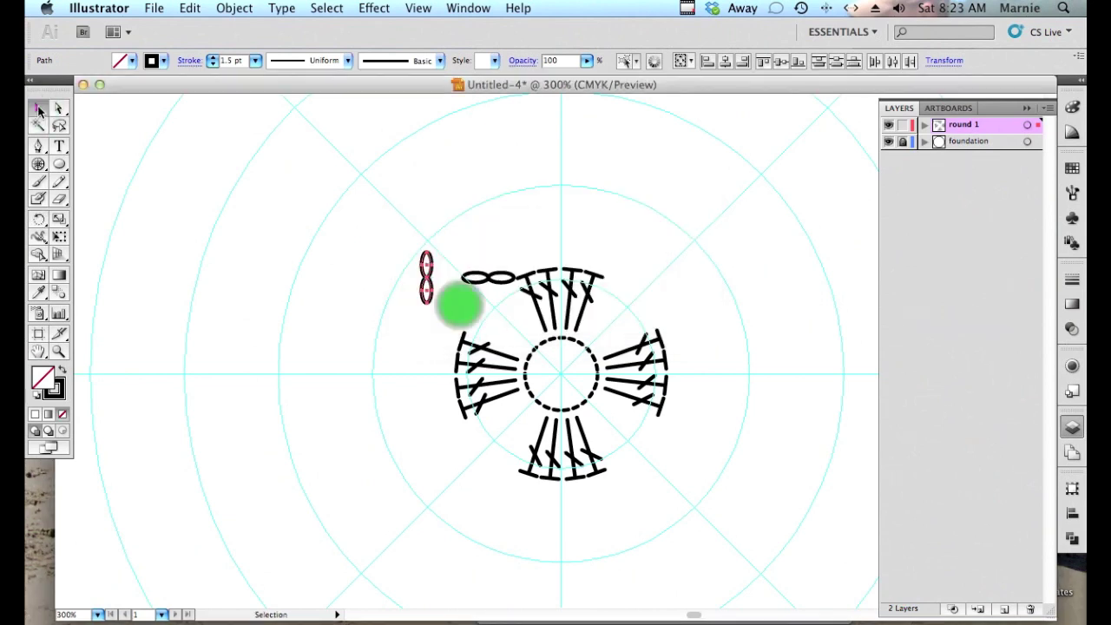
pyautogui.moveTo(426, 282); pyautogui.dragTo(463, 314)
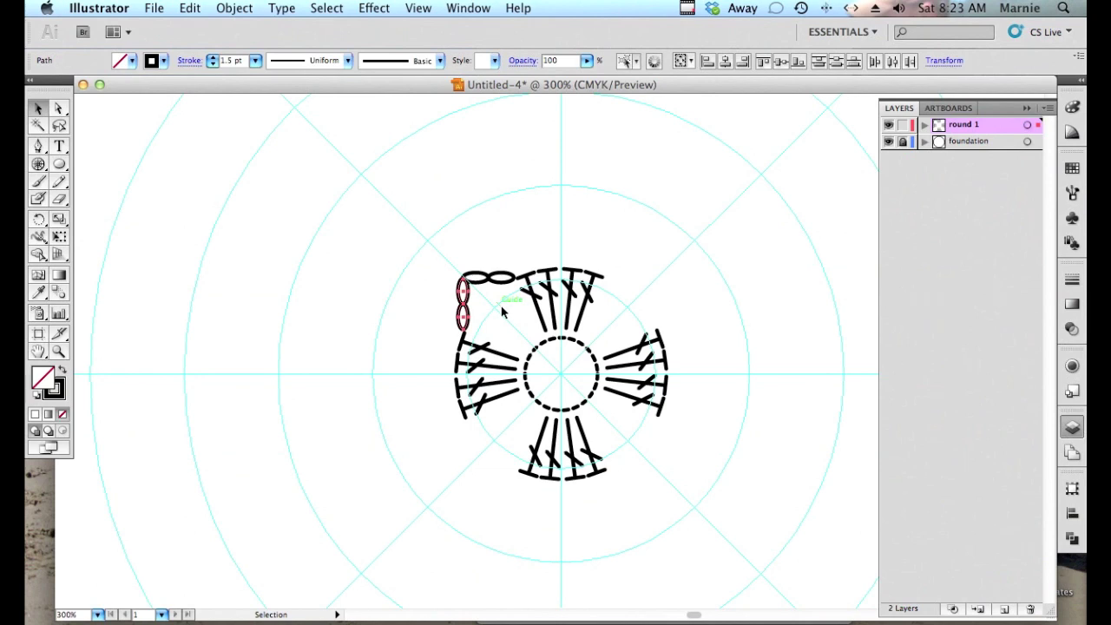
# Select the four corner chains and create 90° rotated copies around the dashed circle's center for the other three corners.
pyautogui.click(500, 317)
pyautogui.moveTo(419, 248); pyautogui.dragTo(508, 322)
pyautogui.press('r')
pyautogui.click(563, 372)
pyautogui.click(562, 373)
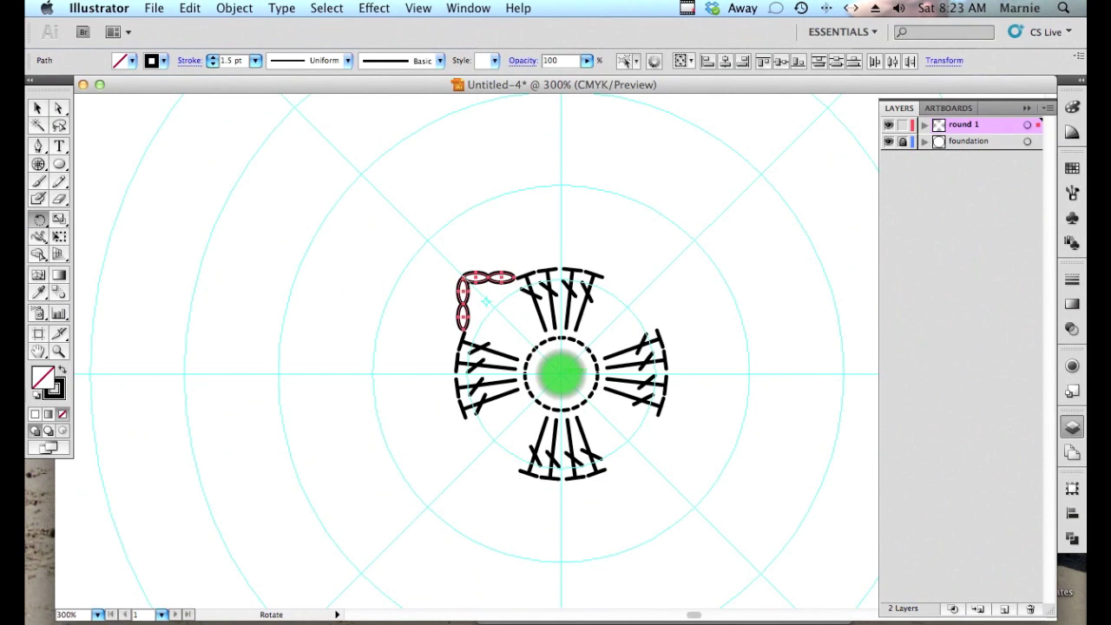
pyautogui.keyDown('alt'); pyautogui.click(562, 374); pyautogui.keyUp('alt')
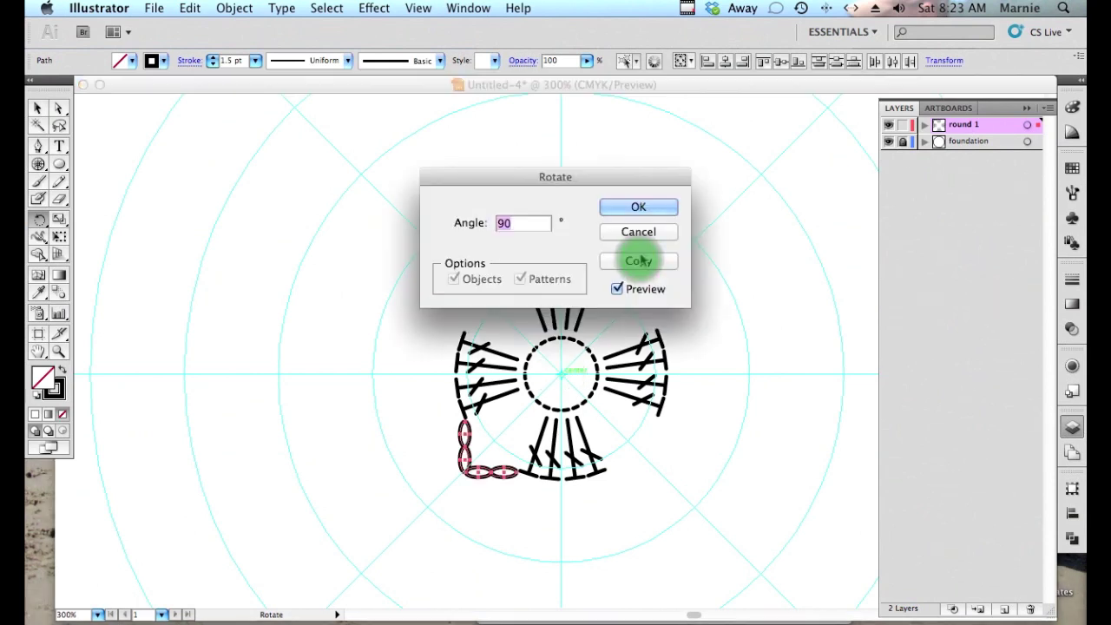
pyautogui.press('super+d')
pyautogui.press('super+d')
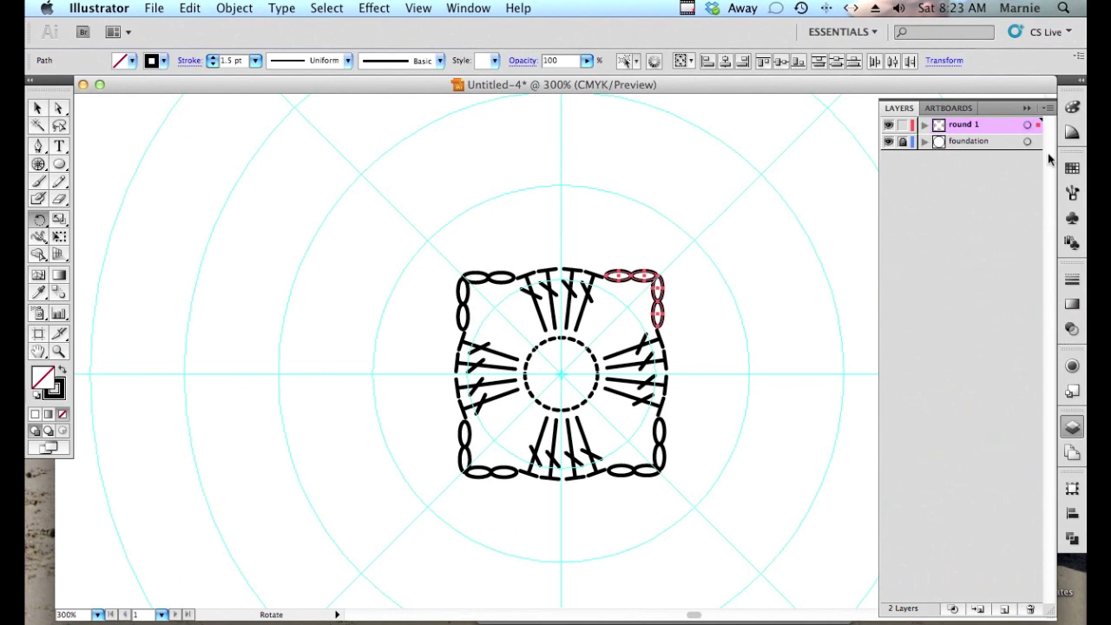
# Place the sl dot symbol from the CROCHET_2 library above the top cluster and break its link to the symbol.
pyautogui.click(1074, 219)
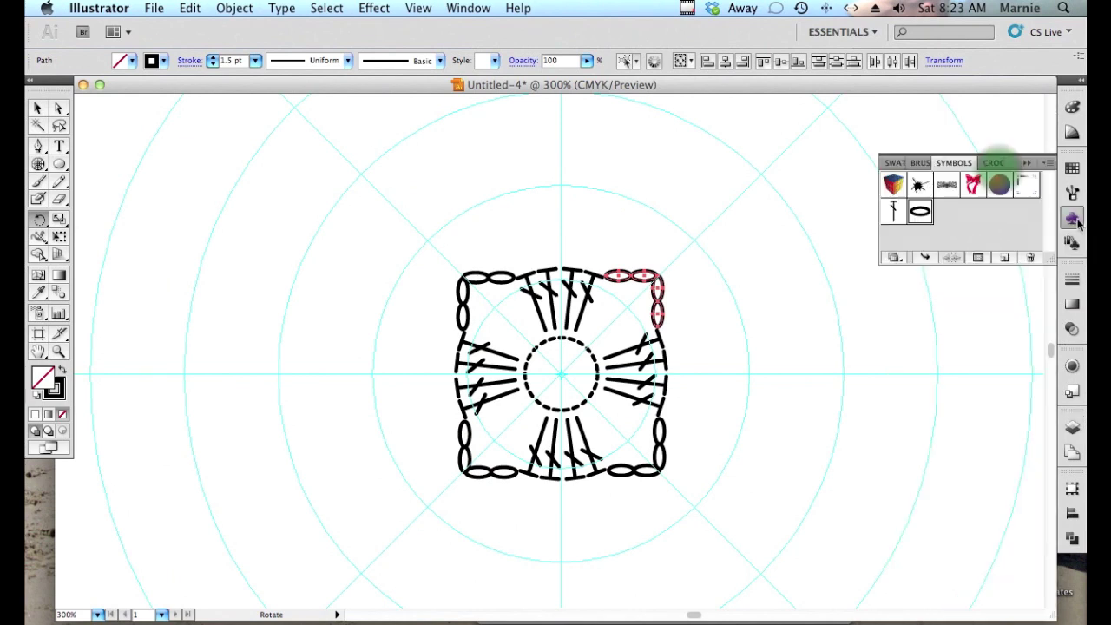
pyautogui.click(997, 164)
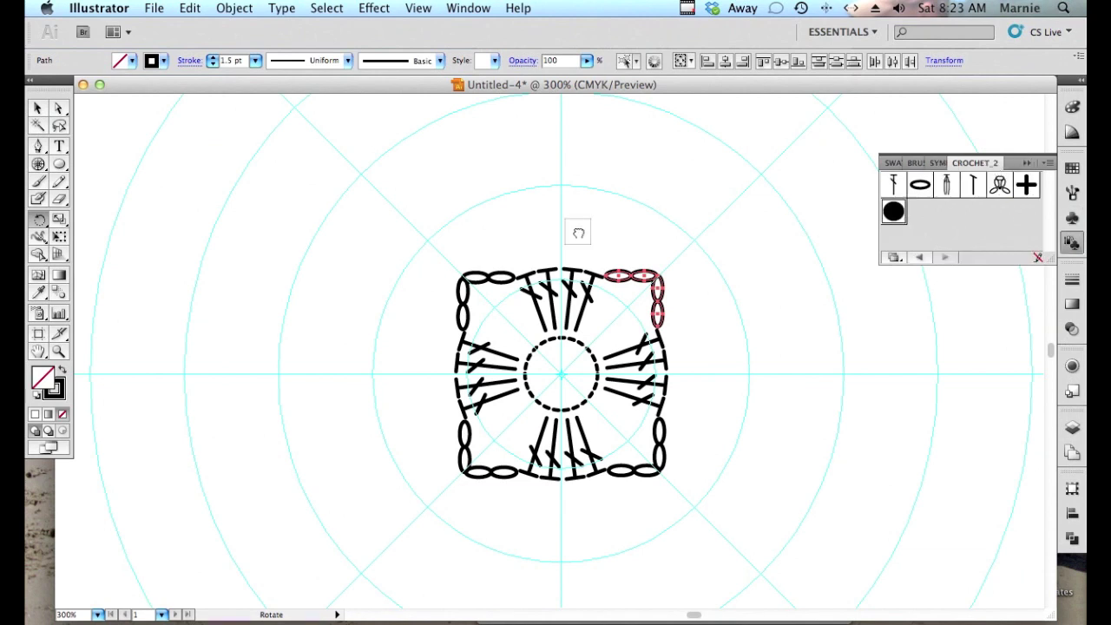
pyautogui.moveTo(578, 232); pyautogui.dragTo(578, 232)
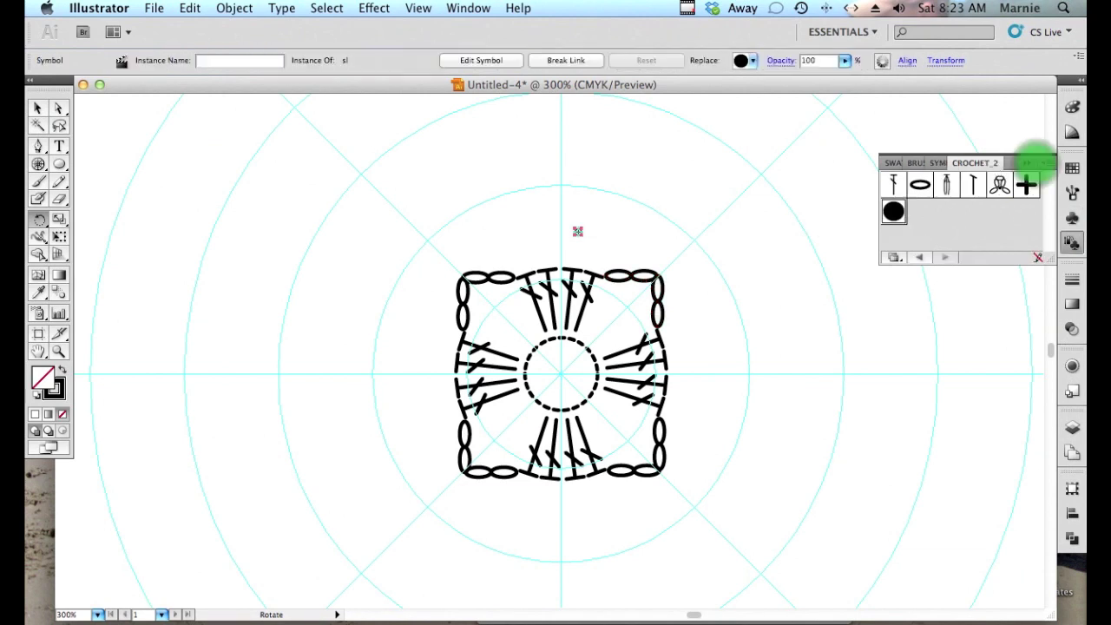
pyautogui.click(936, 164)
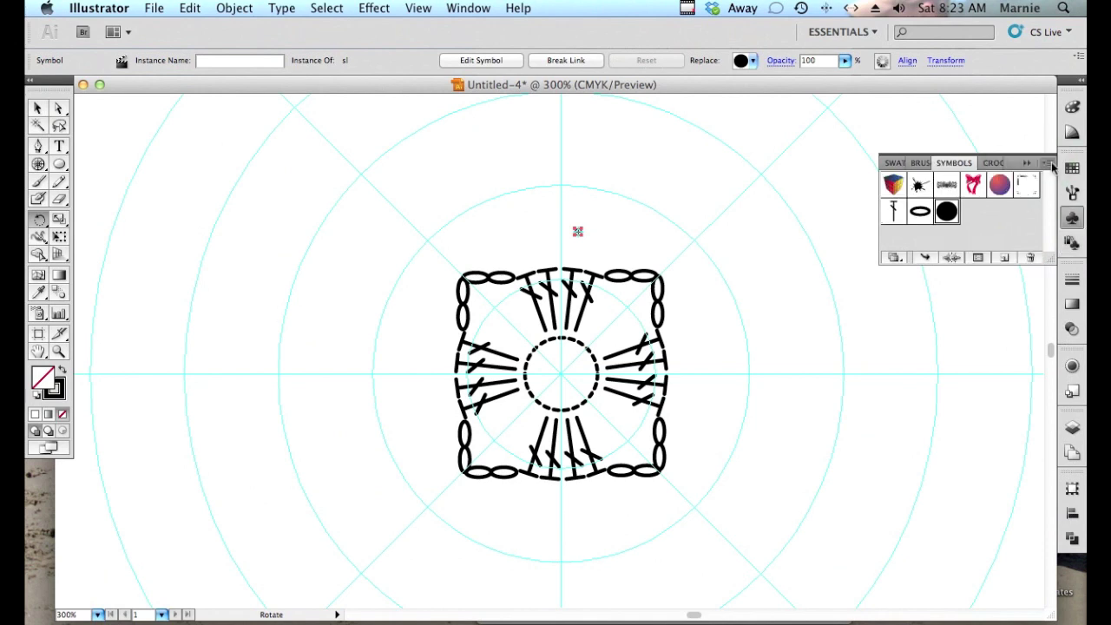
pyautogui.click(1049, 164)
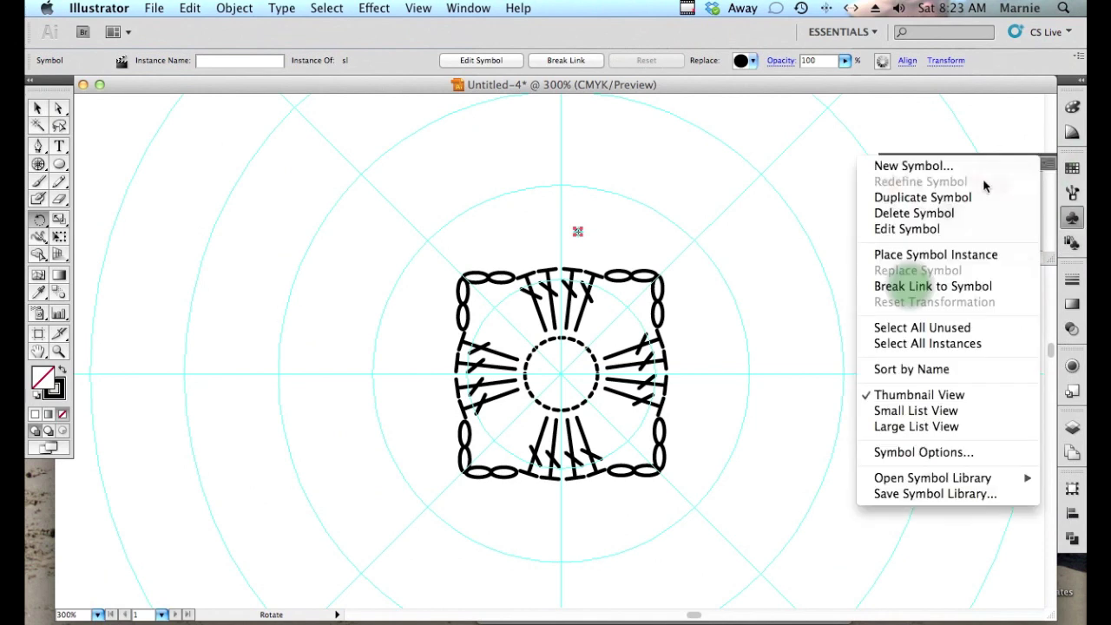
pyautogui.click(933, 287)
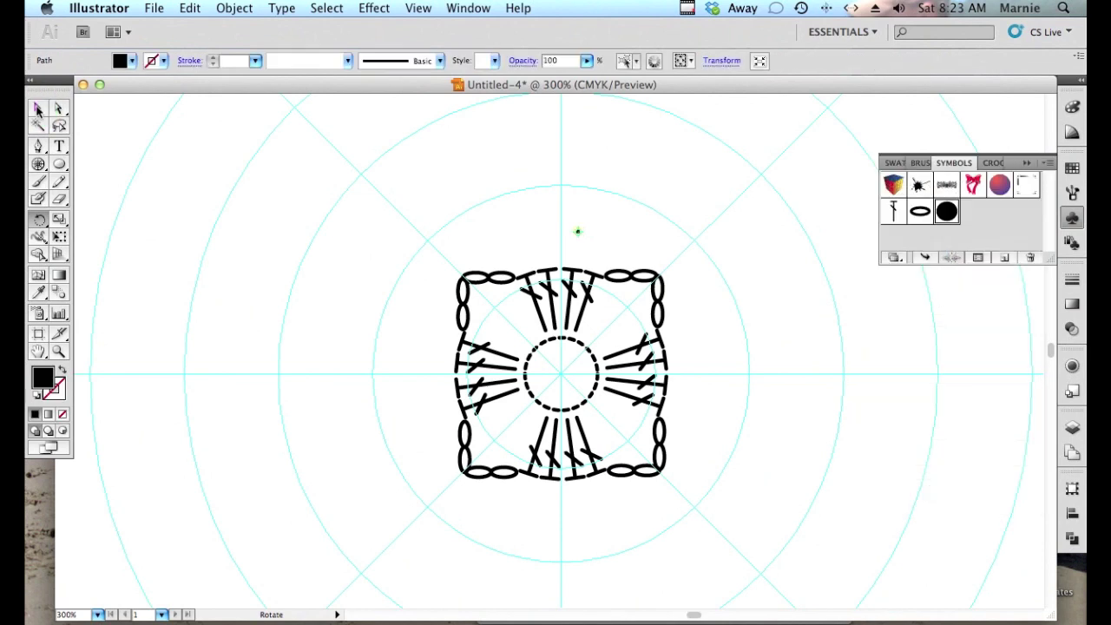
# Move the slip stitch dot closer to the right end of the top cluster.
pyautogui.press('v')
pyautogui.press('a')
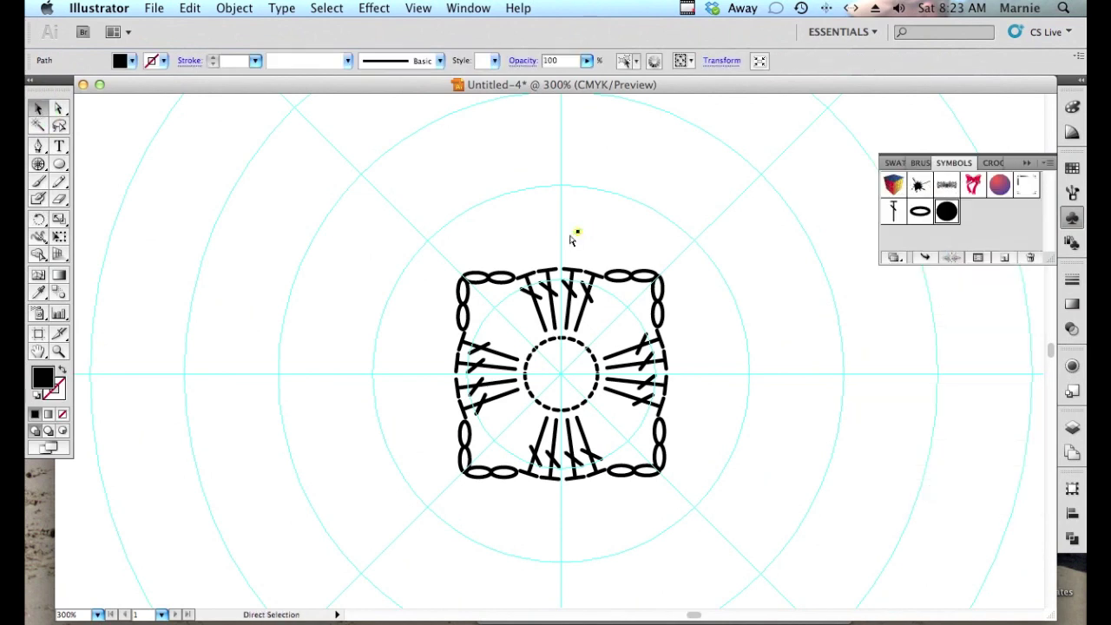
pyautogui.press('super+equal')
pyautogui.press('super+equal')
pyautogui.press('v')
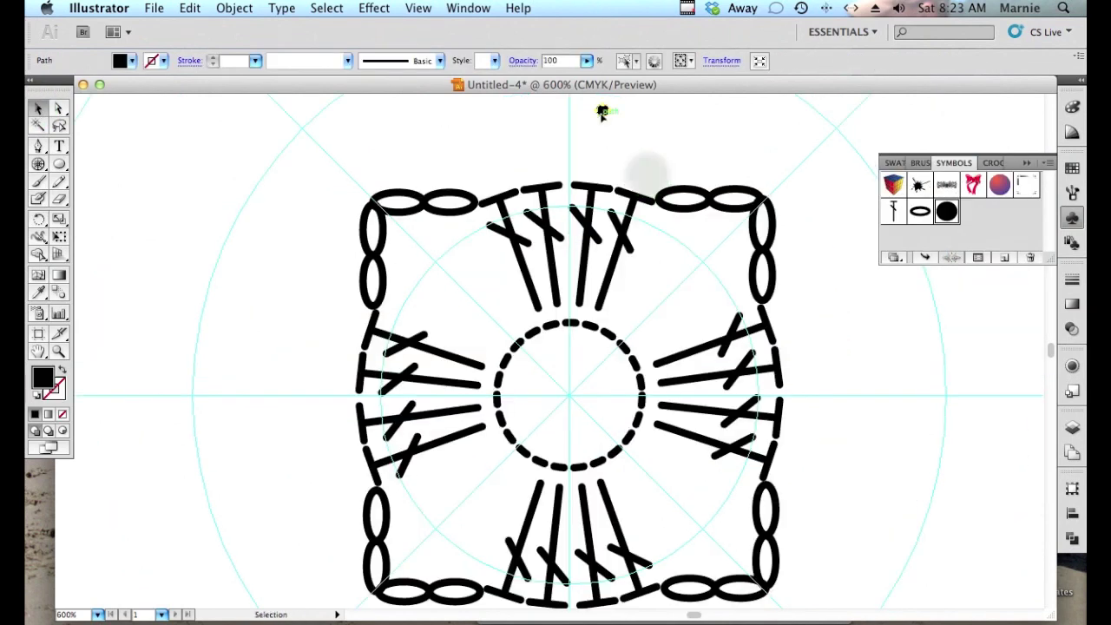
pyautogui.moveTo(603, 111); pyautogui.dragTo(646, 175)
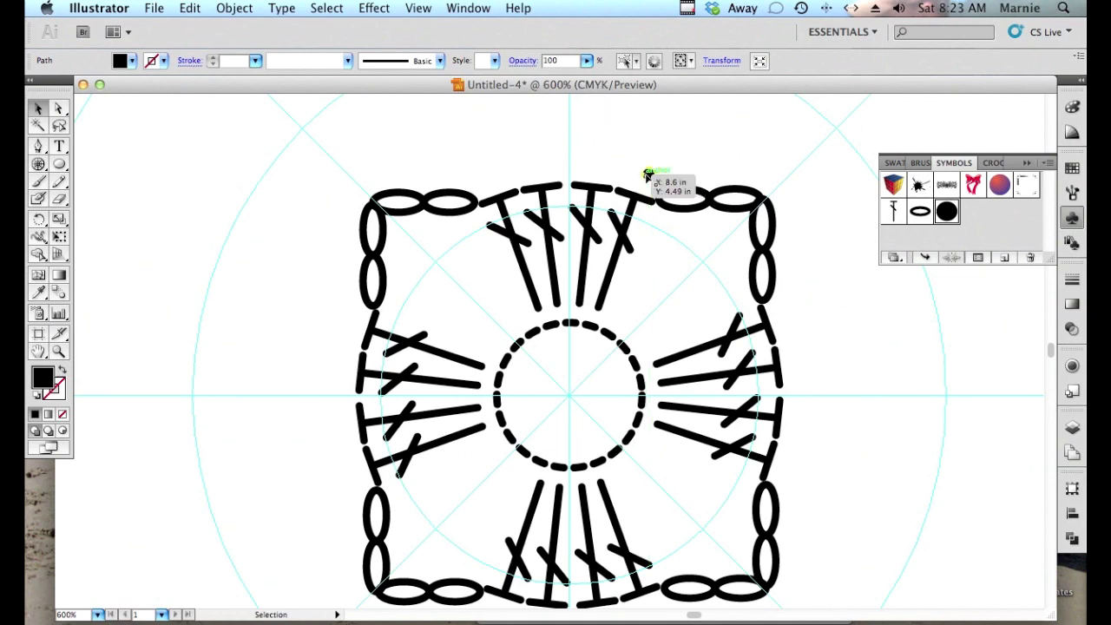
# Shrink the slip stitch dot with Free Transform and position it between the top cluster and the upper-right chains.
pyautogui.click(59, 236)
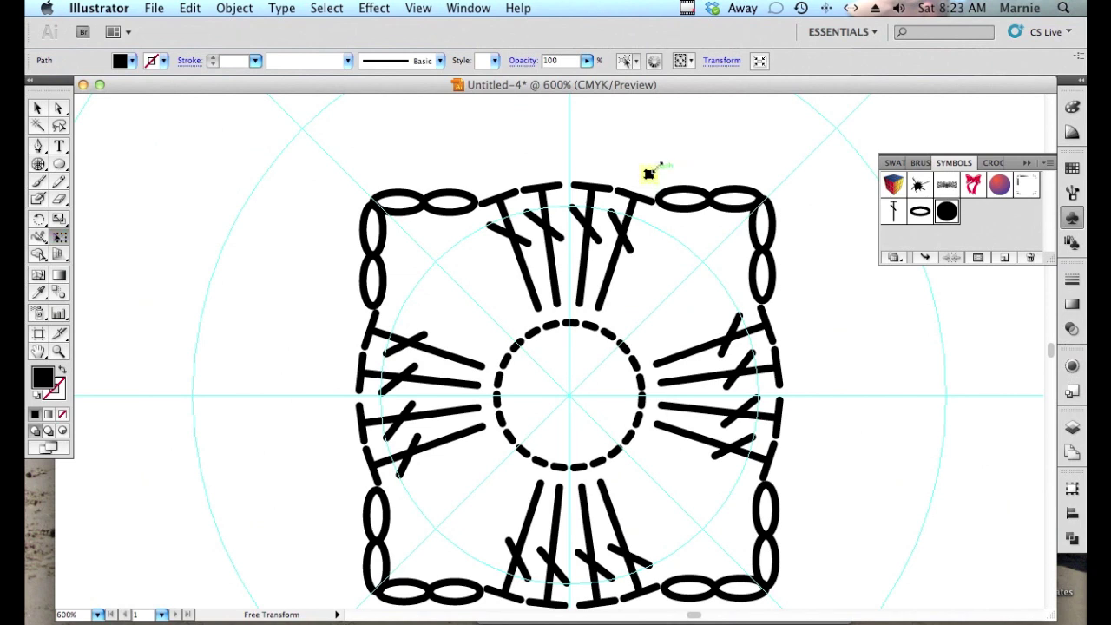
pyautogui.moveTo(649, 174); pyautogui.dragTo(646, 177)
pyautogui.press('Right')
pyautogui.press('Down')
pyautogui.press('Down')
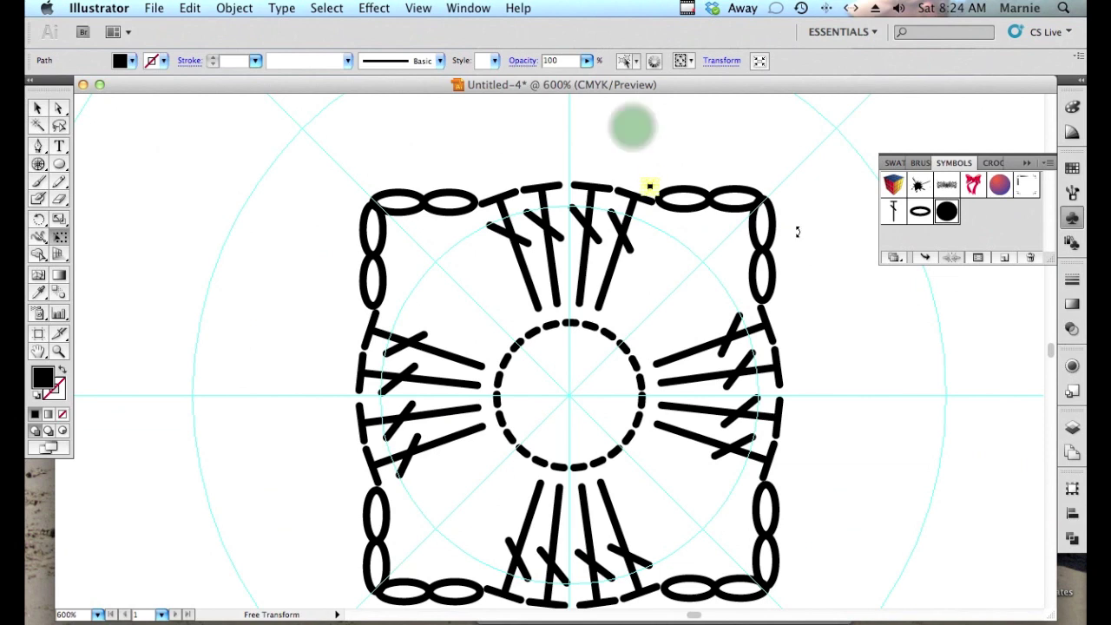
pyautogui.press('v')
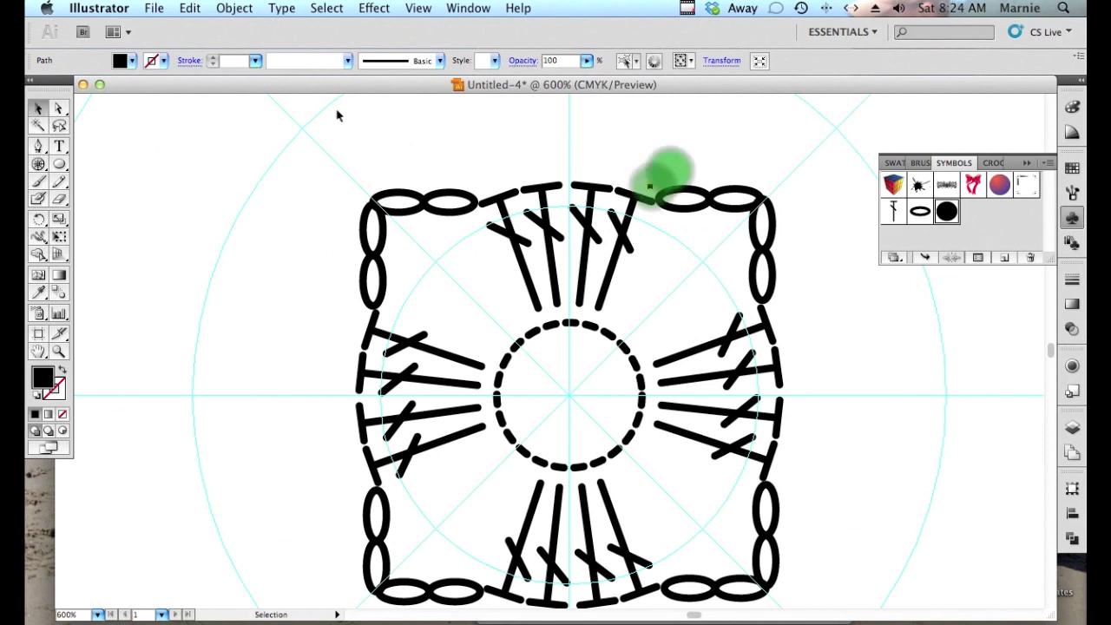
pyautogui.click(671, 178)
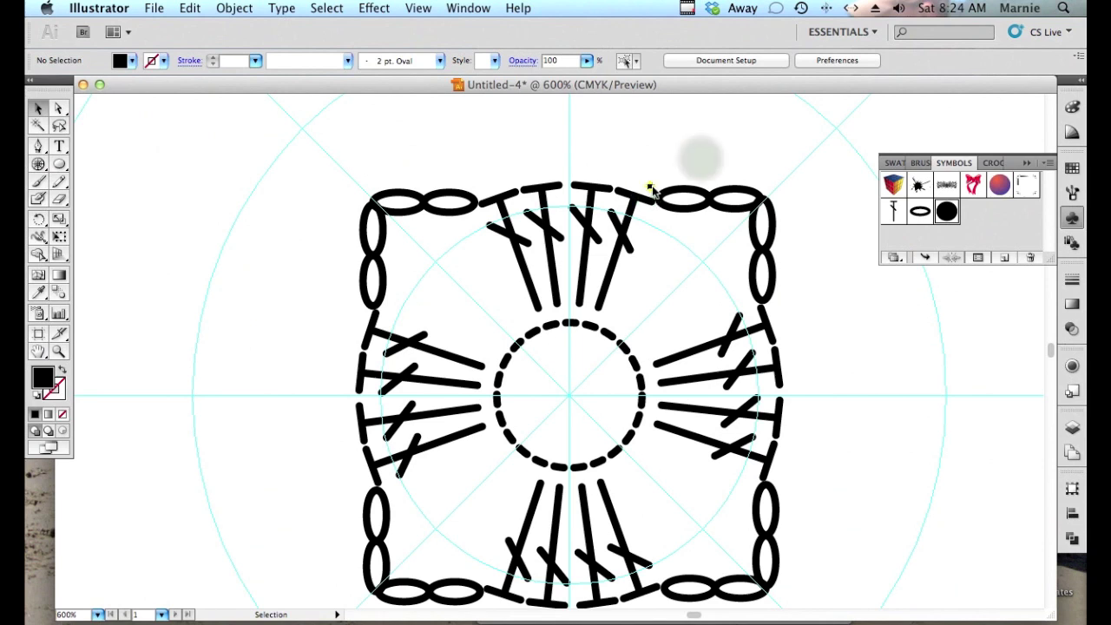
pyautogui.moveTo(650, 188); pyautogui.dragTo(654, 196)
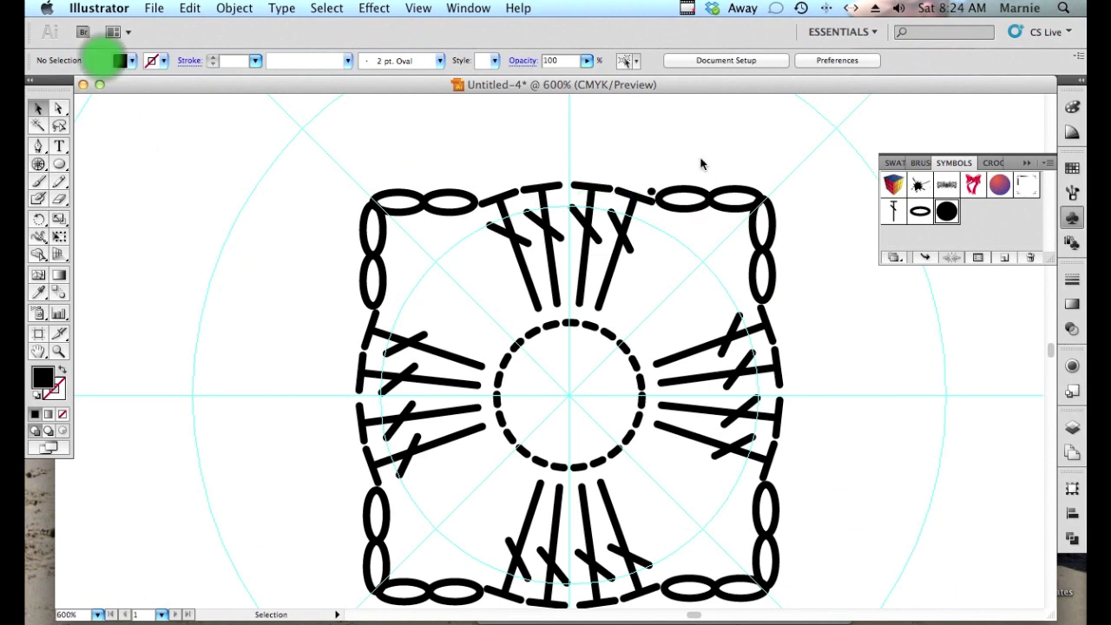
# Set the keyboard increment to 0.05 in in the general preferences.
pyautogui.click(95, 8)
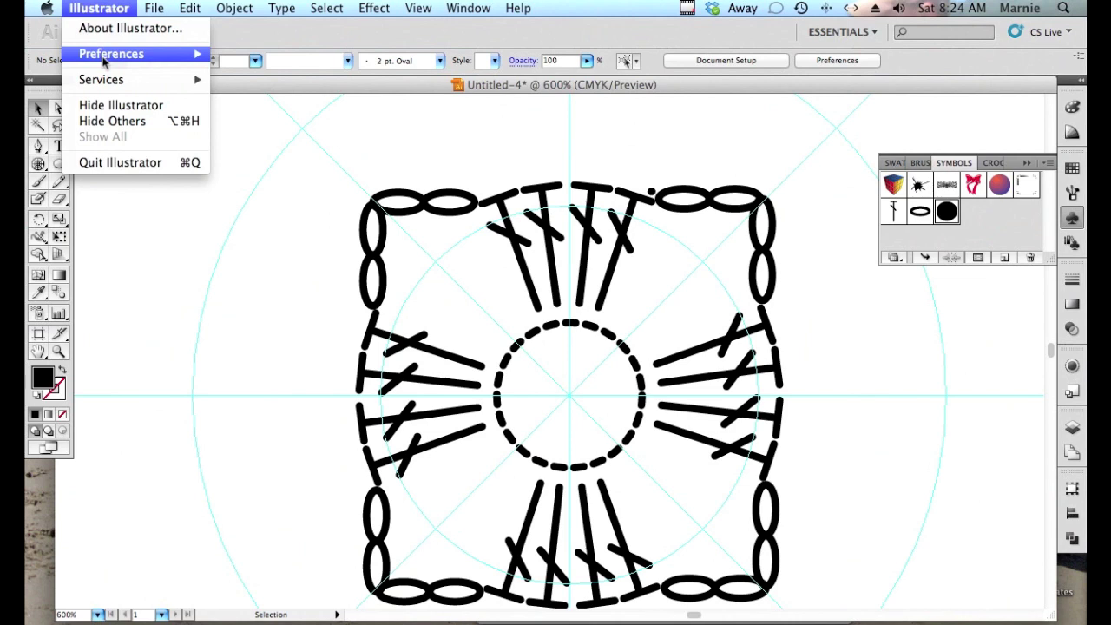
pyautogui.moveTo(103, 57)
pyautogui.click(245, 52)
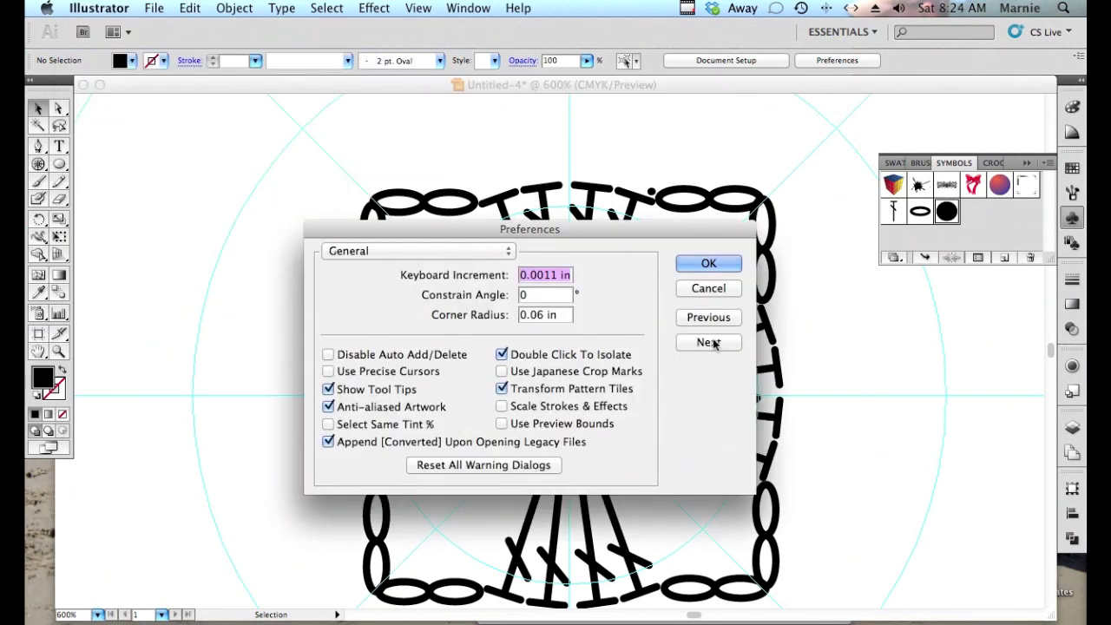
pyautogui.click(548, 274)
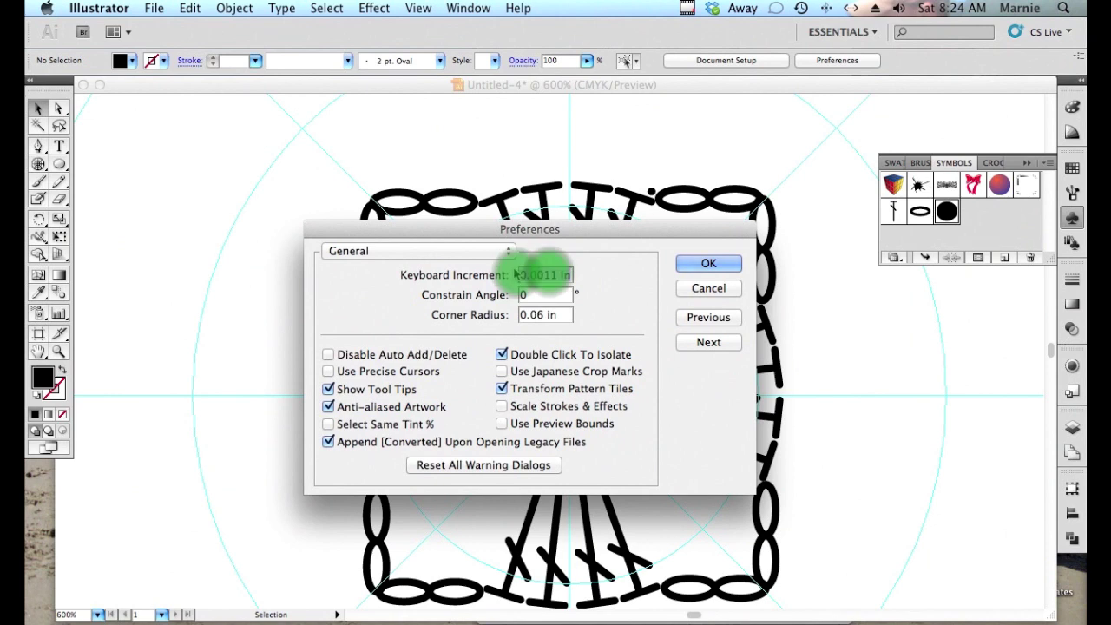
pyautogui.moveTo(529, 274); pyautogui.dragTo(548, 273)
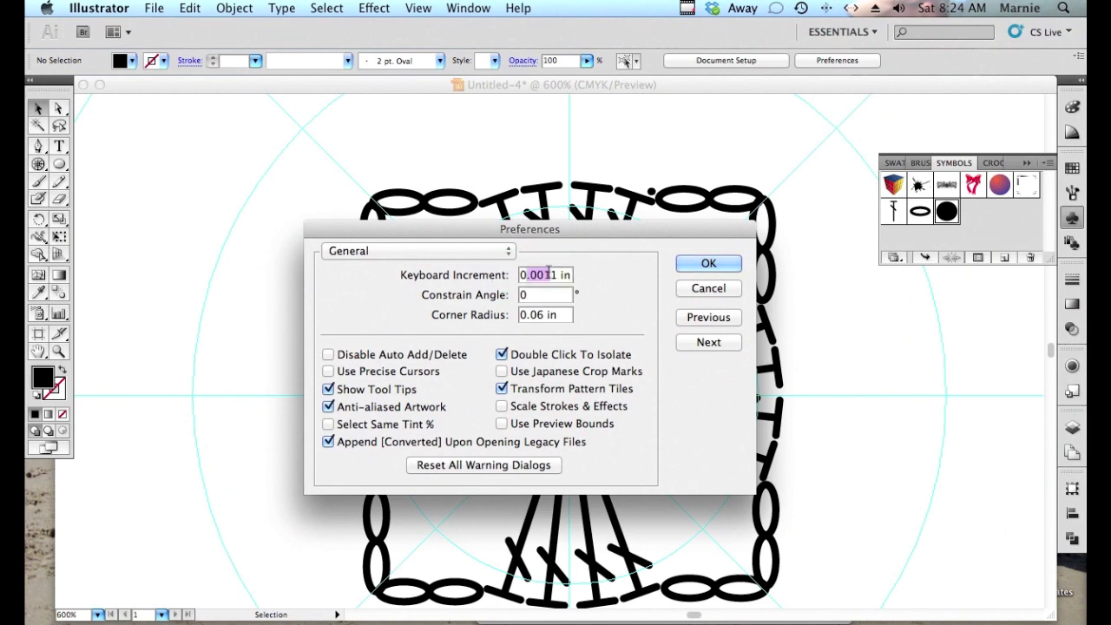
pyautogui.click(546, 273)
pyautogui.doubleClick(557, 274)
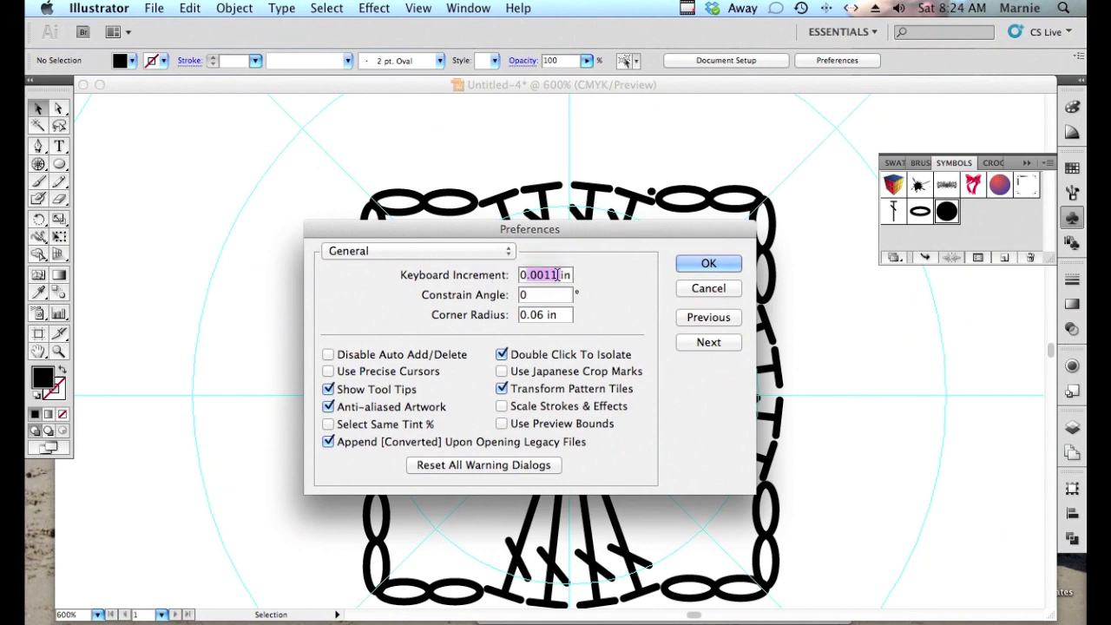
pyautogui.click(557, 274)
pyautogui.doubleClick(545, 274)
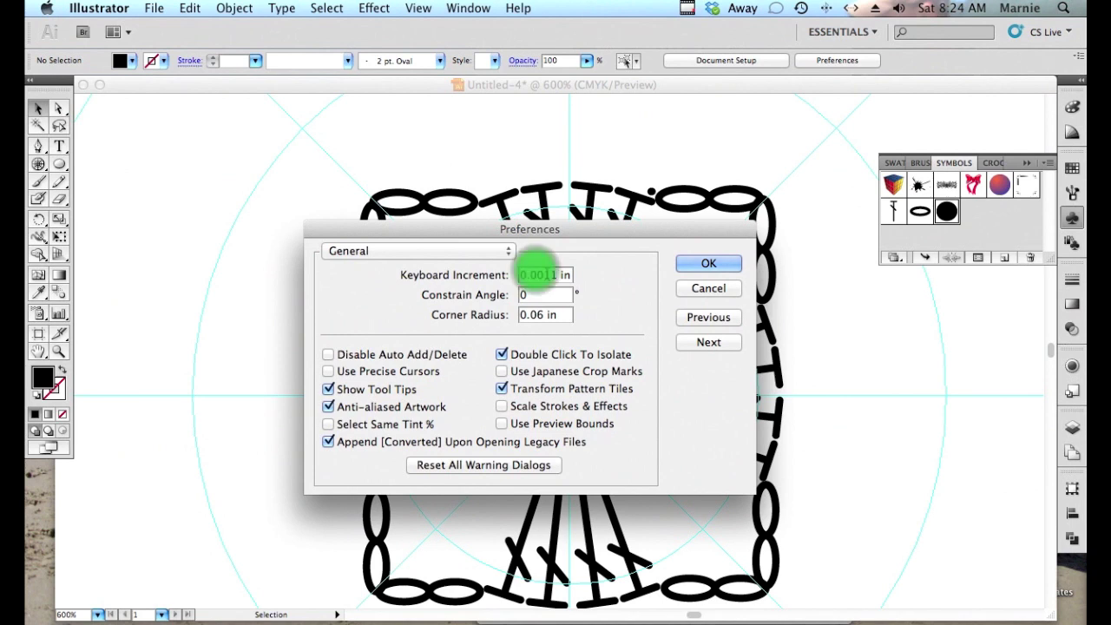
pyautogui.click(555, 274)
pyautogui.moveTo(555, 275); pyautogui.dragTo(536, 269)
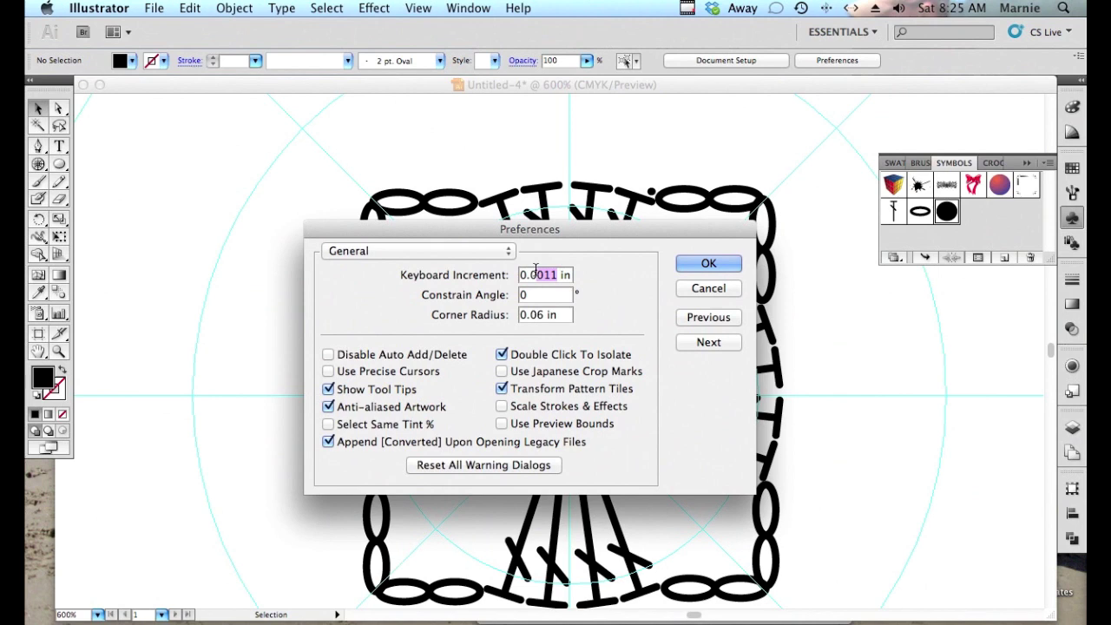
pyautogui.write('5')
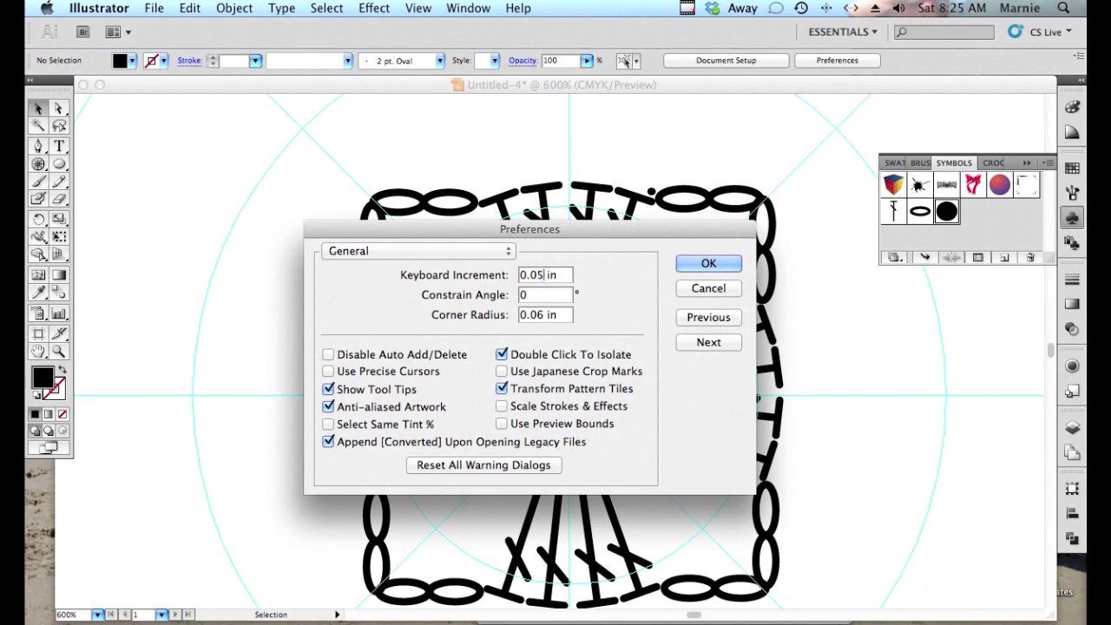
pyautogui.click(710, 264)
pyautogui.click(710, 264)
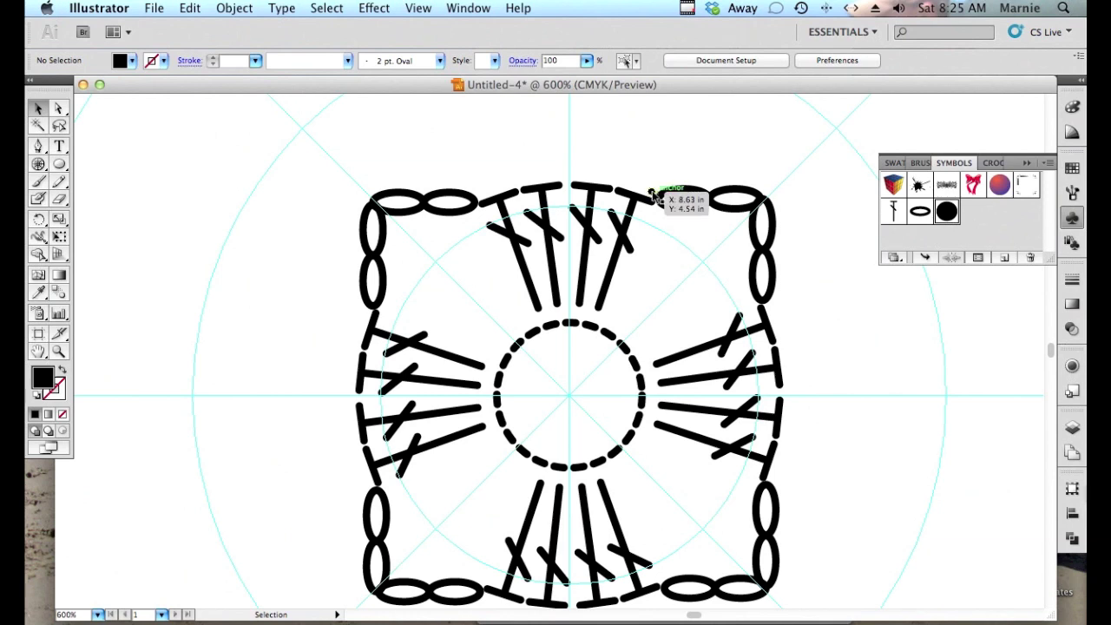
# Select the slip stitch dot and set the keyboard increment to 0.0011 in in the general preferences.
pyautogui.click(653, 193)
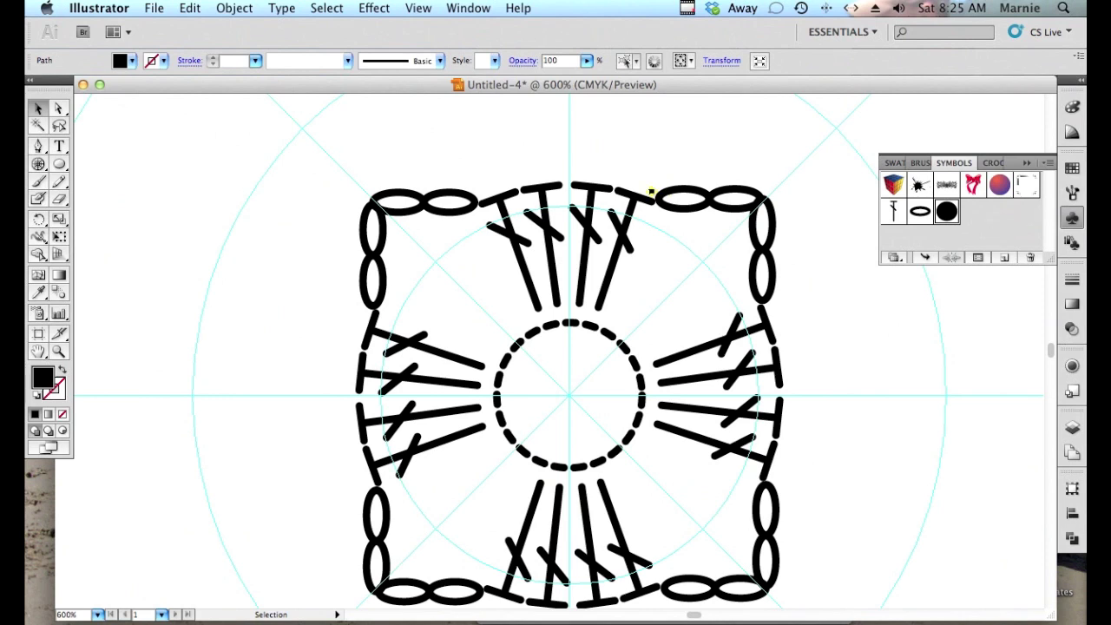
pyautogui.click(98, 53)
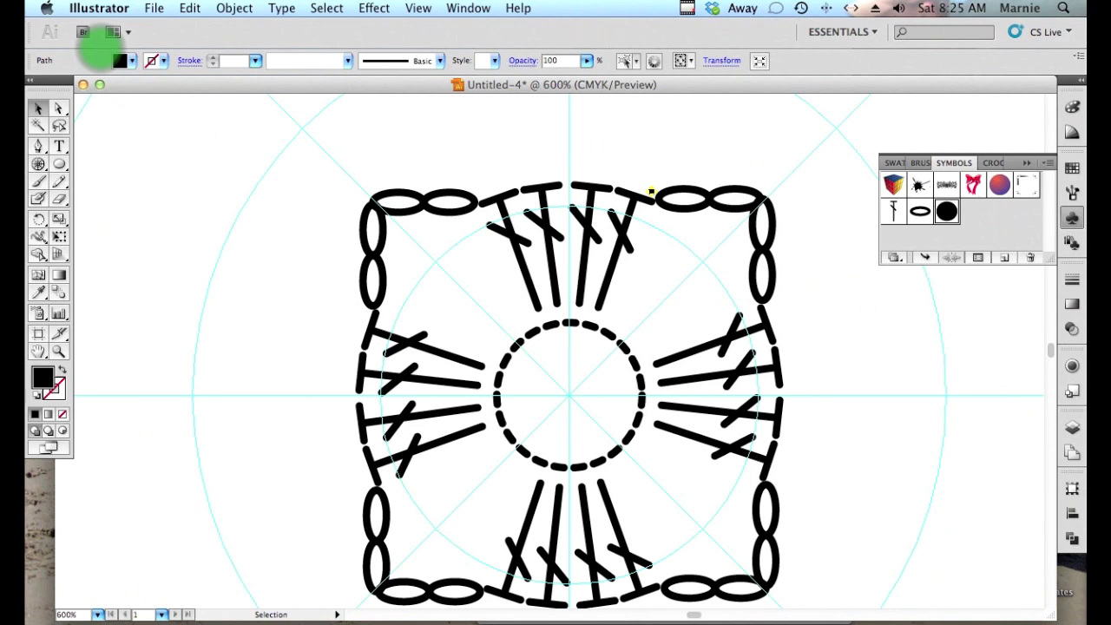
pyautogui.click(99, 8)
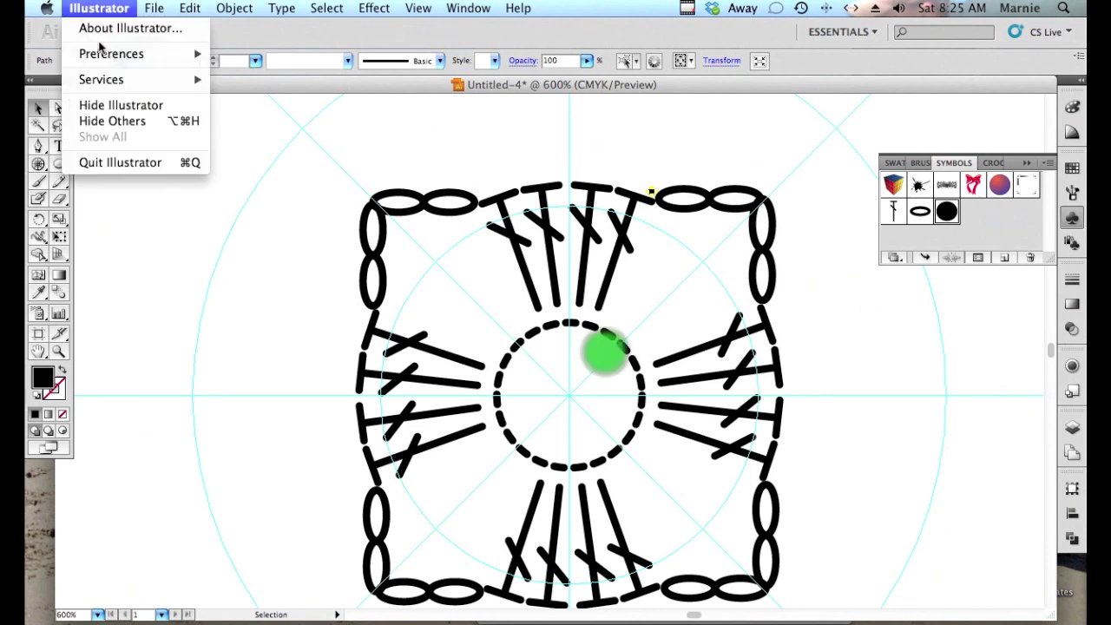
pyautogui.moveTo(111, 54)
pyautogui.click(317, 54)
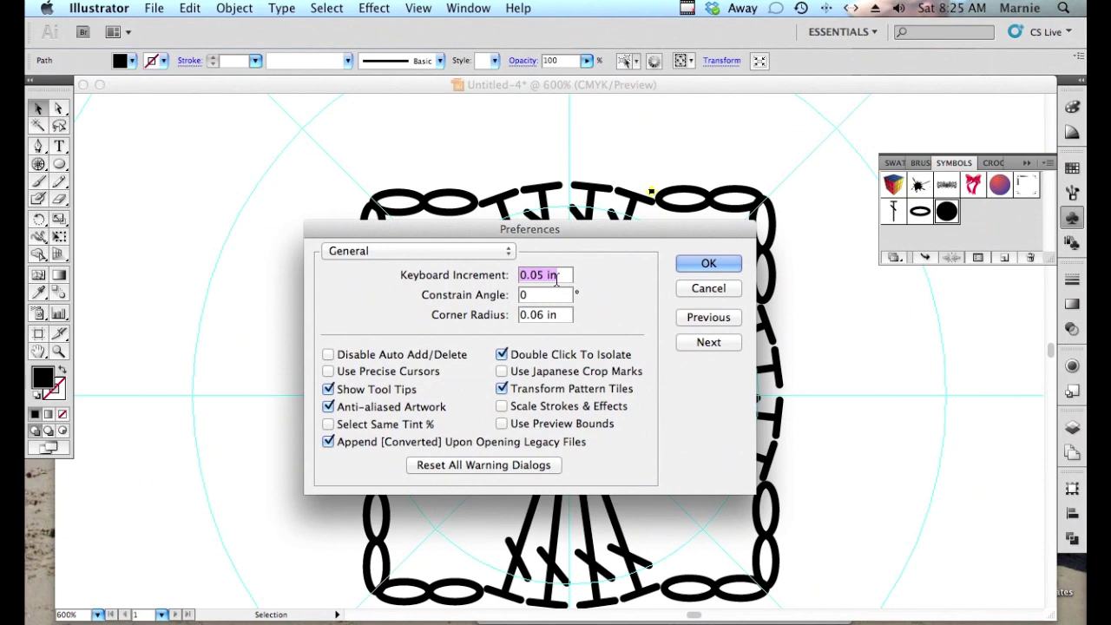
pyautogui.write('.00')
pyautogui.press('Return')
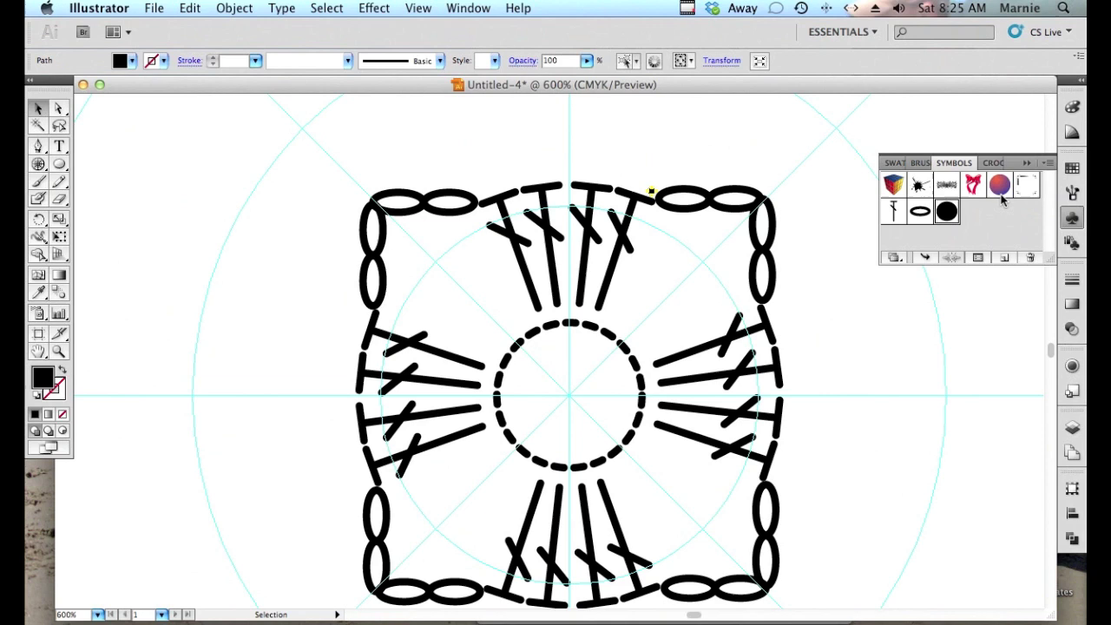
# Nudge the slip stitch dot up, right, down and left to fine-tune its position beside the top cluster.
pyautogui.press('Up')
pyautogui.press('Up')
pyautogui.press('Up')
pyautogui.press('Right')
pyautogui.press('Right')
pyautogui.press('Right')
pyautogui.press('Down')
pyautogui.press('Down')
pyautogui.press('Down')
pyautogui.press('Left')
pyautogui.press('Left')
pyautogui.press('Left')
pyautogui.press('Left')
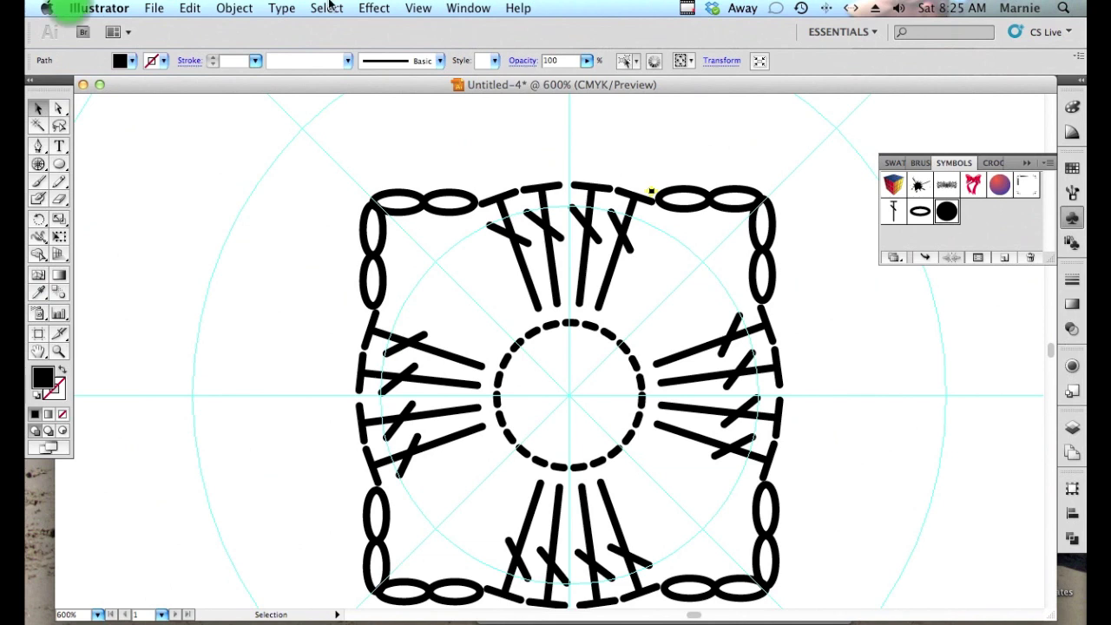
# Check the keyboard increment in the general preferences.
pyautogui.click(97, 8)
pyautogui.moveTo(86, 56)
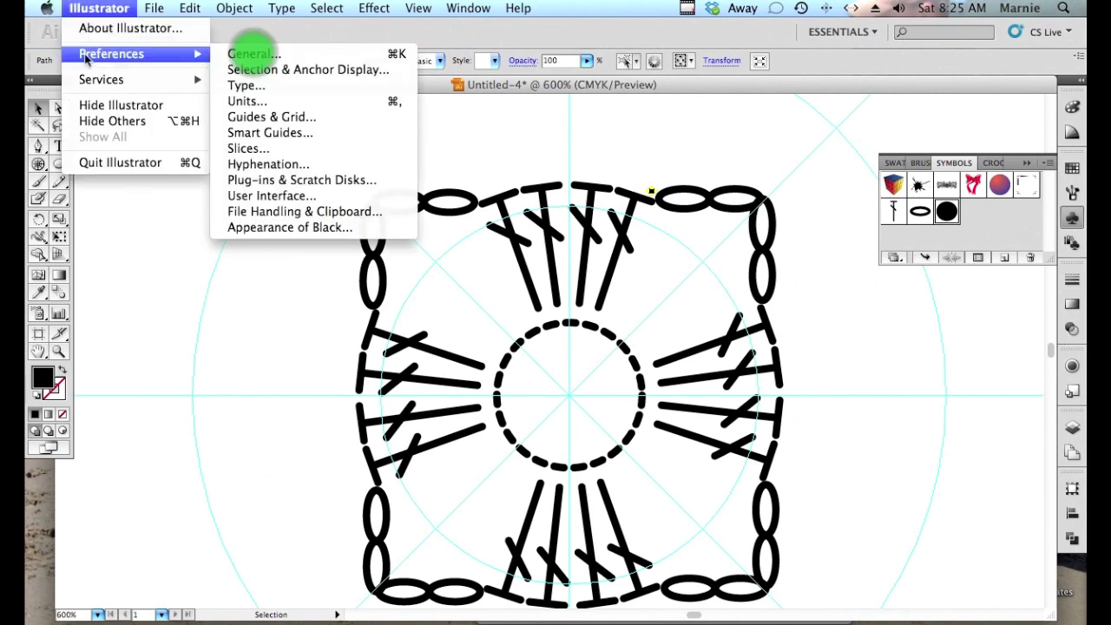
pyautogui.click(255, 55)
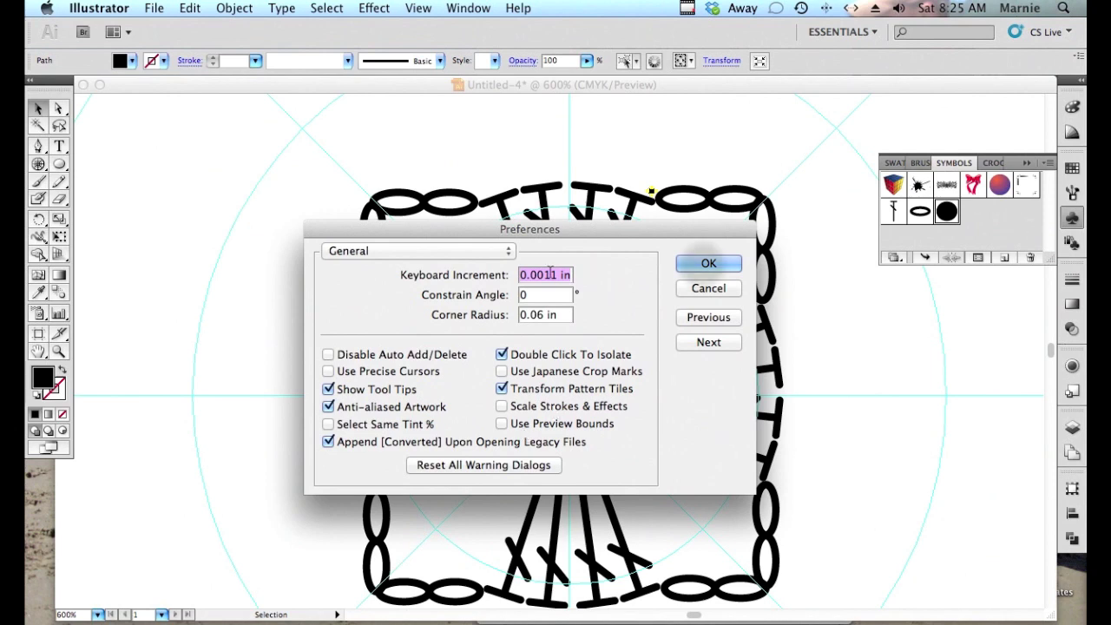
pyautogui.click(706, 264)
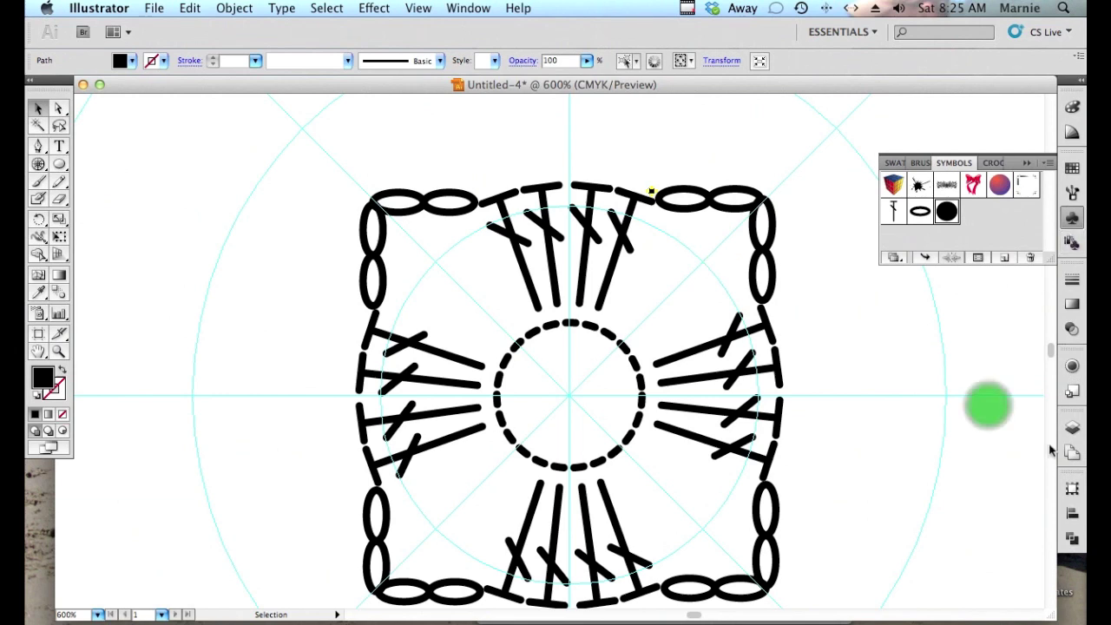
# Duplicate the round 1 layer and lock the original layer.
pyautogui.click(1071, 428)
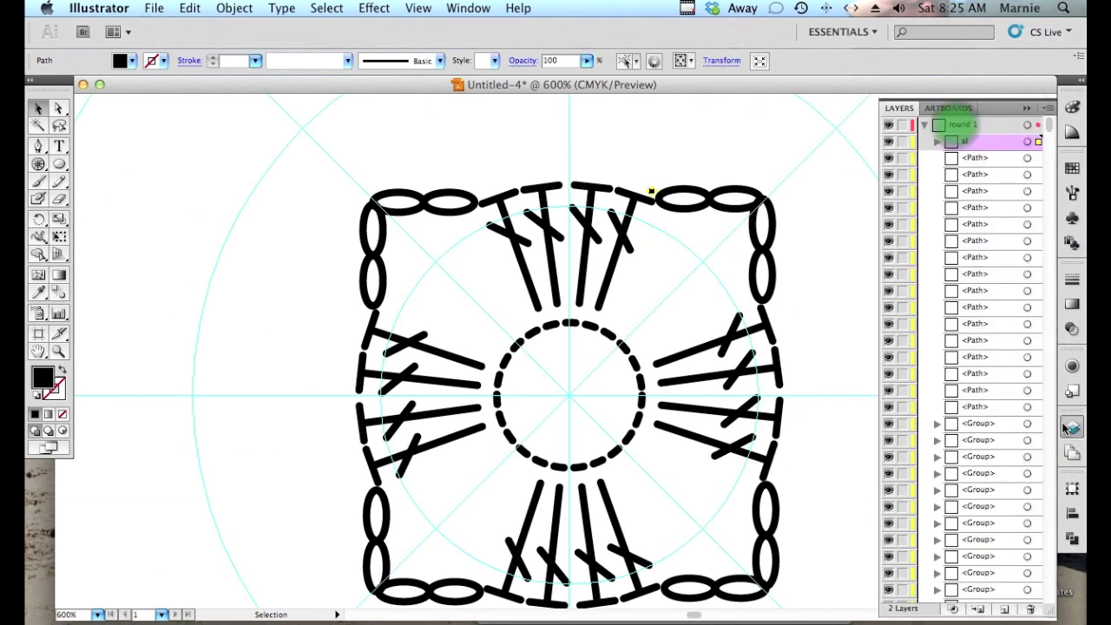
pyautogui.click(924, 124)
pyautogui.click(938, 128)
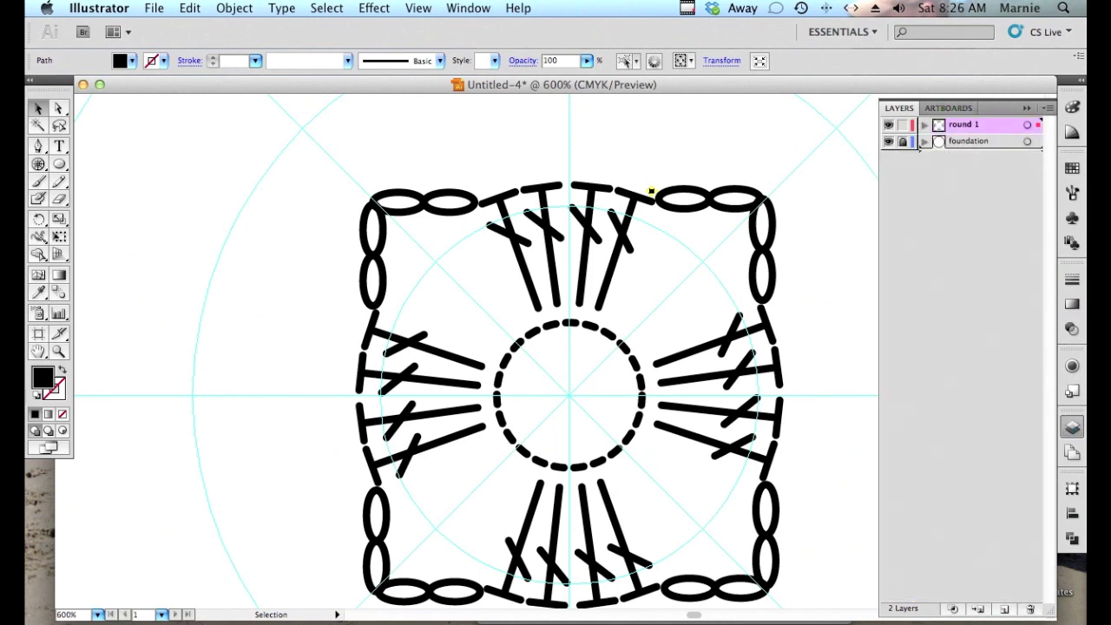
pyautogui.moveTo(1006, 613); pyautogui.dragTo(1004, 610)
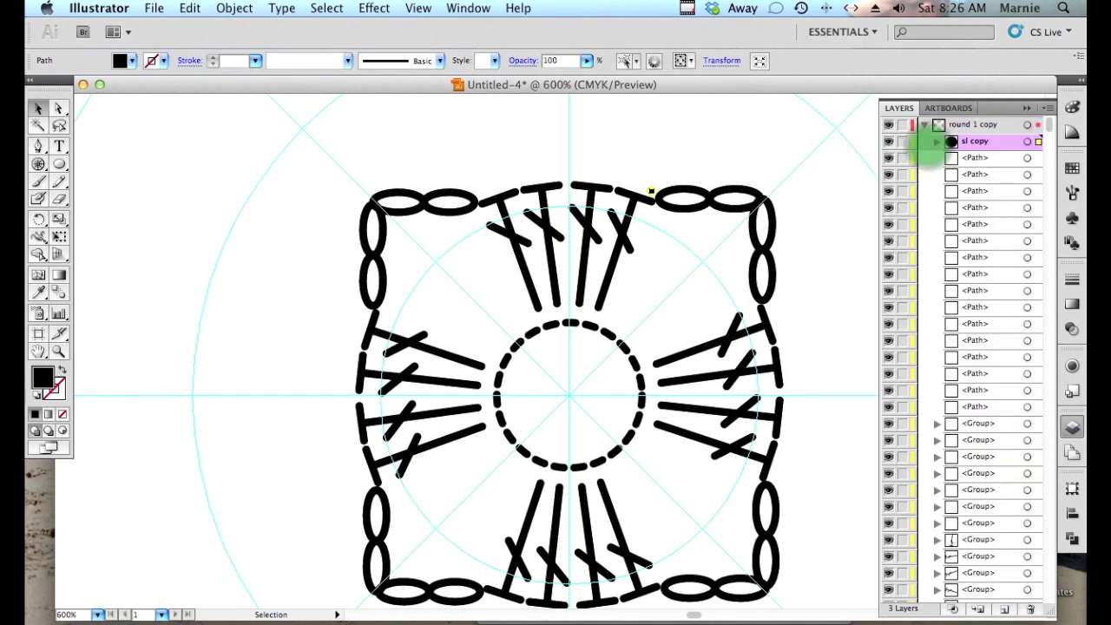
pyautogui.click(926, 125)
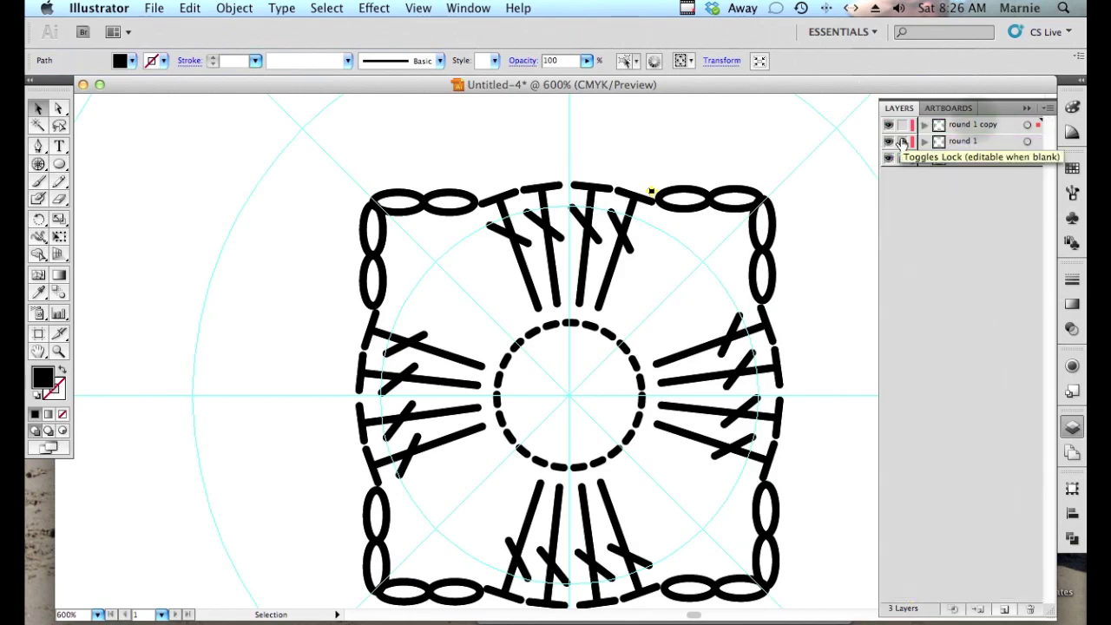
# Rename the duplicated layer as round 2 and set its layer color to Yellow.
pyautogui.doubleClick(976, 123)
pyautogui.click(976, 126)
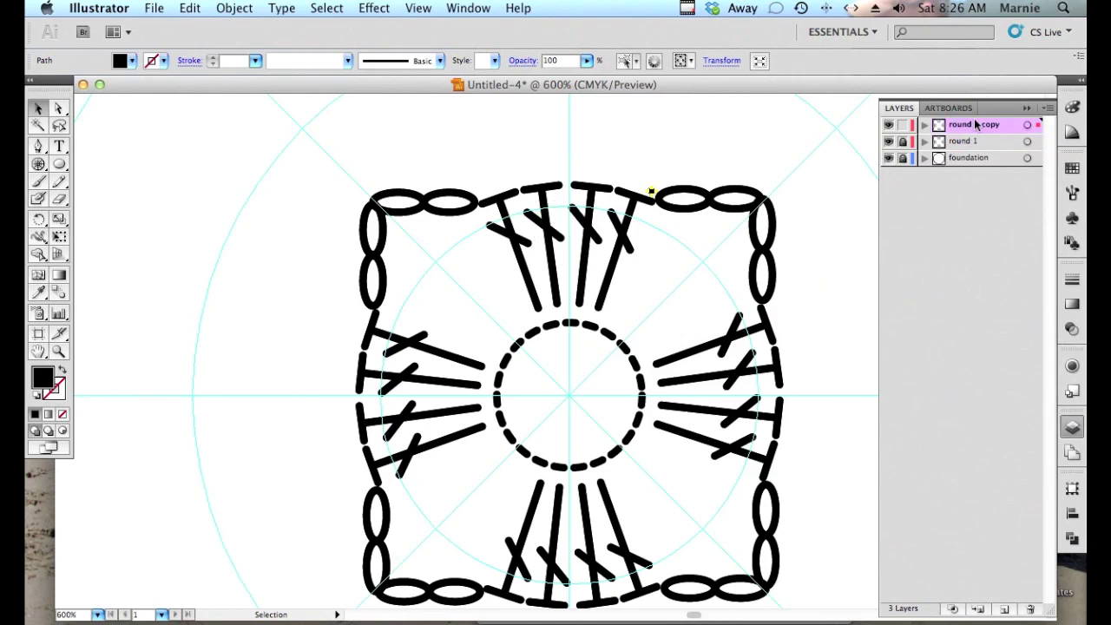
pyautogui.doubleClick(976, 126)
pyautogui.write('round ')
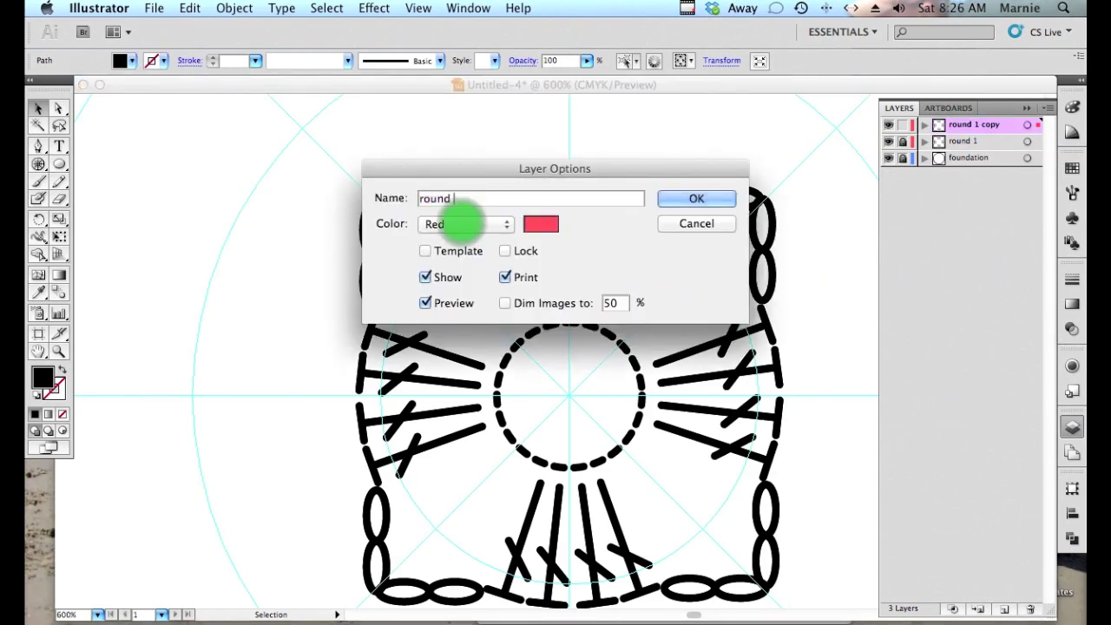
pyautogui.write('2')
pyautogui.click(461, 227)
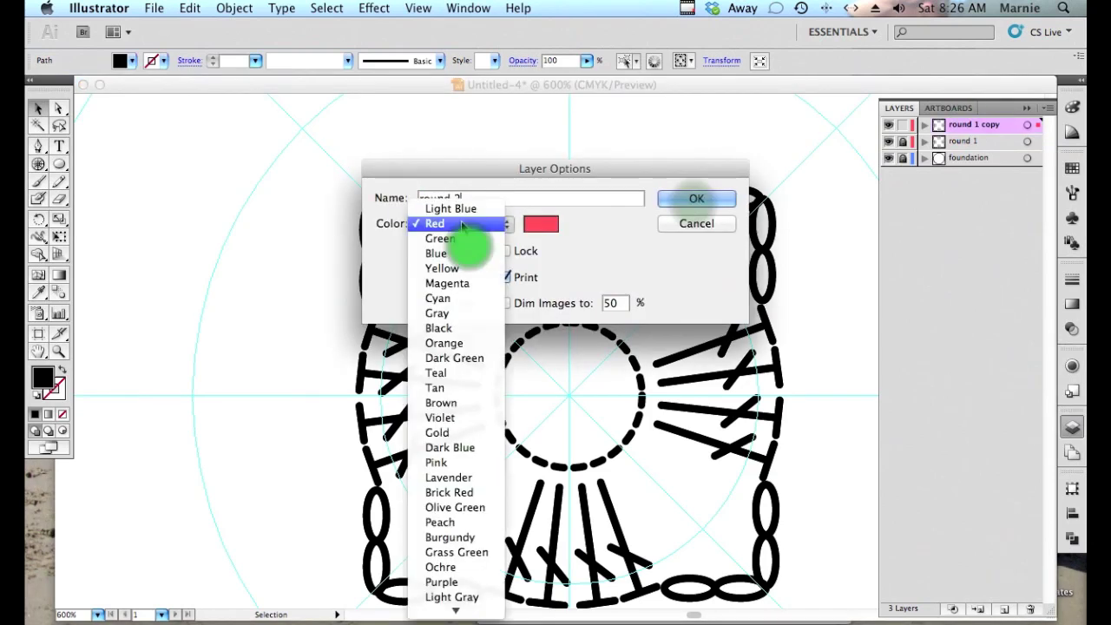
pyautogui.click(442, 270)
pyautogui.click(694, 201)
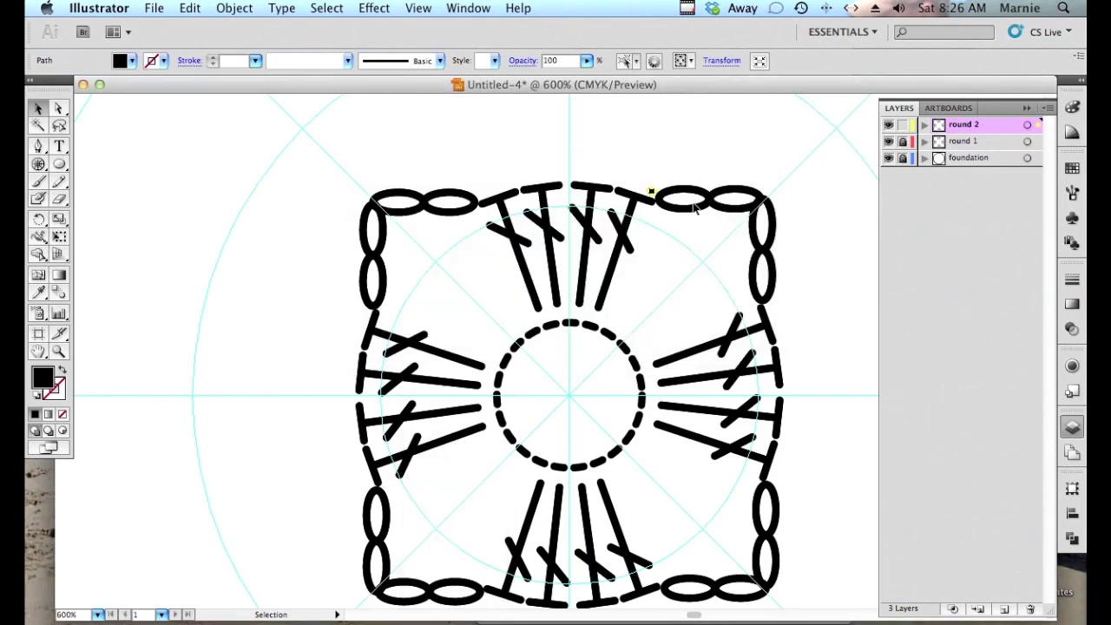
pyautogui.press('super+minus')
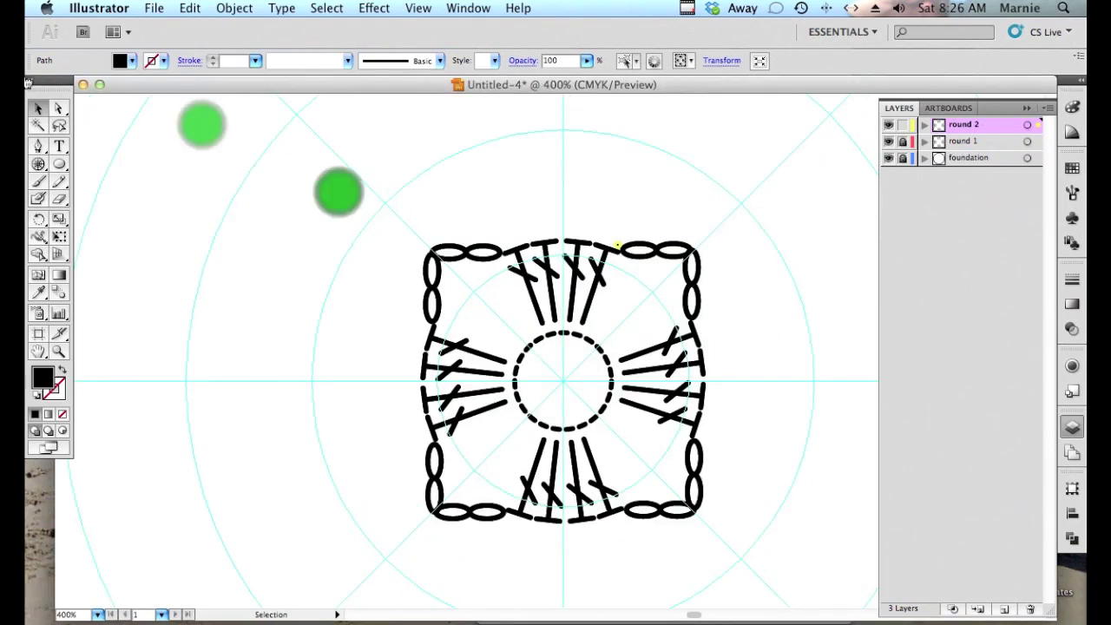
pyautogui.click(344, 203)
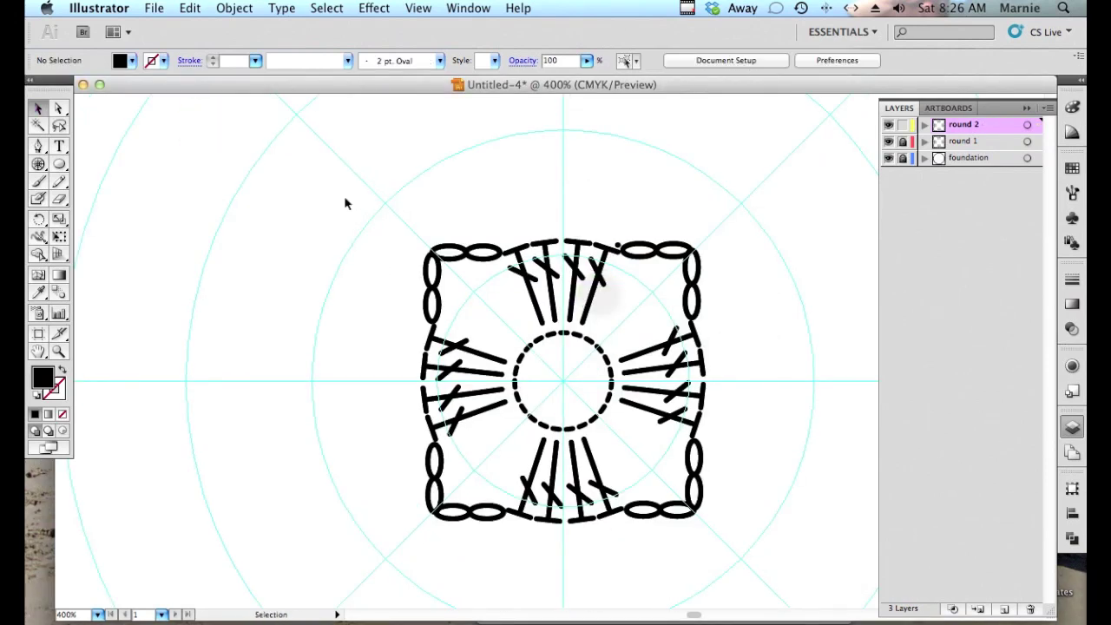
pyautogui.moveTo(338, 188); pyautogui.dragTo(600, 299)
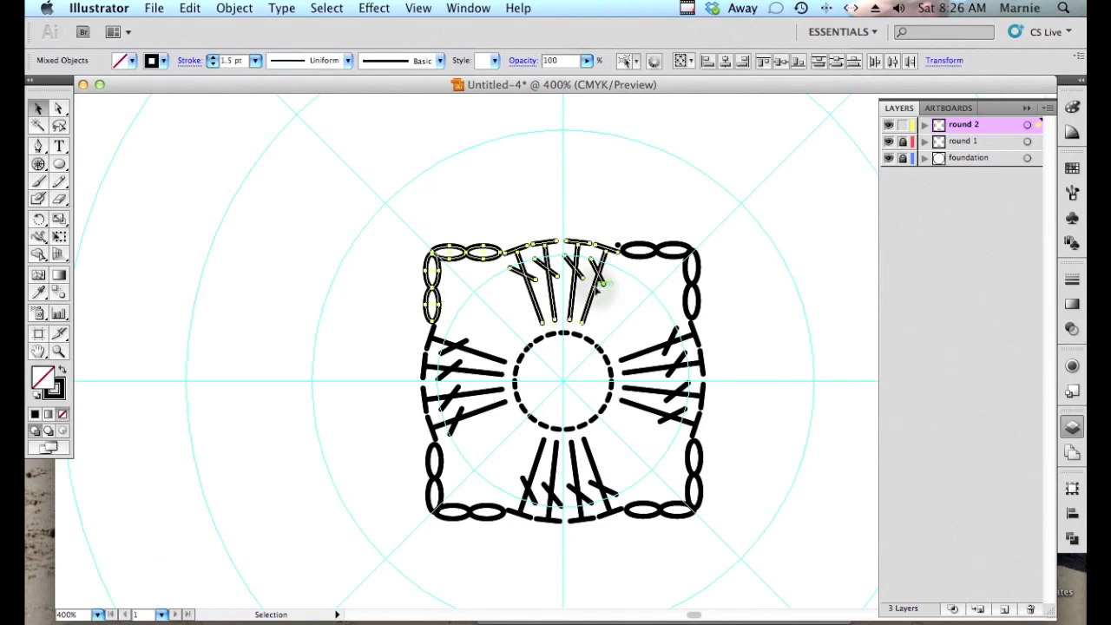
pyautogui.click(597, 290)
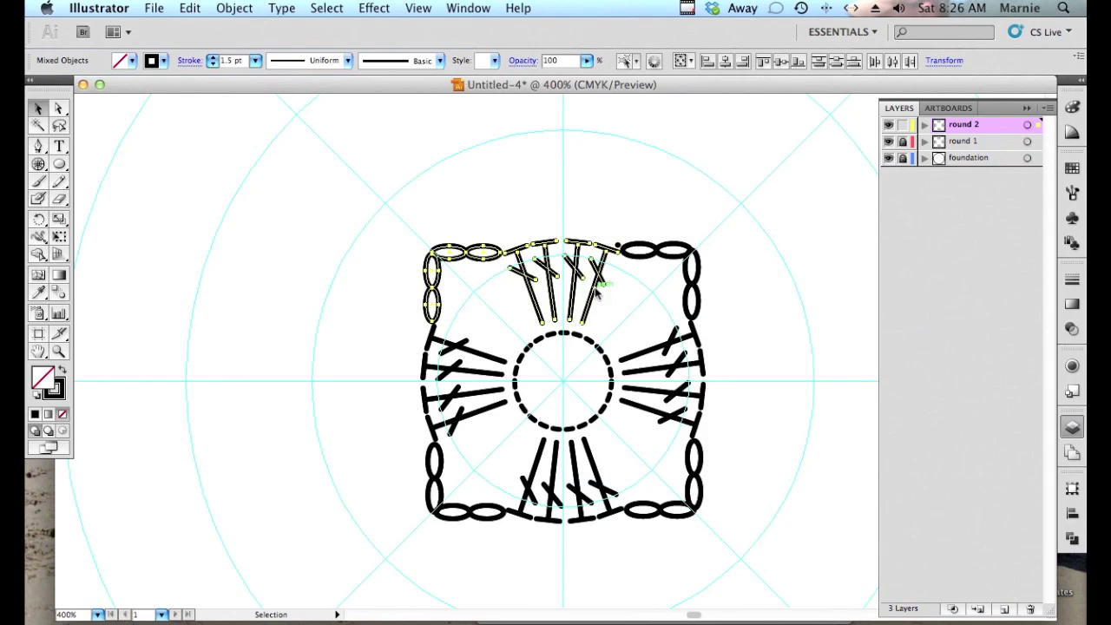
pyautogui.click(596, 290)
pyautogui.click(596, 292)
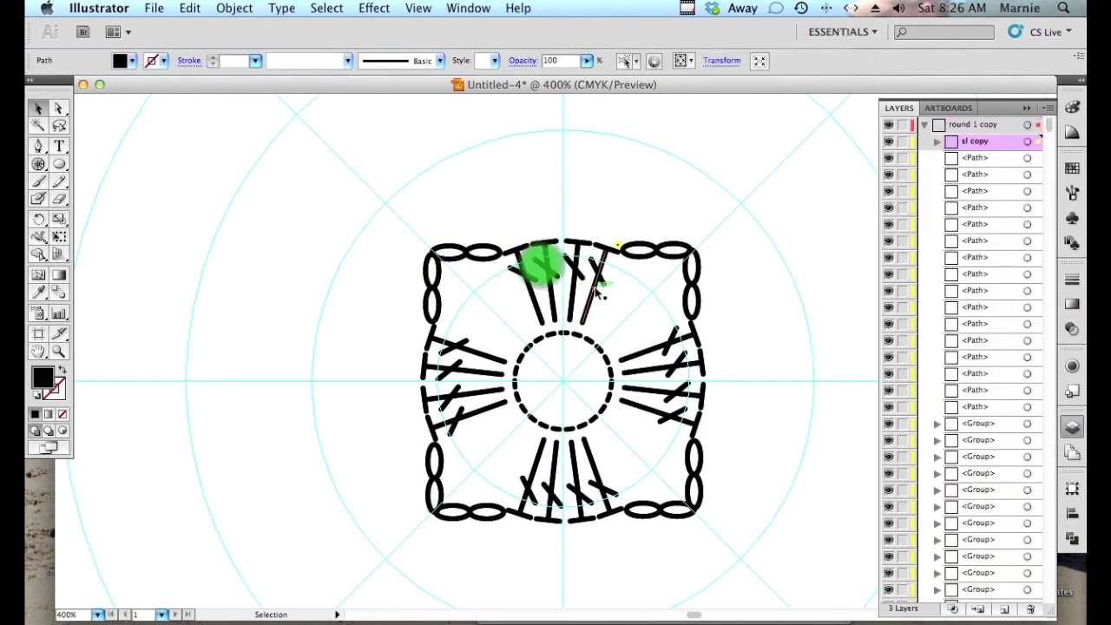
# Move the copied top cluster and upper-left corner chains outward, up and to the left of the round 1 square.
pyautogui.moveTo(374, 198); pyautogui.dragTo(597, 320)
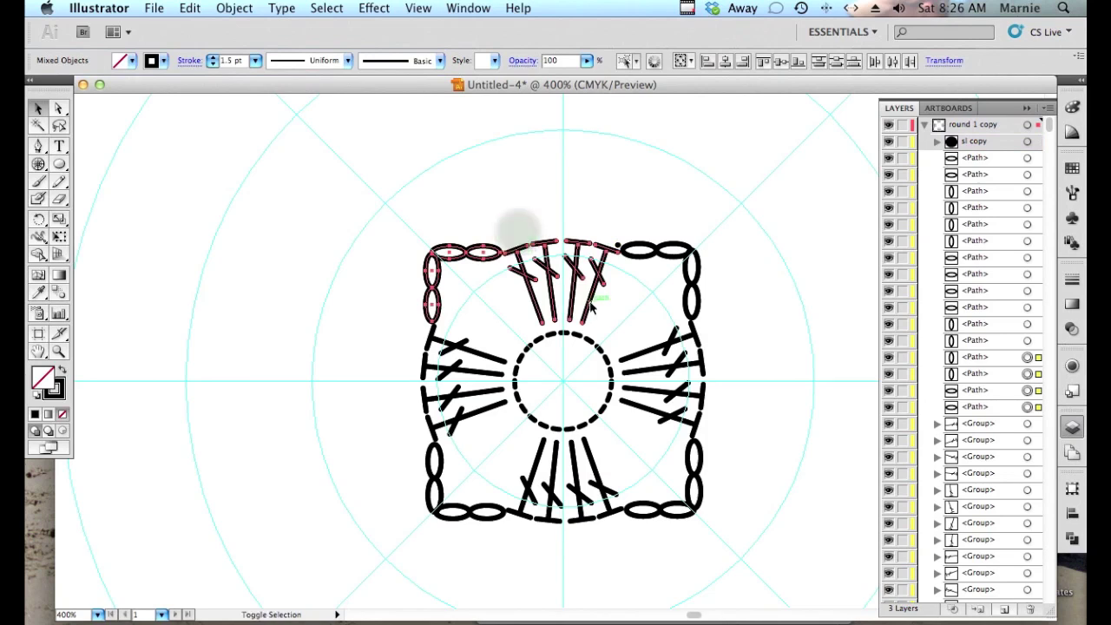
pyautogui.keyDown('shift'); pyautogui.click(596, 293); pyautogui.keyUp('shift')
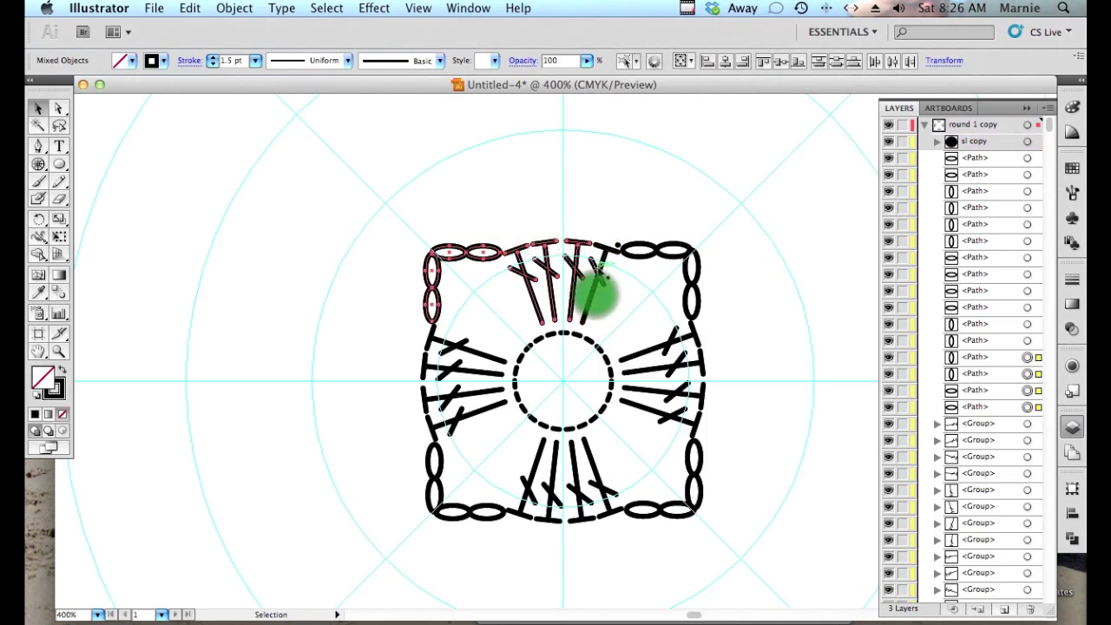
pyautogui.keyDown('shift'); pyautogui.click(596, 295); pyautogui.keyUp('shift')
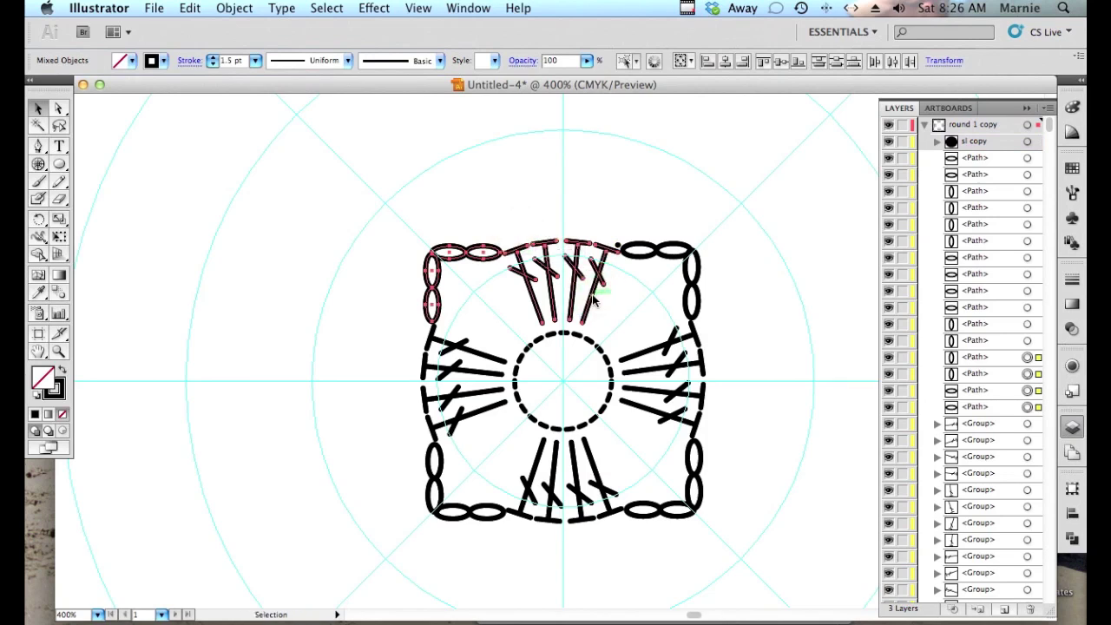
pyautogui.moveTo(594, 298); pyautogui.dragTo(488, 248)
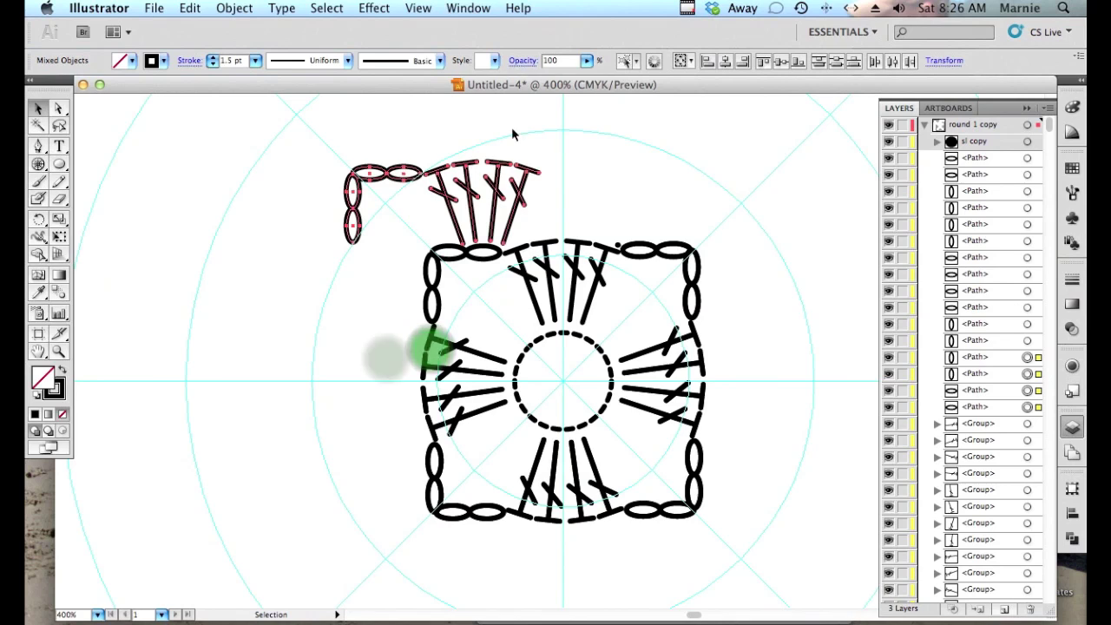
# Move the copied left cluster and lower-left corner chains outward, down and to the left of the round 1 square.
pyautogui.click(386, 358)
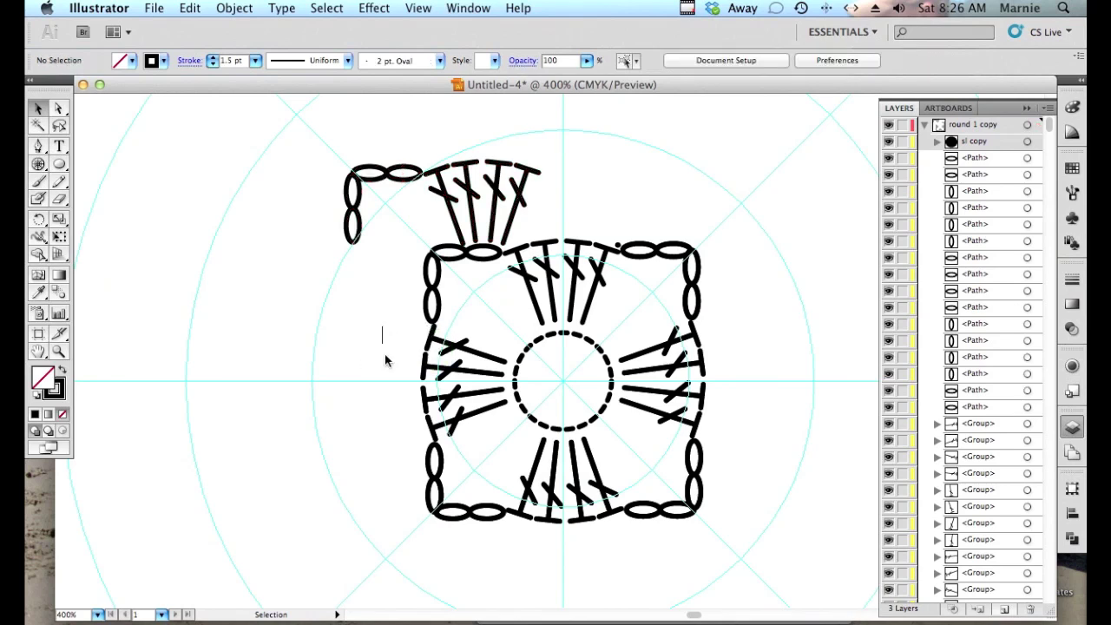
pyautogui.moveTo(386, 358); pyautogui.dragTo(501, 552)
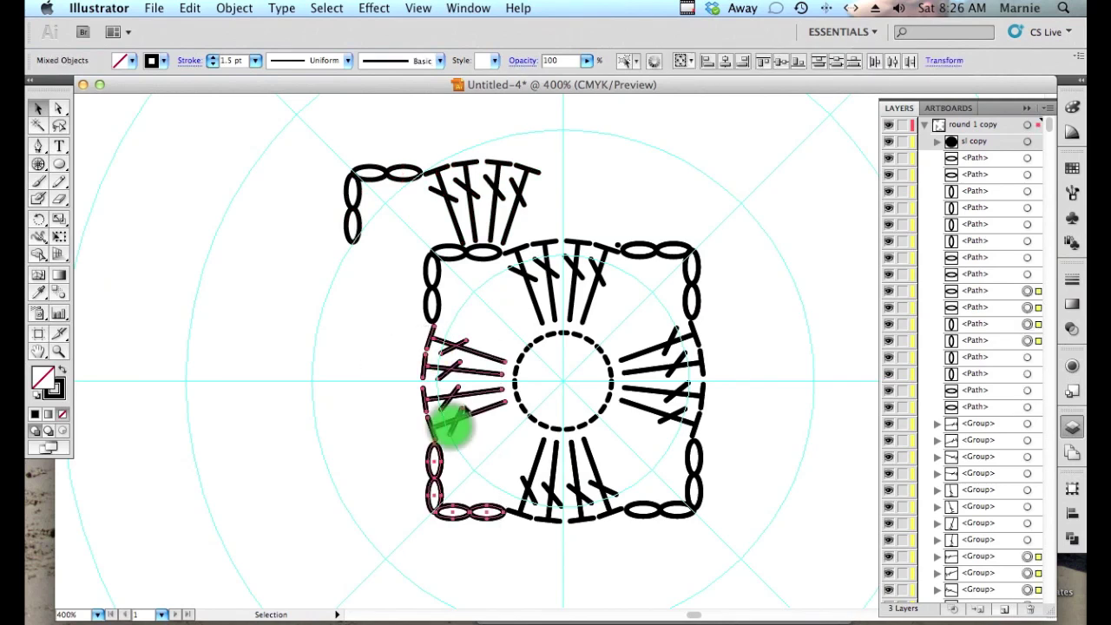
pyautogui.click(451, 418)
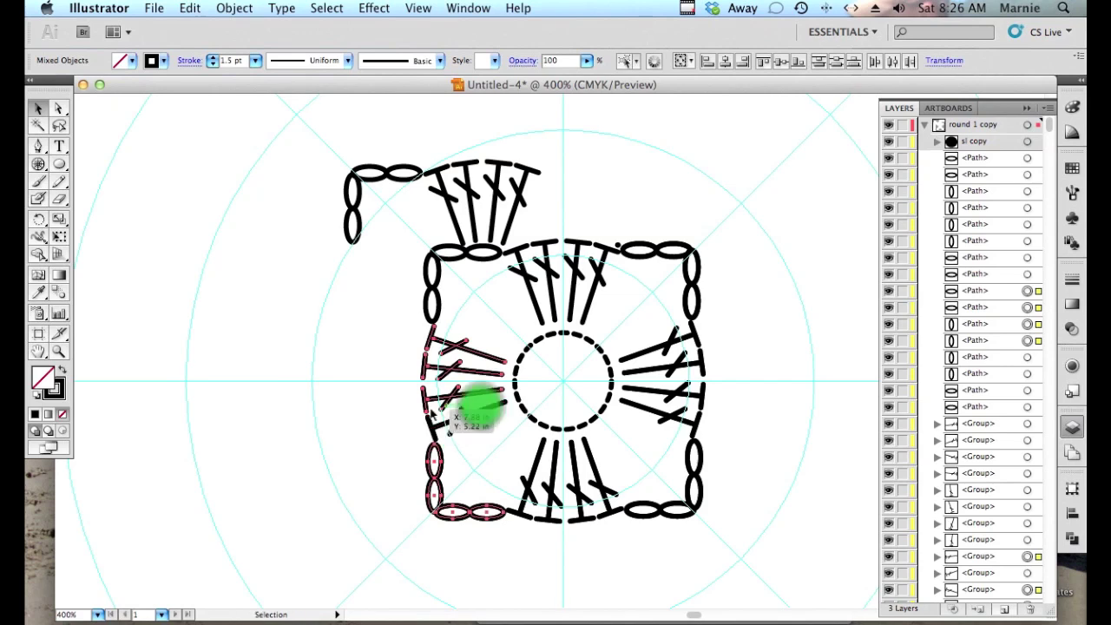
pyautogui.click(443, 422)
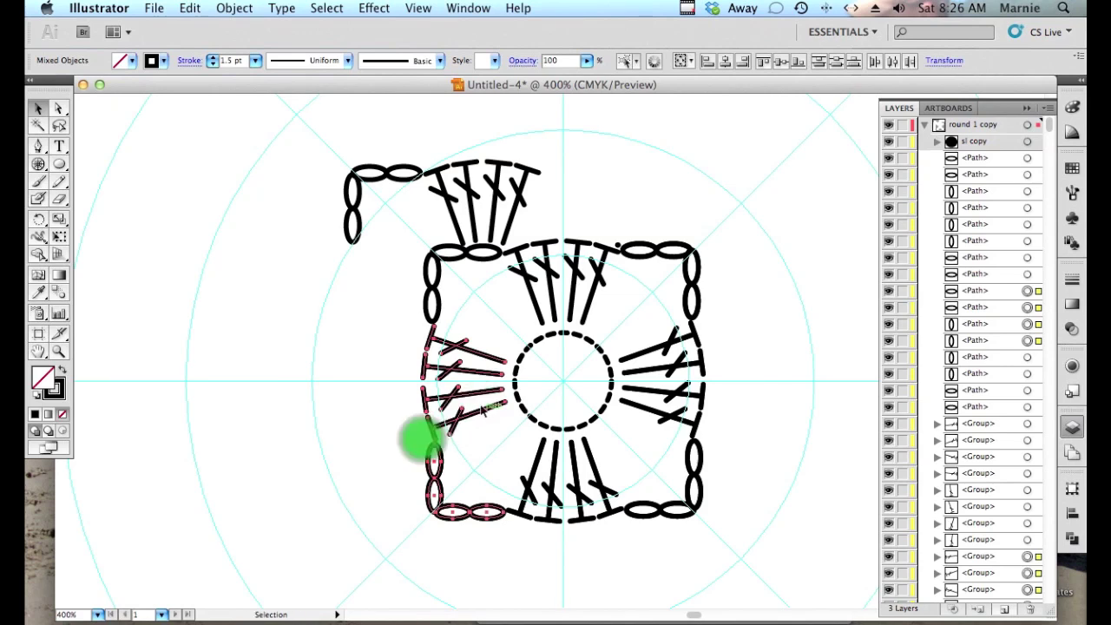
pyautogui.moveTo(481, 411); pyautogui.dragTo(375, 469)
# Move the copied bottom cluster and lower-right corner chains, without the right cluster's stitch, outward, down and to the right of the square.
pyautogui.scroll(-1, 717, 404)
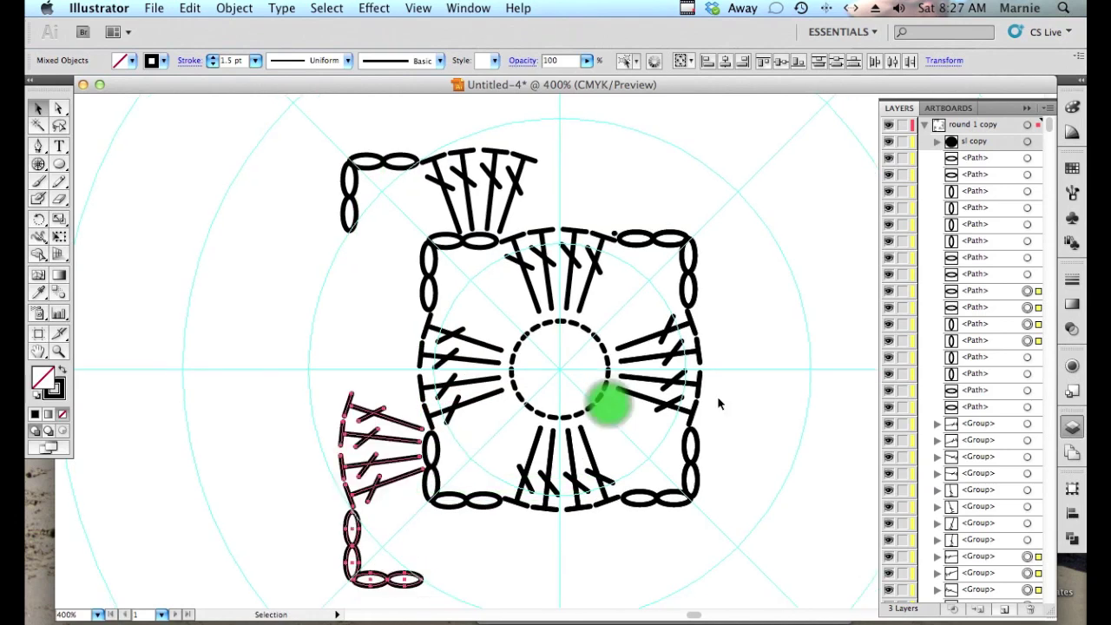
pyautogui.scroll(-3, 717, 401)
pyautogui.moveTo(715, 446); pyautogui.dragTo(517, 336)
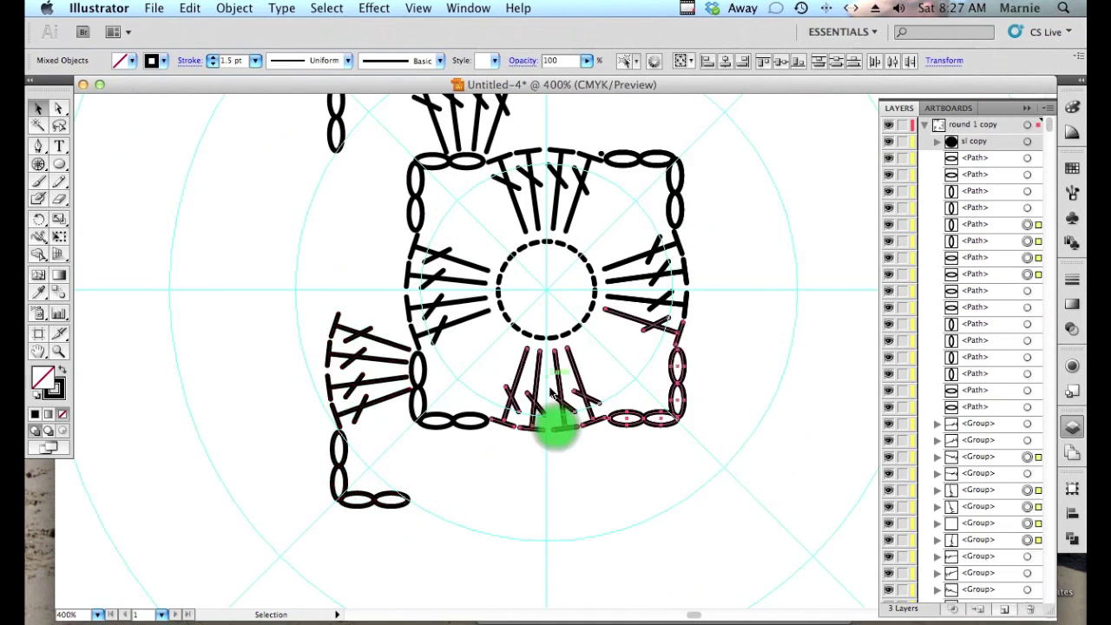
pyautogui.moveTo(519, 379); pyautogui.dragTo(602, 371)
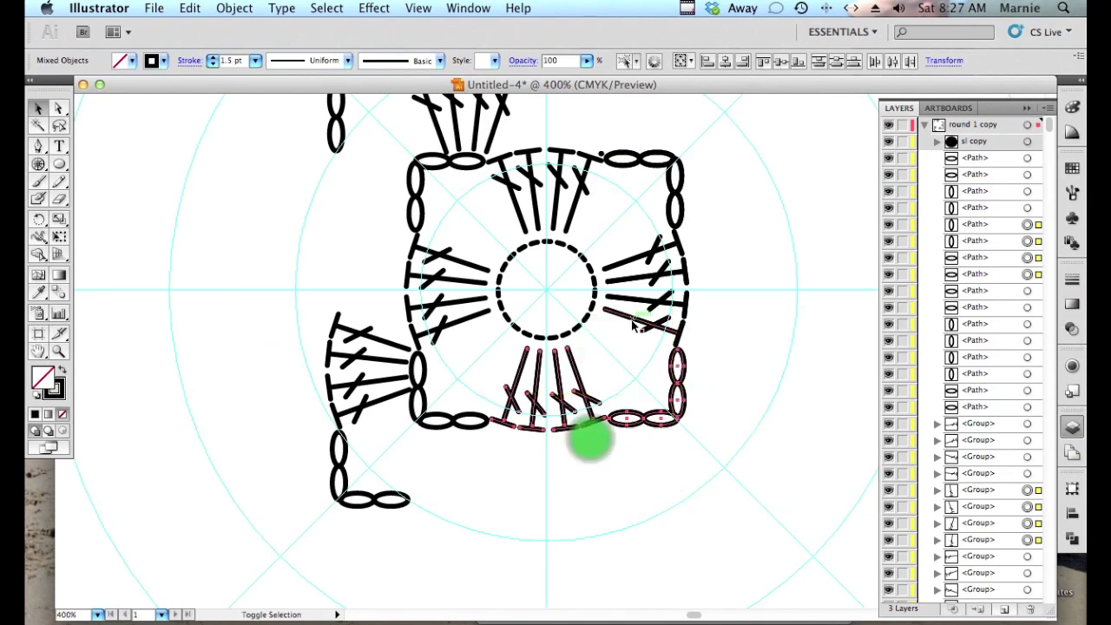
pyautogui.moveTo(550, 402); pyautogui.dragTo(623, 459)
# Move the copied right cluster, upper-right corner chains and slip stitch dot outward, up and to the right of the round 1 square.
pyautogui.scroll(2, 767, 198)
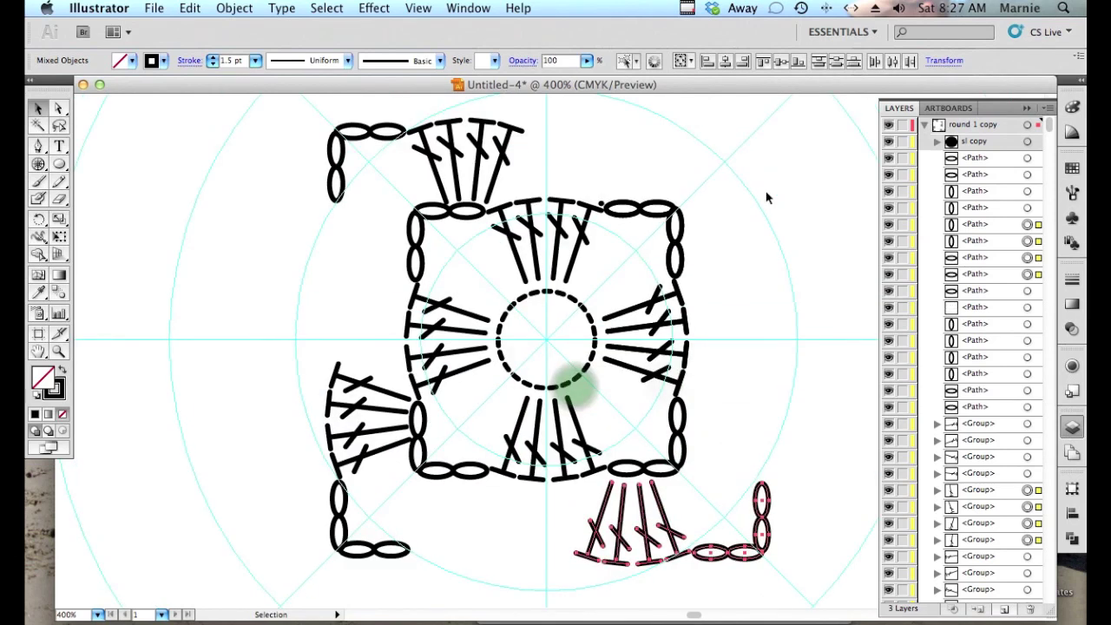
pyautogui.moveTo(759, 167); pyautogui.dragTo(574, 385)
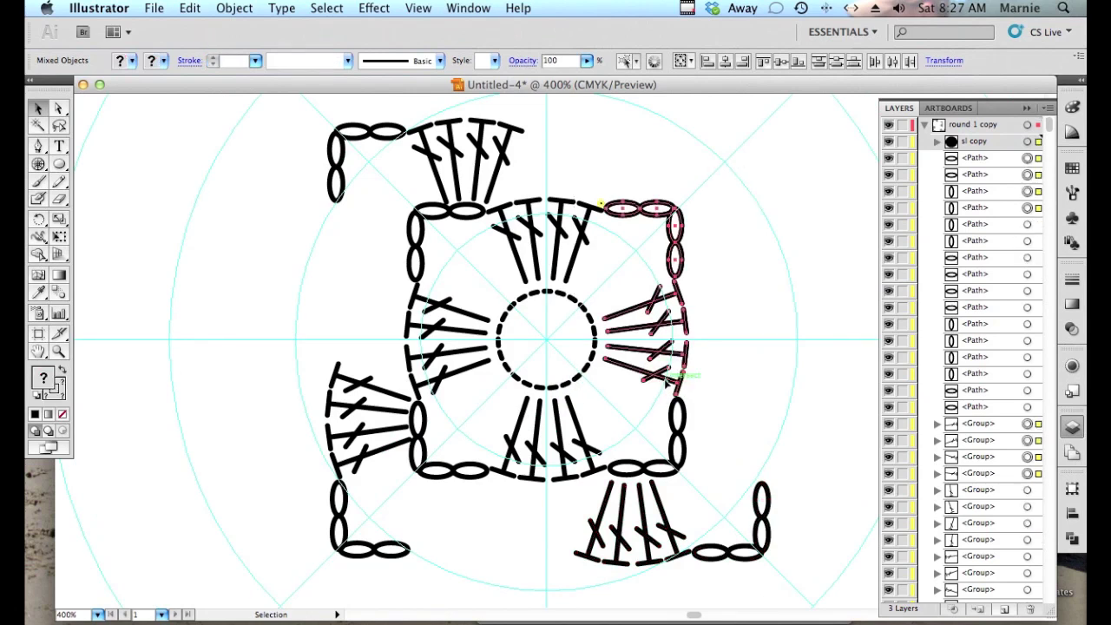
pyautogui.moveTo(668, 382); pyautogui.dragTo(735, 272)
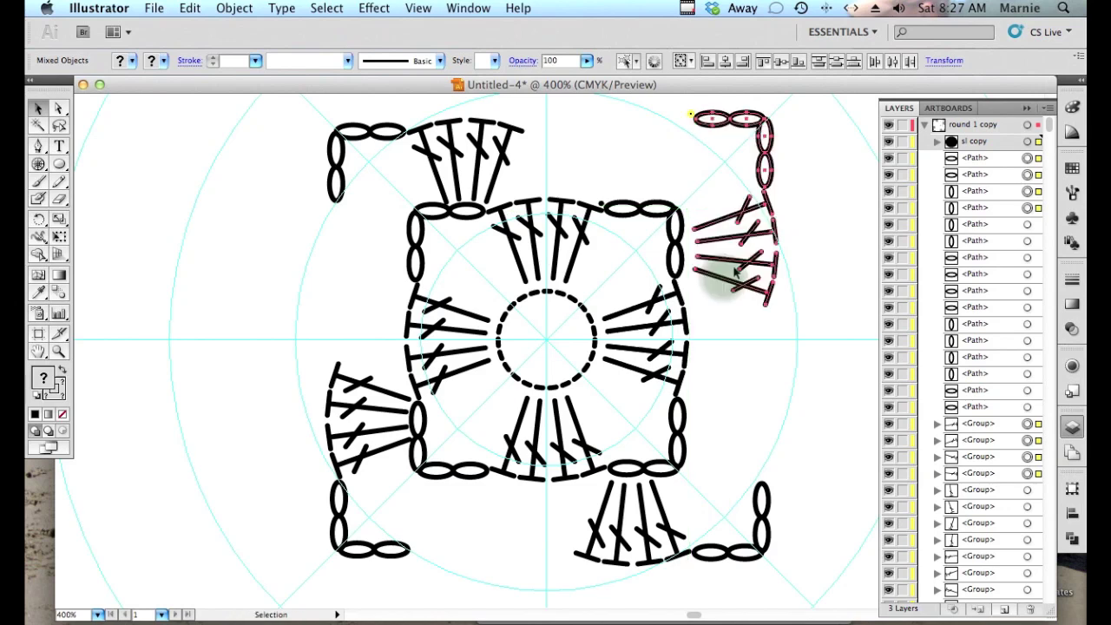
pyautogui.click(732, 276)
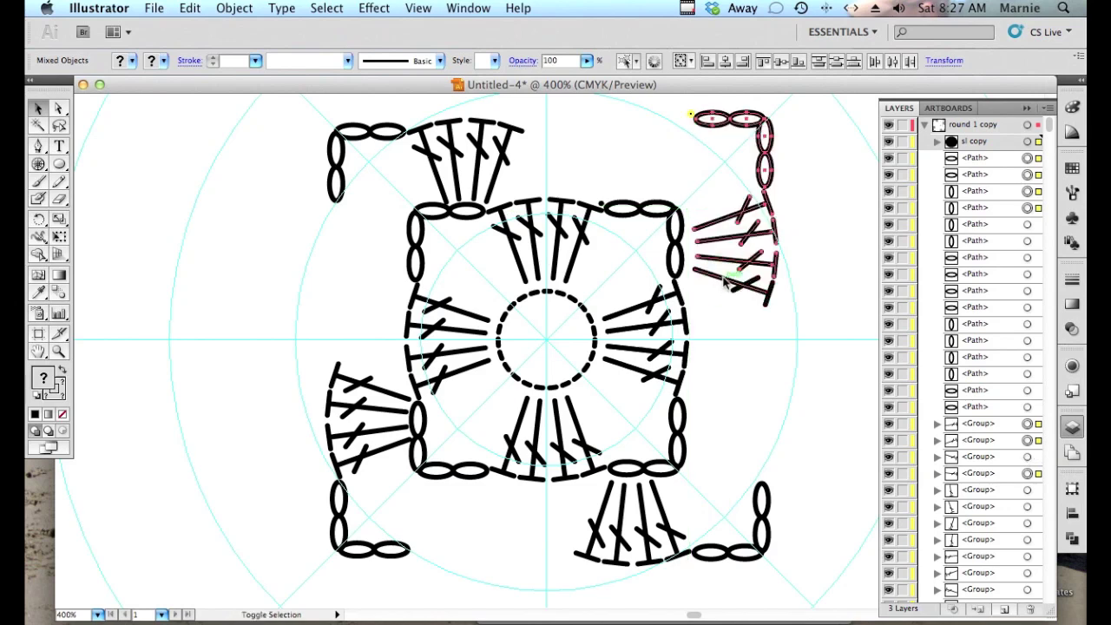
pyautogui.click(724, 281)
pyautogui.click(719, 285)
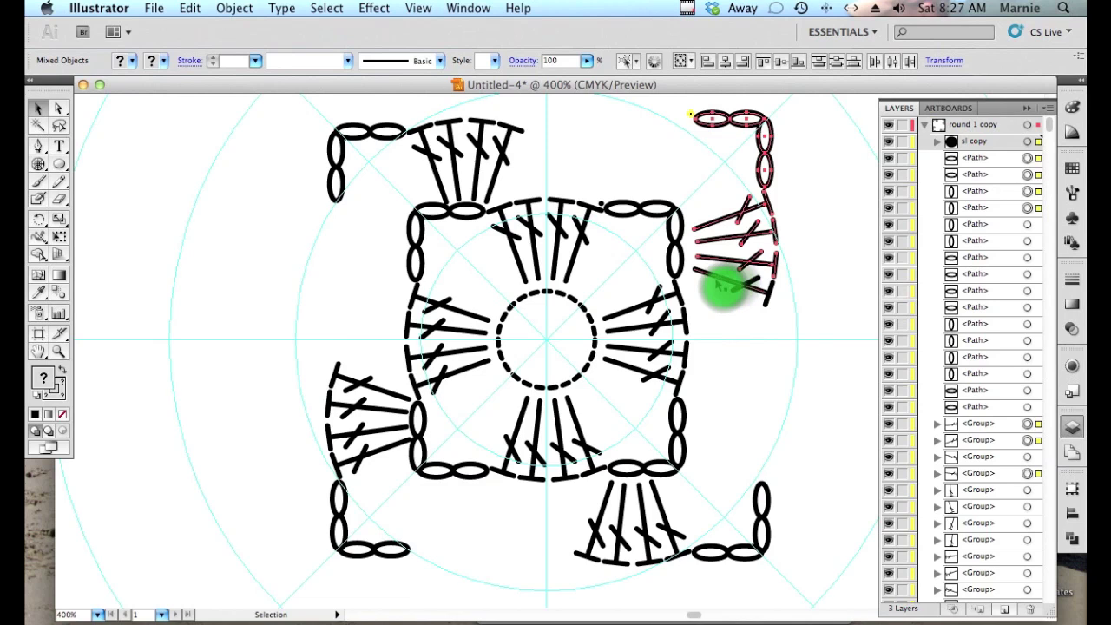
pyautogui.moveTo(733, 286)
pyautogui.mouseDown()
pyautogui.moveTo(796, 285)
pyautogui.moveTo(723, 288)
pyautogui.moveTo(710, 271)
pyautogui.moveTo(797, 228)
pyautogui.moveTo(750, 285)
pyautogui.moveTo(730, 290)
pyautogui.mouseUp()
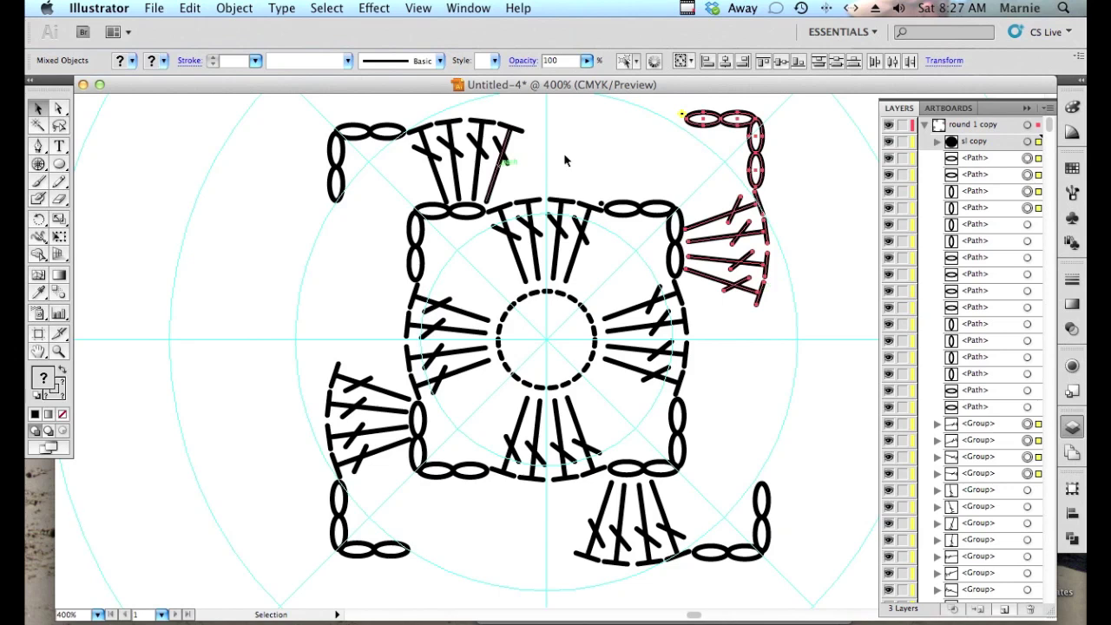
# Duplicate the outer top cluster with its two horizontal corner chains to the right, toward the upper-right corner.
pyautogui.scroll(2, 446, 281)
pyautogui.click(365, 194)
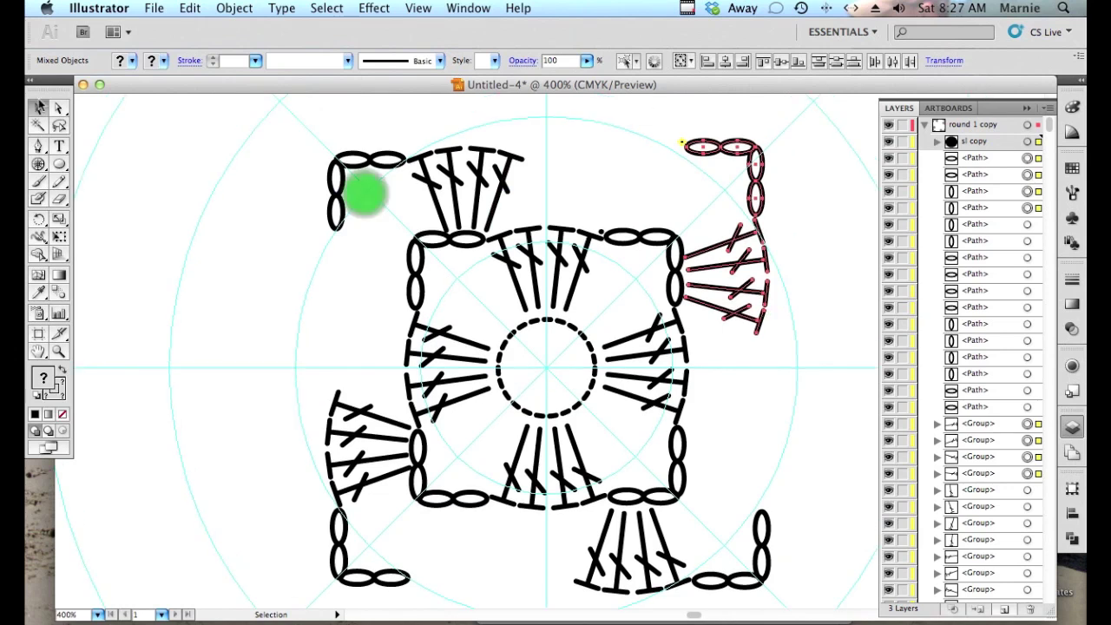
pyautogui.moveTo(552, 136); pyautogui.dragTo(354, 178)
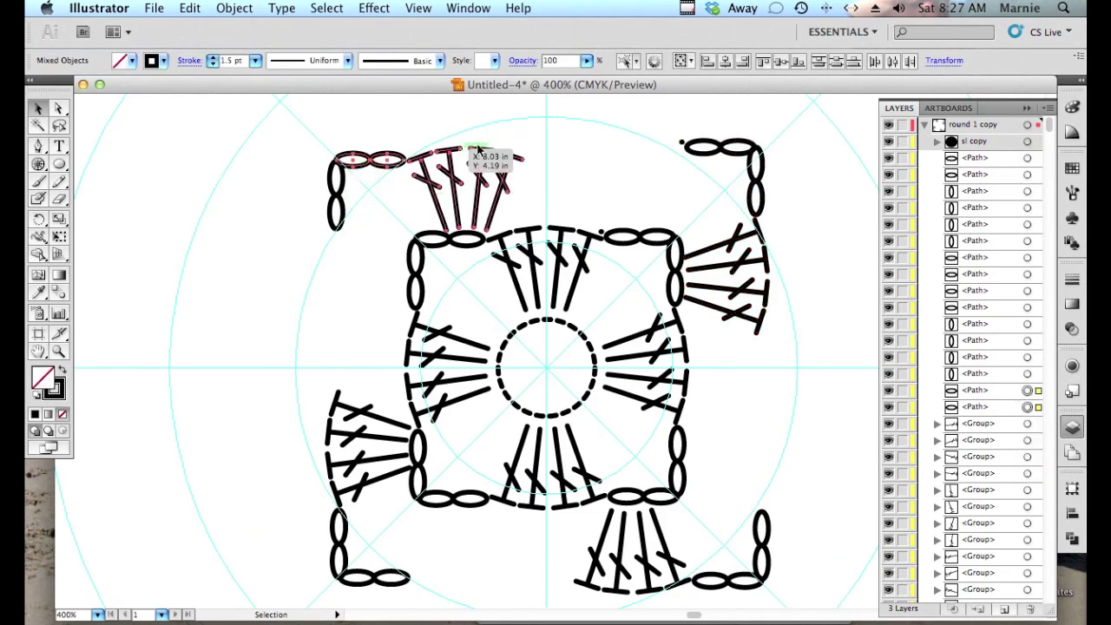
pyautogui.click(453, 164)
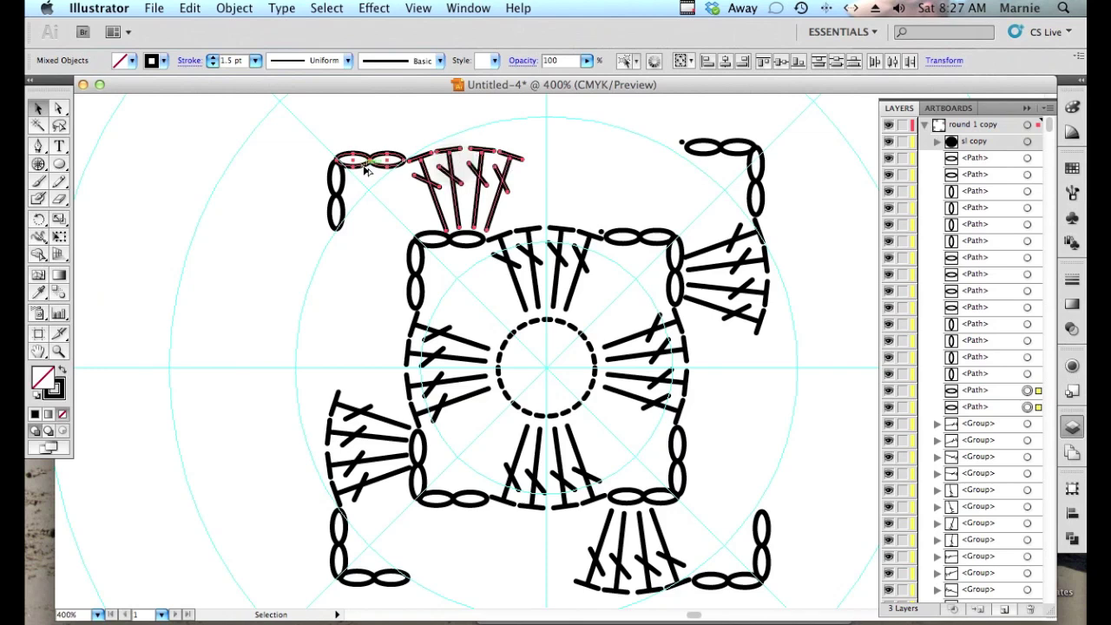
pyautogui.moveTo(365, 170); pyautogui.dragTo(553, 150)
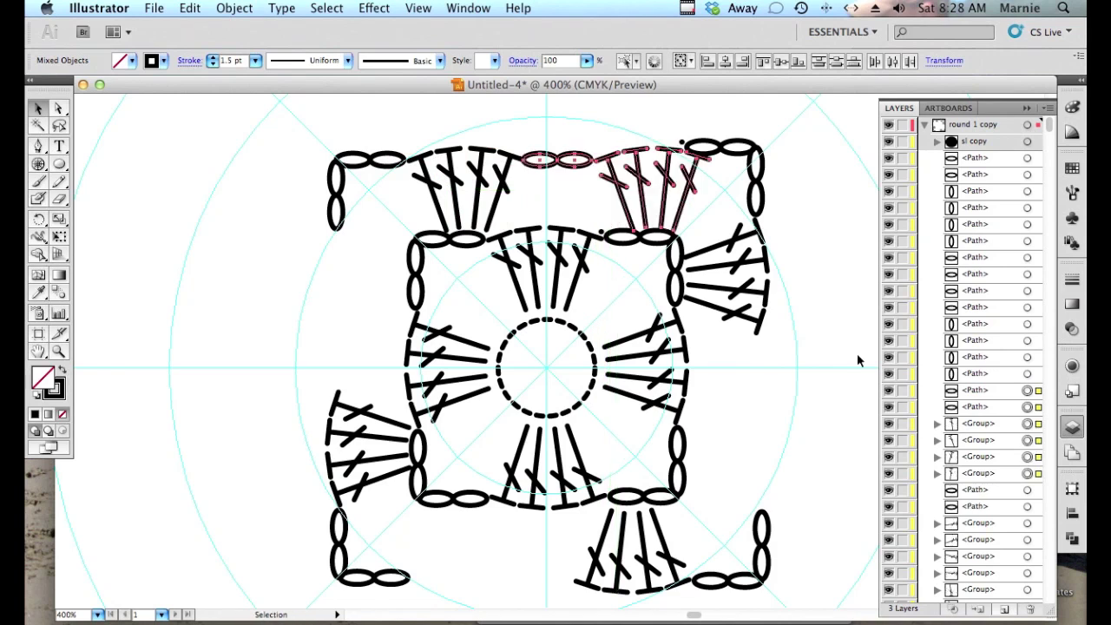
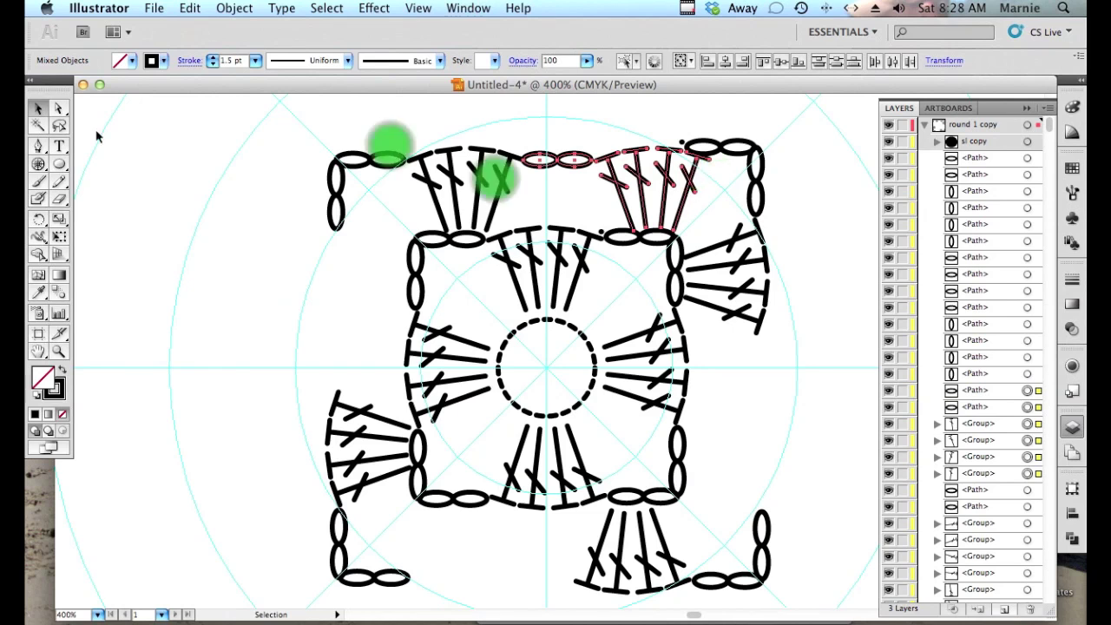
# Shift the outer upper-left corner chains and top cluster slightly outward from the round 1 square.
pyautogui.moveTo(249, 120); pyautogui.dragTo(484, 202)
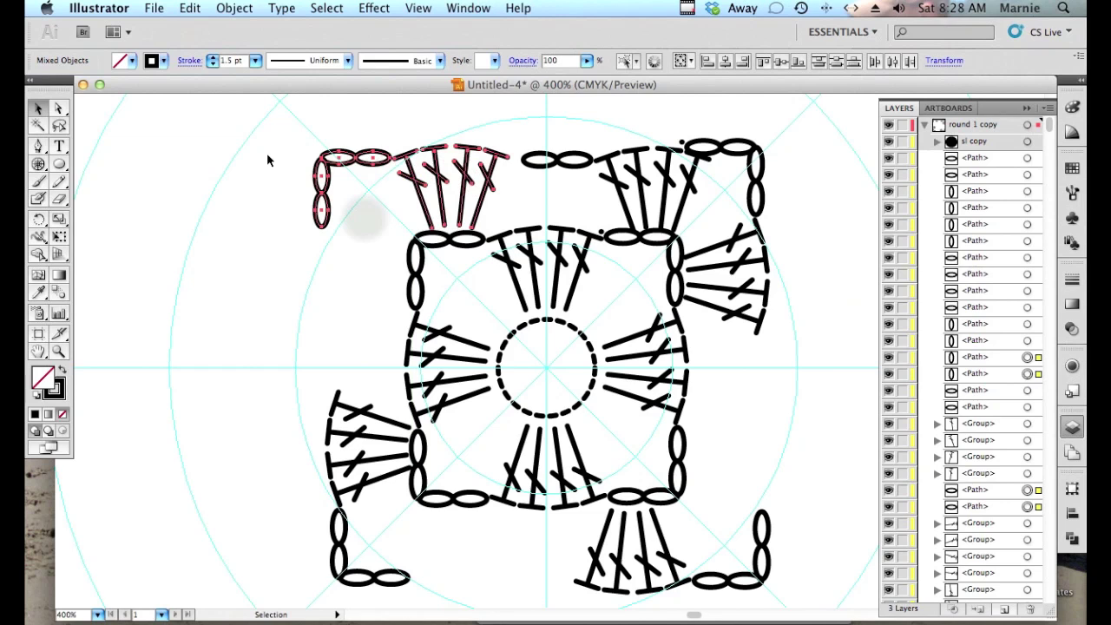
pyautogui.moveTo(268, 135); pyautogui.dragTo(361, 216)
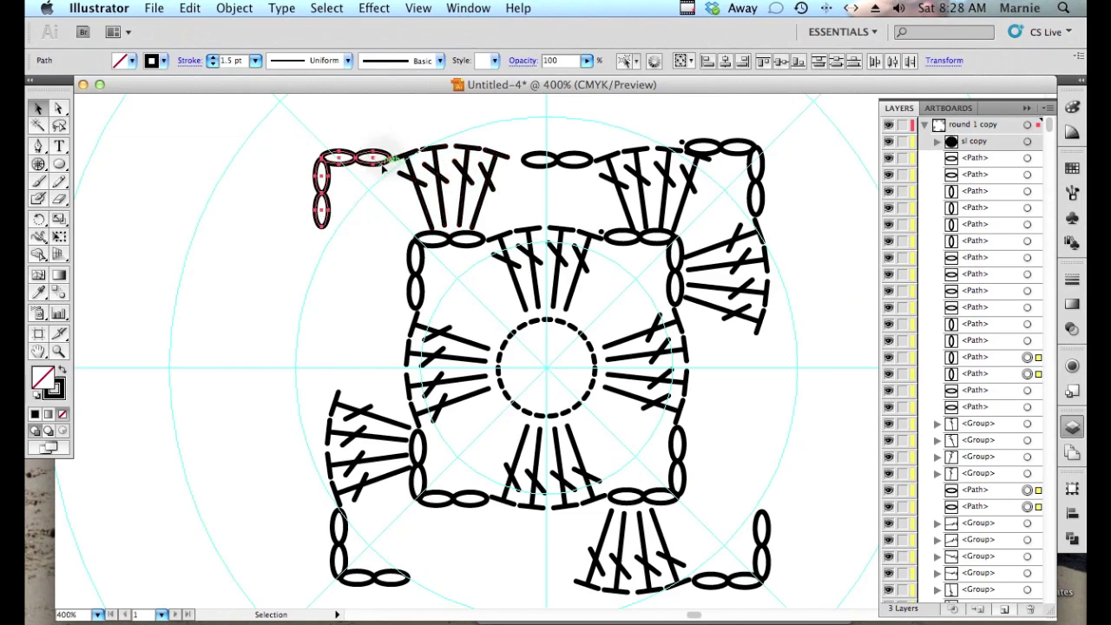
pyautogui.moveTo(383, 169); pyautogui.dragTo(483, 192)
# Delete the outer top-right, right, bottom and left pieces, keeping only the upper-left corner chains and their top cluster.
pyautogui.moveTo(536, 131)
pyautogui.mouseDown()
pyautogui.moveTo(800, 233)
pyautogui.moveTo(831, 545)
pyautogui.moveTo(818, 485)
pyautogui.mouseUp()
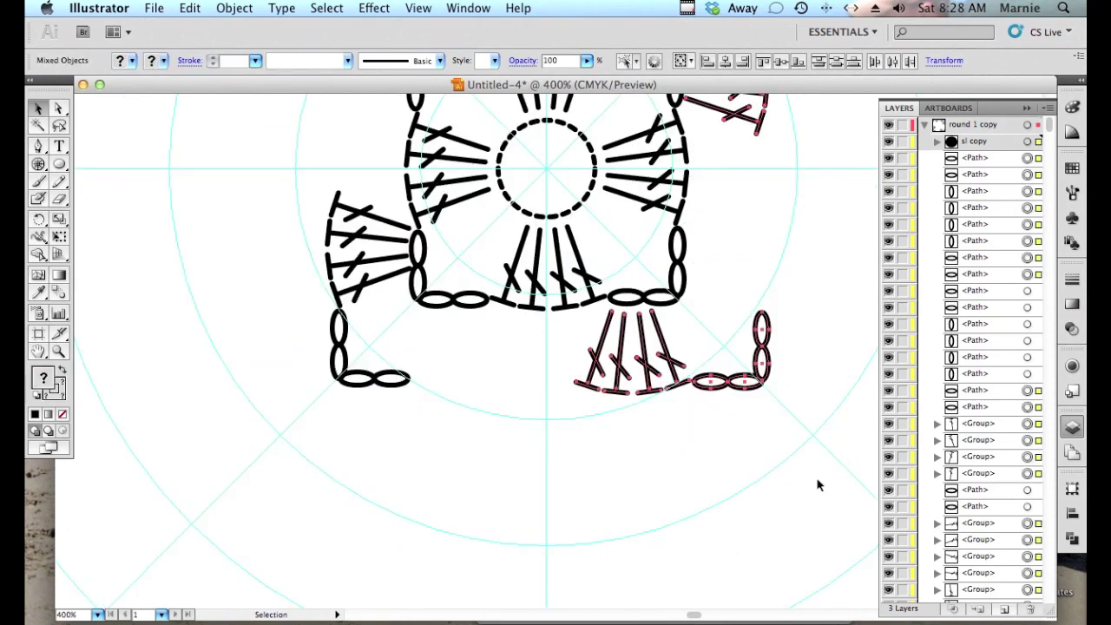
pyautogui.press('Delete')
pyautogui.scroll(4, 768, 445)
pyautogui.scroll(1, 223, 405)
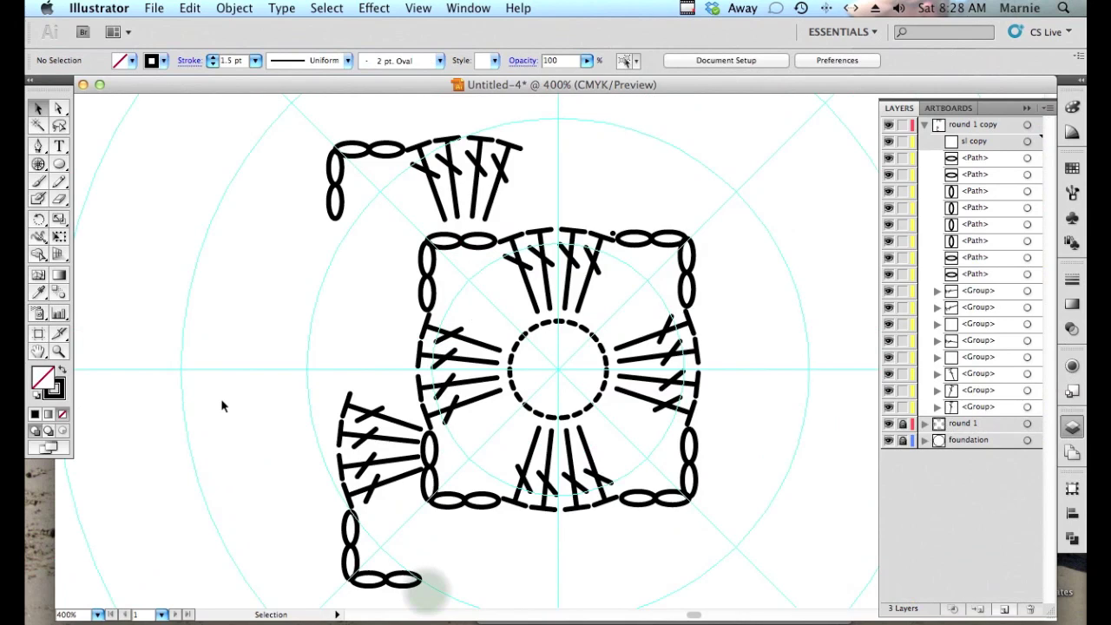
pyautogui.moveTo(248, 365); pyautogui.dragTo(428, 596)
pyautogui.press('Delete')
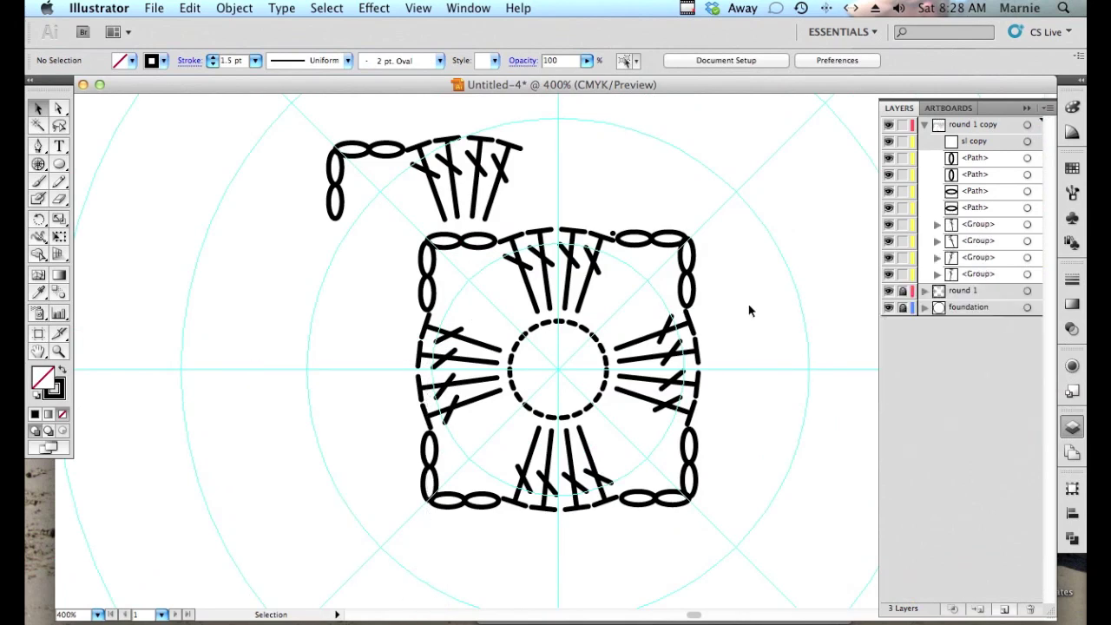
# Duplicate the remaining top cluster and its two horizontal chains to the right so the copied chains follow the original cluster.
pyautogui.click(371, 207)
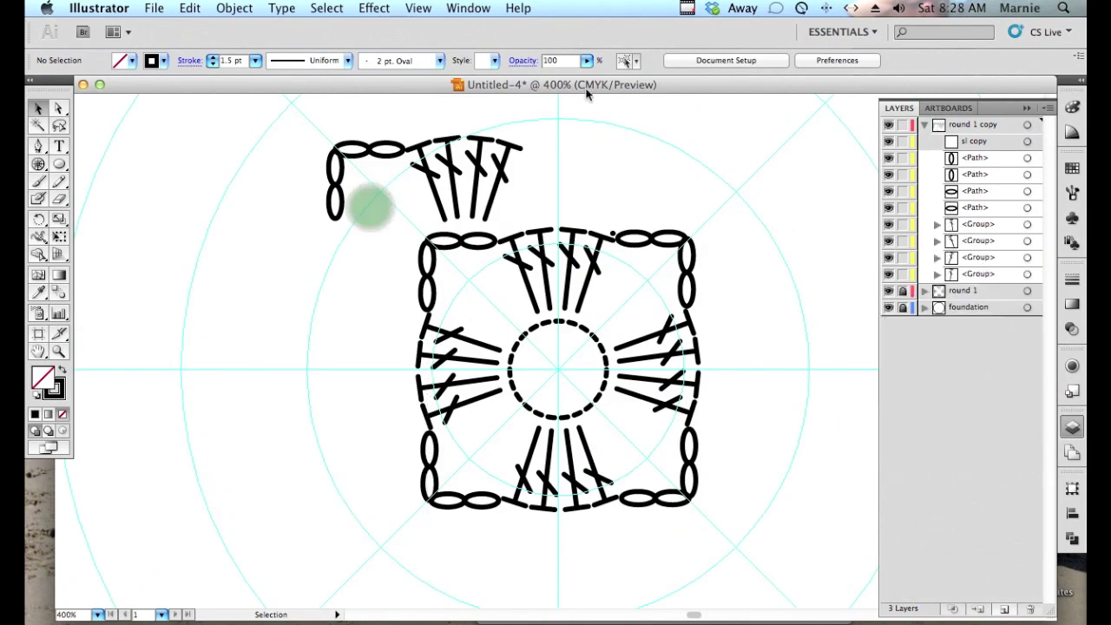
pyautogui.moveTo(517, 124); pyautogui.dragTo(372, 209)
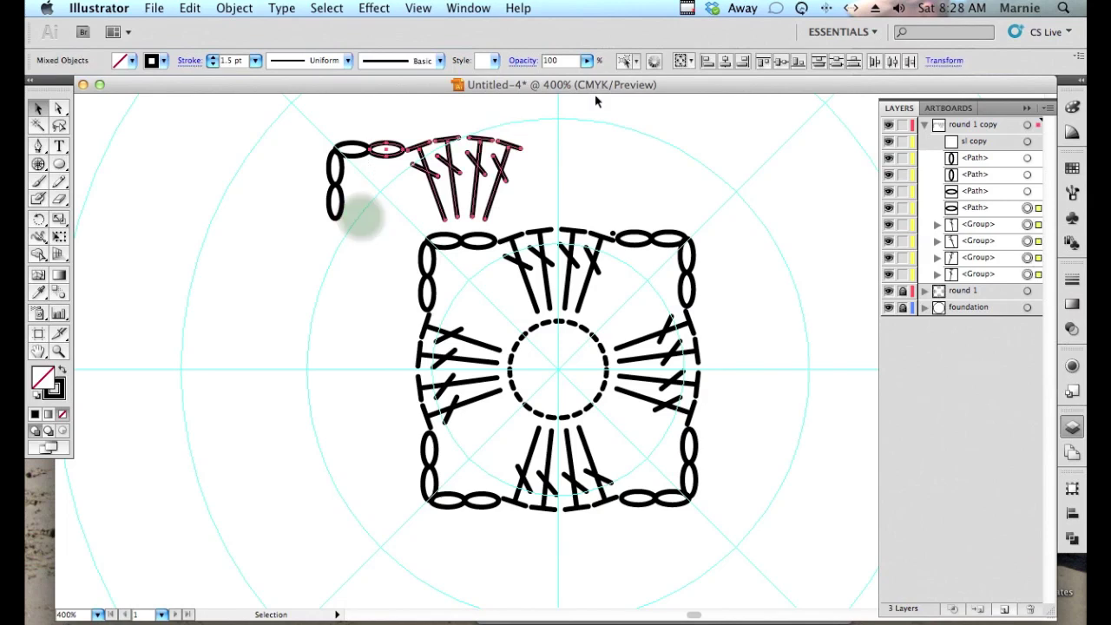
pyautogui.moveTo(543, 127); pyautogui.dragTo(350, 218)
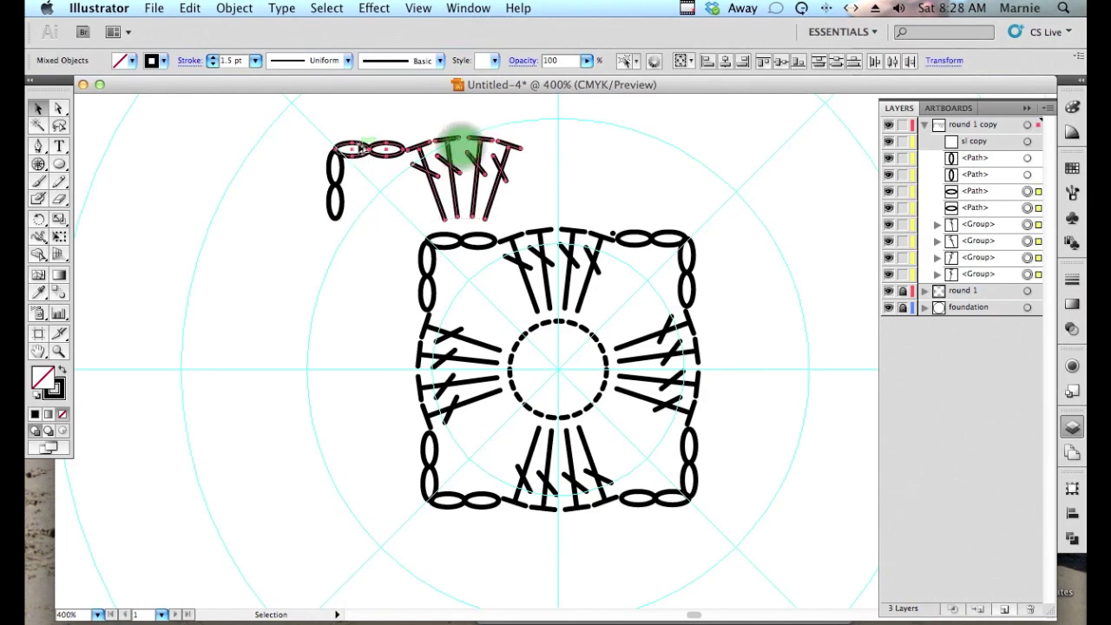
pyautogui.moveTo(360, 150); pyautogui.dragTo(548, 153)
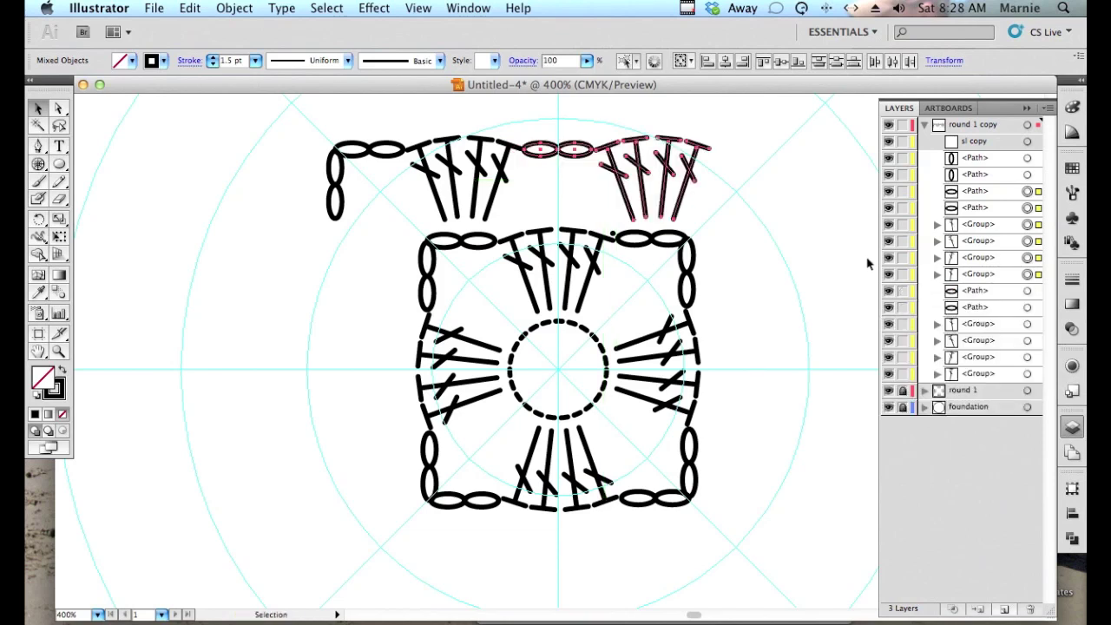
# Nudge both outer top clusters and the two chains between them slightly down toward the round 1 square.
pyautogui.click(651, 178)
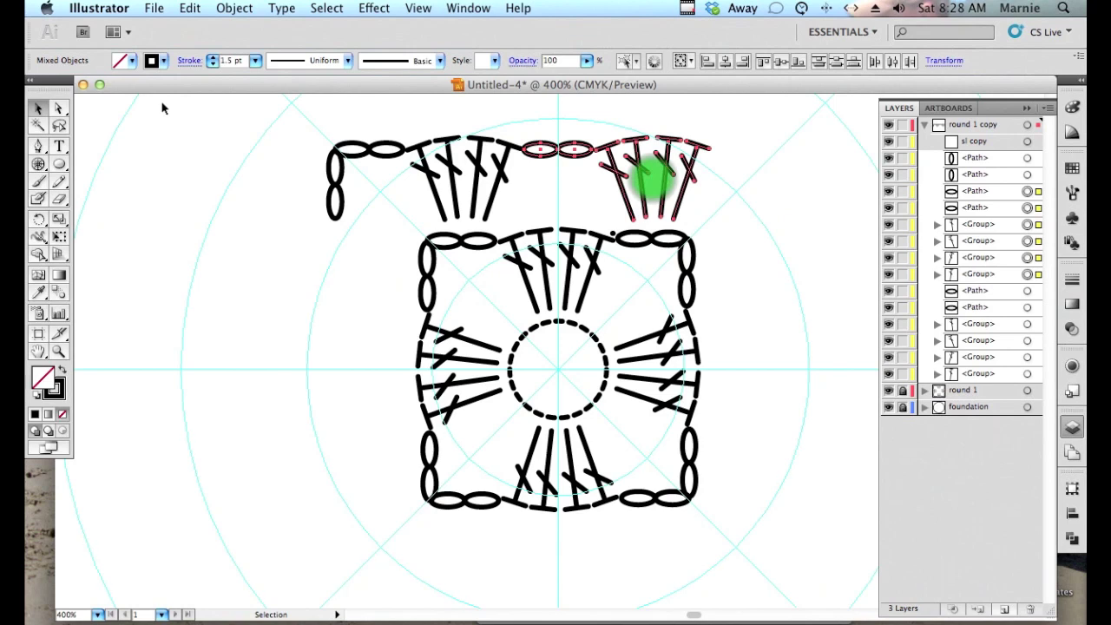
pyautogui.moveTo(414, 122); pyautogui.dragTo(647, 176)
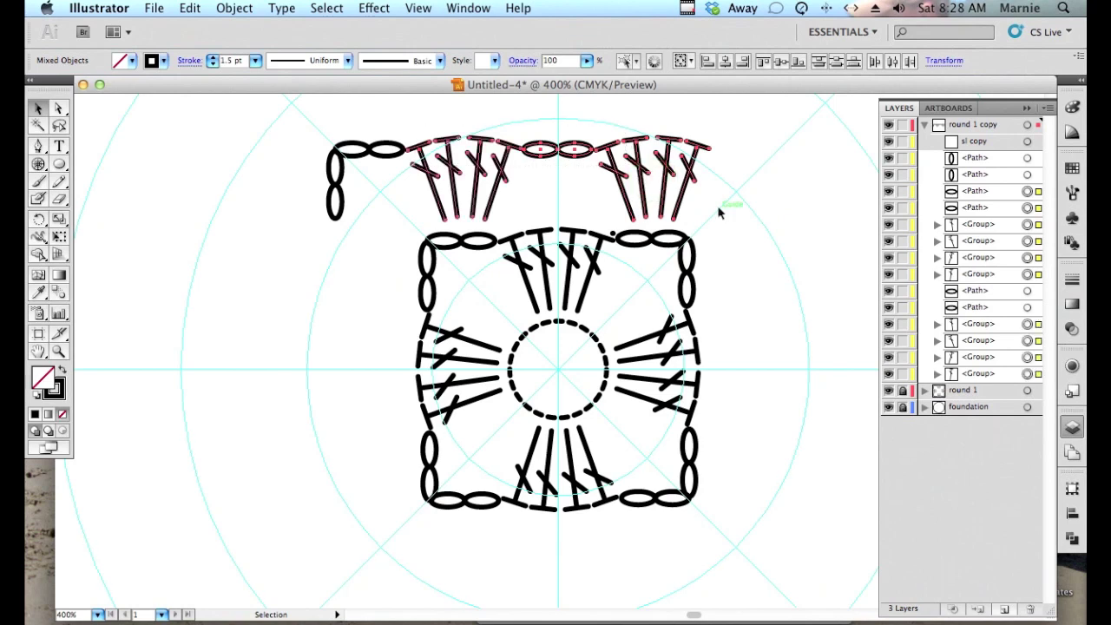
pyautogui.press('Down')
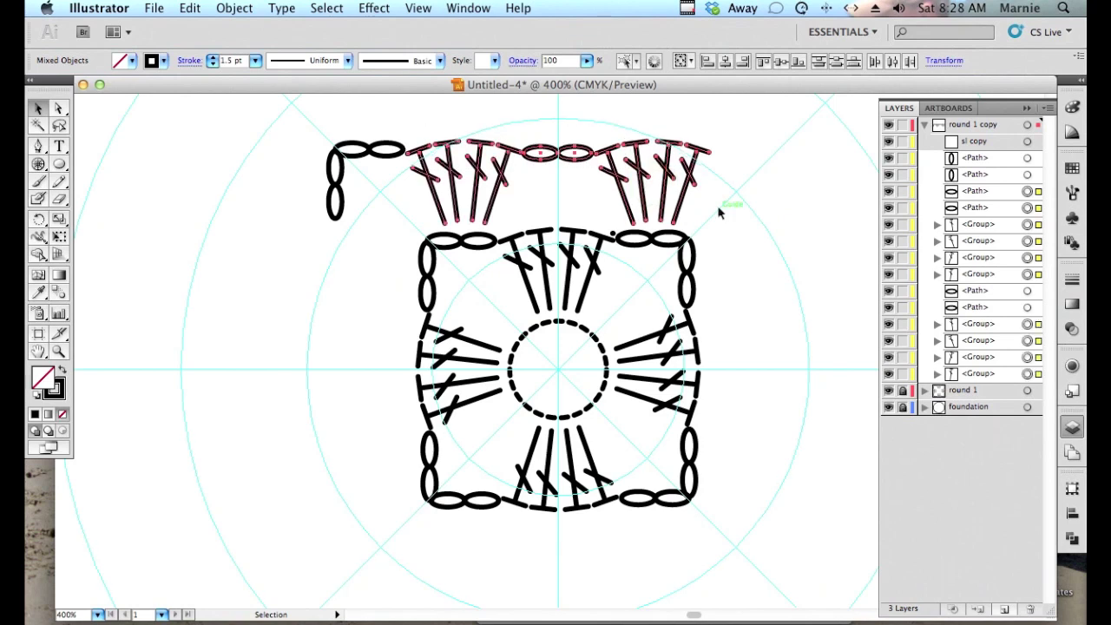
# Rotate a copy of the whole outer top side 90° about the chart's center and repeat it to complete all four sides.
pyautogui.keyDown('shift'); pyautogui.click(680, 216); pyautogui.keyUp('shift')
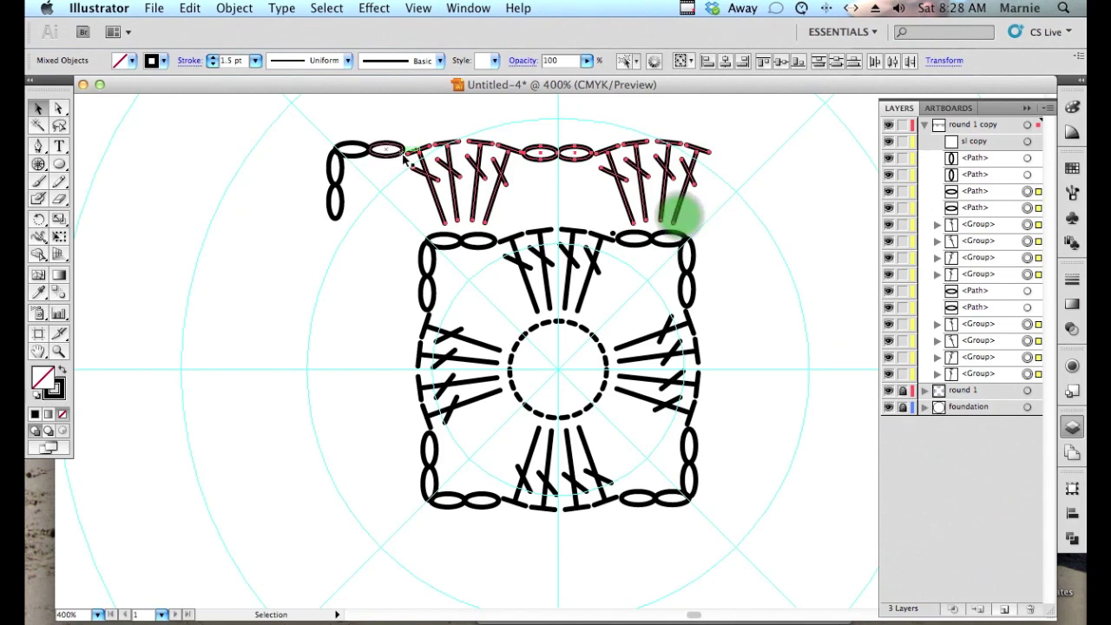
pyautogui.moveTo(270, 118); pyautogui.dragTo(665, 220)
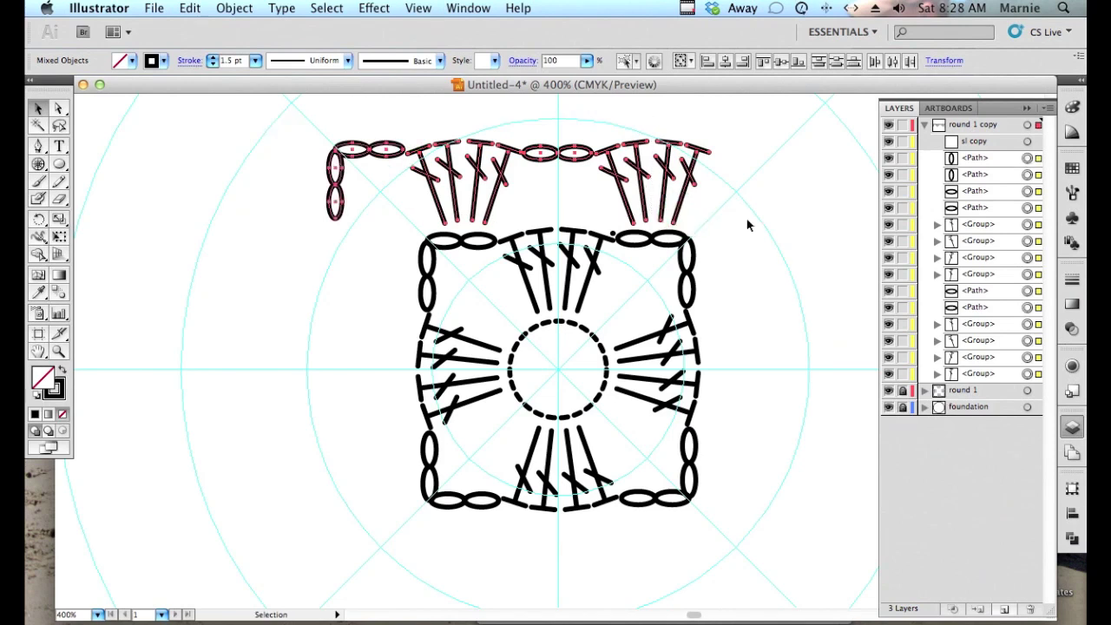
pyautogui.press('r')
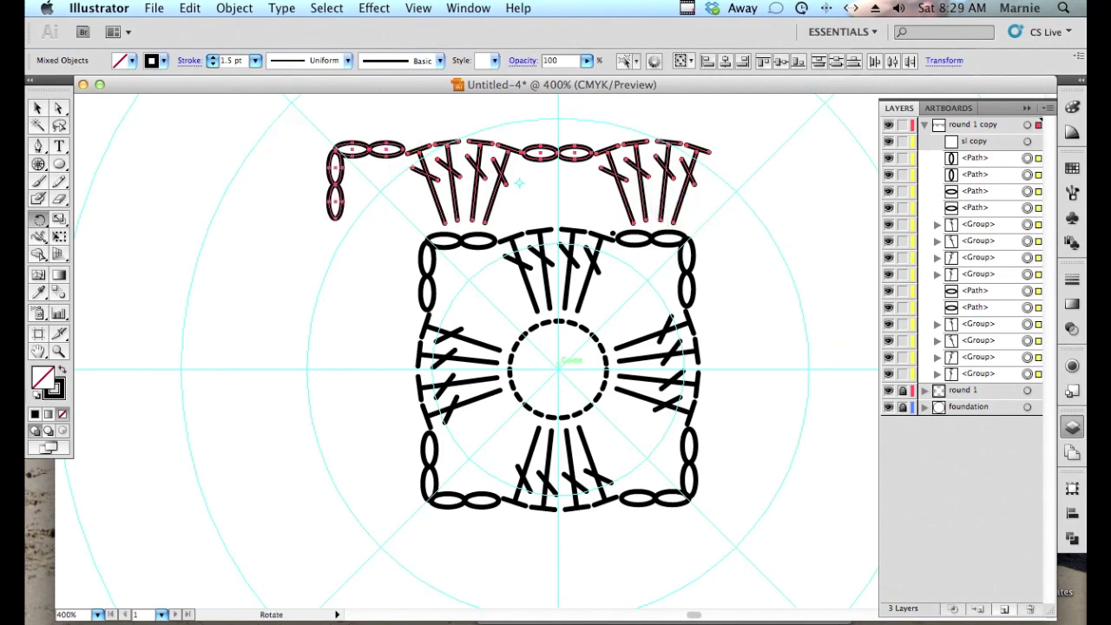
pyautogui.click(559, 368)
pyautogui.click(559, 370)
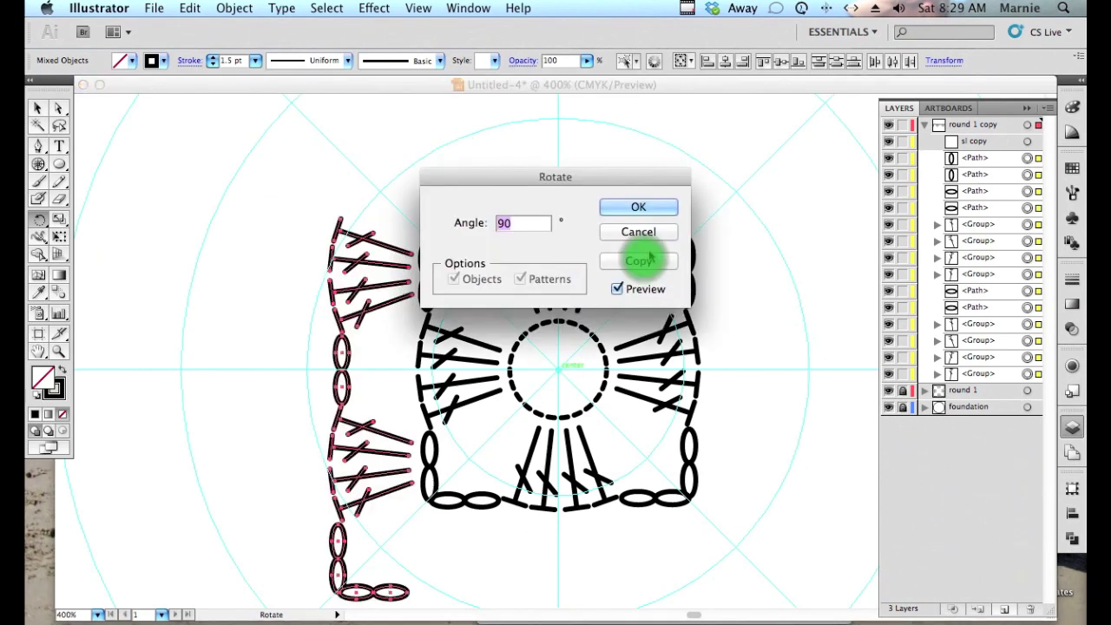
pyautogui.click(651, 256)
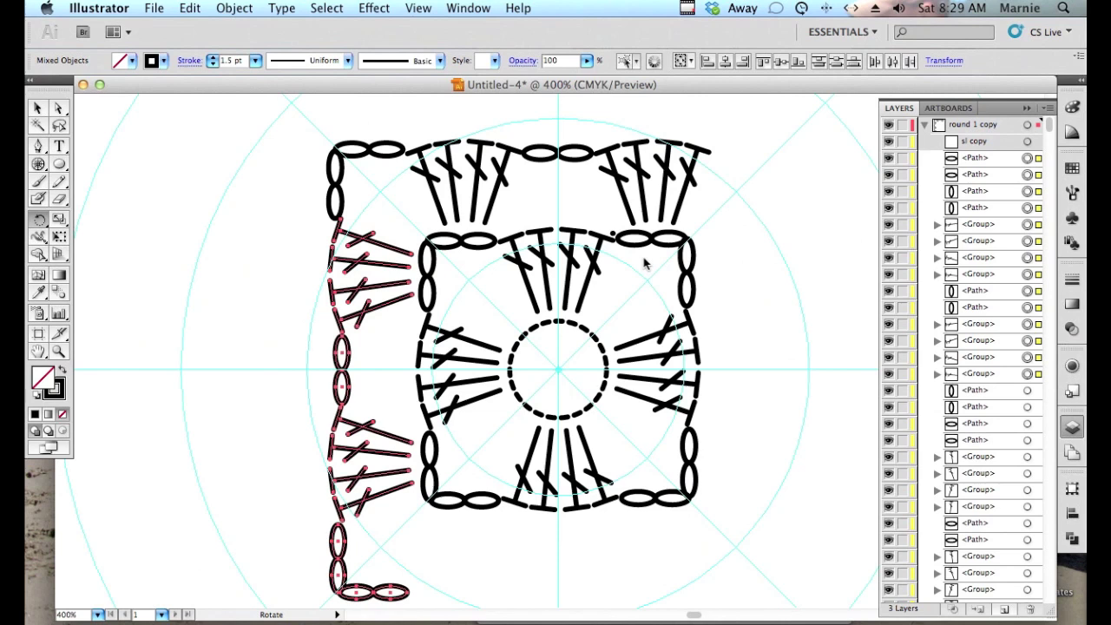
pyautogui.press('super+d')
pyautogui.press('super+d')
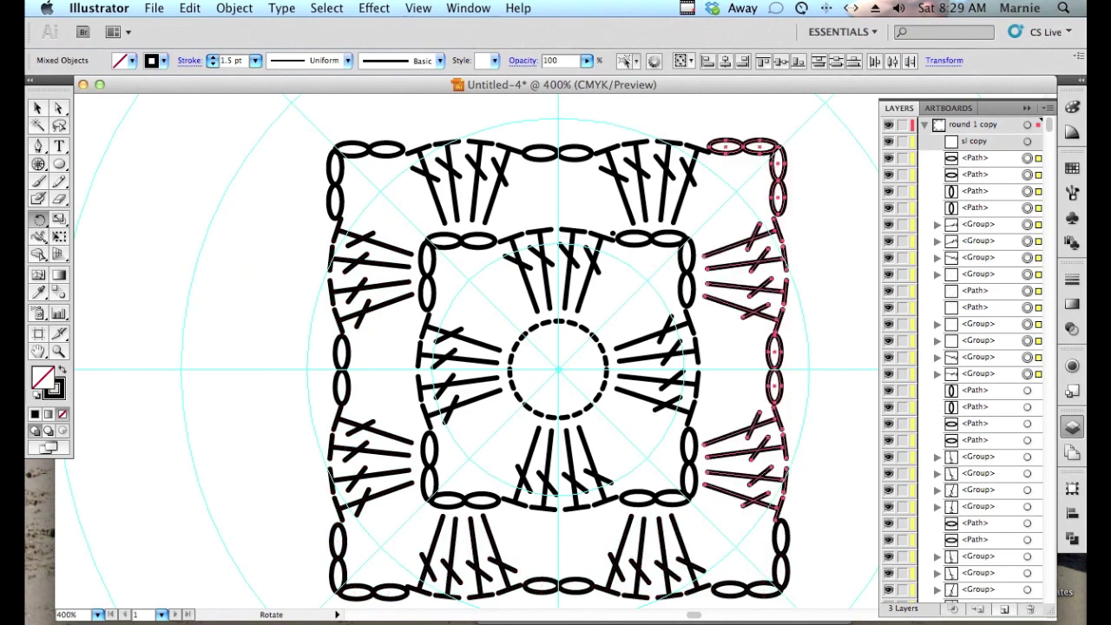
# Unlock the round 1 layer and copy its slip stitch dot into the round 1 copy layer.
pyautogui.click(1040, 157)
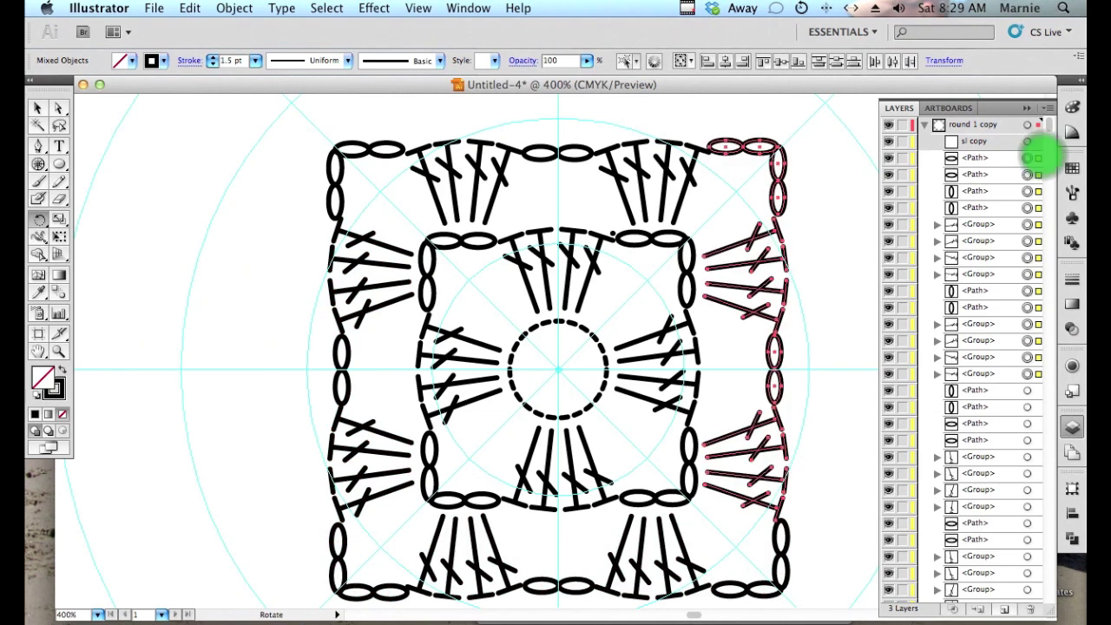
pyautogui.click(39, 109)
pyautogui.click(936, 148)
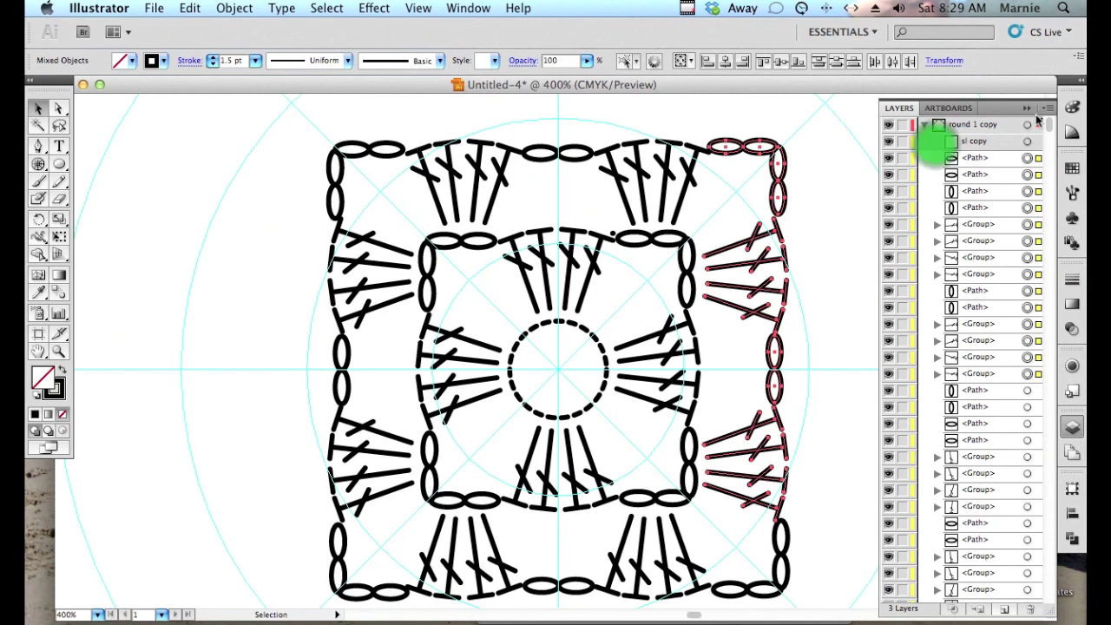
pyautogui.click(925, 126)
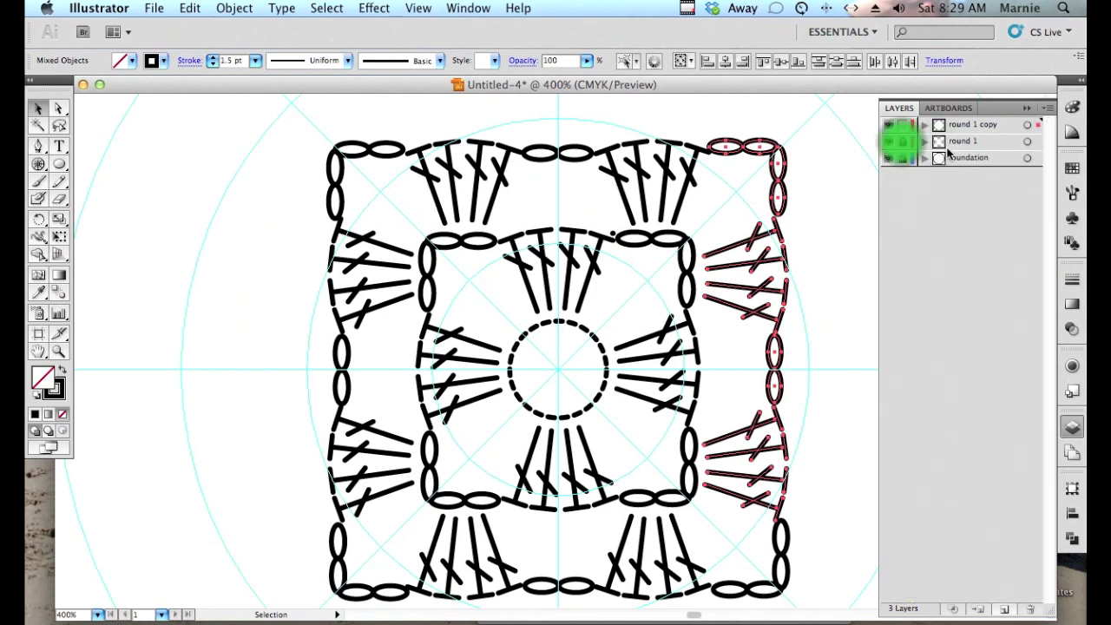
pyautogui.click(902, 142)
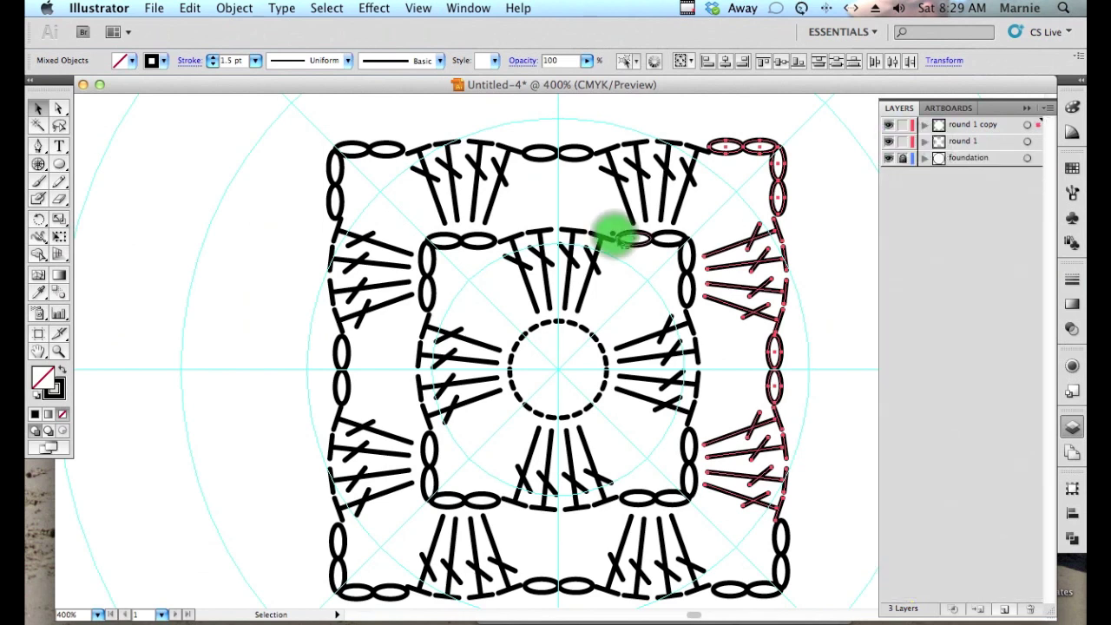
pyautogui.click(614, 233)
pyautogui.click(1037, 139)
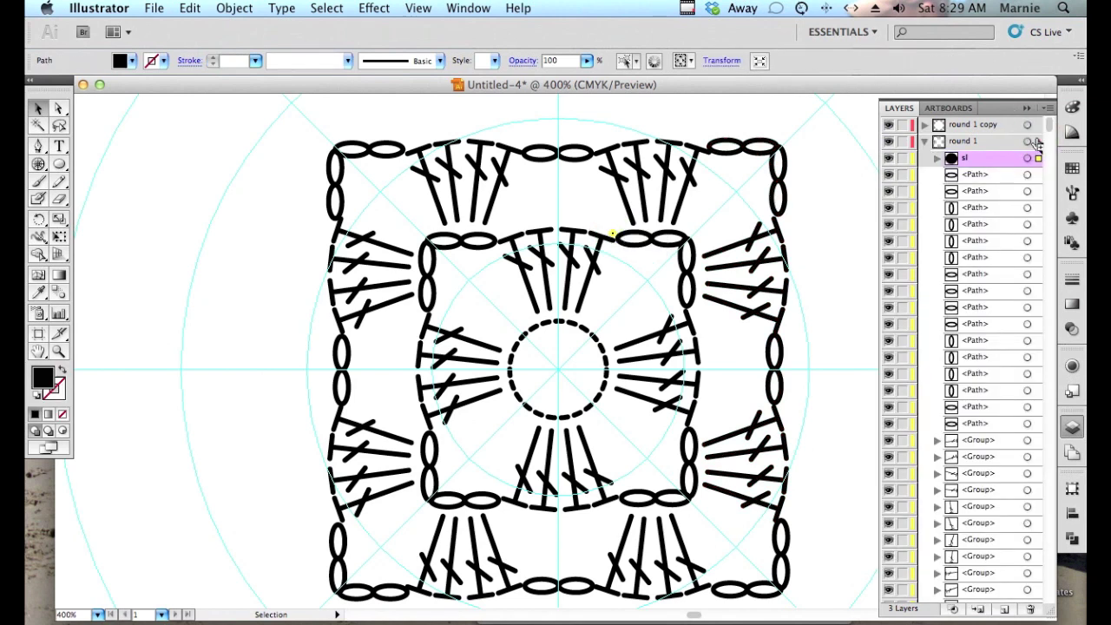
pyautogui.click(1039, 126)
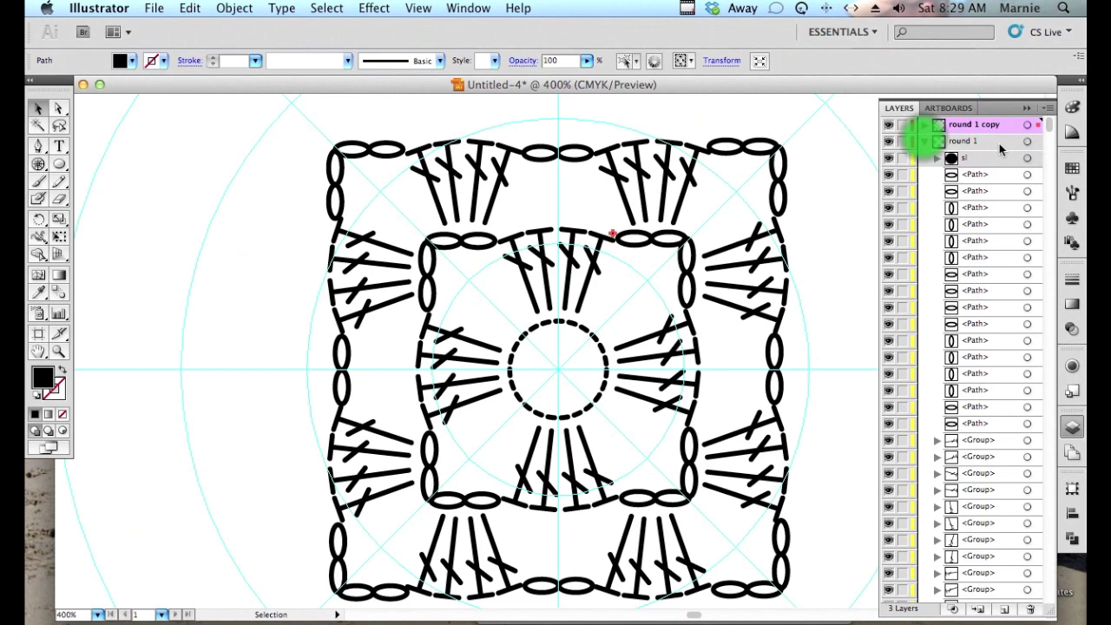
# Lock the round 1 layer and move the copied slip stitch dot up to the outer round, just right of its top middle chains.
pyautogui.click(925, 140)
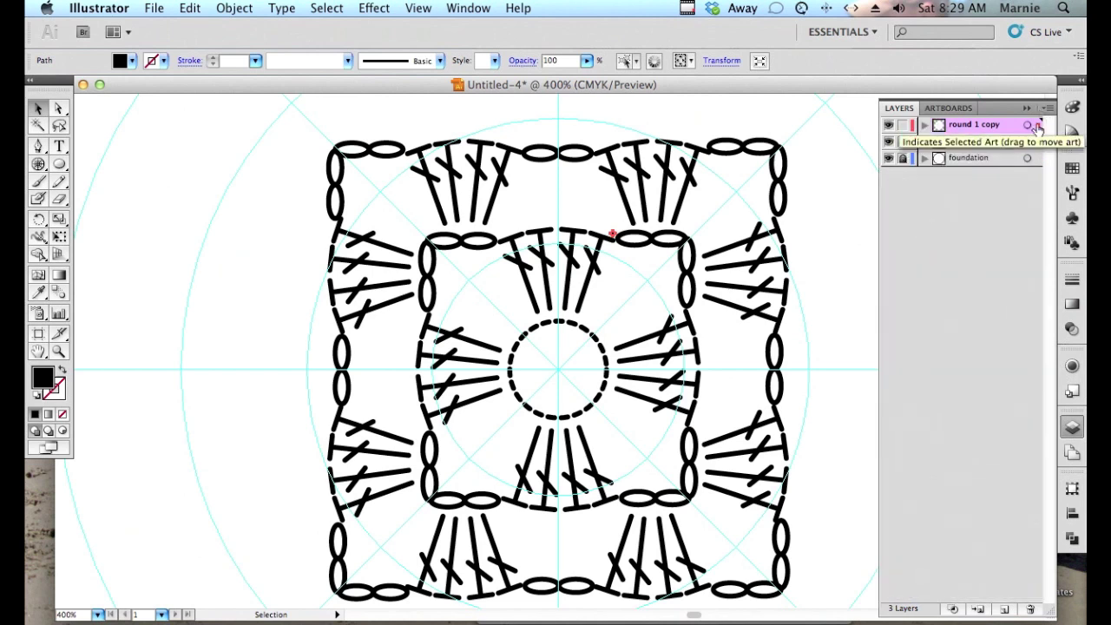
pyautogui.click(659, 231)
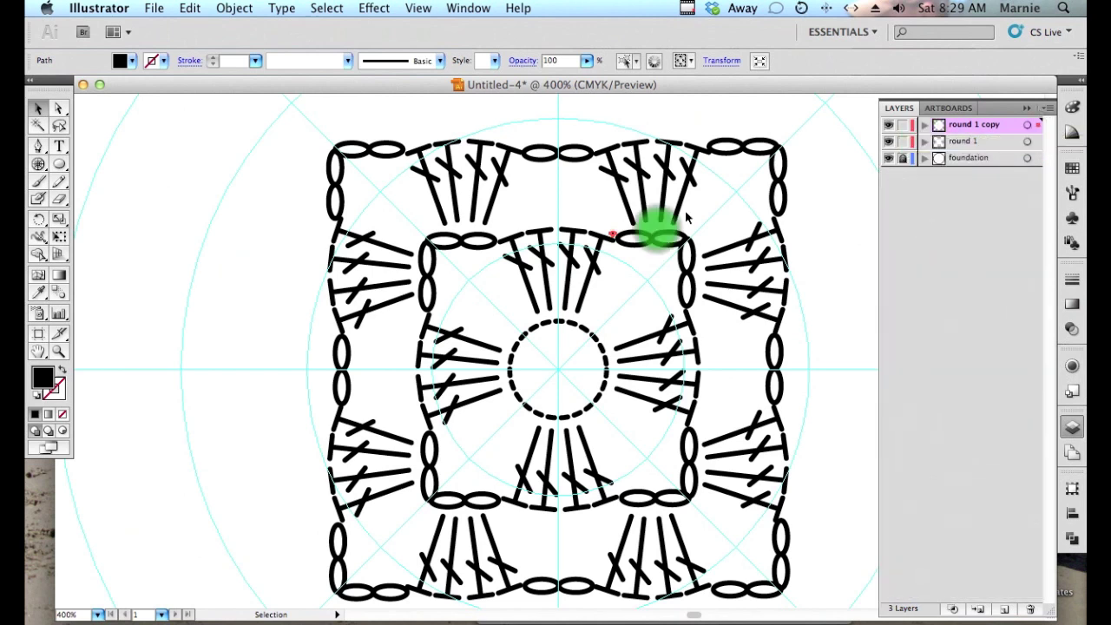
pyautogui.click(903, 140)
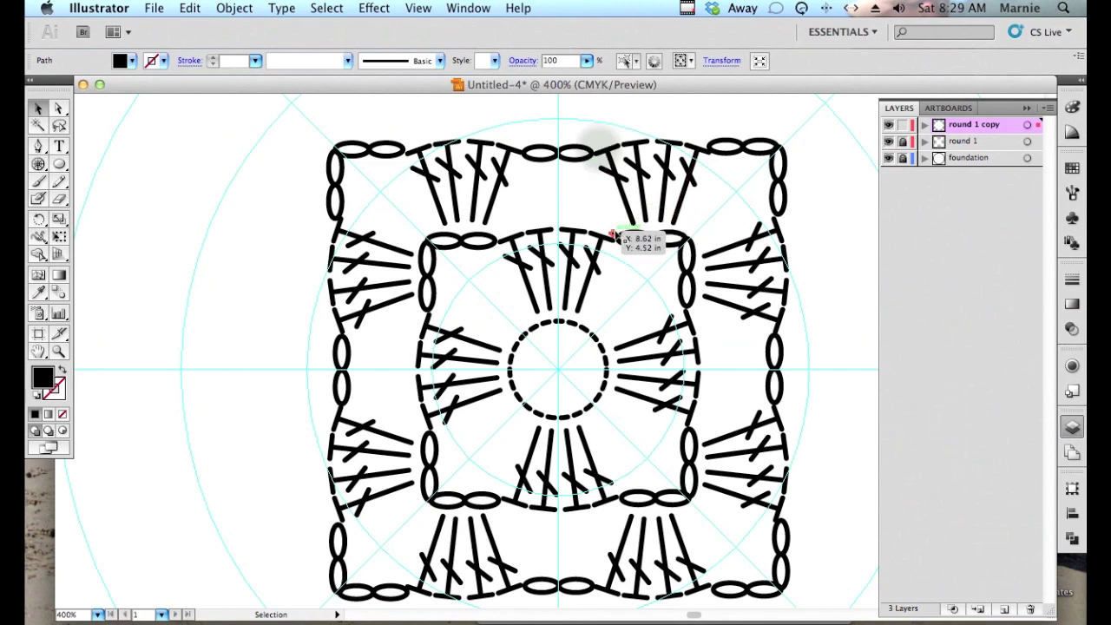
pyautogui.moveTo(613, 236); pyautogui.dragTo(597, 150)
pyautogui.click(827, 314)
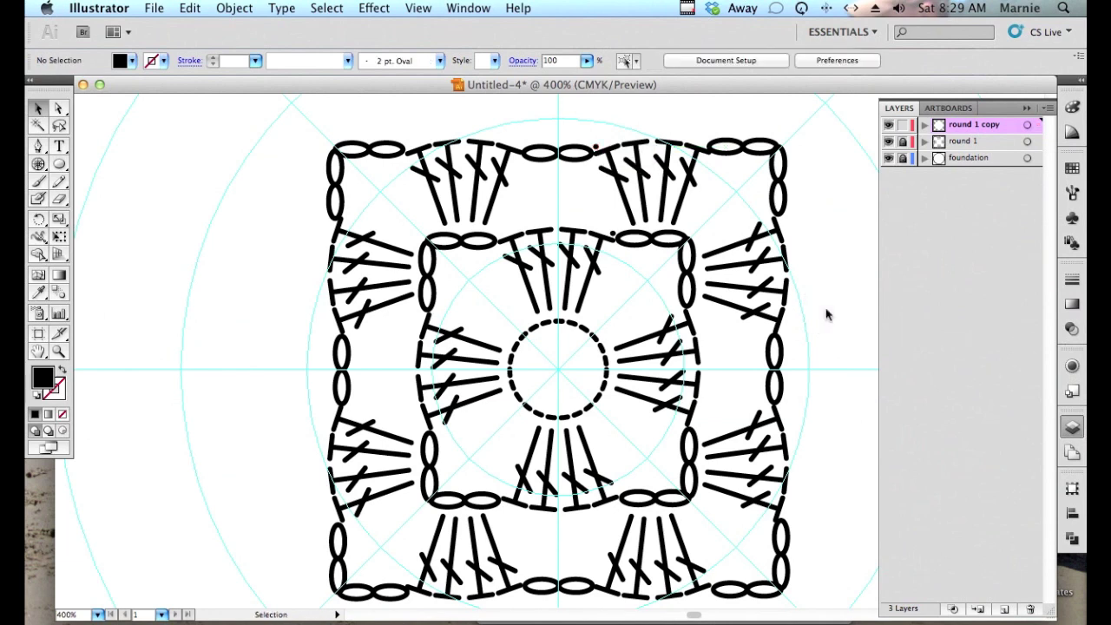
pyautogui.press('super+minus')
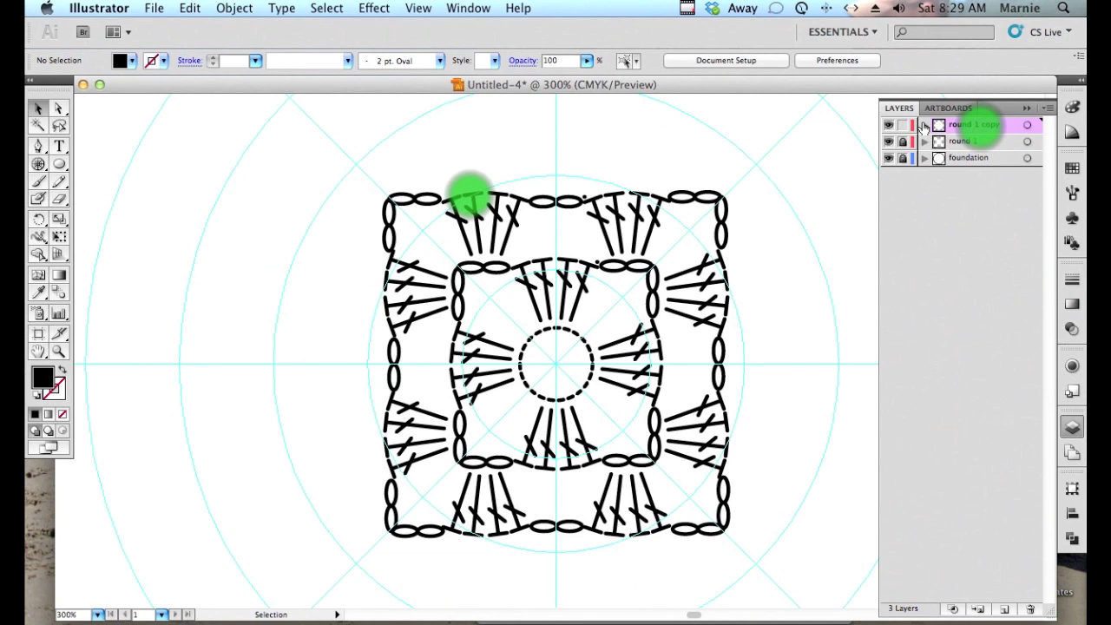
# Rename the round 1 copy layer as round 2 and set its layer color to Yellow.
pyautogui.doubleClick(982, 127)
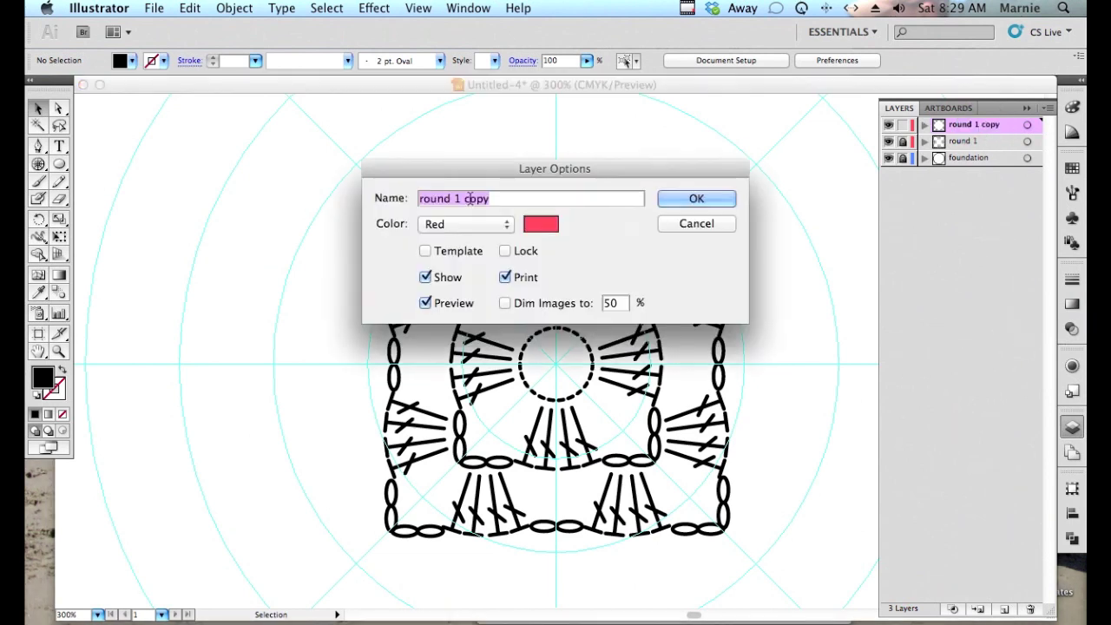
pyautogui.write('round 2')
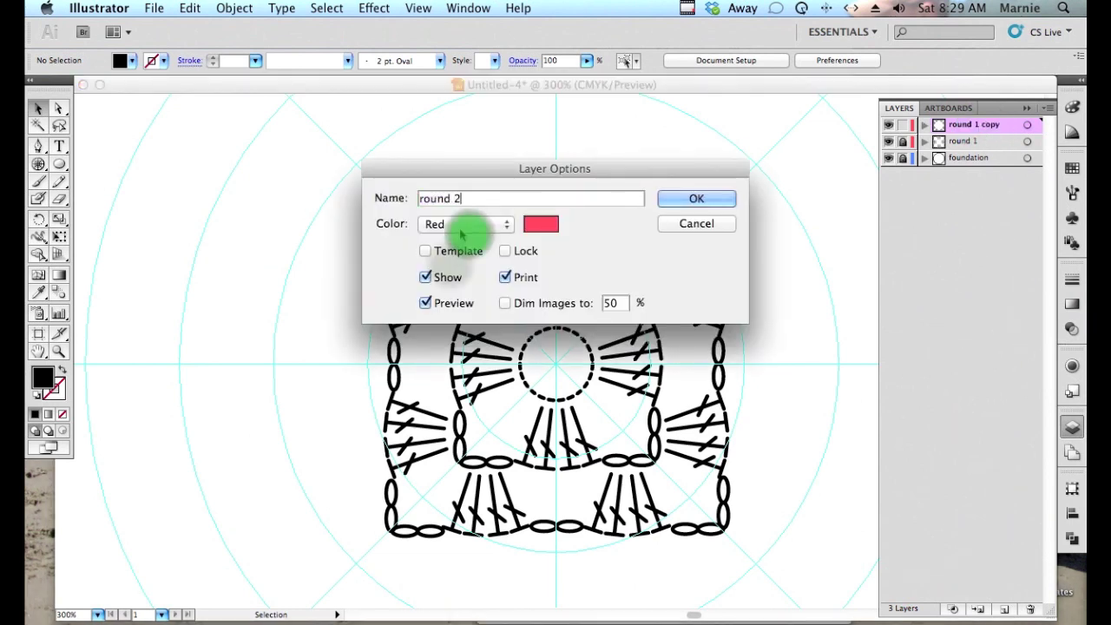
pyautogui.click(461, 228)
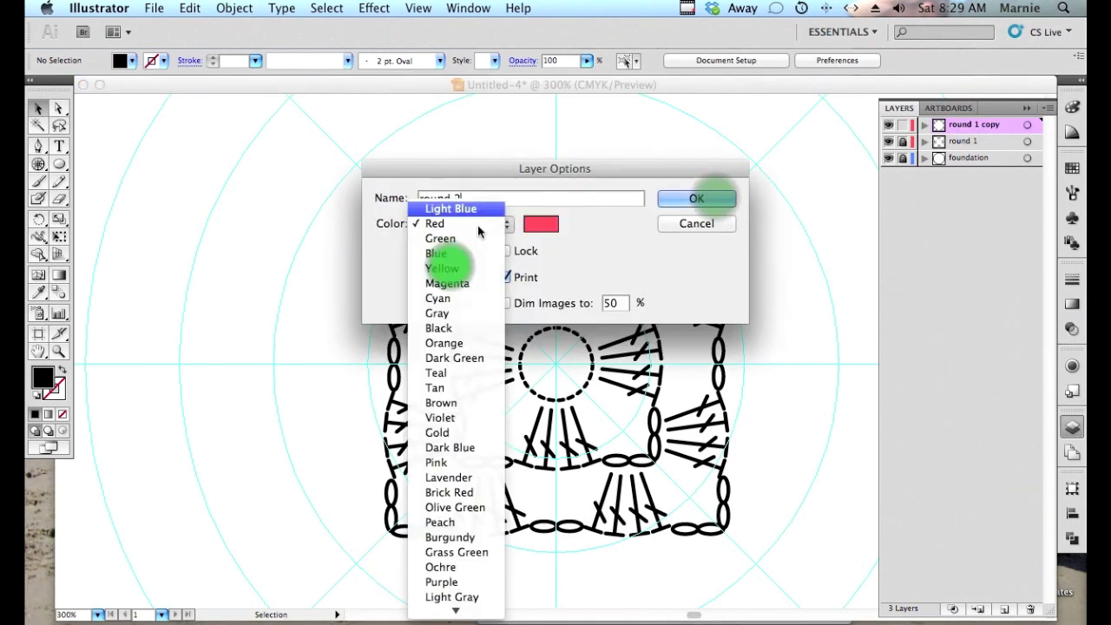
pyautogui.click(450, 270)
pyautogui.click(706, 199)
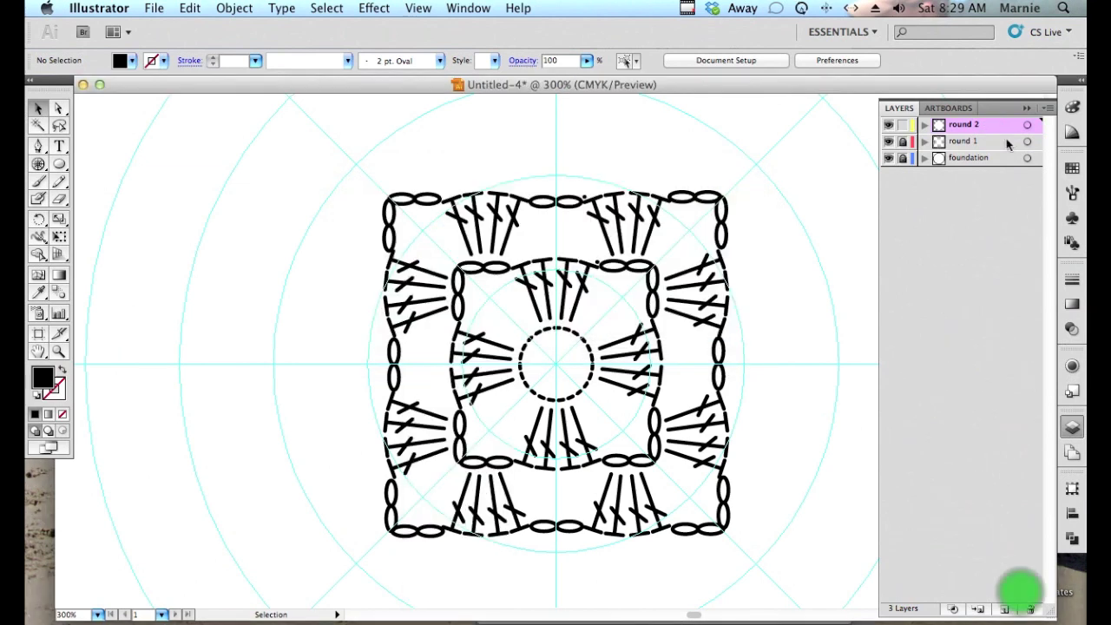
# Duplicate the round 2 layer as a new layer named round 3 with the color Green, and lock the original.
pyautogui.moveTo(1009, 143); pyautogui.dragTo(1006, 611)
pyautogui.click(904, 142)
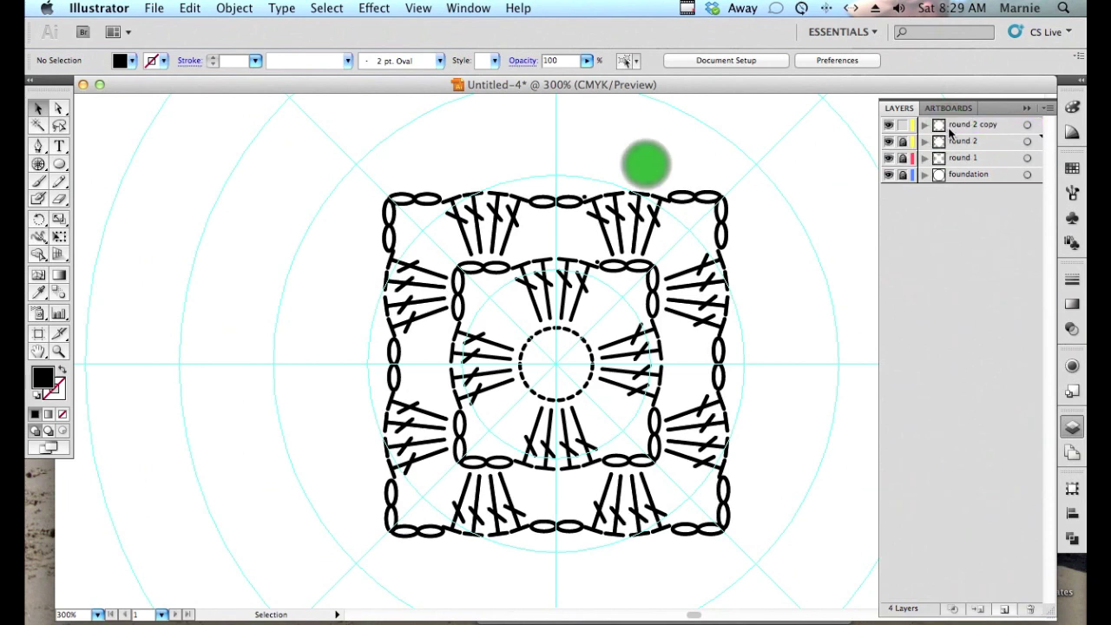
pyautogui.doubleClick(949, 130)
pyautogui.write('rou')
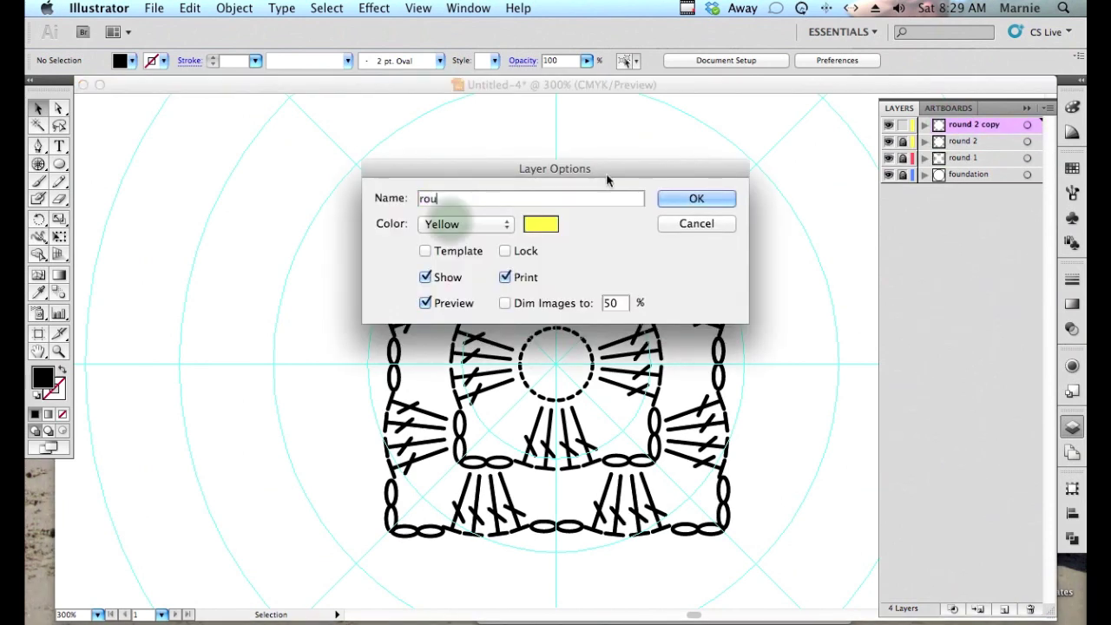
pyautogui.write('nd 3')
pyautogui.click(452, 224)
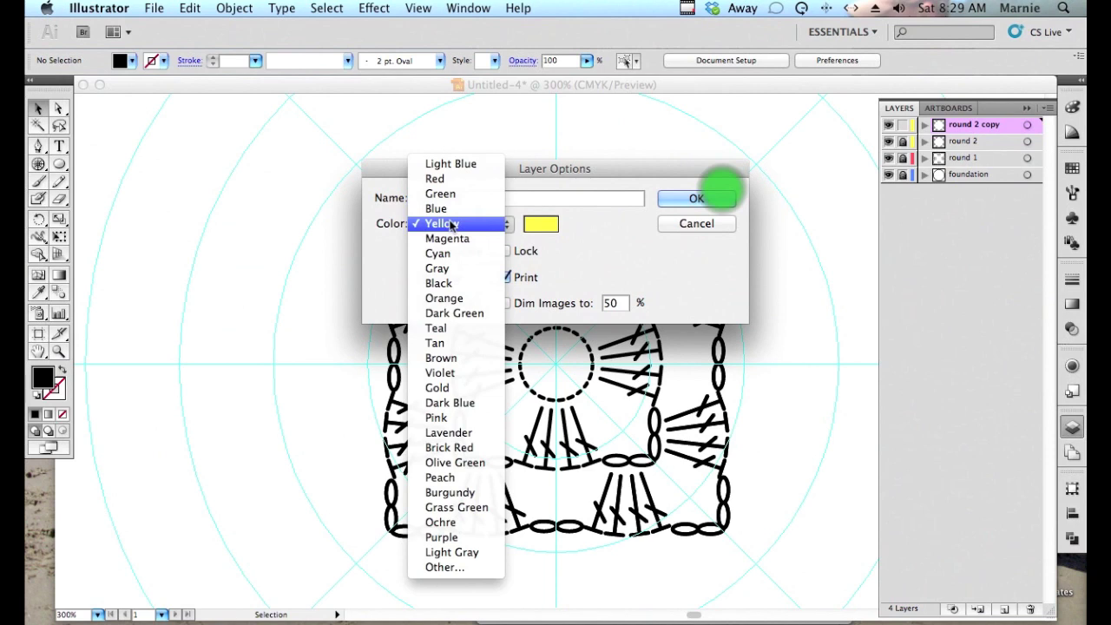
pyautogui.click(451, 196)
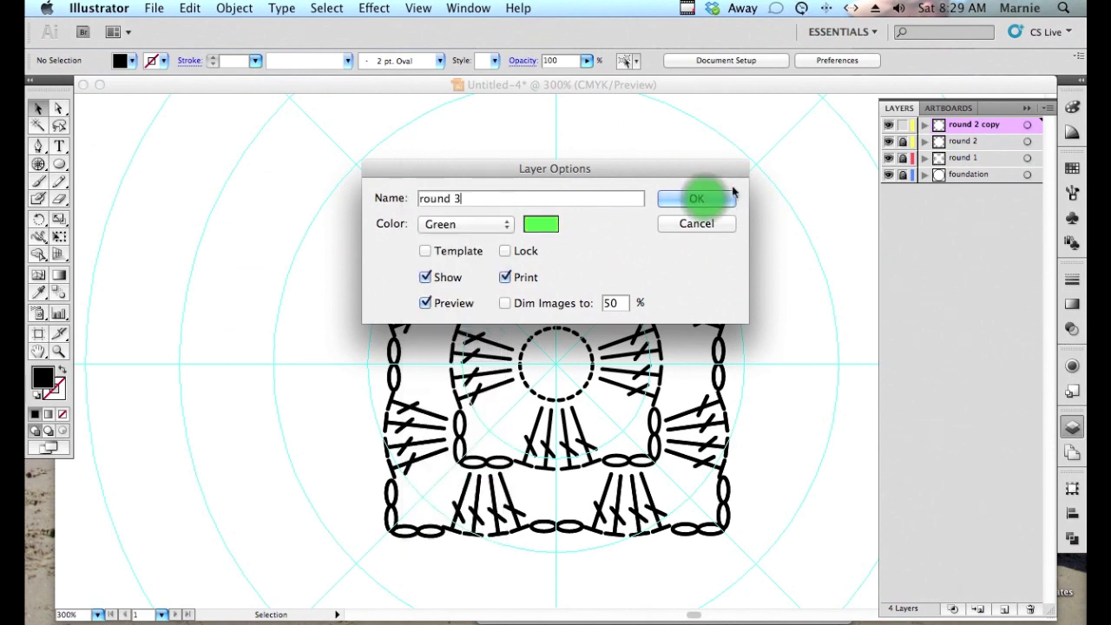
pyautogui.click(704, 199)
pyautogui.moveTo(708, 201); pyautogui.dragTo(702, 224)
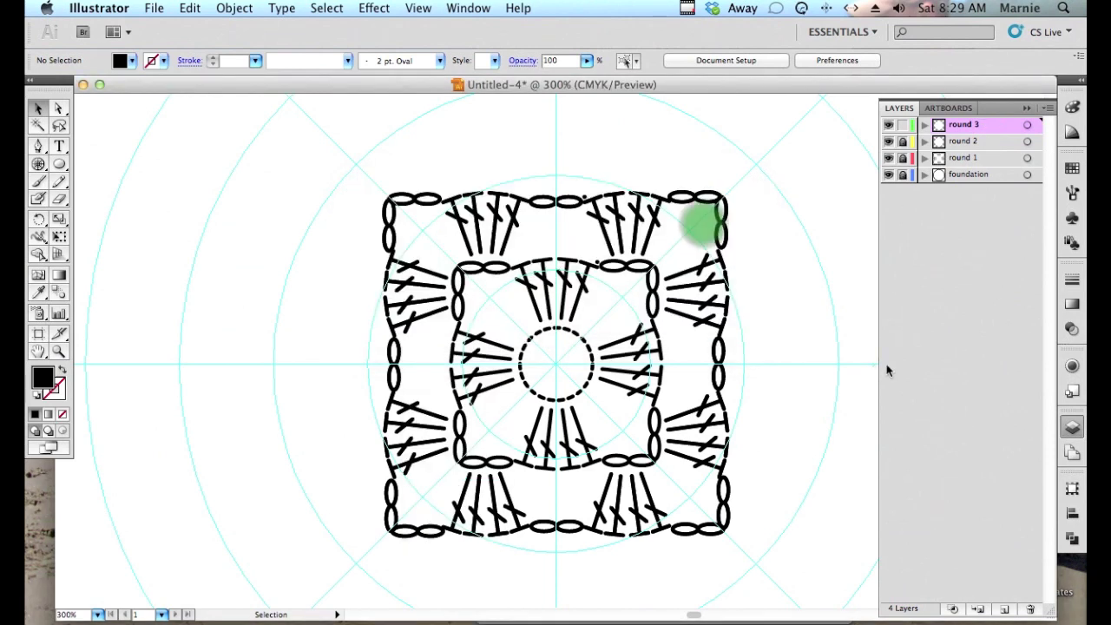
# Move round 3's upper-left corner, with both its clusters and the left side's middle chains, diagonally outward beyond round 2's corner.
pyautogui.click(314, 153)
pyautogui.click(314, 153)
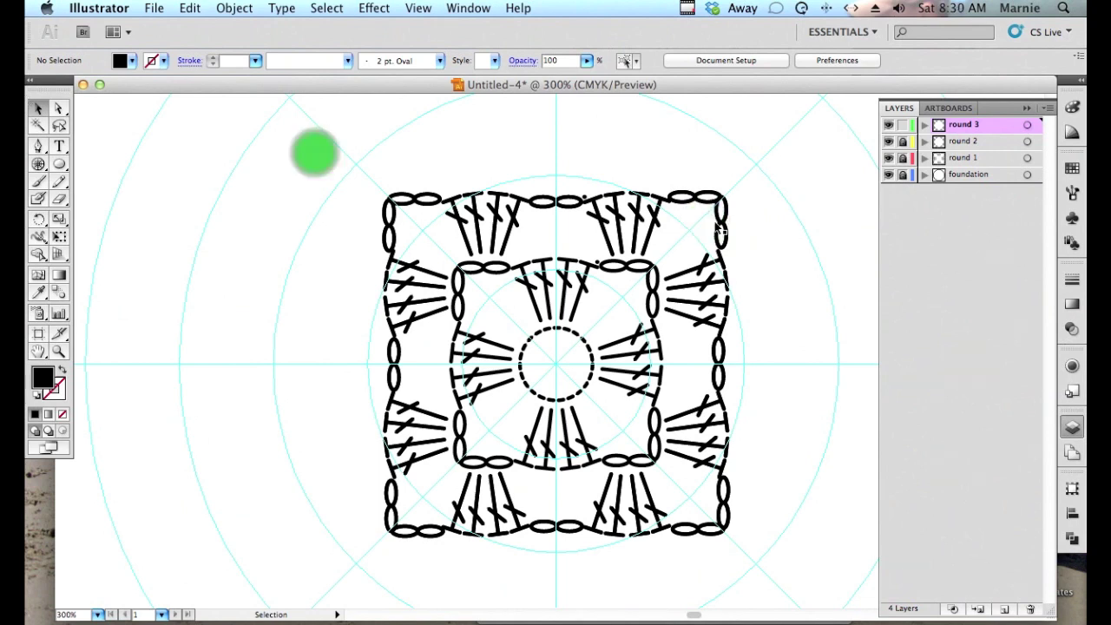
pyautogui.moveTo(314, 153); pyautogui.dragTo(514, 370)
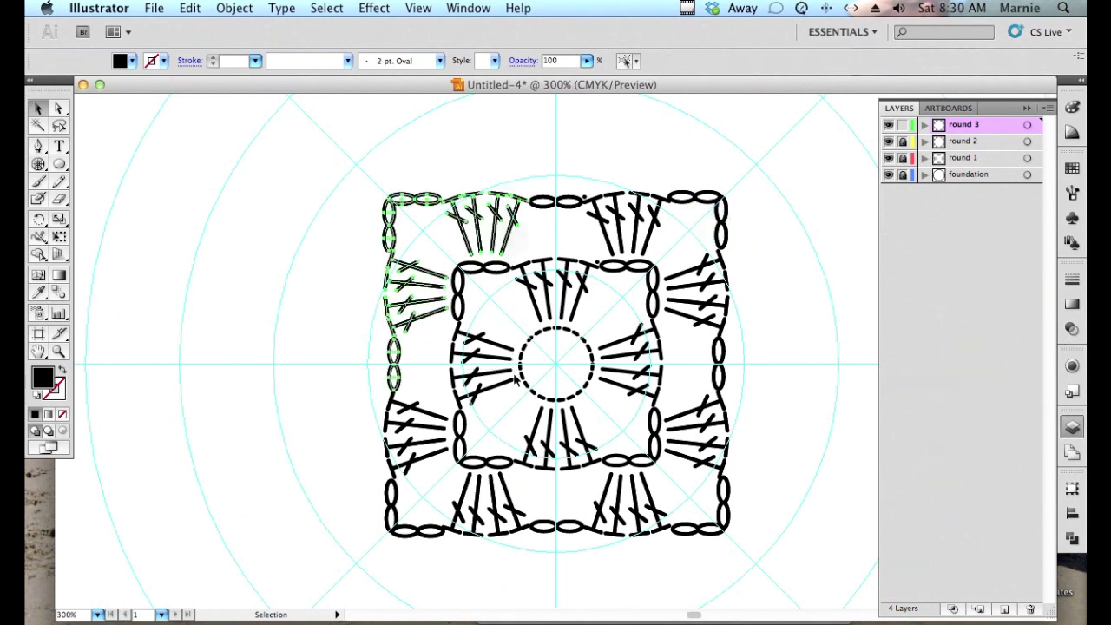
pyautogui.keyDown('shift'); pyautogui.click(510, 237); pyautogui.keyUp('shift')
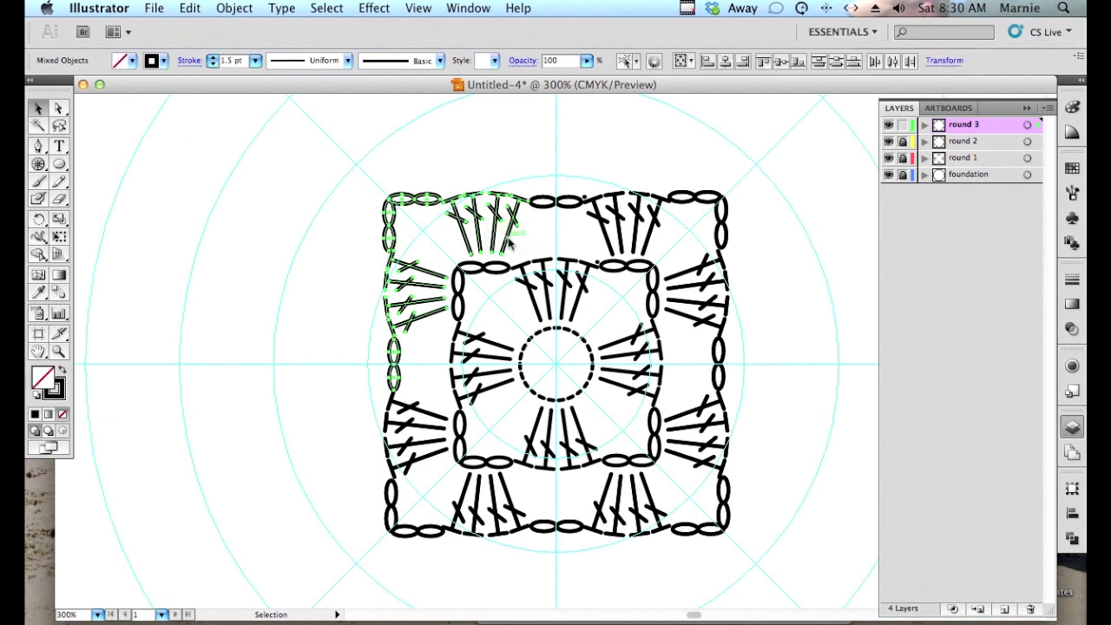
pyautogui.moveTo(511, 244); pyautogui.dragTo(427, 190)
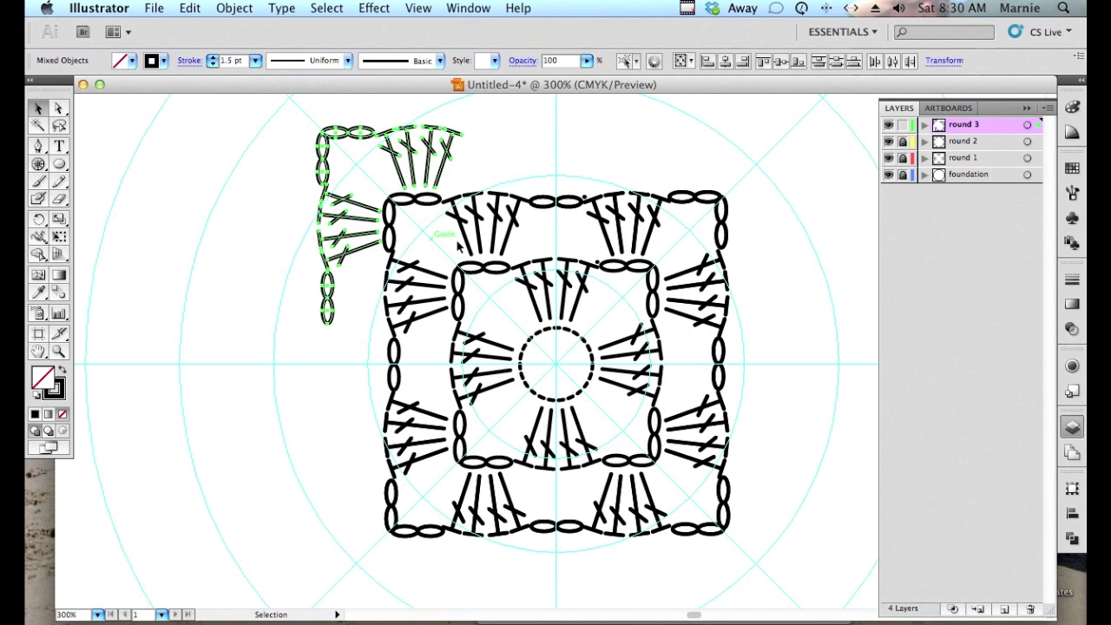
# Move round 3's lower-left corner, with both its clusters and the bottom middle chains, diagonally outward beyond round 2's corner.
pyautogui.scroll(-2, 339, 318)
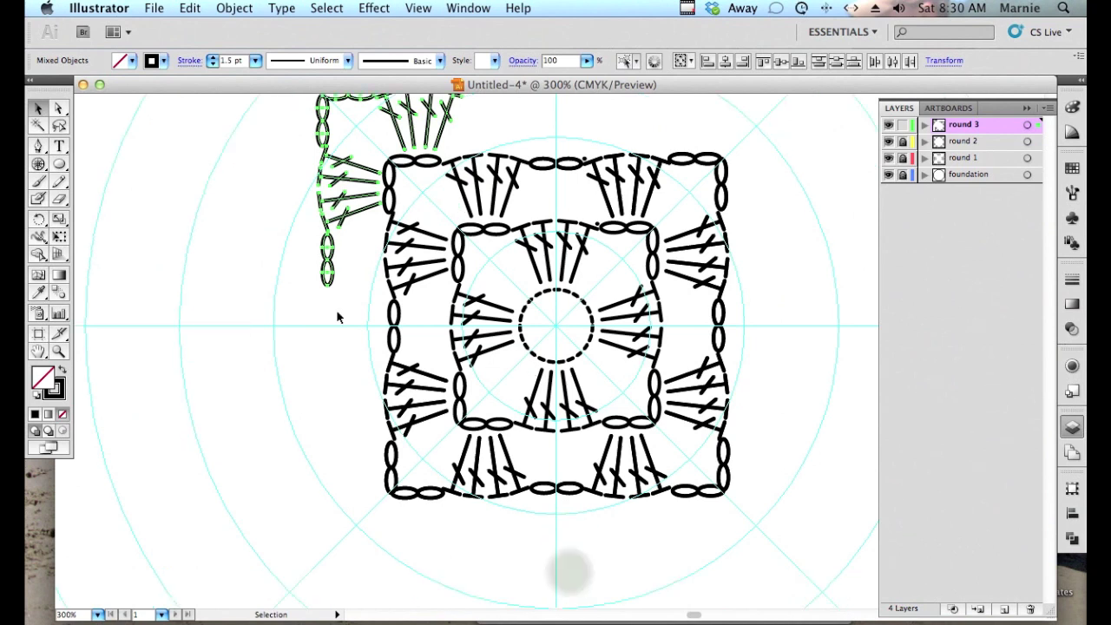
pyautogui.moveTo(336, 334); pyautogui.dragTo(563, 573)
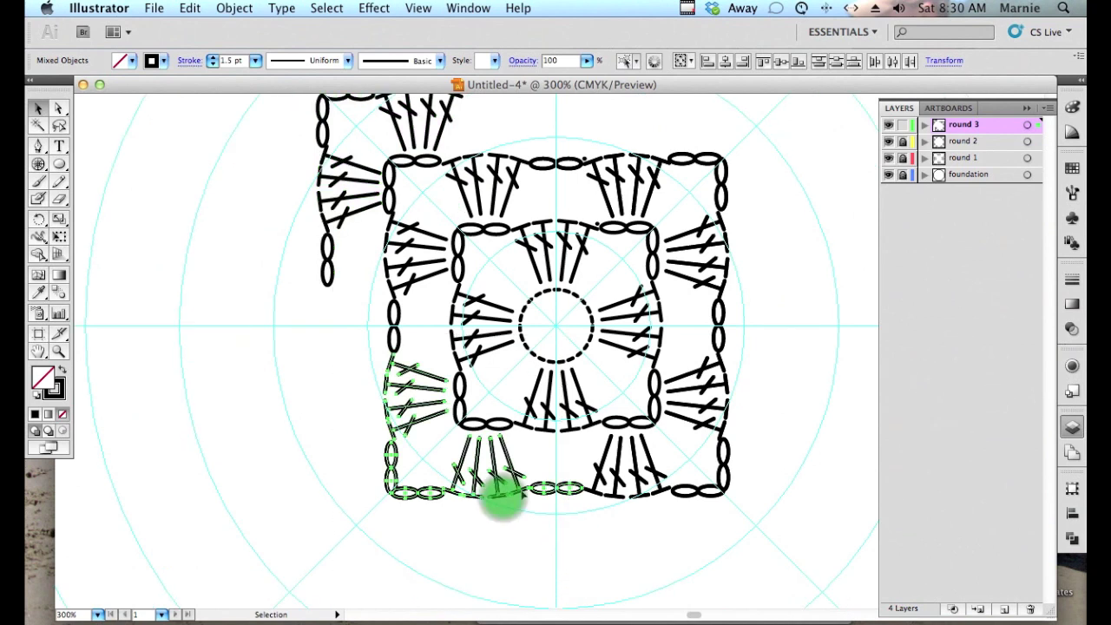
pyautogui.moveTo(504, 500); pyautogui.dragTo(444, 548)
# Move round 3's lower-right corner, with its two clusters and the right side's middle chains, diagonally outward and nudge it slightly up and left.
pyautogui.moveTo(816, 279); pyautogui.dragTo(606, 550)
pyautogui.moveTo(681, 304); pyautogui.dragTo(696, 278)
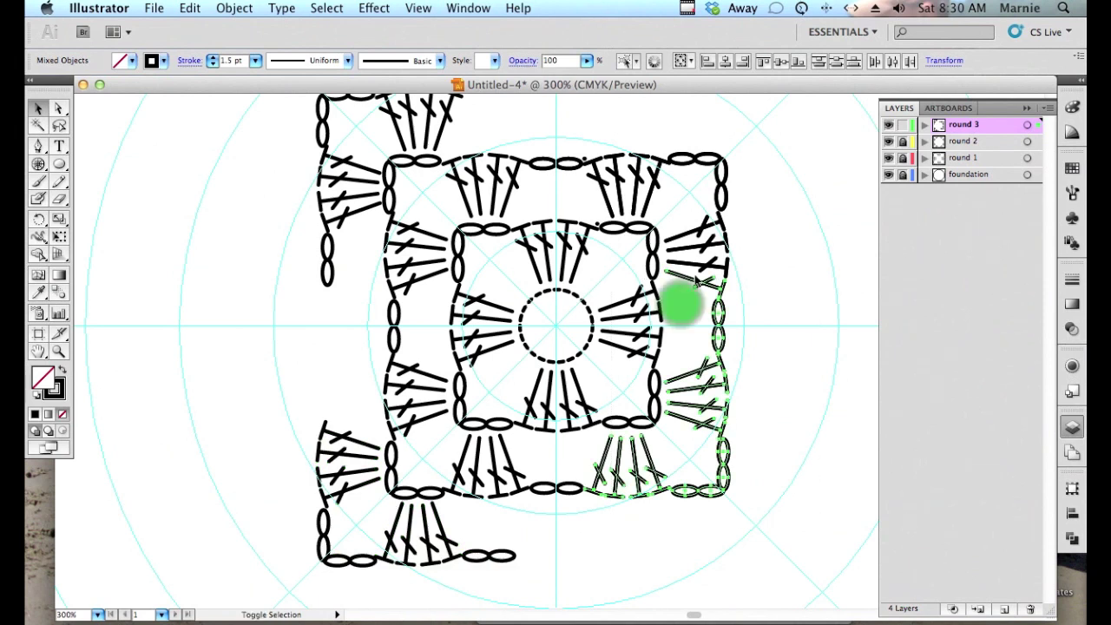
pyautogui.keyDown('shift'); pyautogui.click(692, 280); pyautogui.keyUp('shift')
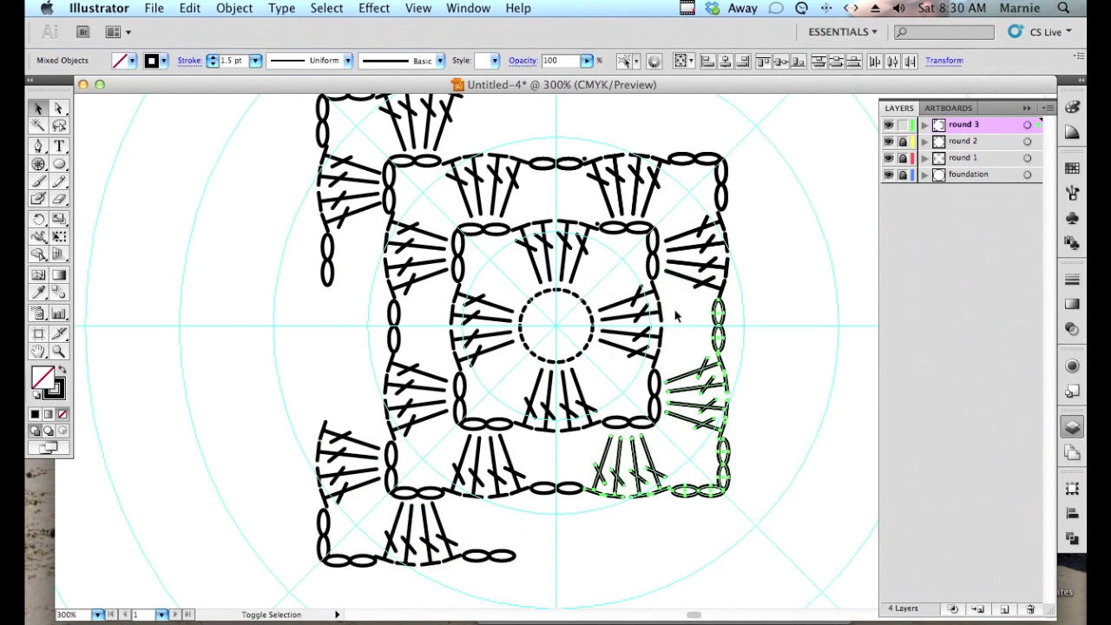
pyautogui.moveTo(780, 526)
pyautogui.mouseDown()
pyautogui.moveTo(732, 481)
pyautogui.moveTo(796, 547)
pyautogui.mouseUp()
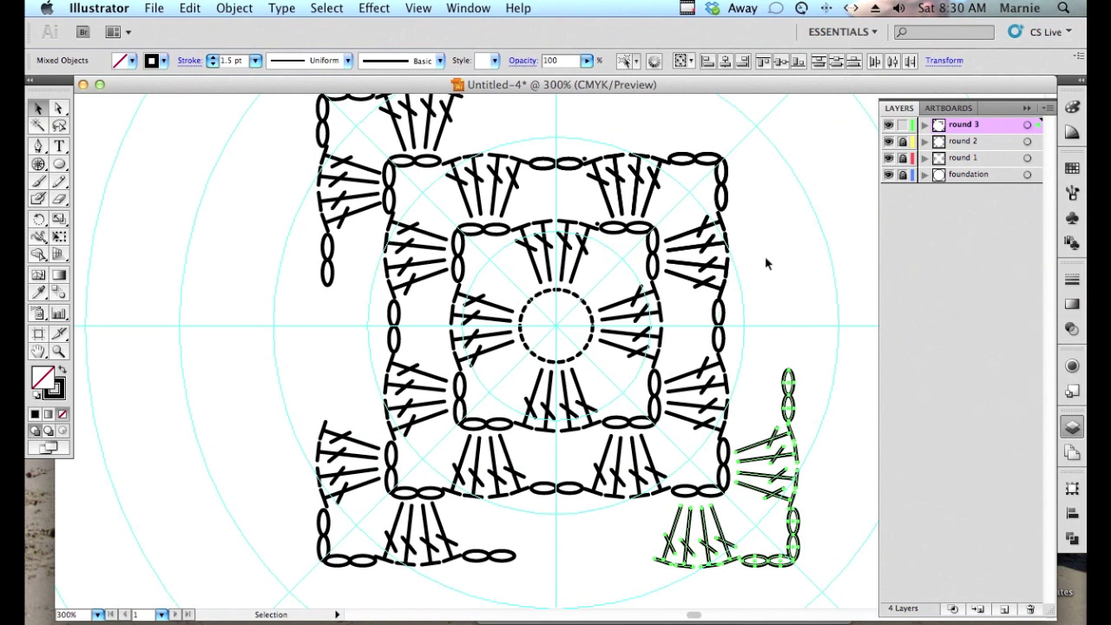
pyautogui.click(756, 458)
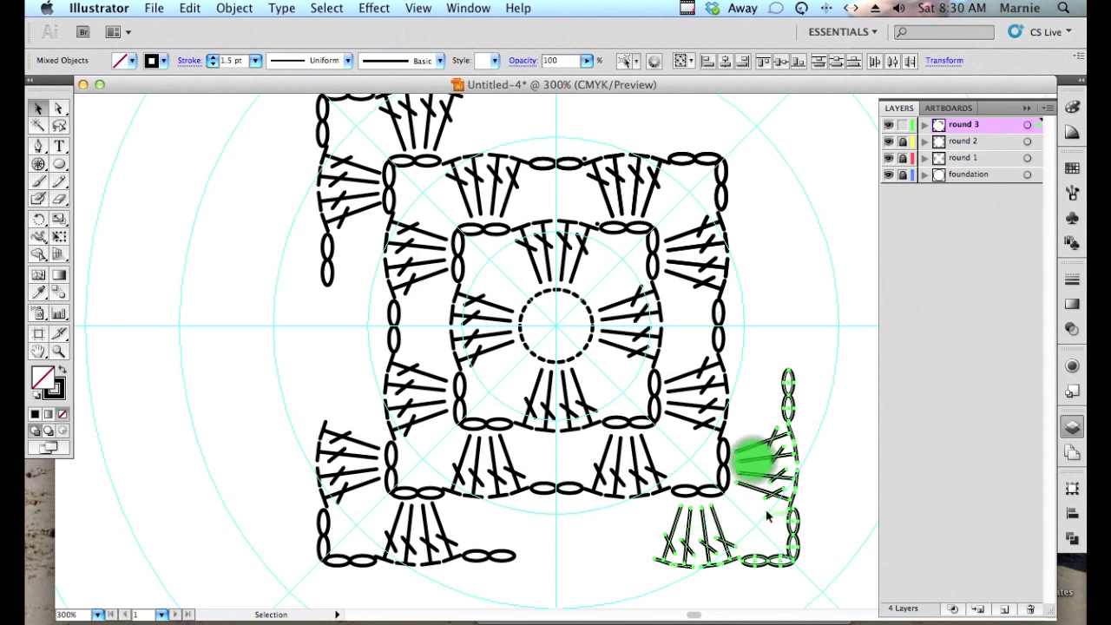
pyautogui.moveTo(754, 466)
pyautogui.mouseDown()
pyautogui.moveTo(746, 451)
pyautogui.moveTo(759, 459)
pyautogui.mouseUp()
pyautogui.press('super+z')
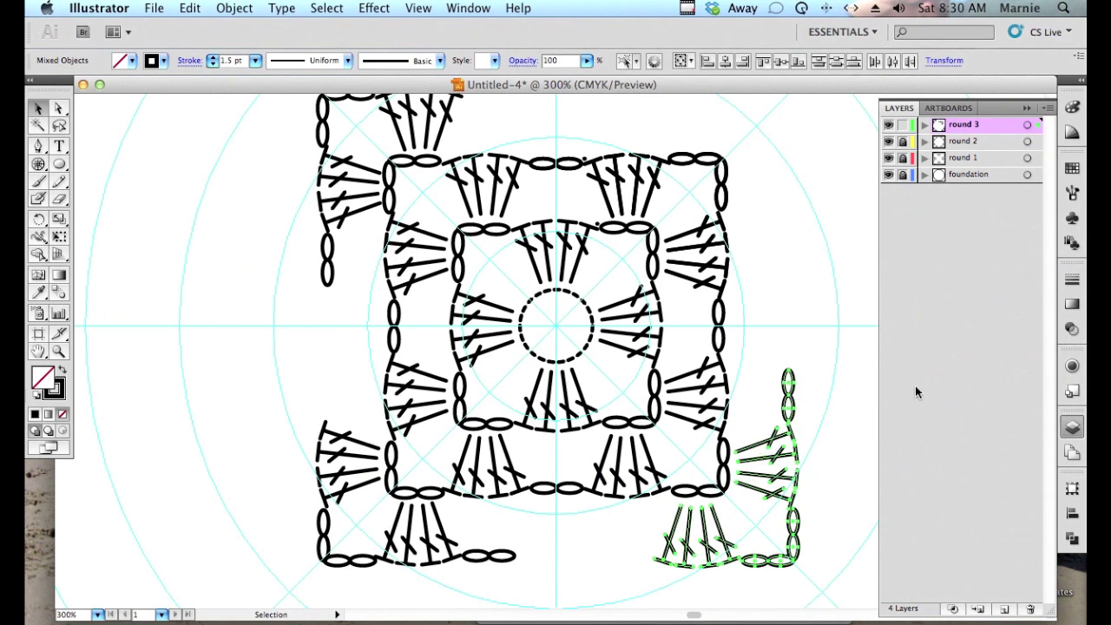
pyautogui.press('Up')
pyautogui.press('Left')
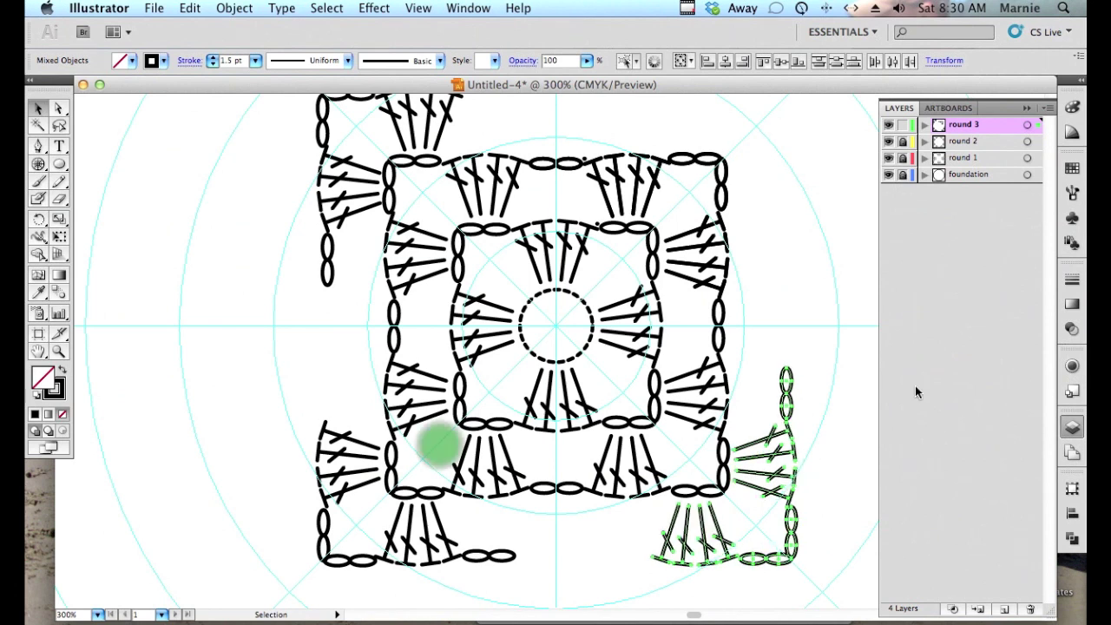
# Move round 3's upper-right corner, including its clusters, the top middle chains and slip stitch dot, diagonally outward beyond round 2's corner.
pyautogui.scroll(2, 784, 190)
pyautogui.moveTo(781, 158); pyautogui.dragTo(522, 397)
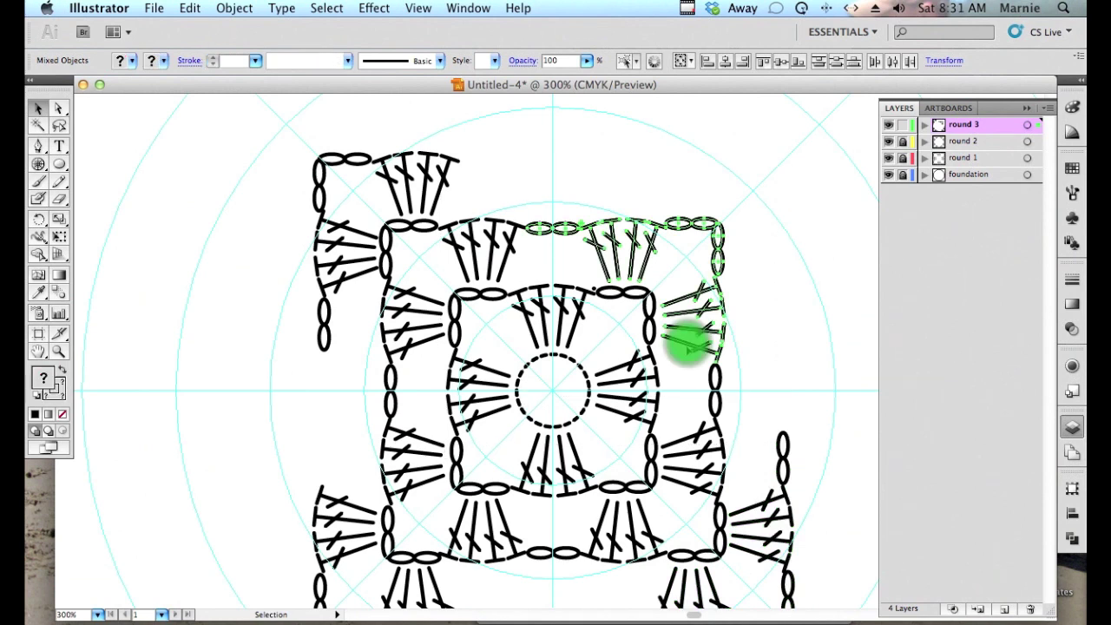
pyautogui.moveTo(690, 346); pyautogui.dragTo(743, 265)
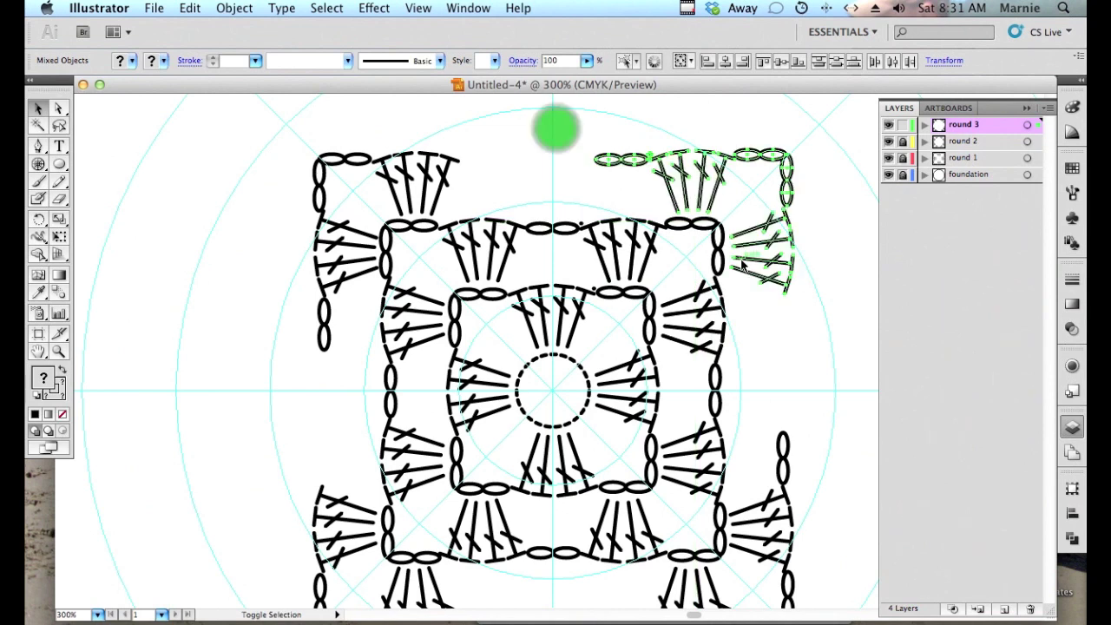
# Copy round 3's top right cluster and its two chains, without the slip stitch dot, into the top middle gap and nudge the copy left.
pyautogui.click(564, 132)
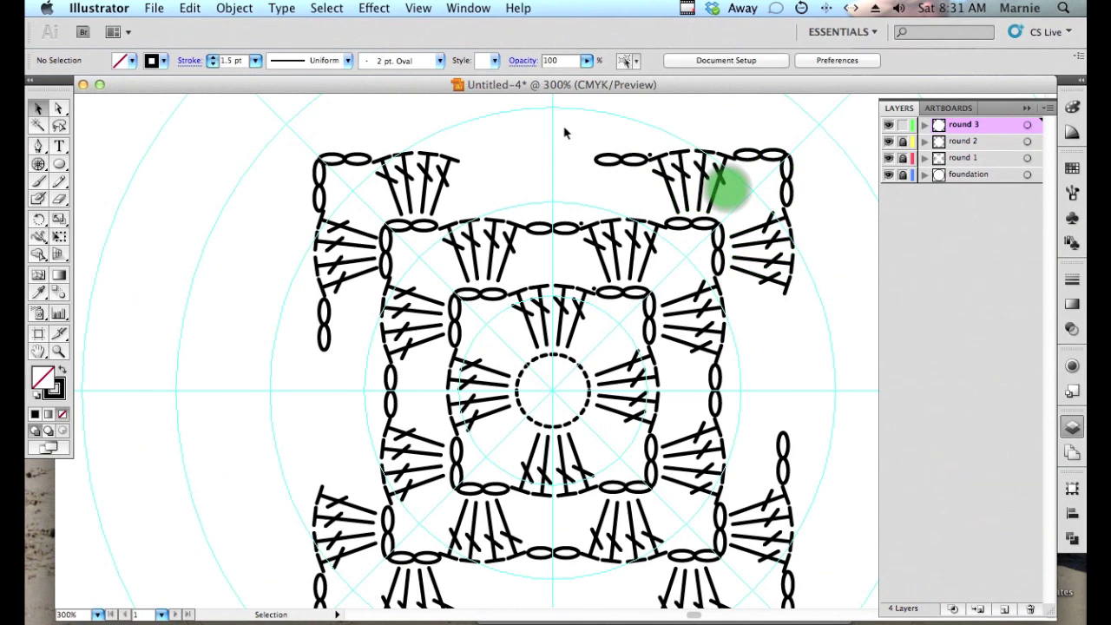
pyautogui.moveTo(539, 124); pyautogui.dragTo(665, 172)
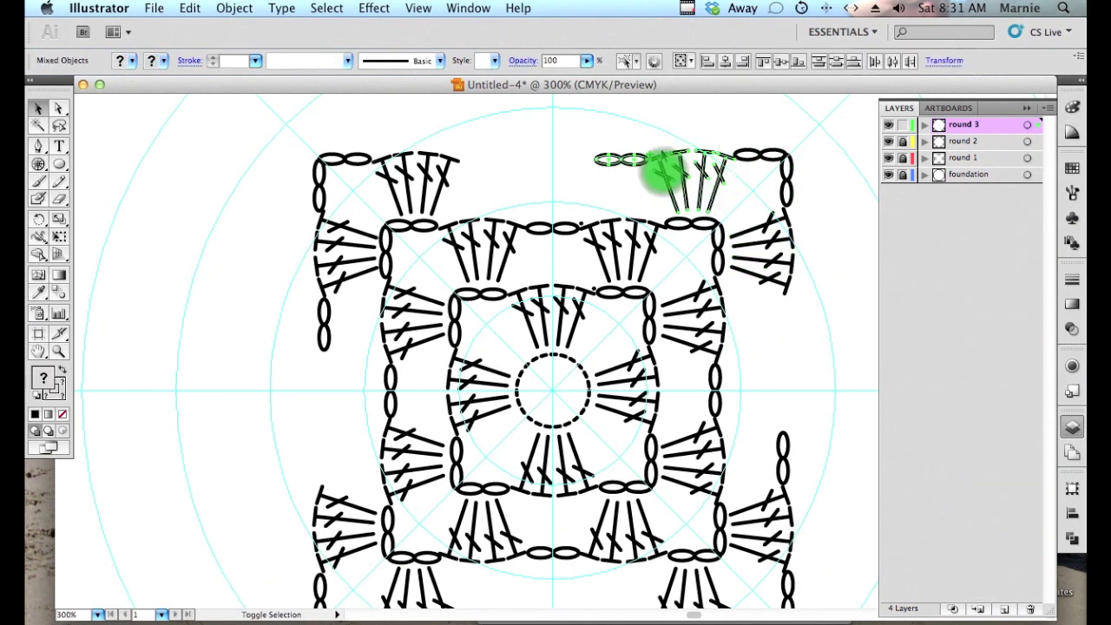
pyautogui.keyDown('shift'); pyautogui.click(653, 158); pyautogui.keyUp('shift')
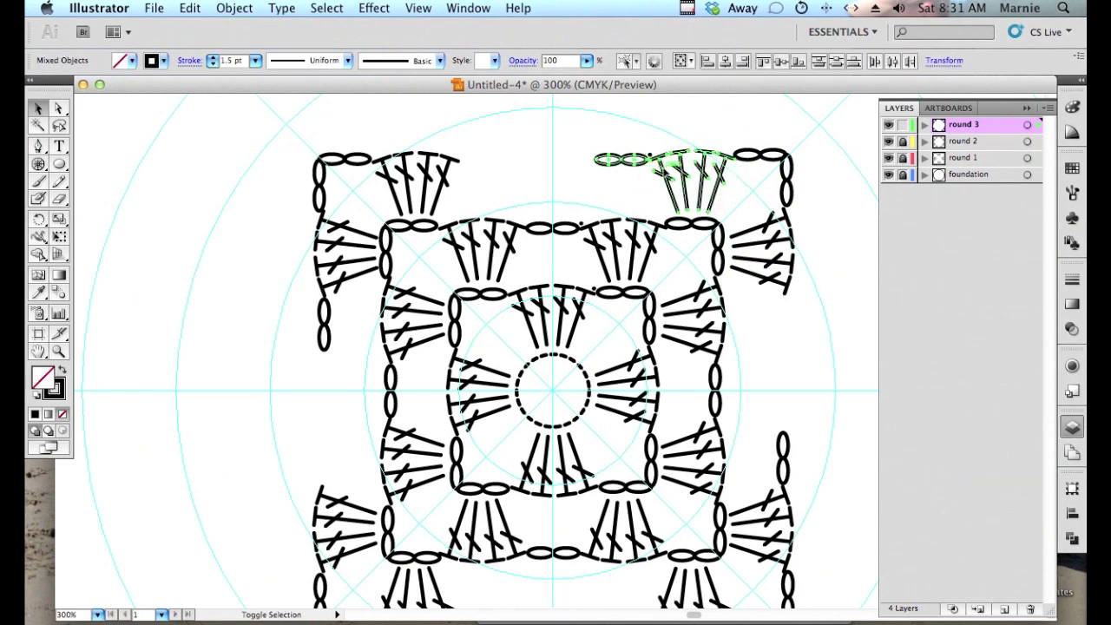
pyautogui.click(591, 180)
pyautogui.moveTo(634, 183); pyautogui.dragTo(529, 190)
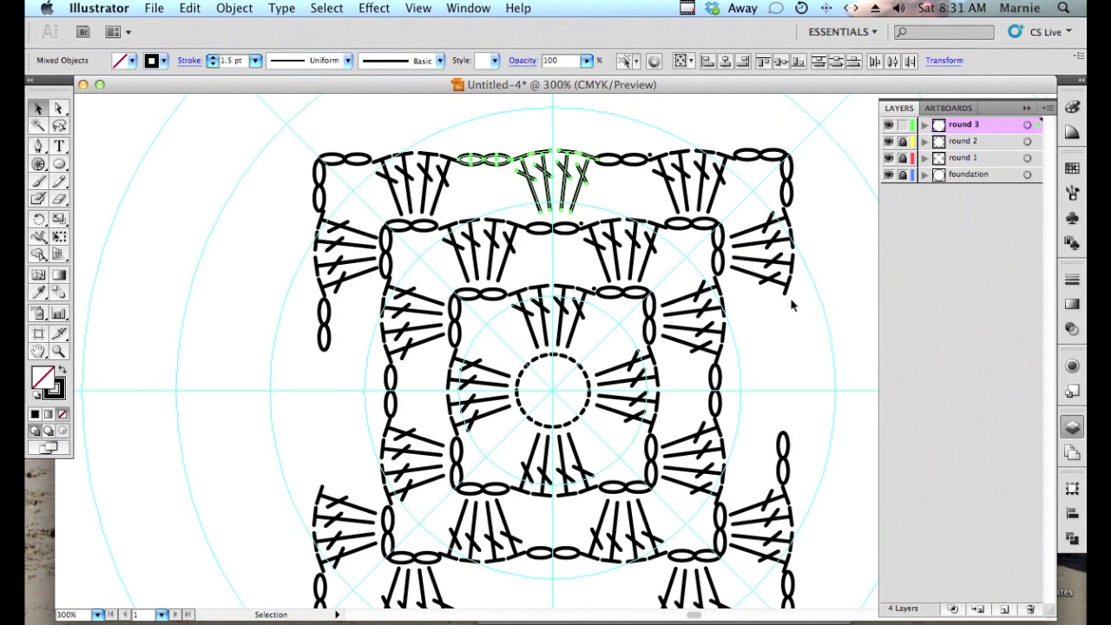
pyautogui.press('Left')
pyautogui.press('Left')
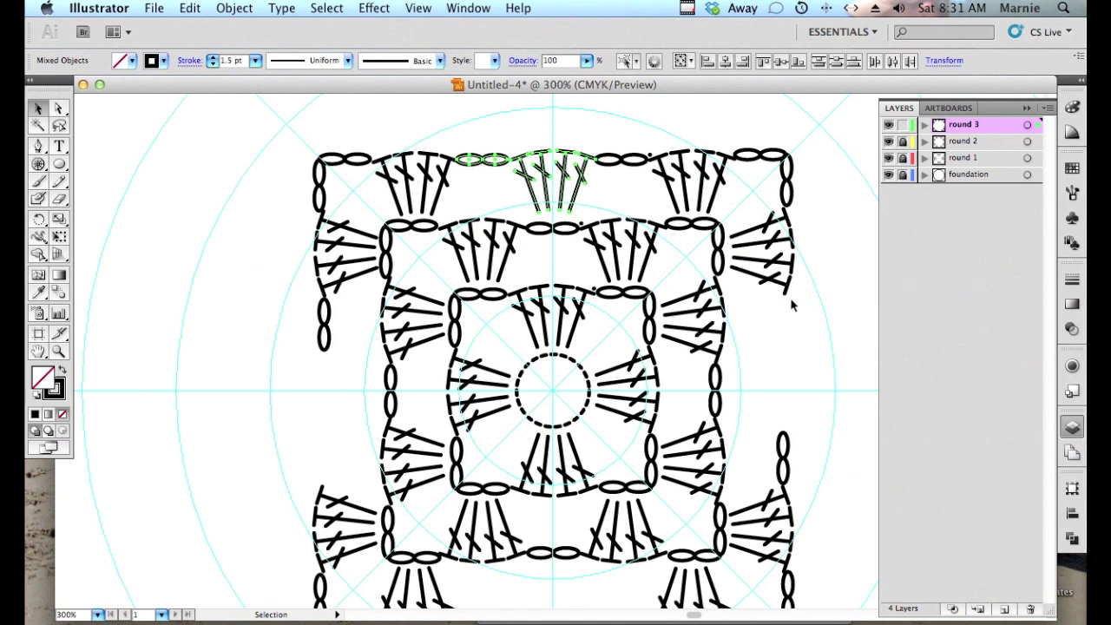
# Rotate copies of round 3's top middle cluster and its chains around the chart's center into the left, bottom and right gaps.
pyautogui.press('r')
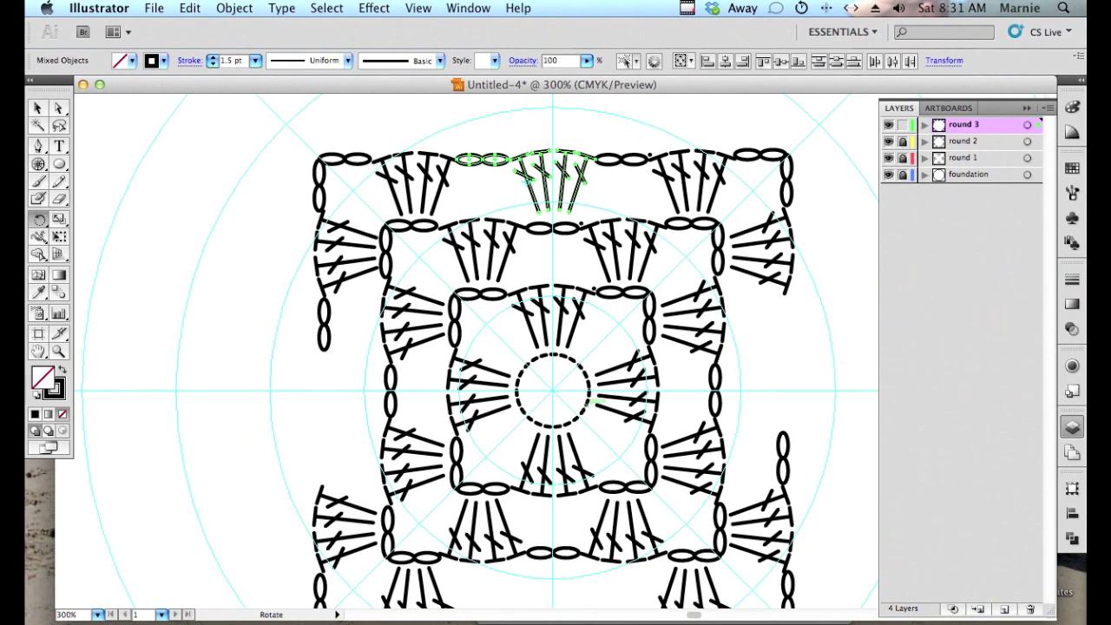
pyautogui.click(680, 269)
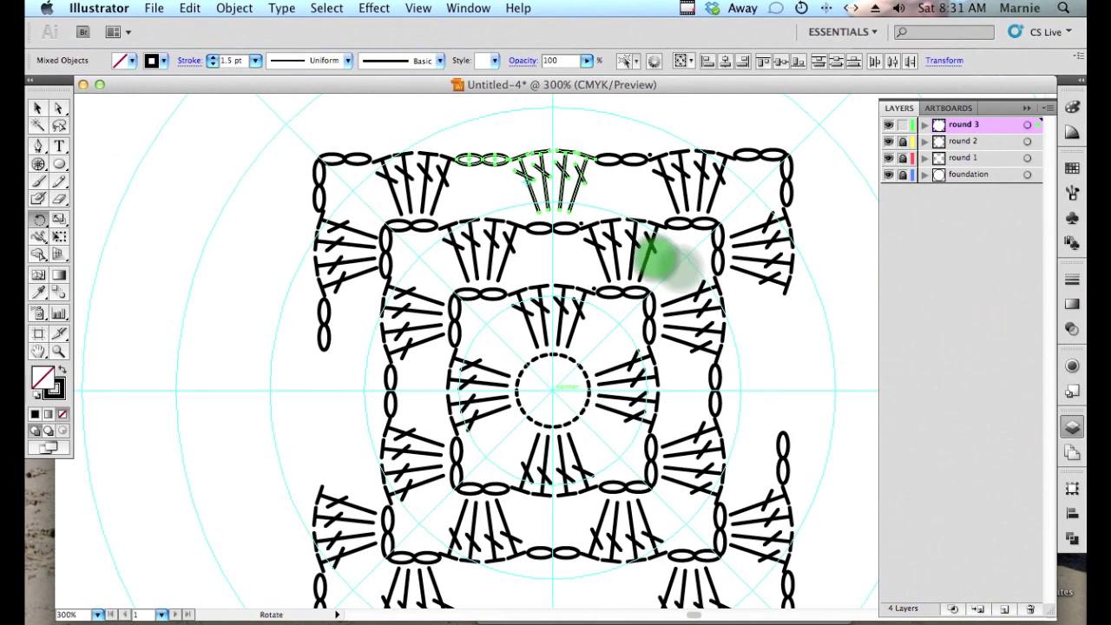
pyautogui.press('Return')
pyautogui.click(657, 262)
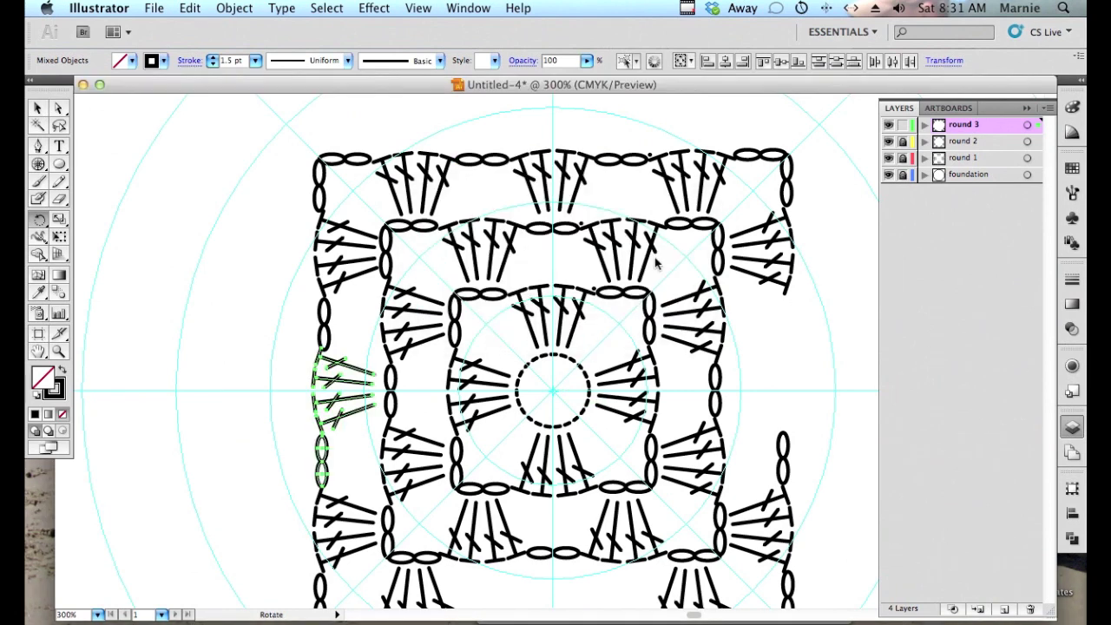
pyautogui.scroll(-2, 657, 262)
pyautogui.press('super+d')
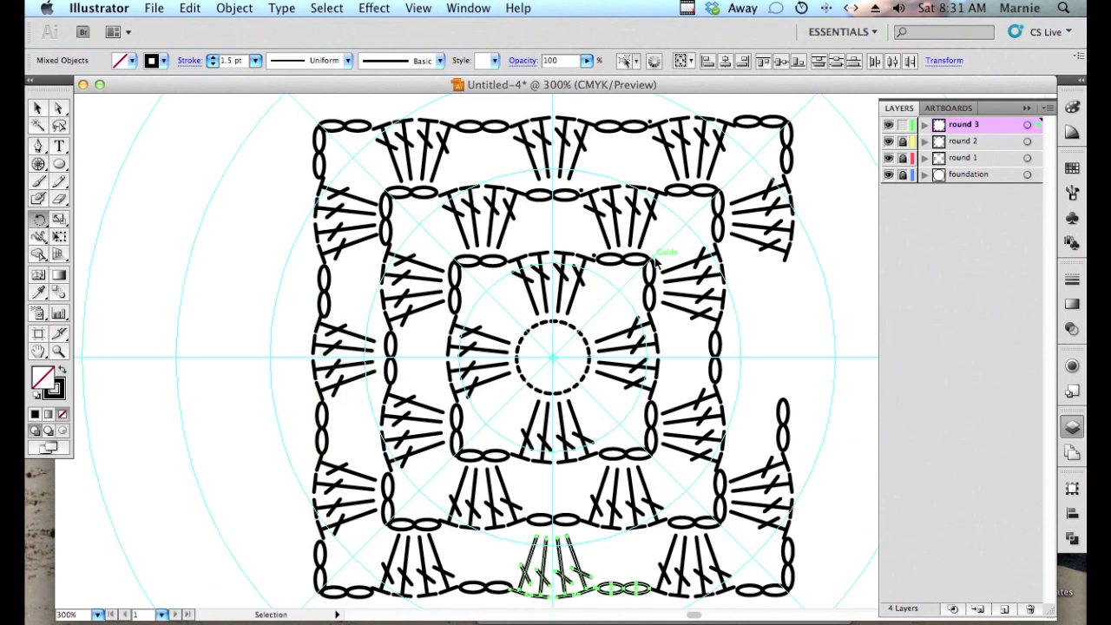
pyautogui.press('super+d')
pyautogui.click(228, 225)
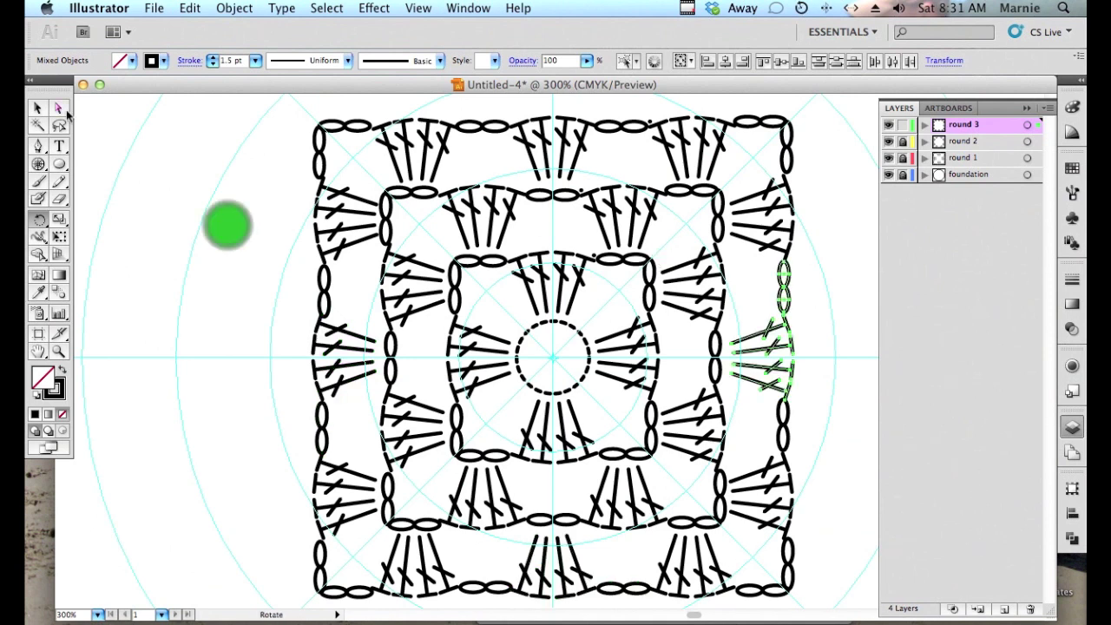
pyautogui.press('v')
pyautogui.click(228, 231)
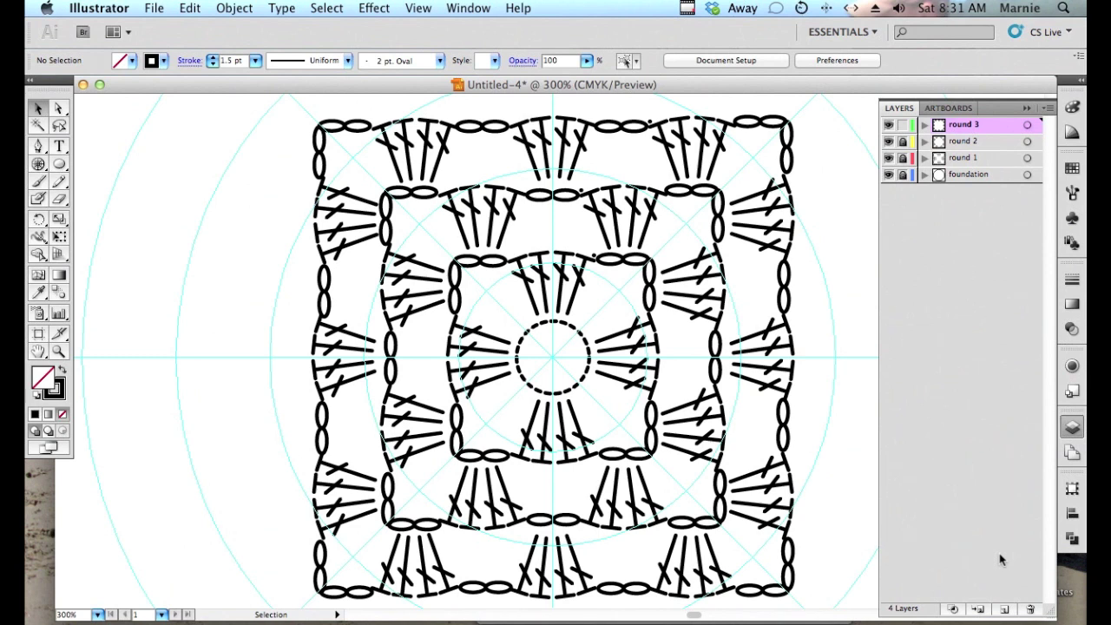
# Unlock rounds 1 and 2, then move round 2's slip stitch dot left of its top middle chains and round 3's beside its top middle cluster.
pyautogui.click(664, 190)
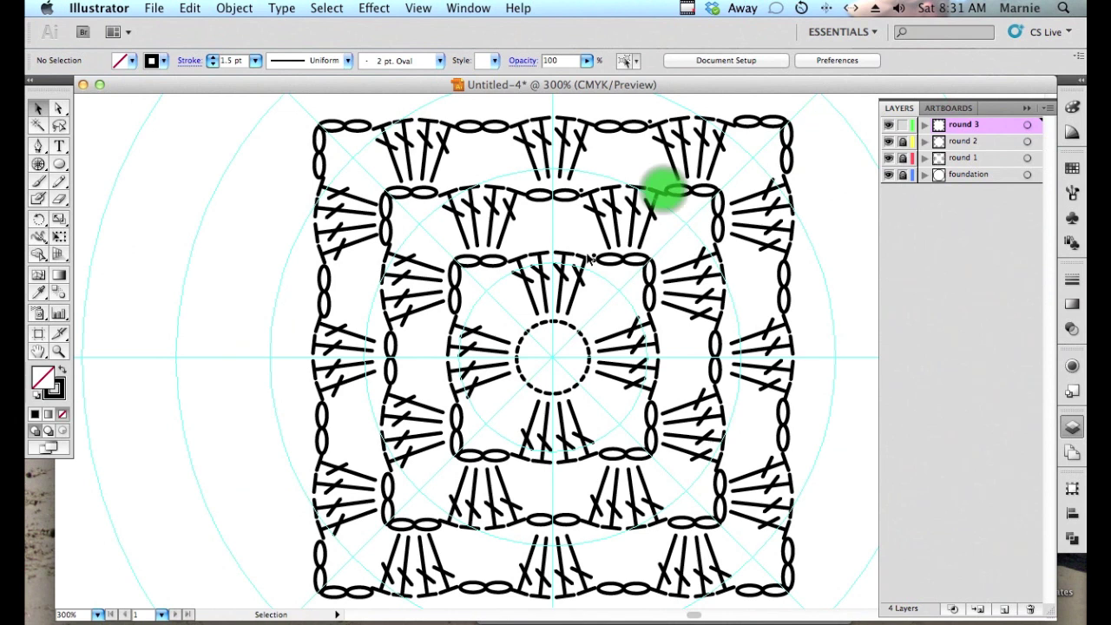
pyautogui.moveTo(903, 142); pyautogui.dragTo(902, 160)
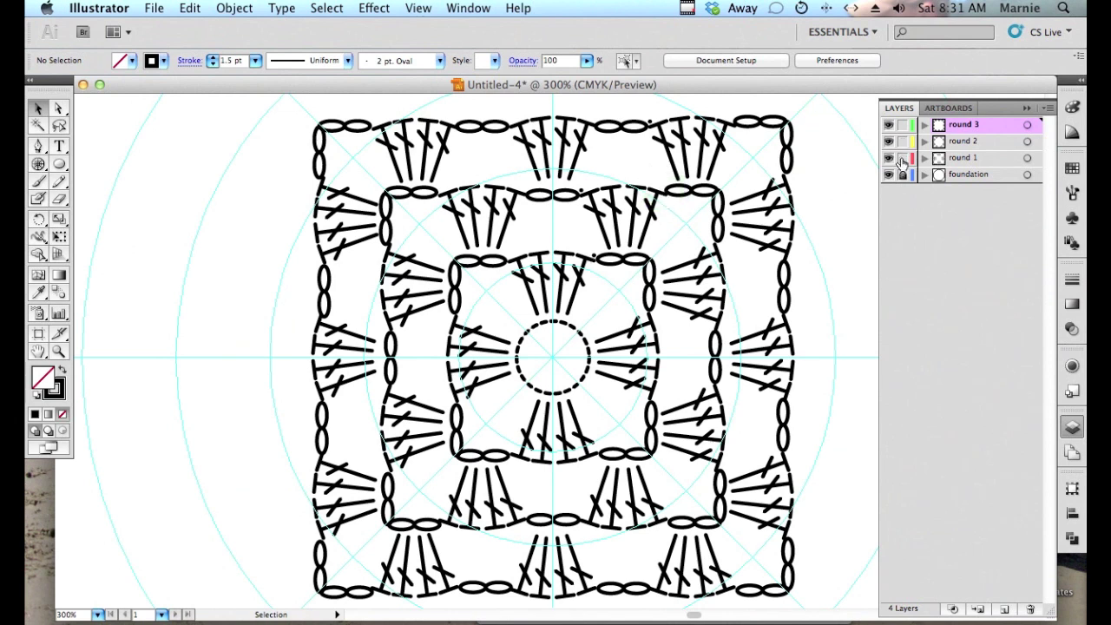
pyautogui.click(554, 192)
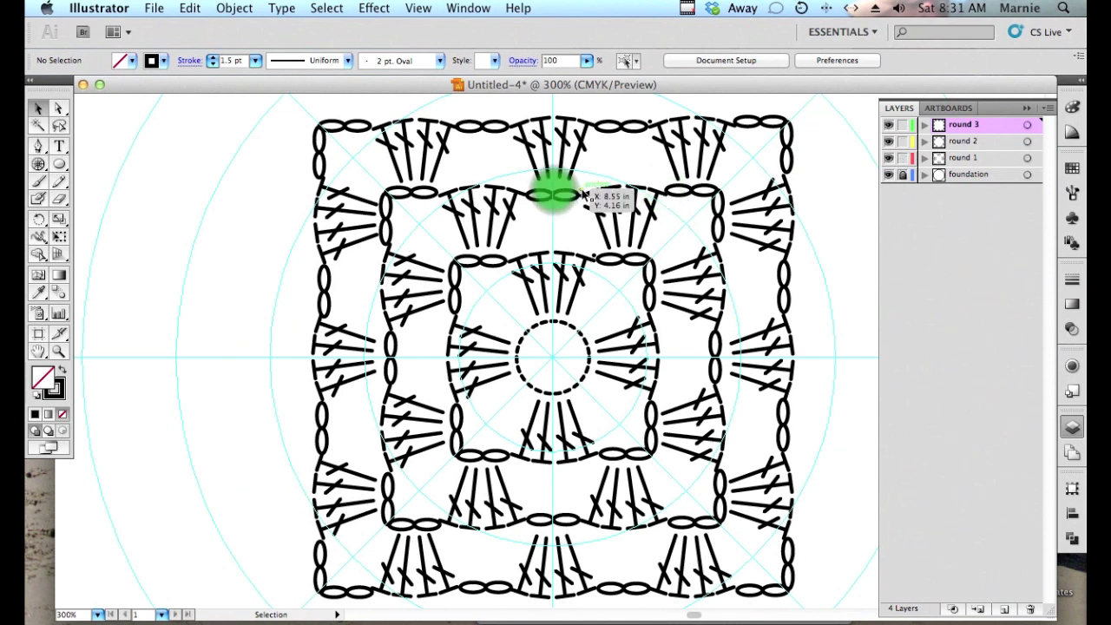
pyautogui.moveTo(571, 192); pyautogui.dragTo(529, 194)
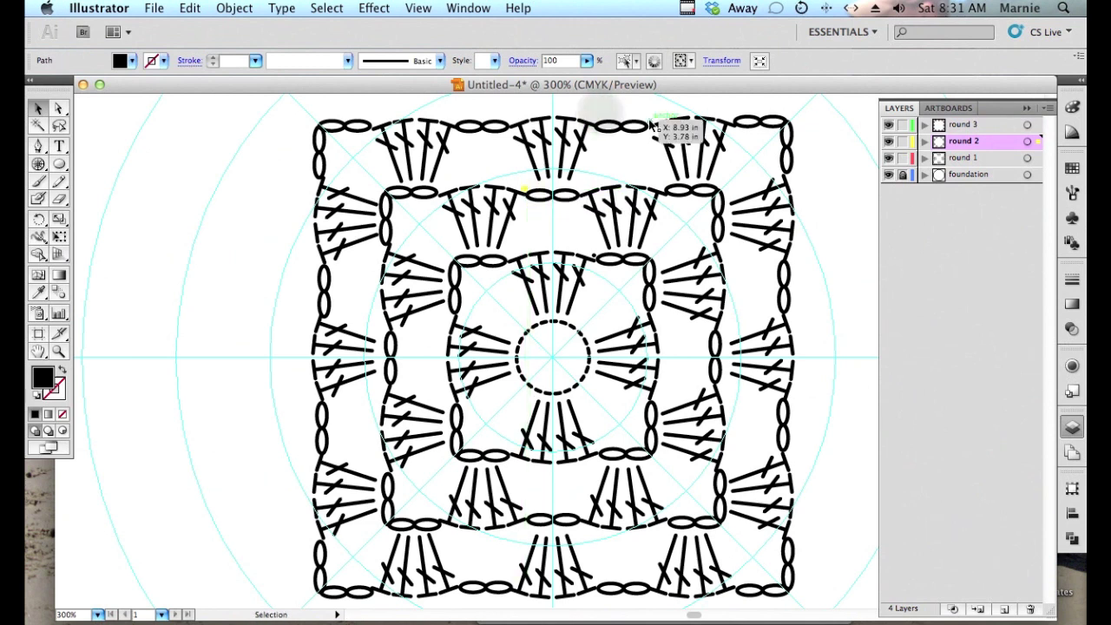
pyautogui.moveTo(652, 125); pyautogui.dragTo(596, 119)
pyautogui.click(865, 392)
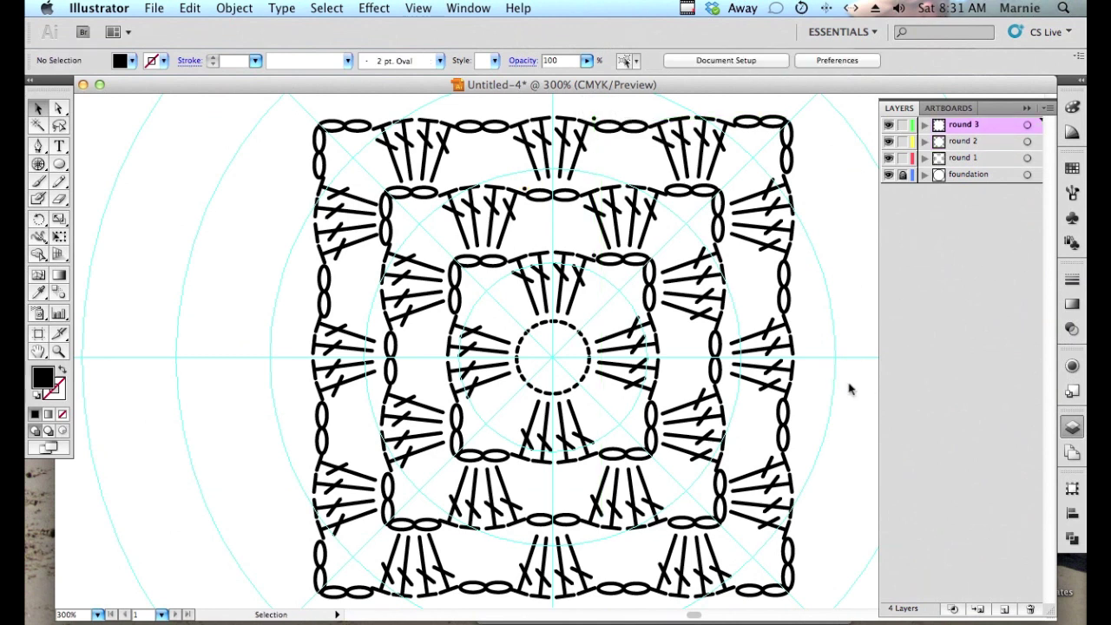
# Lock the round 1, round 2 and round 3 layers and unlock the foundation layer.
pyautogui.press('super+minus')
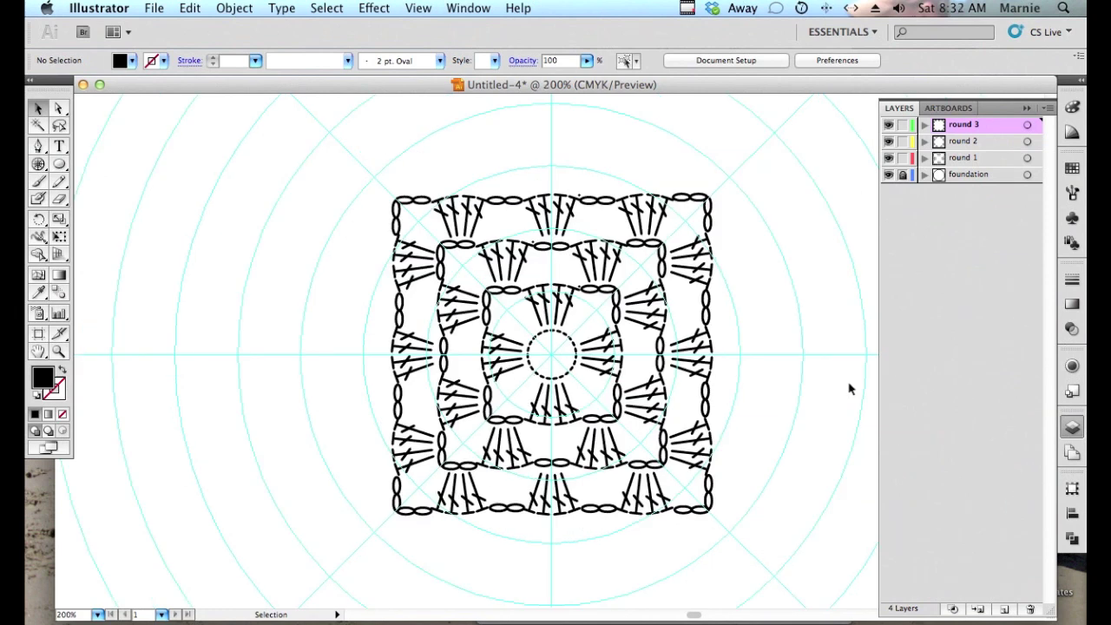
pyautogui.click(899, 175)
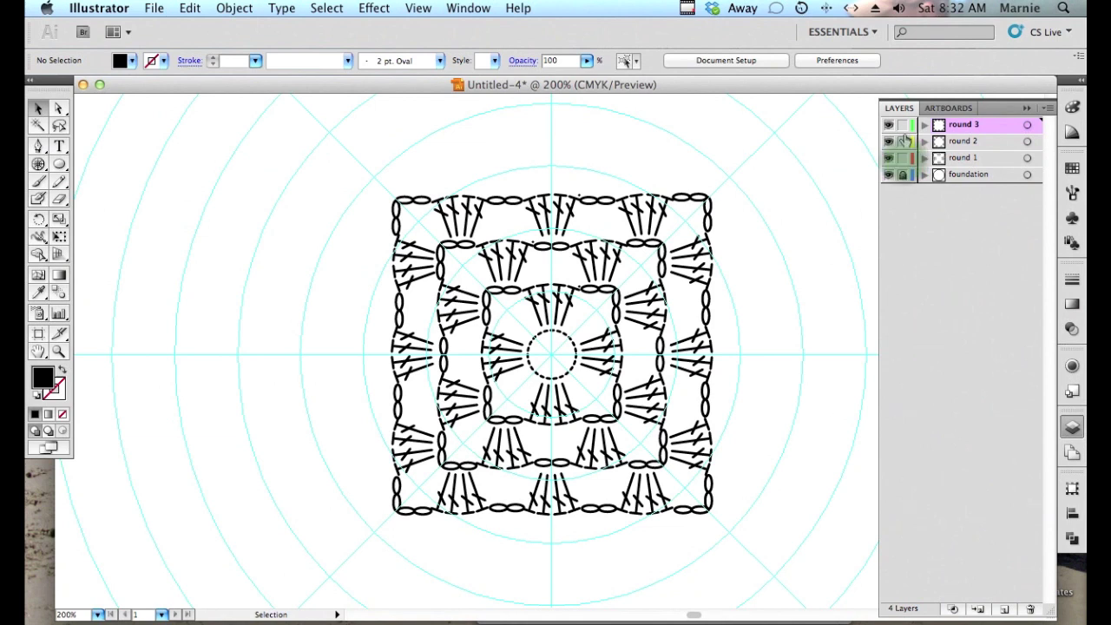
pyautogui.moveTo(904, 141); pyautogui.dragTo(903, 161)
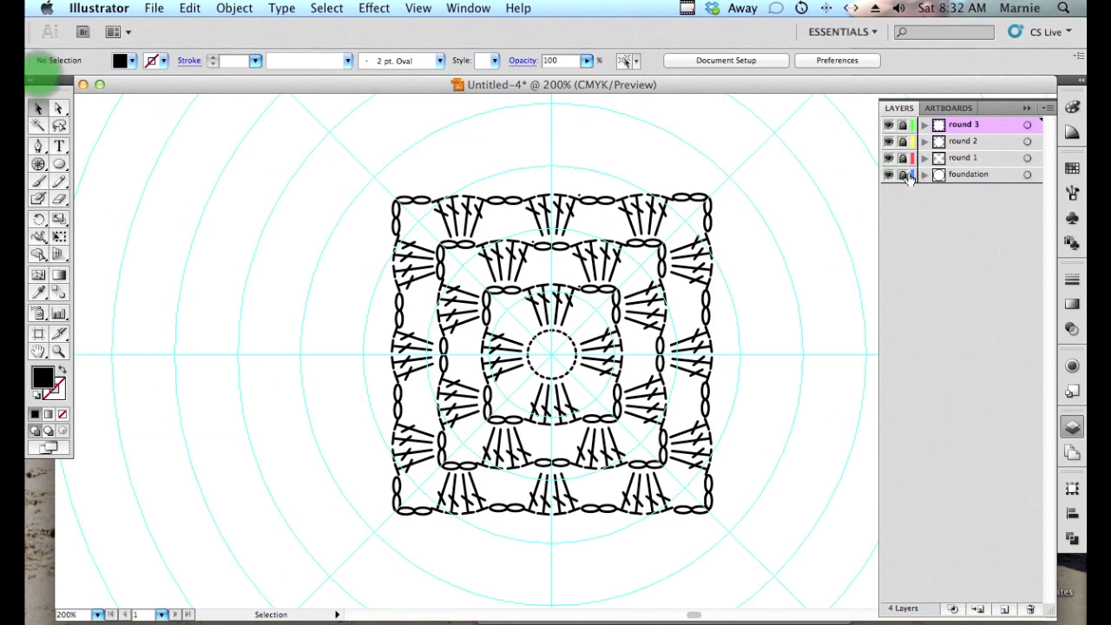
pyautogui.click(904, 175)
# Recolor the stroke of the dashed foundation ring at the chart's center with the cyan blue swatch.
pyautogui.click(563, 370)
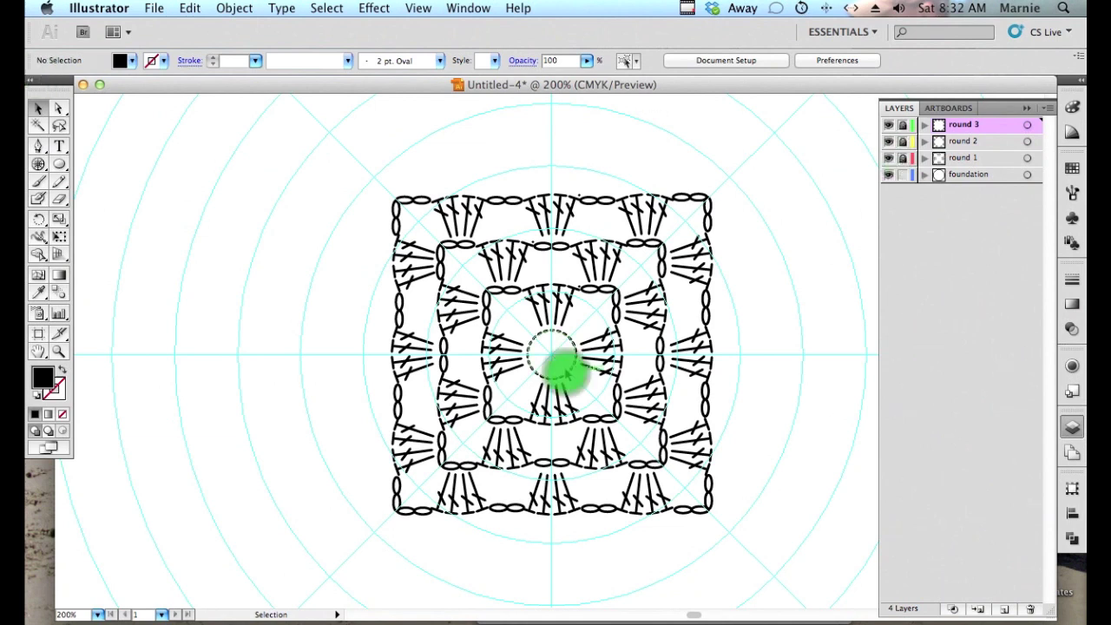
pyautogui.click(568, 376)
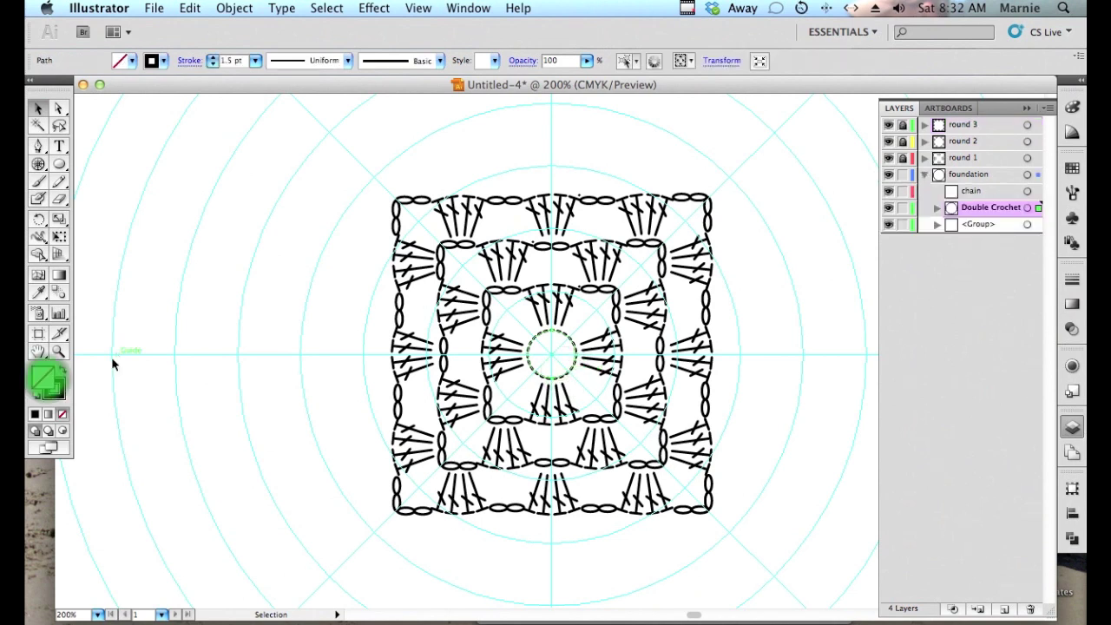
pyautogui.click(63, 397)
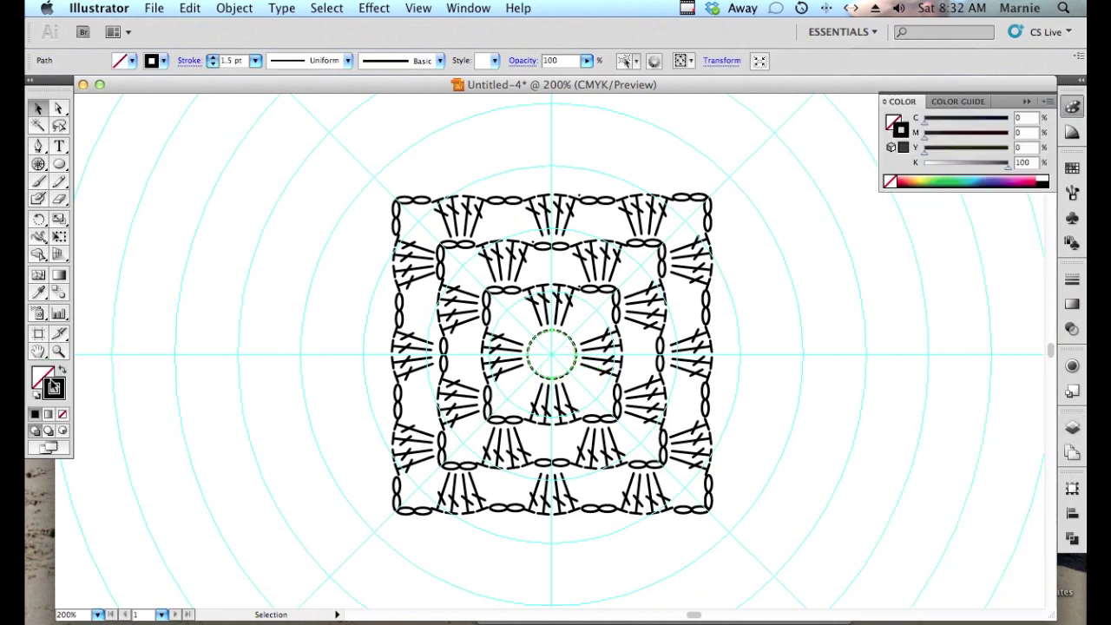
pyautogui.click(990, 180)
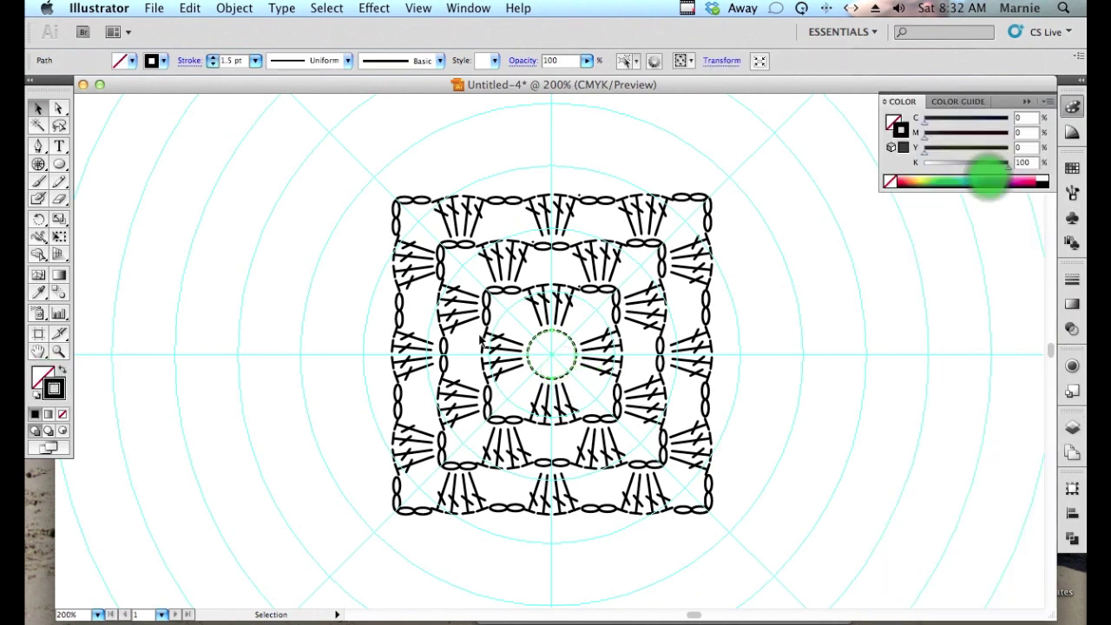
pyautogui.click(1073, 170)
pyautogui.click(968, 180)
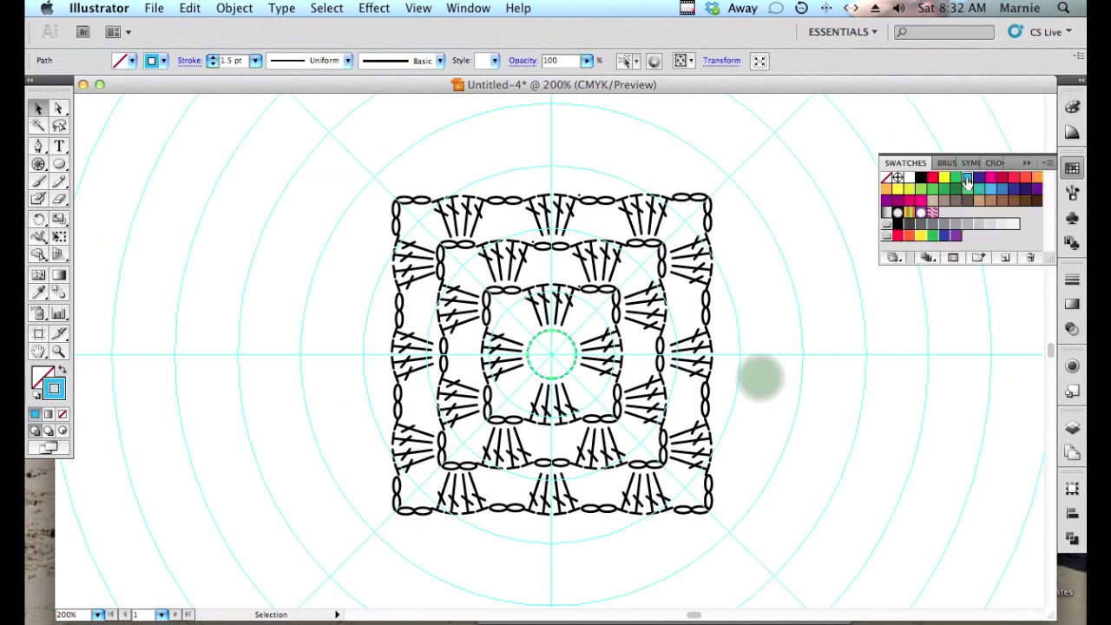
pyautogui.click(761, 378)
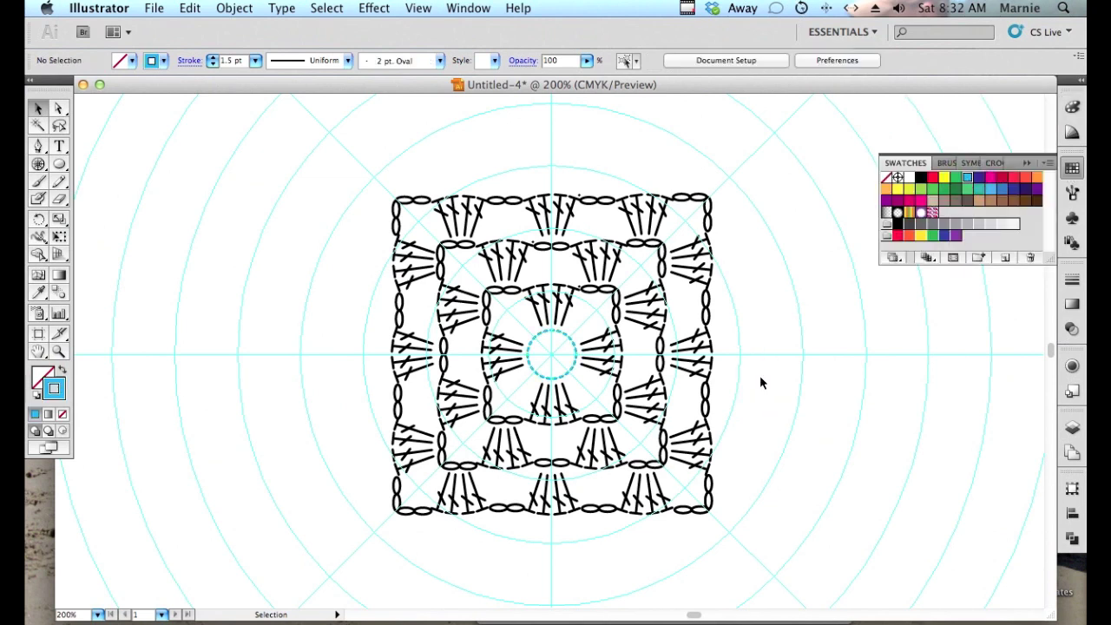
# Hide the polar grid guides and keep the Selection tool active.
pyautogui.press('a')
pyautogui.press('v')
pyautogui.press('a')
pyautogui.press('super+semicolon')
pyautogui.press('v')
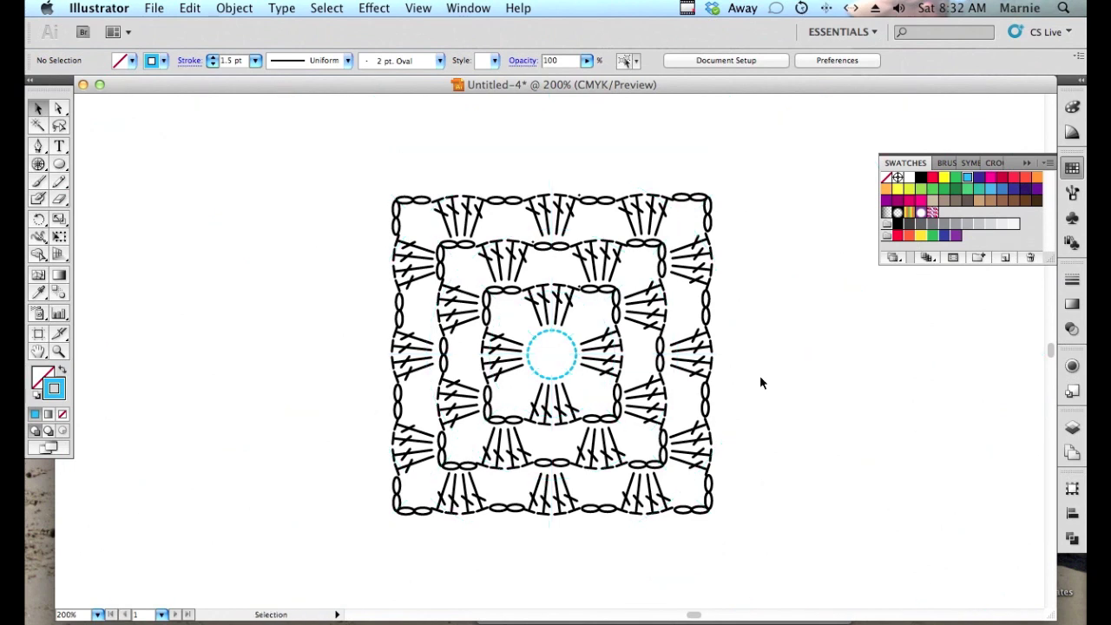
# Lock and collapse the foundation layer, and unlock the round 1 layer.
pyautogui.click(922, 229)
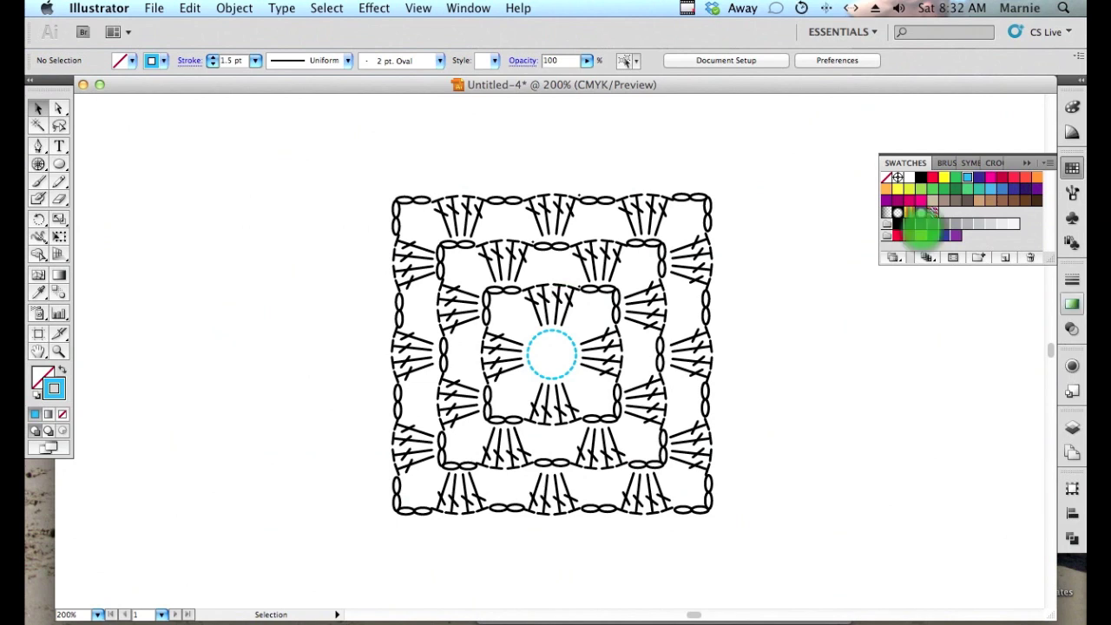
pyautogui.click(1074, 428)
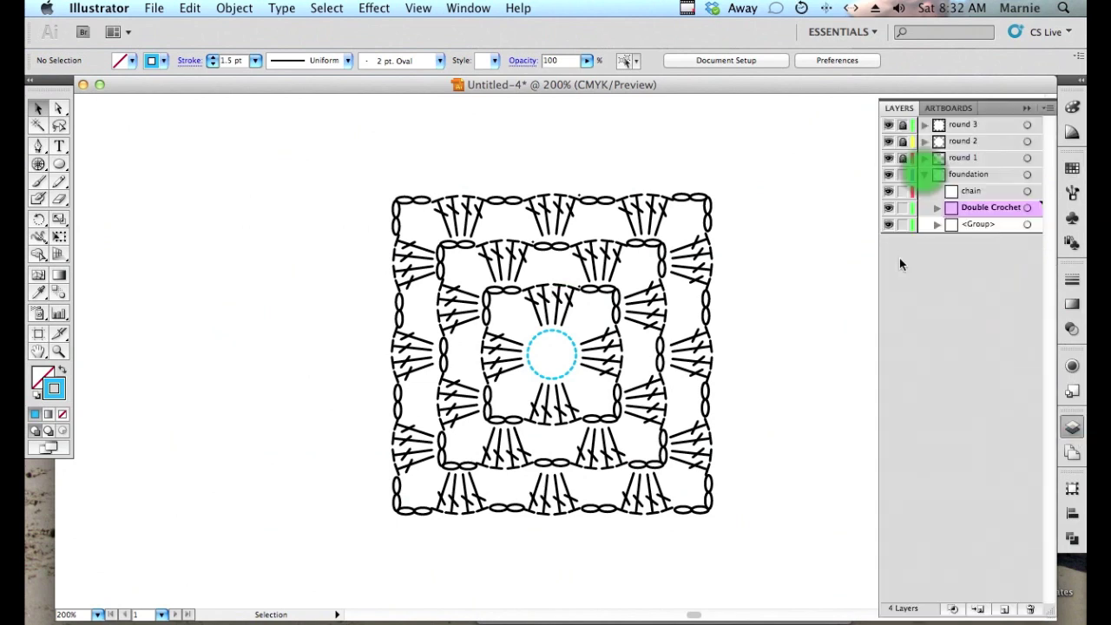
pyautogui.click(902, 173)
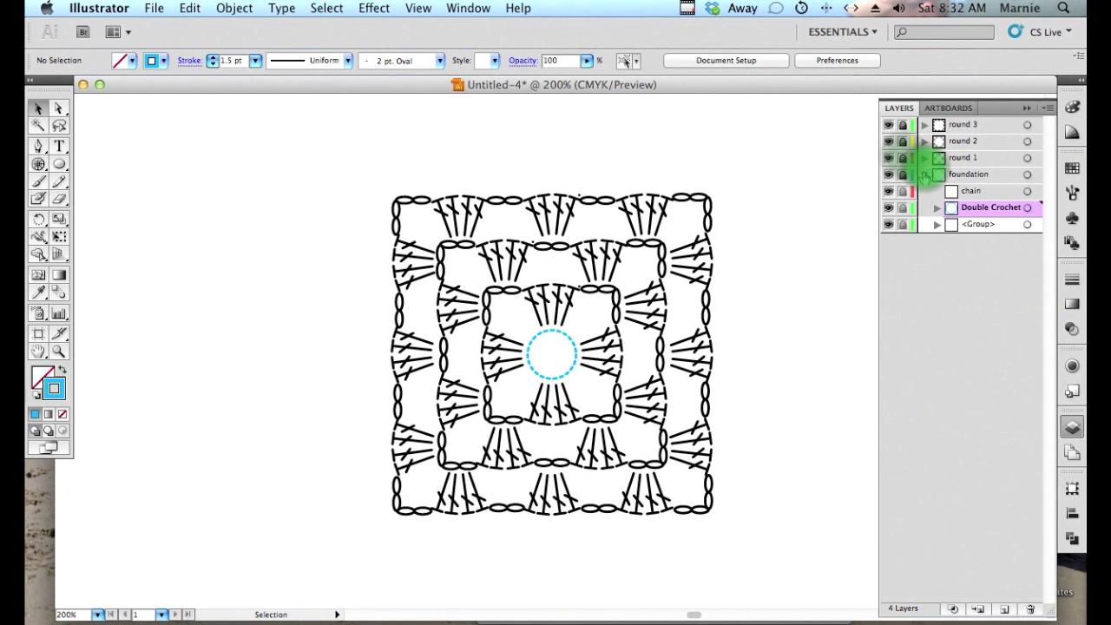
pyautogui.click(926, 175)
pyautogui.click(903, 158)
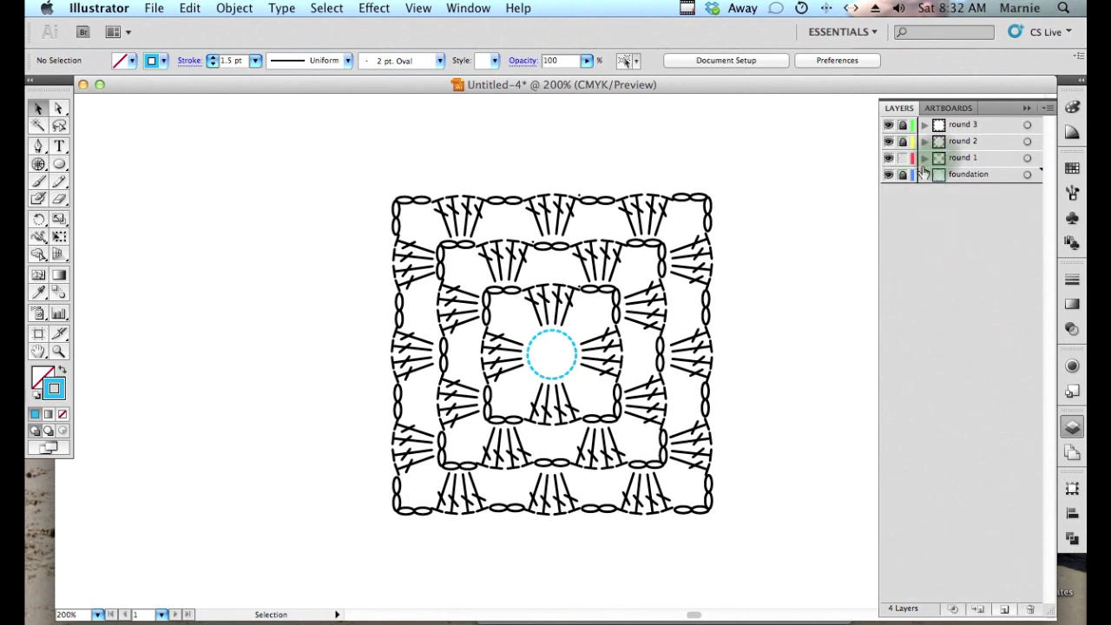
# Recolor the strokes of all round 1 stitches, excluding the slip stitch dot, with the magenta swatch.
pyautogui.click(939, 159)
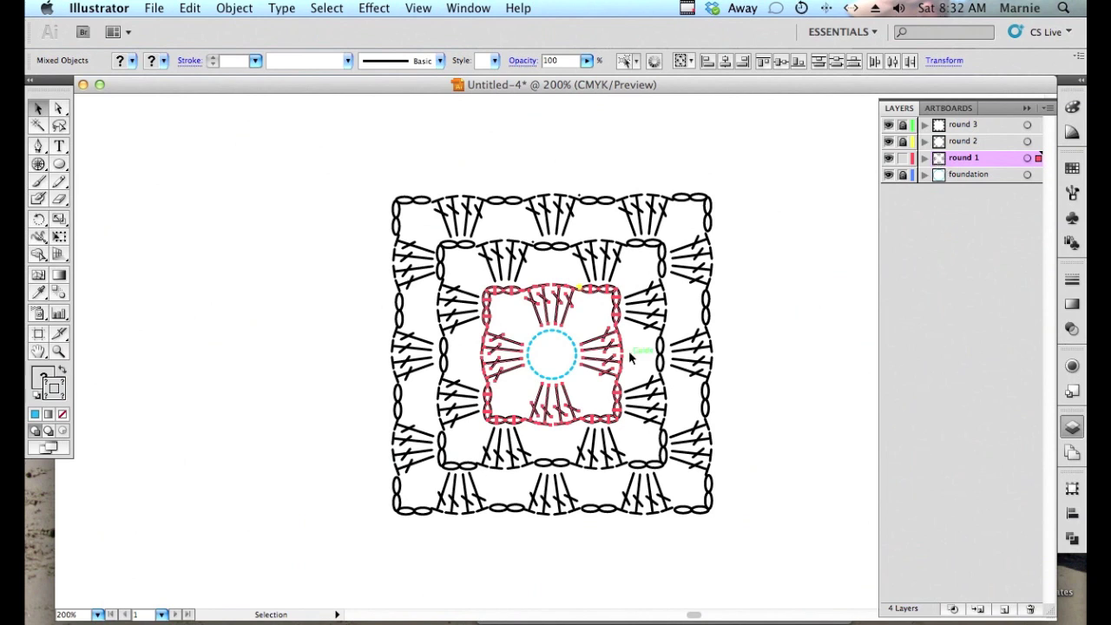
pyautogui.press('super+equal')
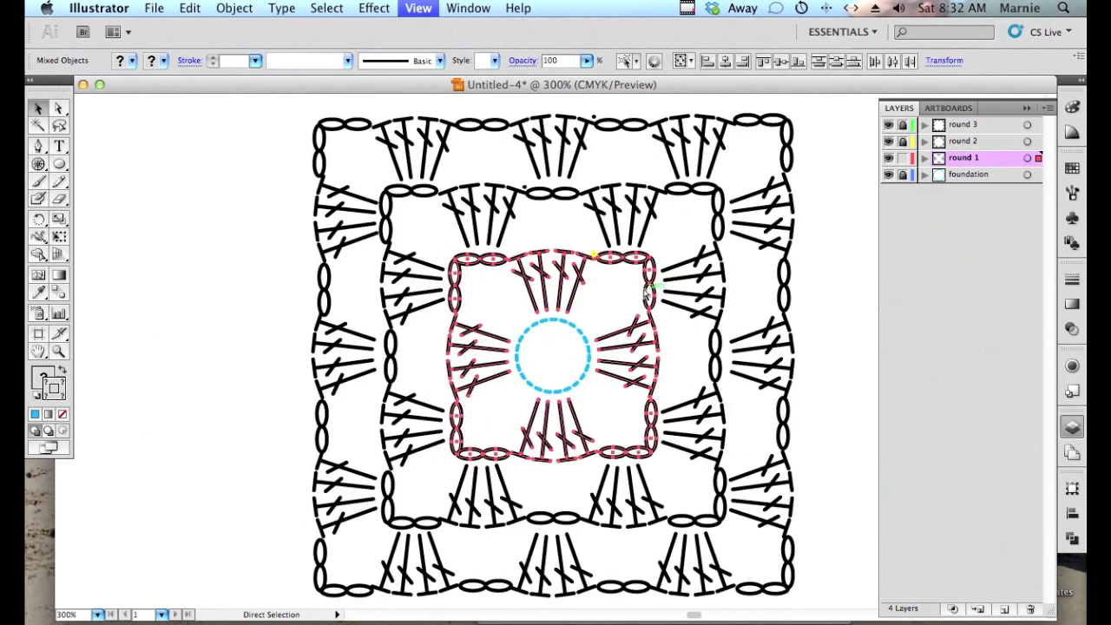
pyautogui.press('super+equal')
pyautogui.click(608, 223)
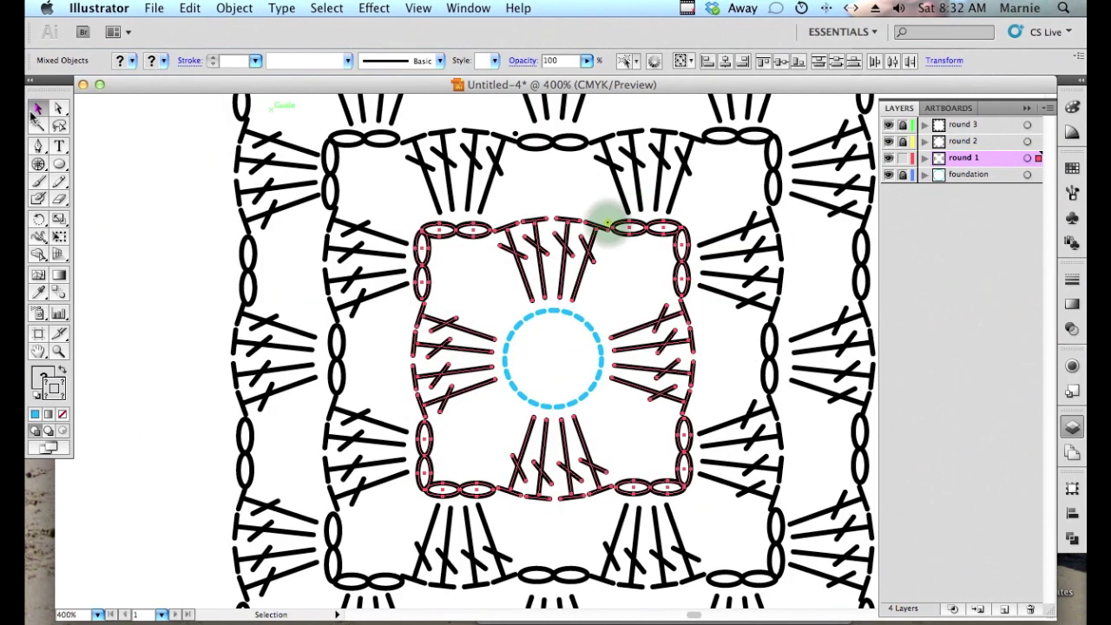
pyautogui.click(614, 225)
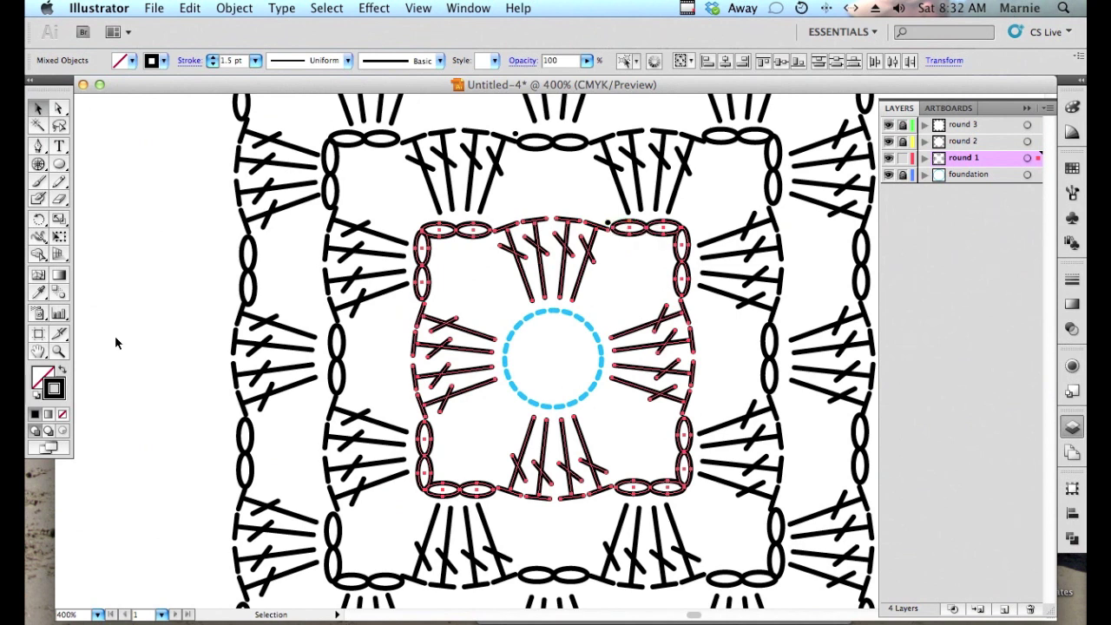
pyautogui.click(59, 393)
pyautogui.click(59, 395)
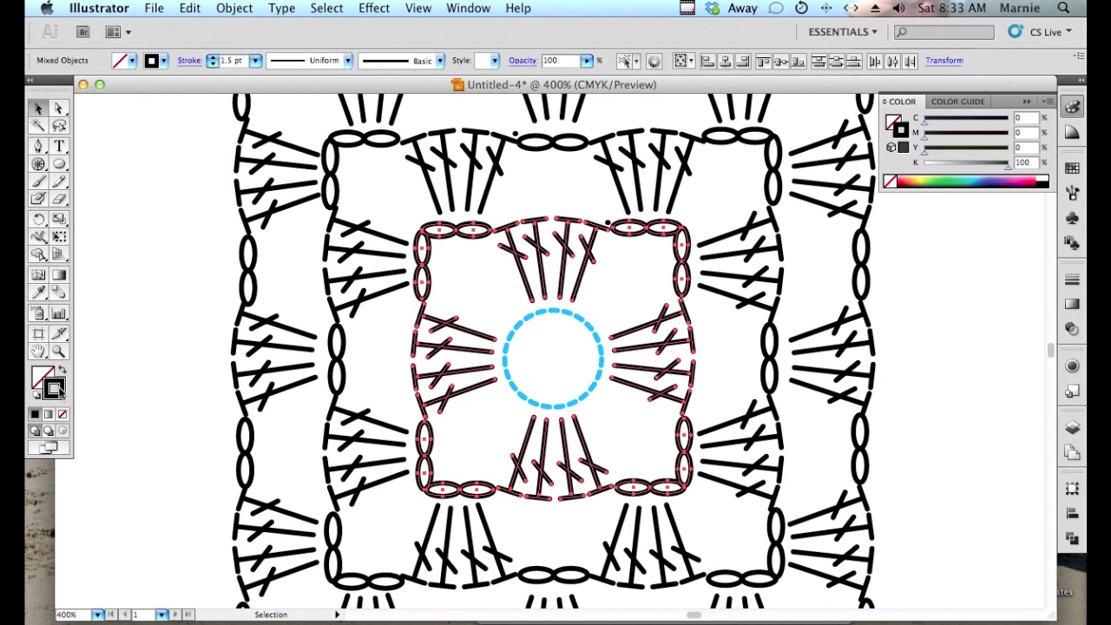
pyautogui.click(1072, 169)
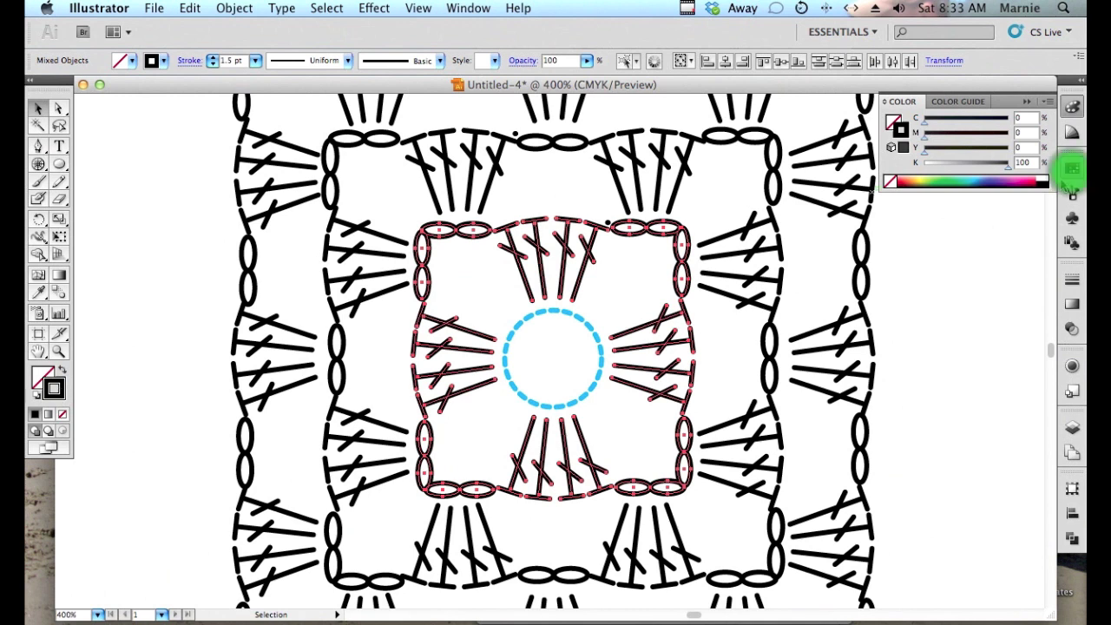
pyautogui.click(1073, 171)
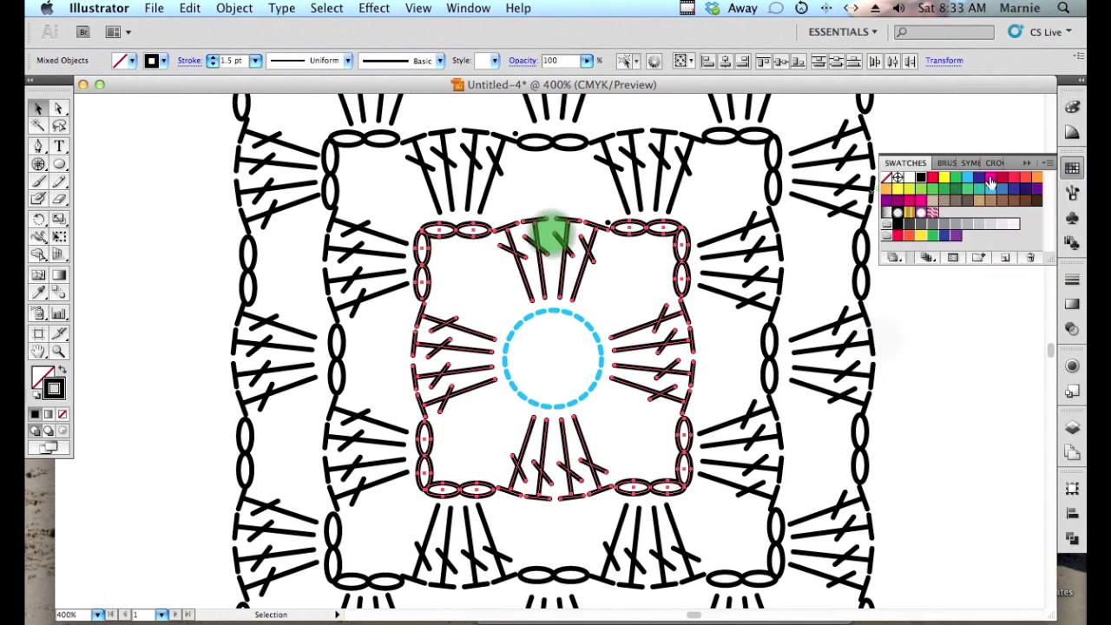
pyautogui.click(991, 179)
pyautogui.click(886, 338)
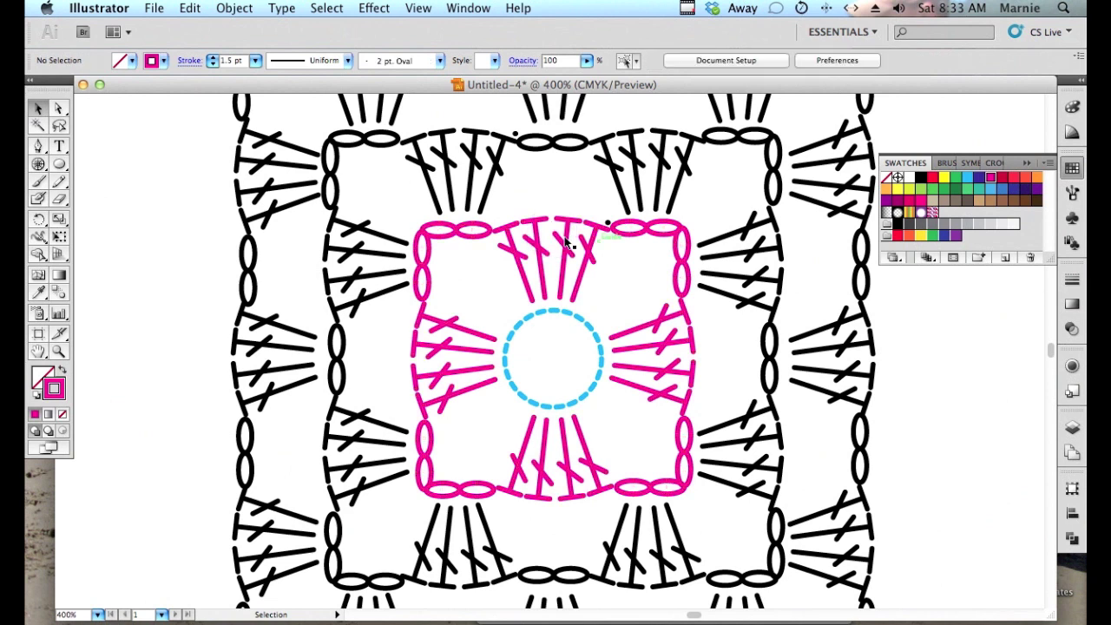
# Recolor the fill of round 1's slip stitch dot with the magenta swatch and deselect it.
pyautogui.click(610, 227)
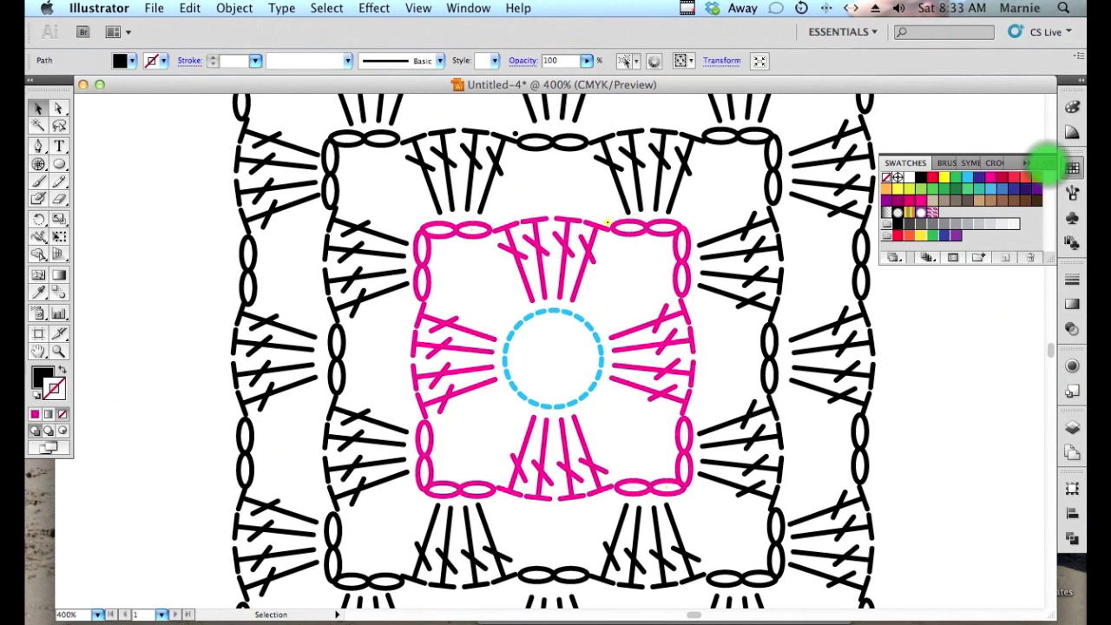
pyautogui.click(1076, 220)
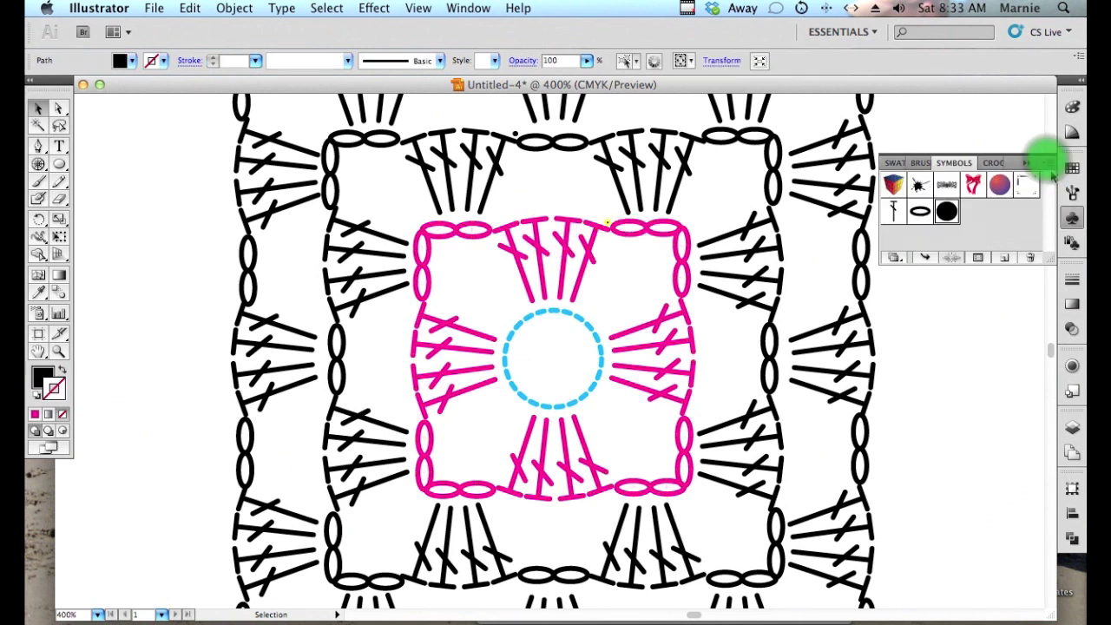
pyautogui.click(1049, 164)
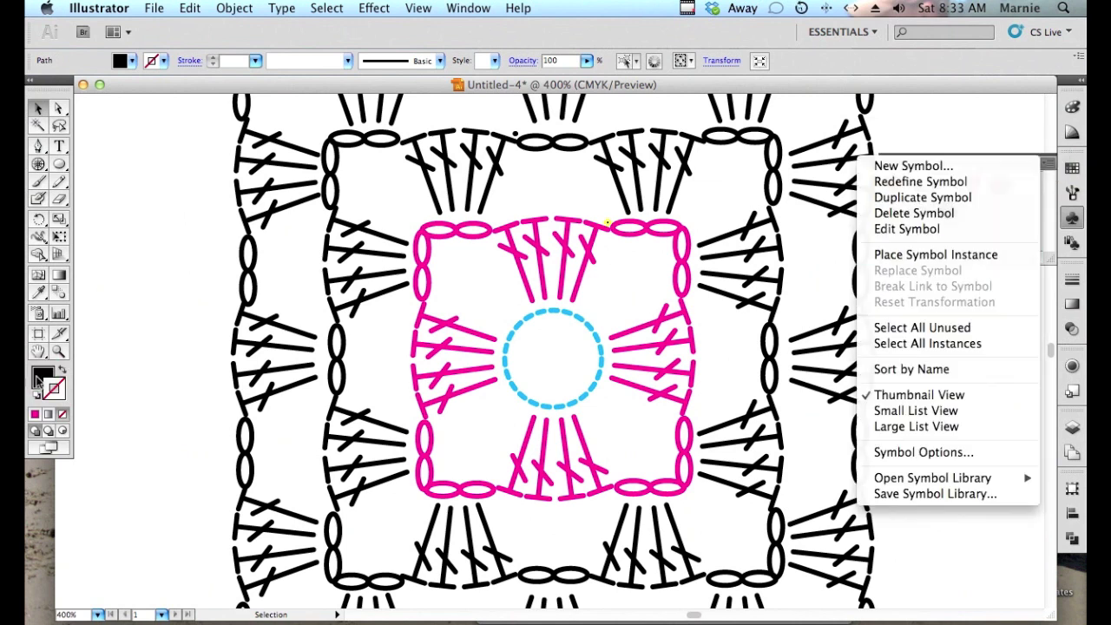
pyautogui.click(42, 377)
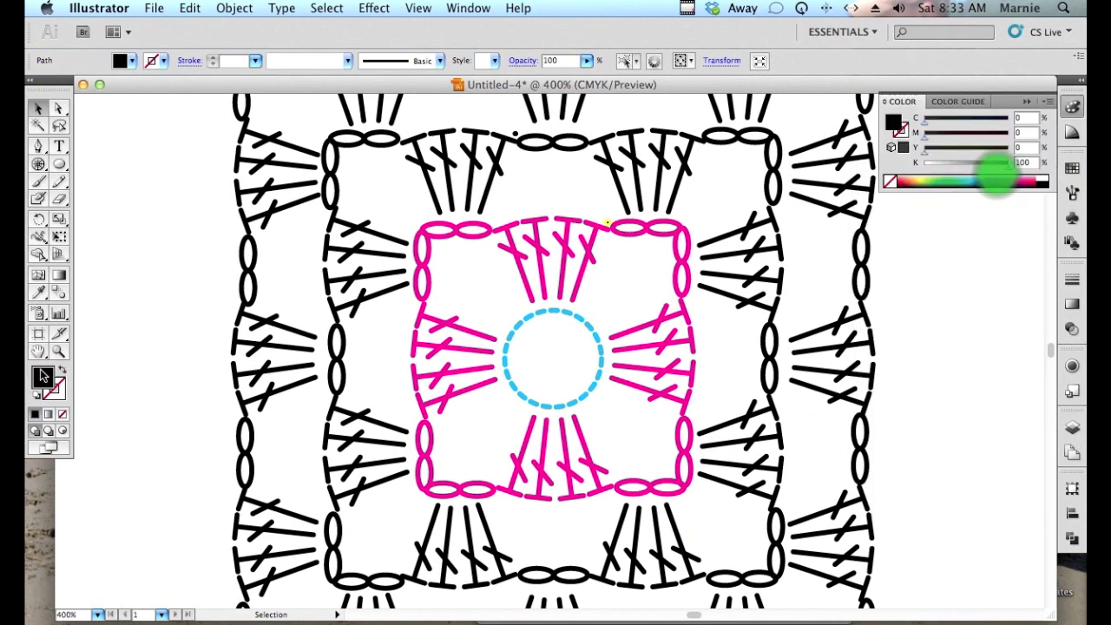
pyautogui.click(1072, 169)
pyautogui.click(992, 177)
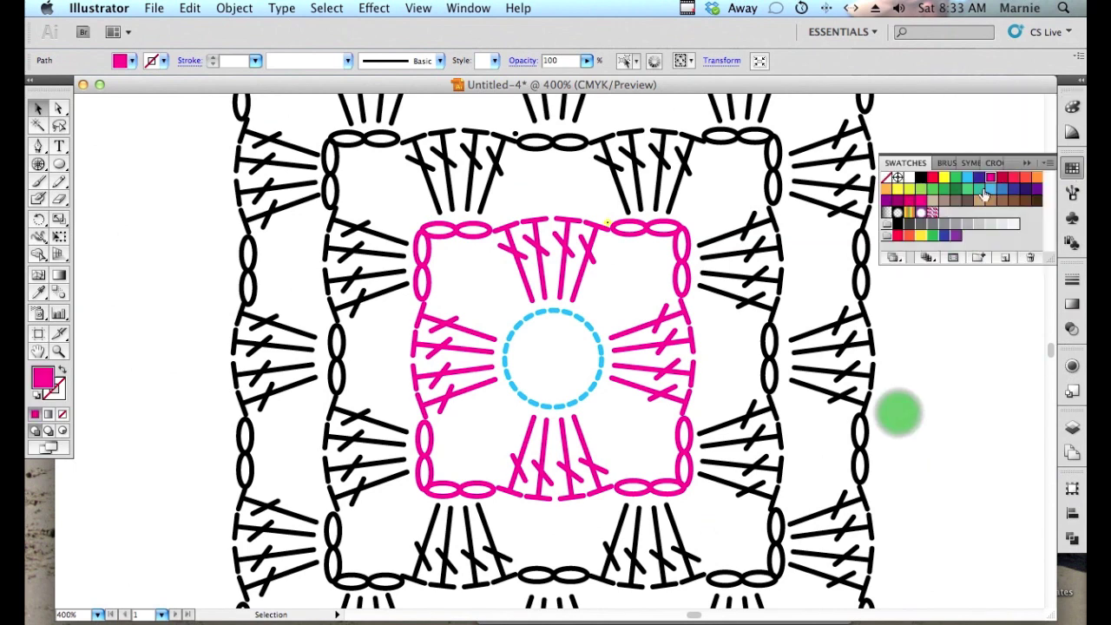
pyautogui.click(900, 413)
# Collapse and lock the round 1 layer, and unlock the round 3 layer.
pyautogui.scroll(3, 899, 412)
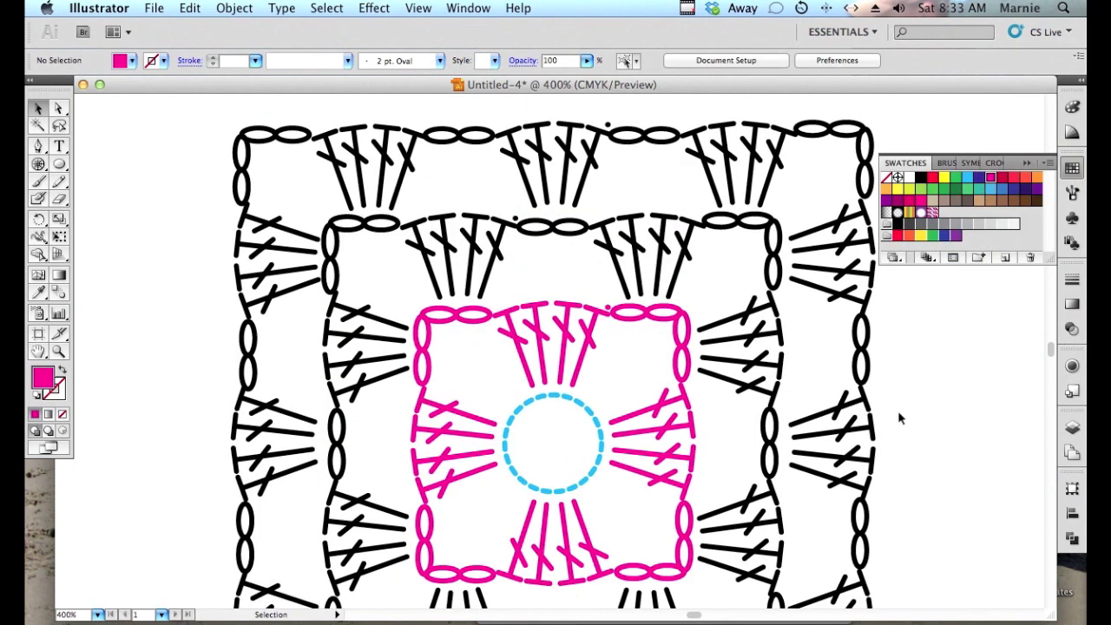
pyautogui.scroll(2, 898, 411)
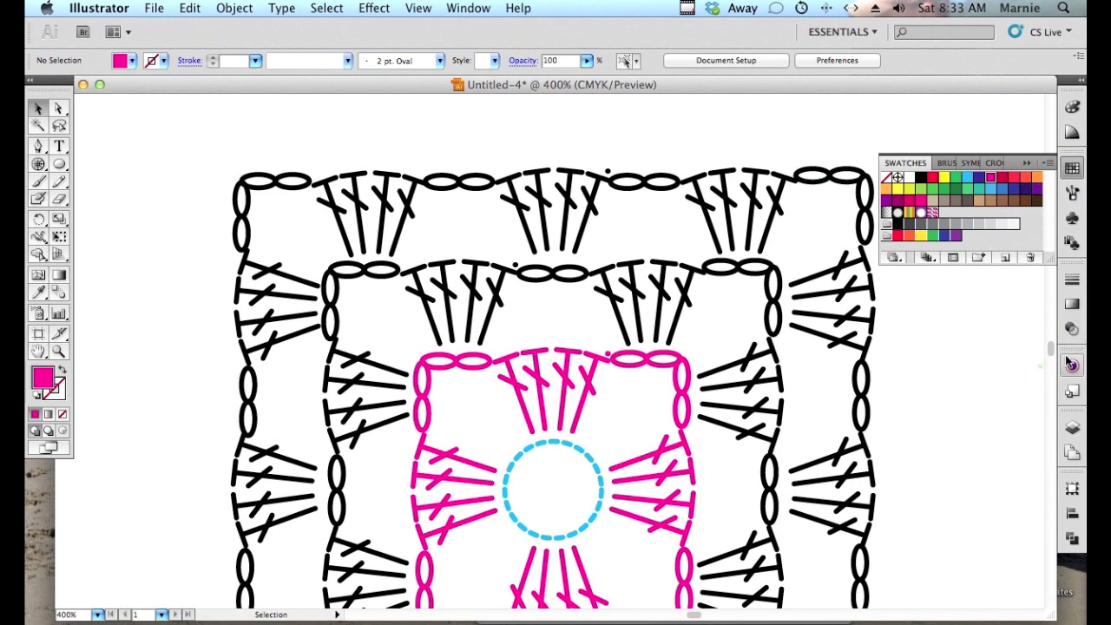
pyautogui.click(979, 257)
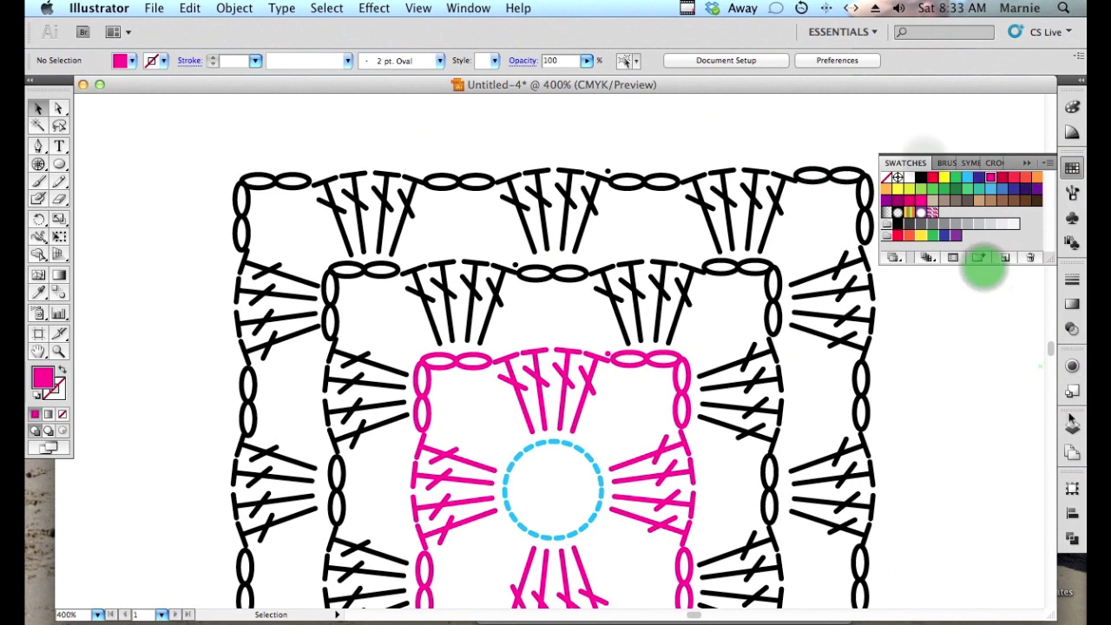
pyautogui.click(1073, 425)
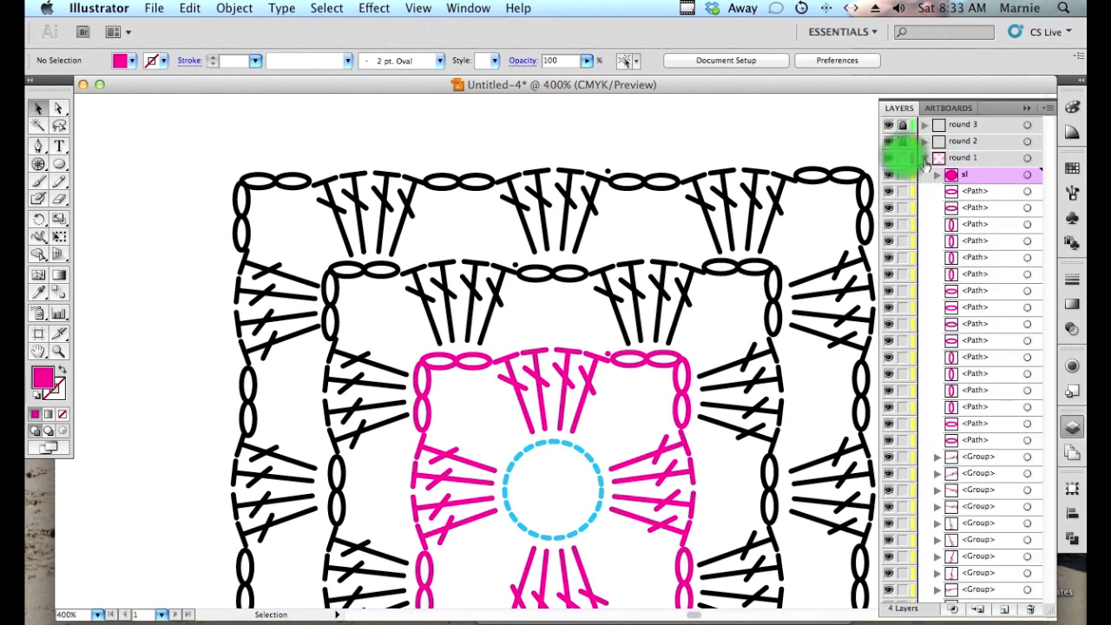
pyautogui.click(924, 160)
pyautogui.click(904, 159)
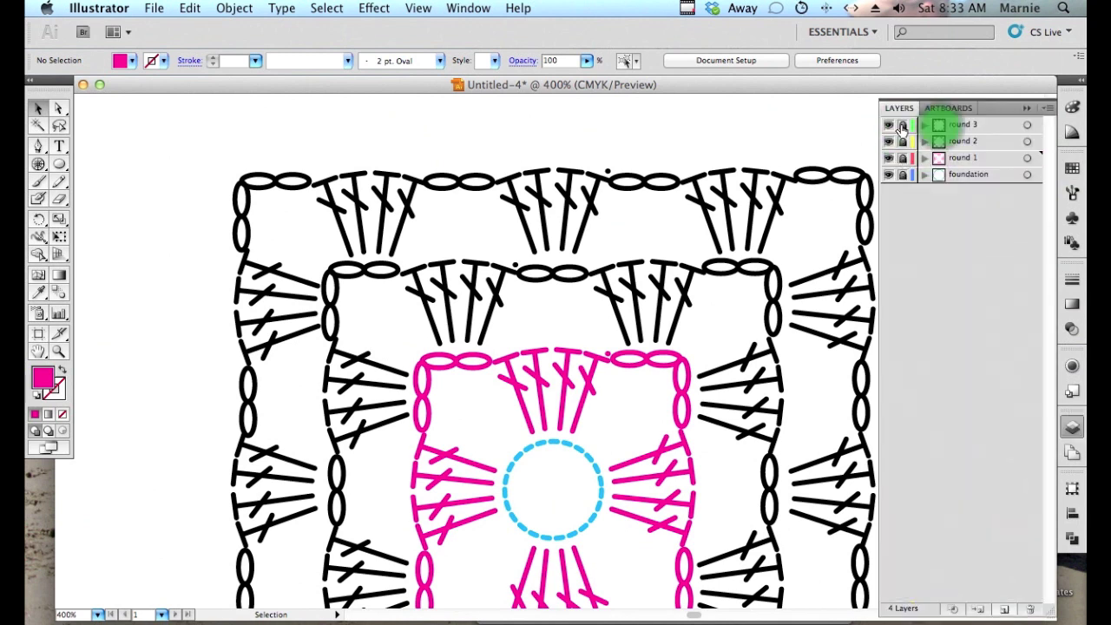
pyautogui.click(903, 127)
# Recolor the strokes of all round 3 stitches, excluding the slip stitch dot, with the magenta swatch.
pyautogui.click(941, 126)
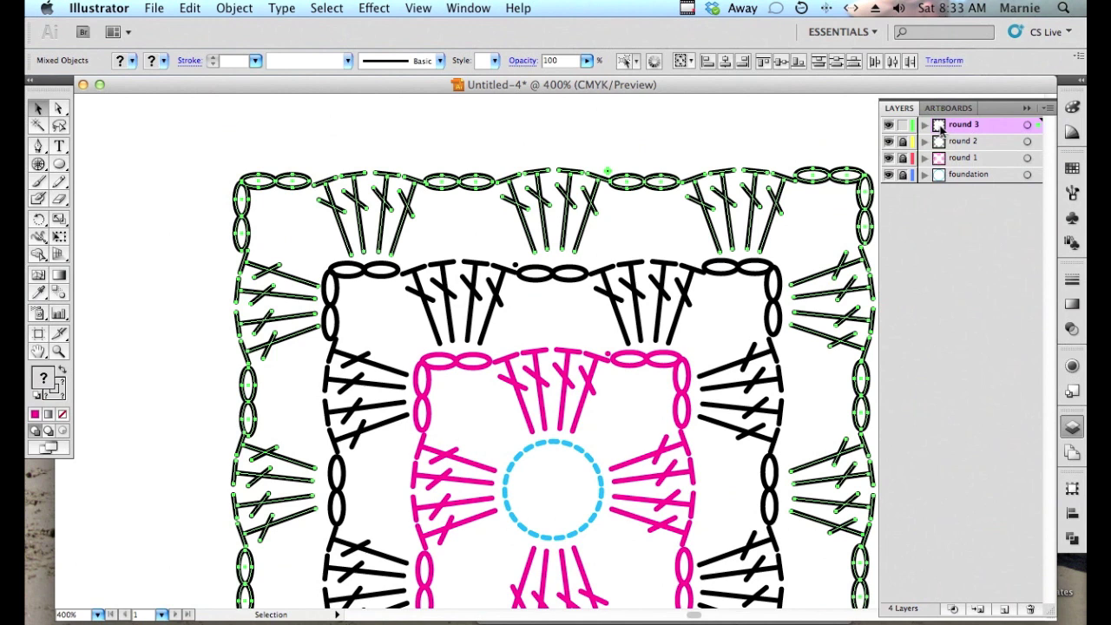
pyautogui.keyDown('shift'); pyautogui.click(609, 173); pyautogui.keyUp('shift')
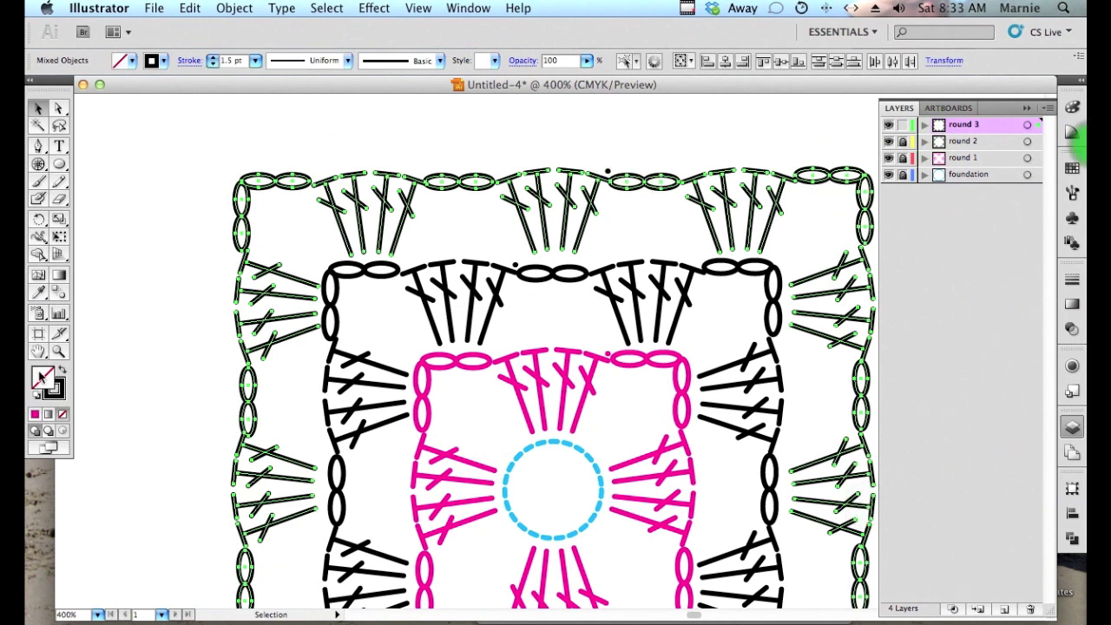
pyautogui.click(56, 391)
pyautogui.click(1071, 169)
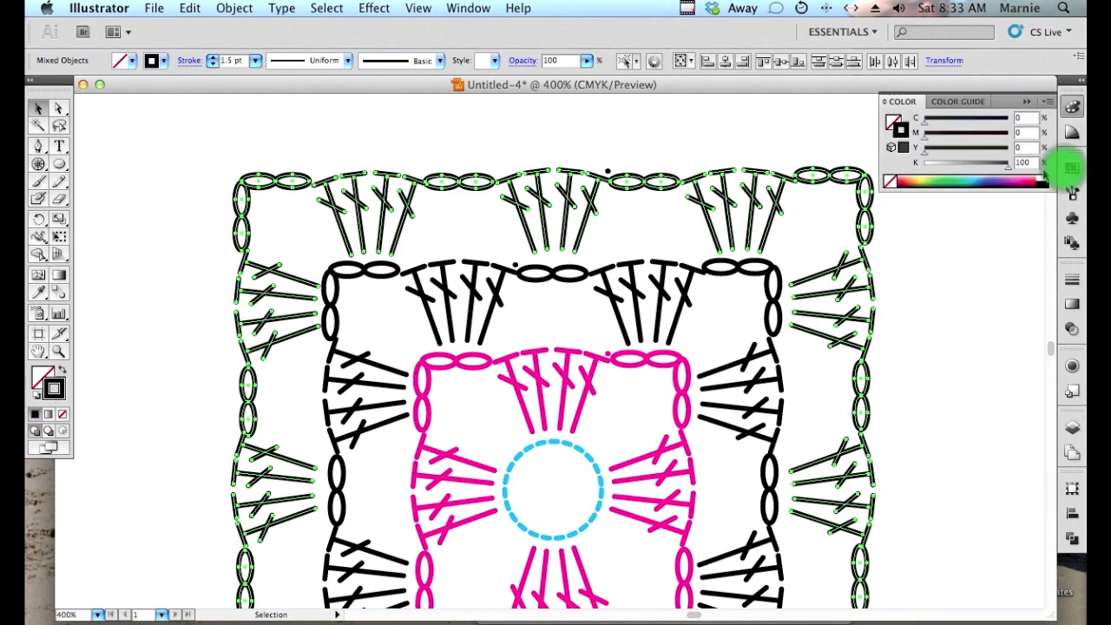
pyautogui.click(1066, 171)
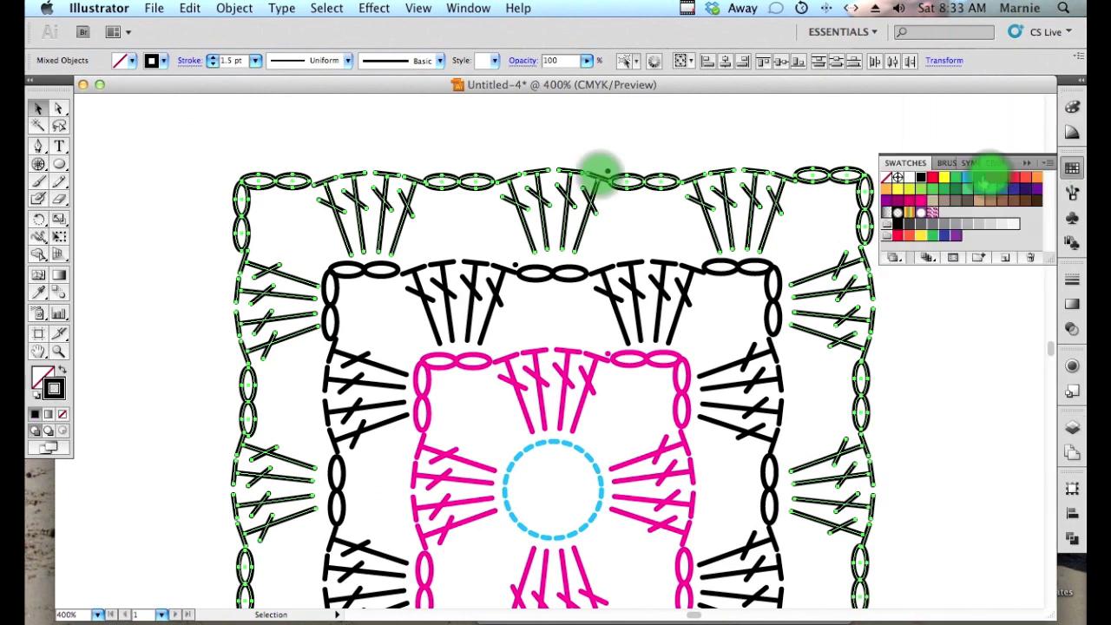
pyautogui.click(991, 178)
pyautogui.click(609, 176)
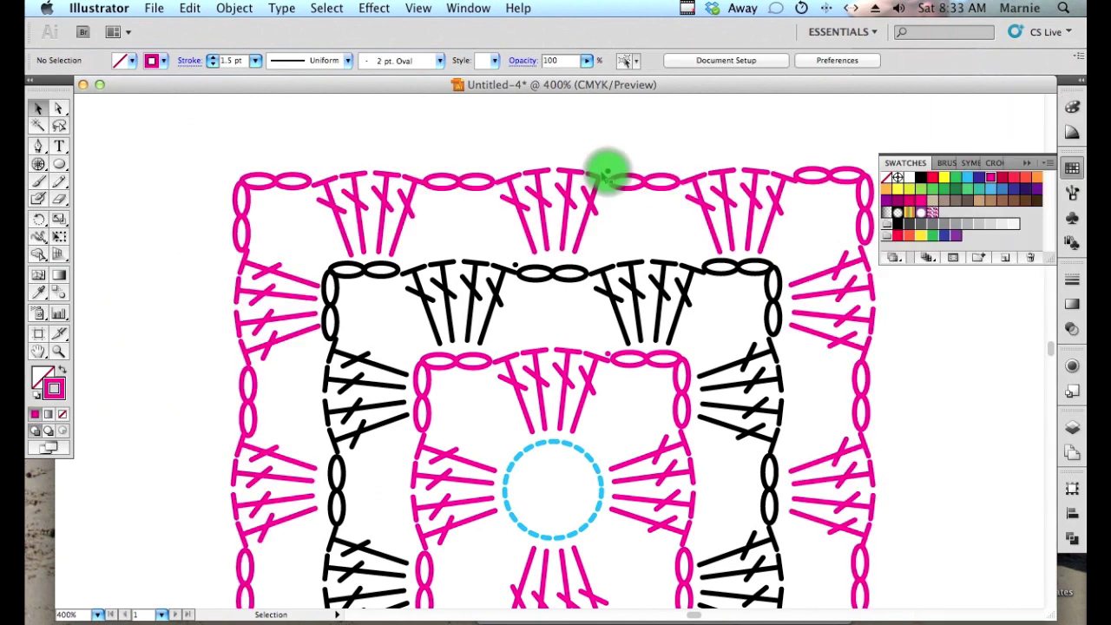
# Recolor the fill of round 3's slip stitch dot with the magenta swatch and deselect it.
pyautogui.click(608, 176)
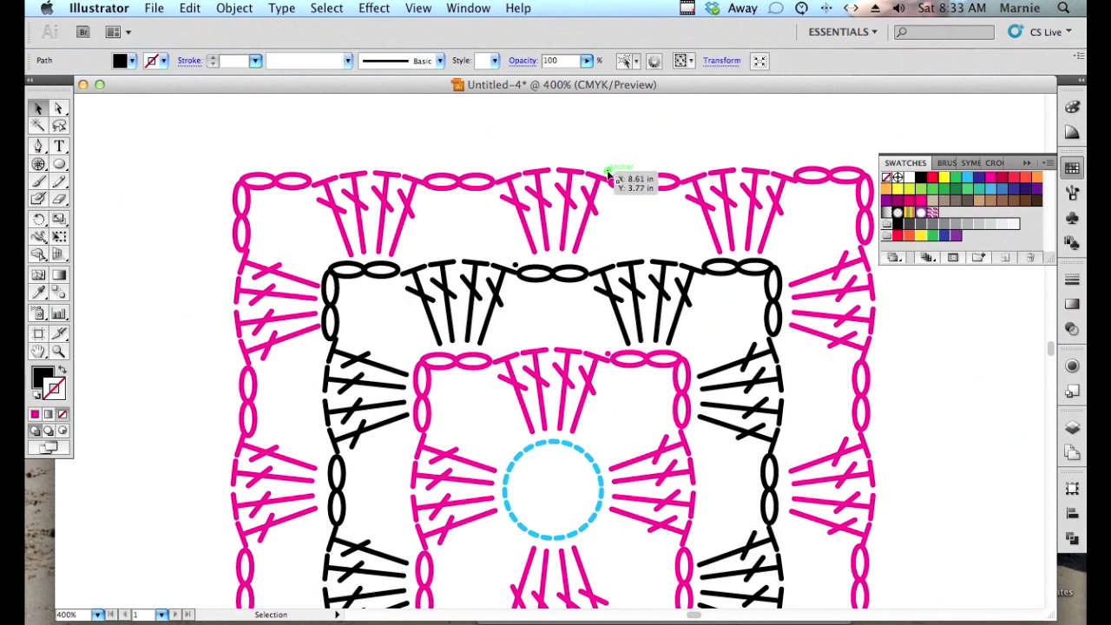
pyautogui.click(38, 375)
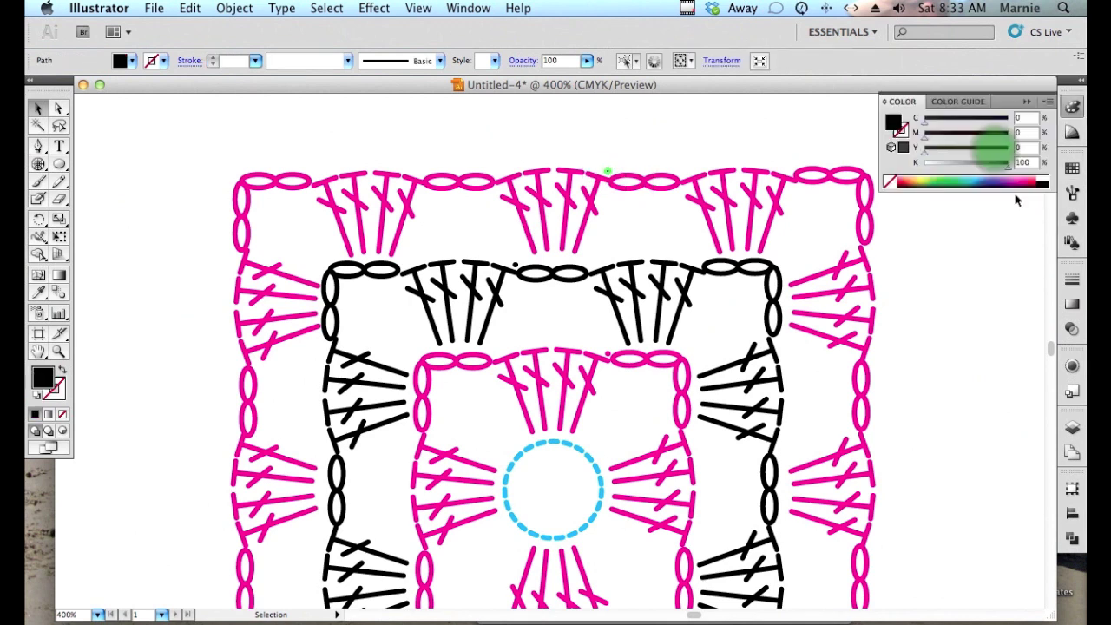
pyautogui.click(1072, 168)
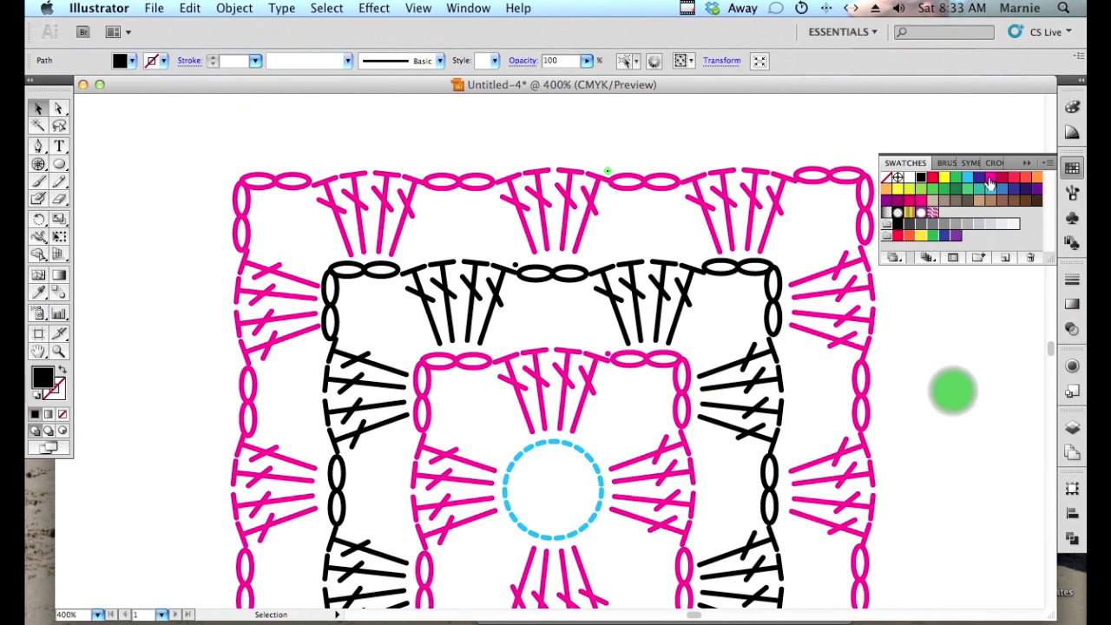
pyautogui.click(991, 181)
pyautogui.click(953, 396)
# Pick one magenta stitch line in round 3 with Direct Selection and select everything with the same stroke color.
pyautogui.press('super+minus')
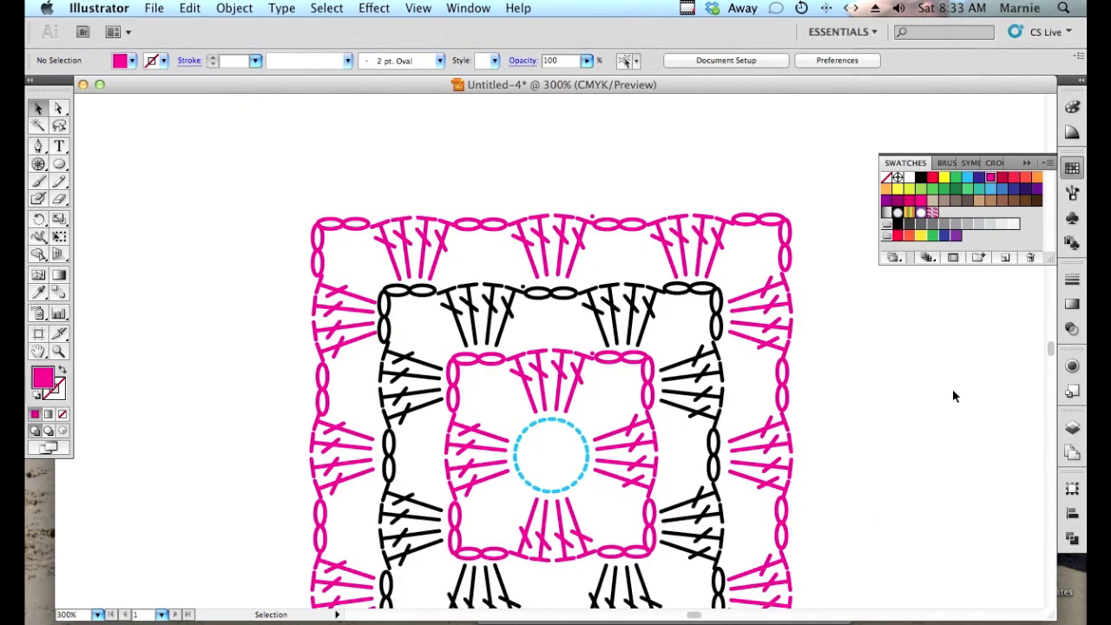
pyautogui.scroll(-2, 953, 396)
pyautogui.scroll(-1, 952, 396)
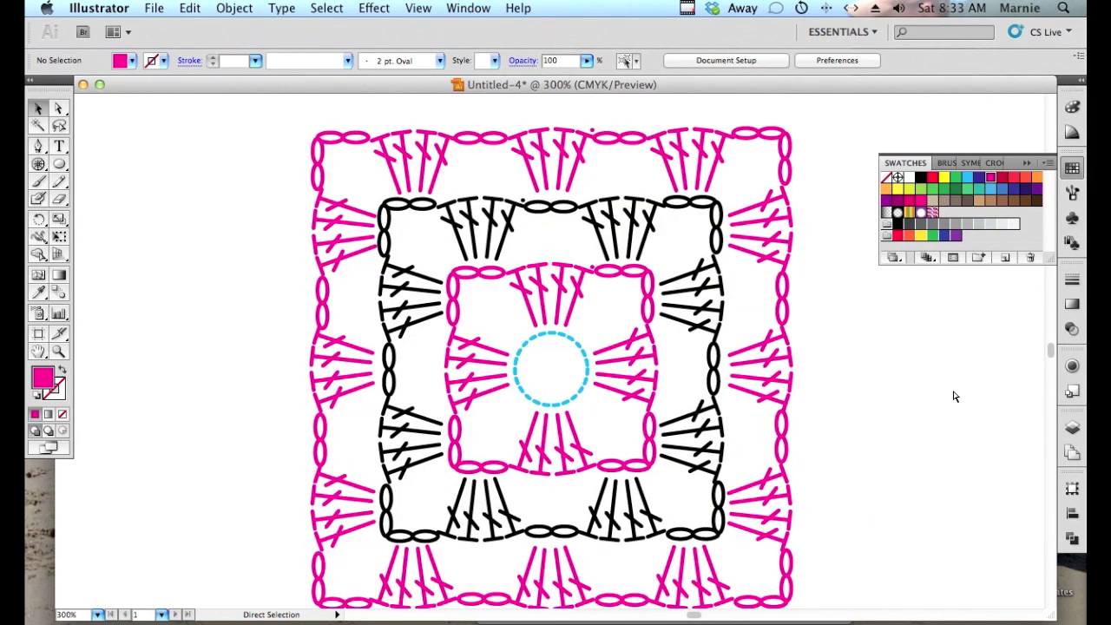
pyautogui.press('super+minus')
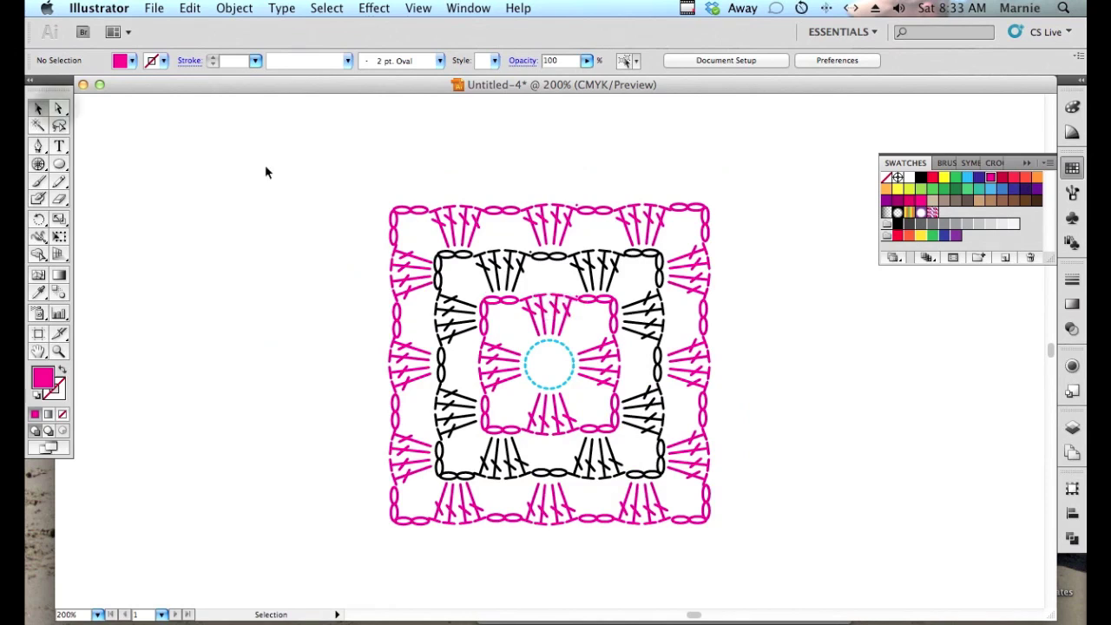
pyautogui.click(58, 107)
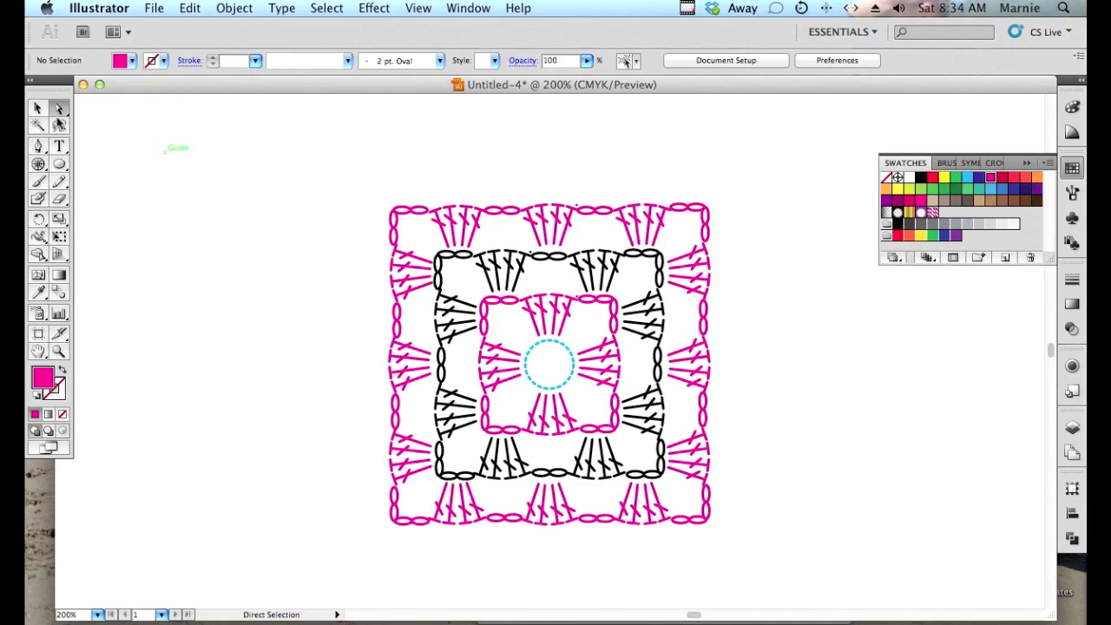
pyautogui.click(474, 236)
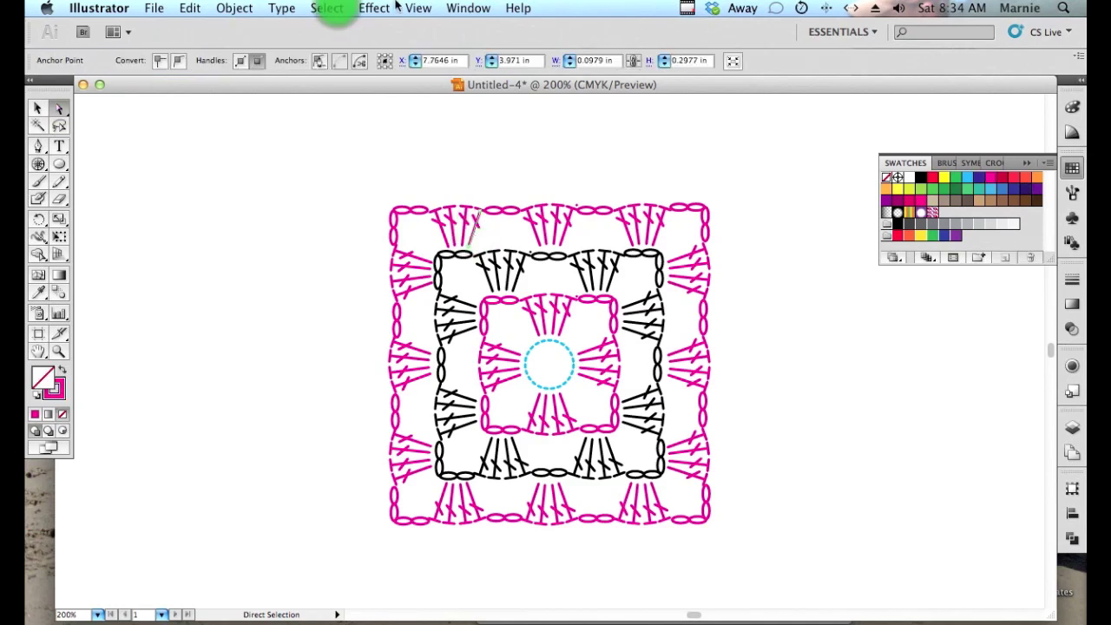
pyautogui.click(337, 9)
pyautogui.moveTo(354, 172)
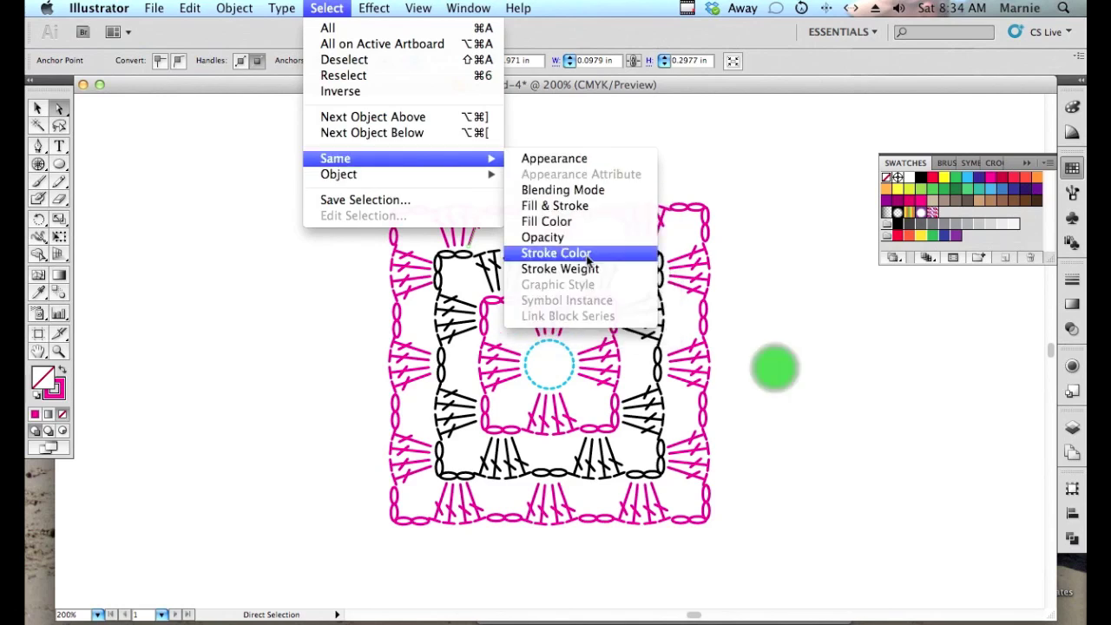
pyautogui.click(587, 259)
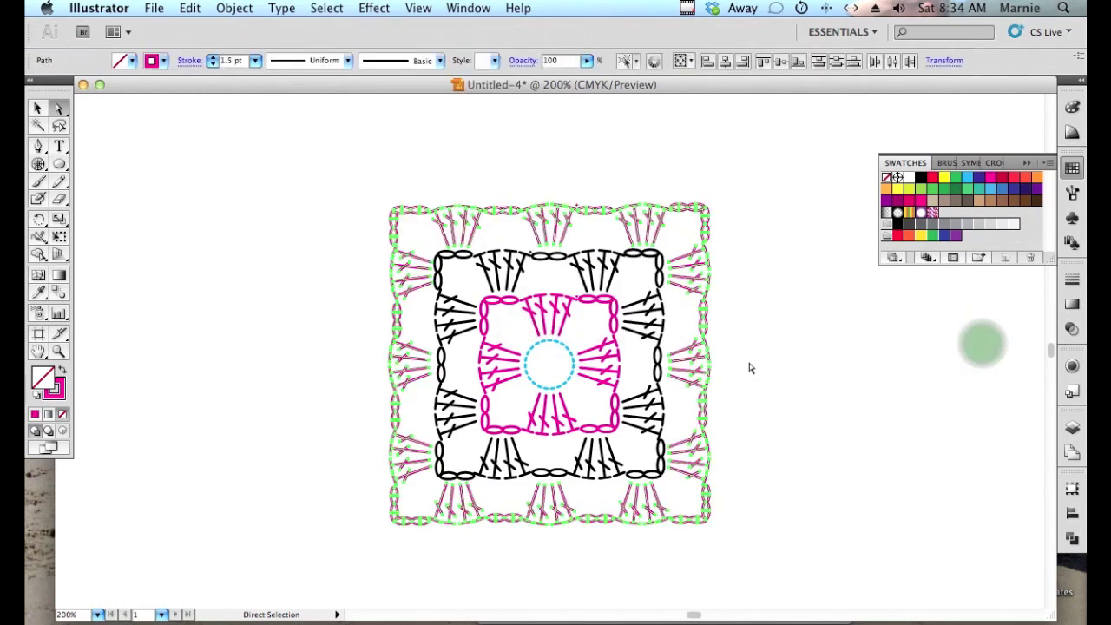
# Unlock the round 1 layer and extend the selection to all objects sharing the magenta stroke color.
pyautogui.press('F7')
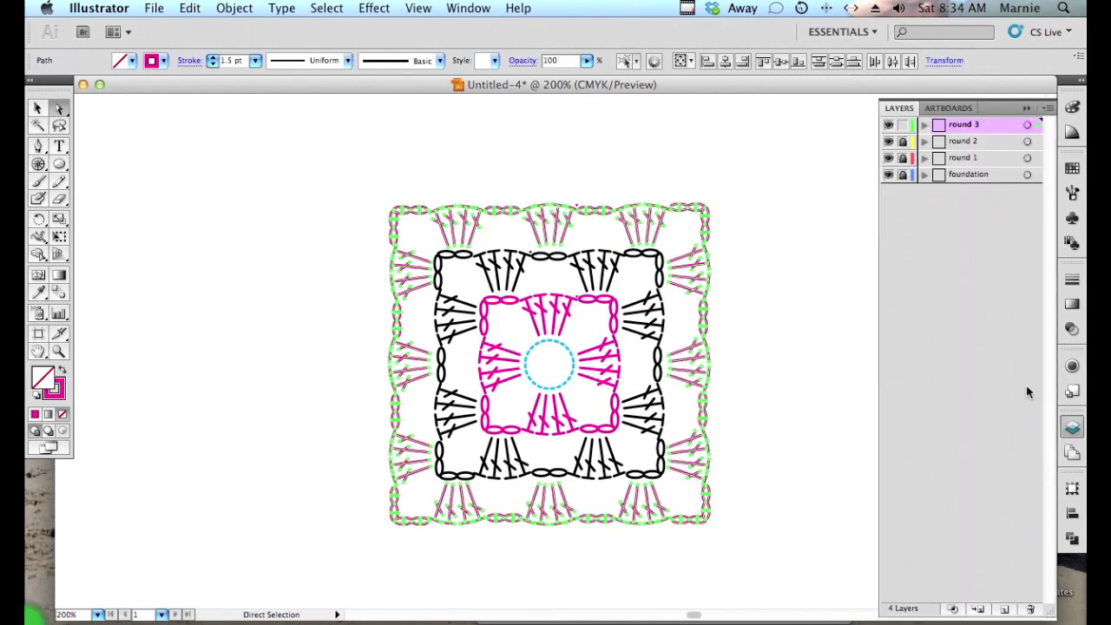
pyautogui.click(903, 158)
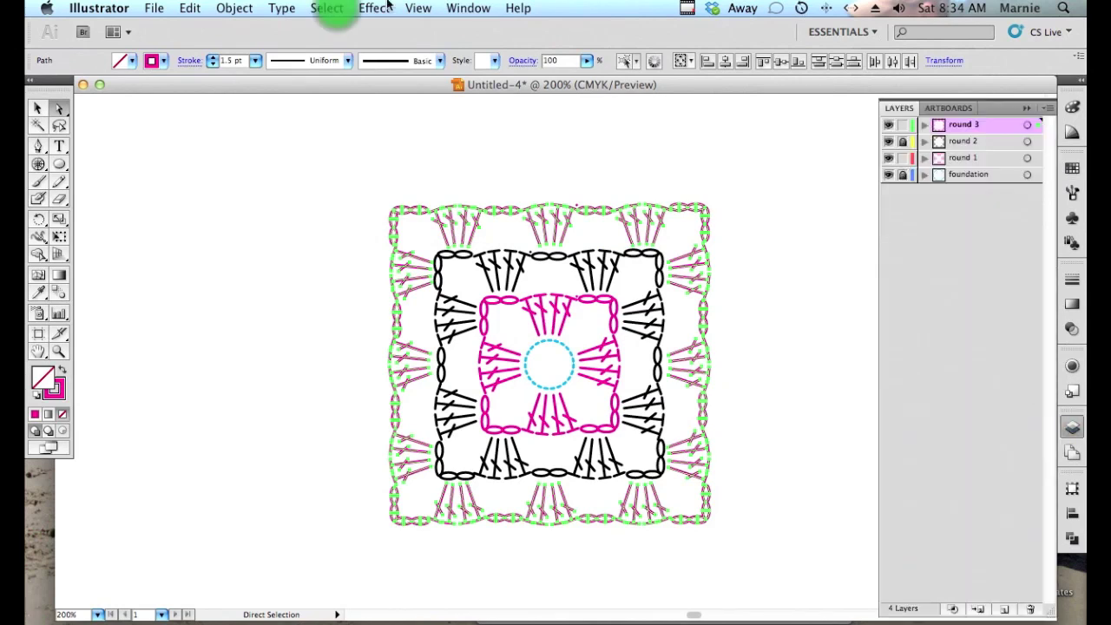
pyautogui.click(338, 9)
pyautogui.moveTo(369, 162)
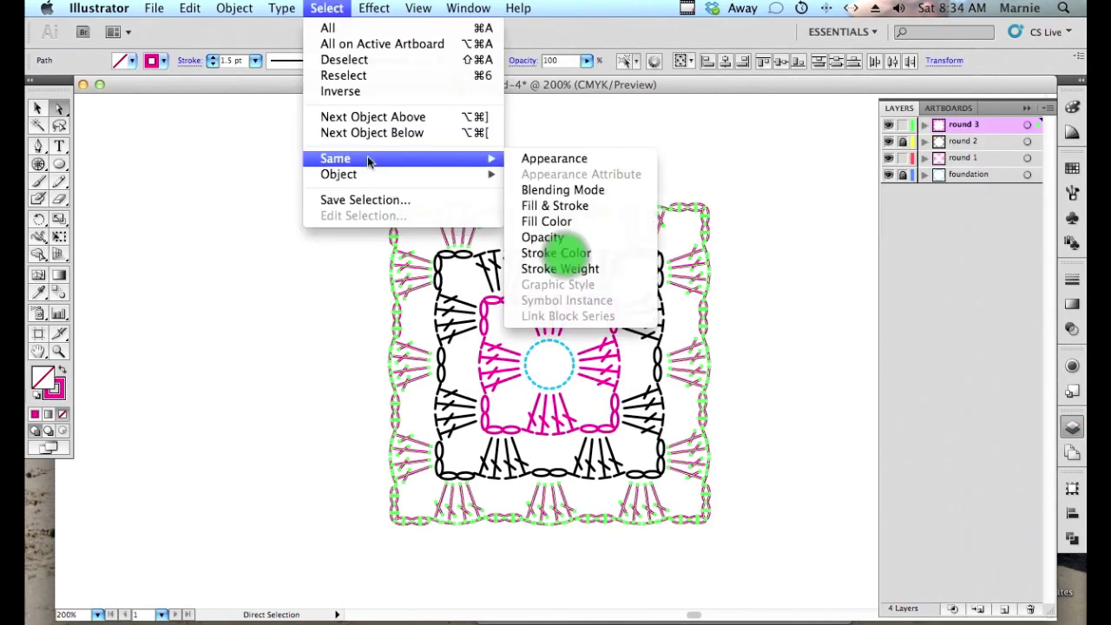
pyautogui.click(556, 253)
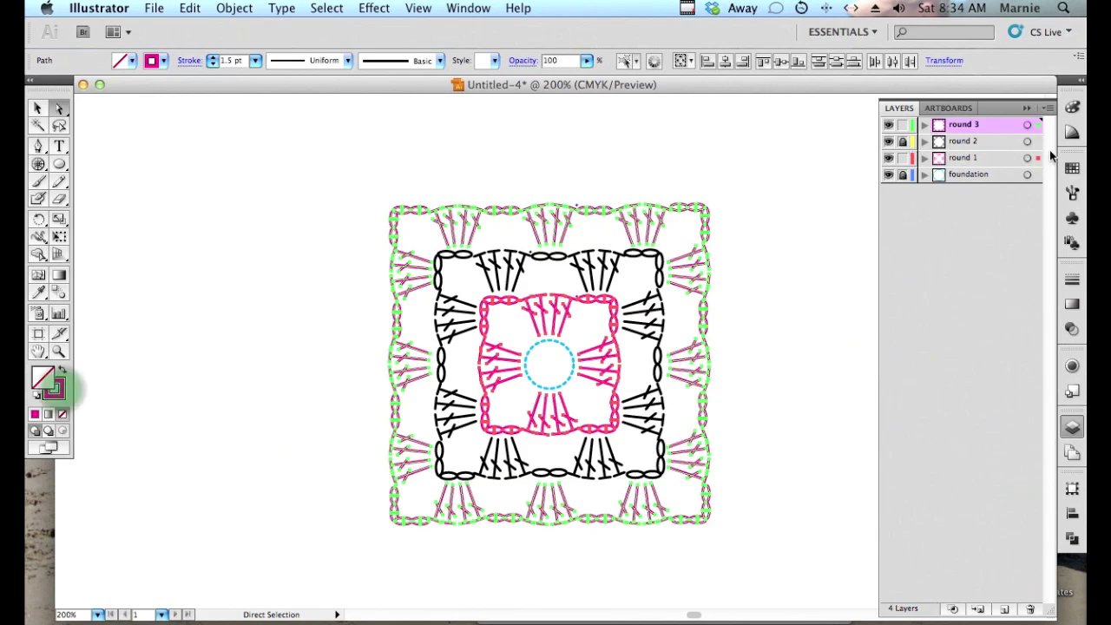
# Recolor the selected round 1 and round 3 strokes with the light green swatch and deselect them.
pyautogui.click(61, 393)
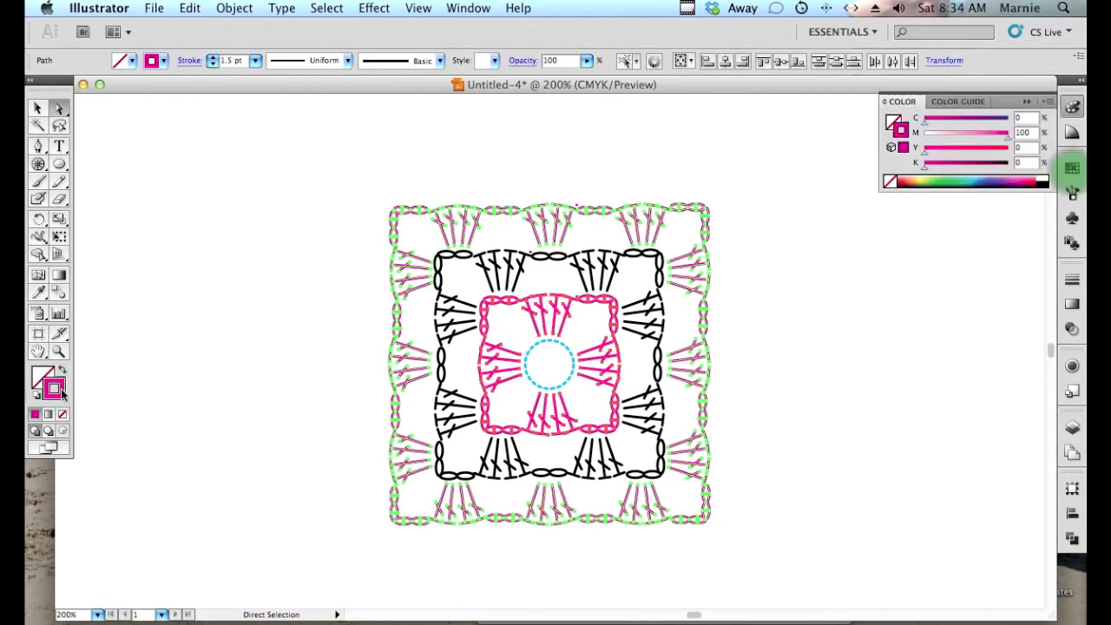
pyautogui.click(1073, 169)
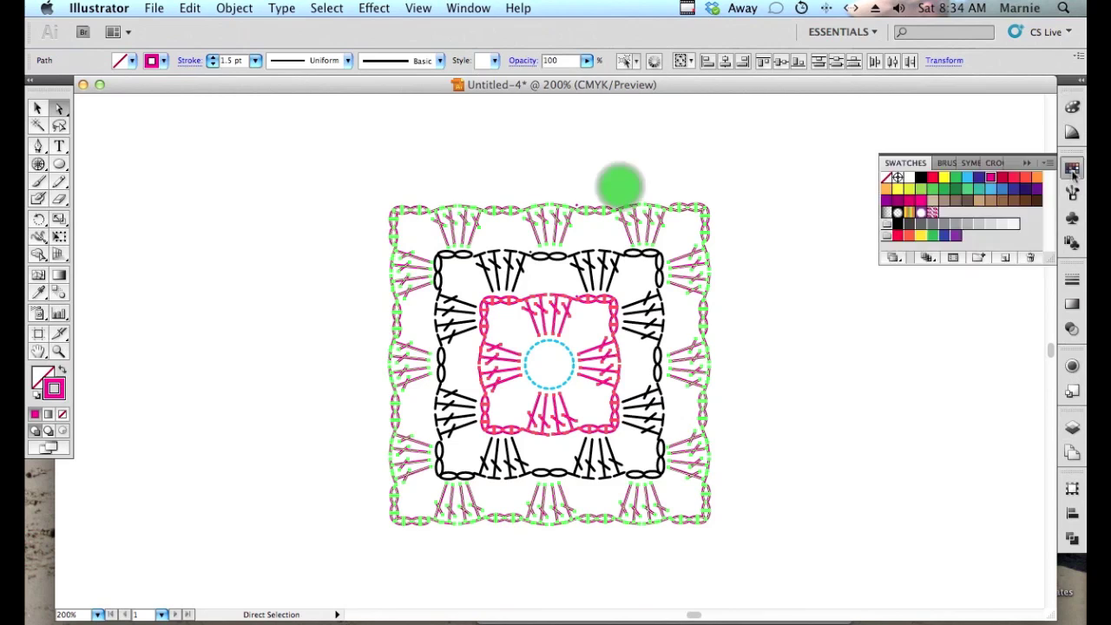
pyautogui.click(922, 191)
pyautogui.click(295, 307)
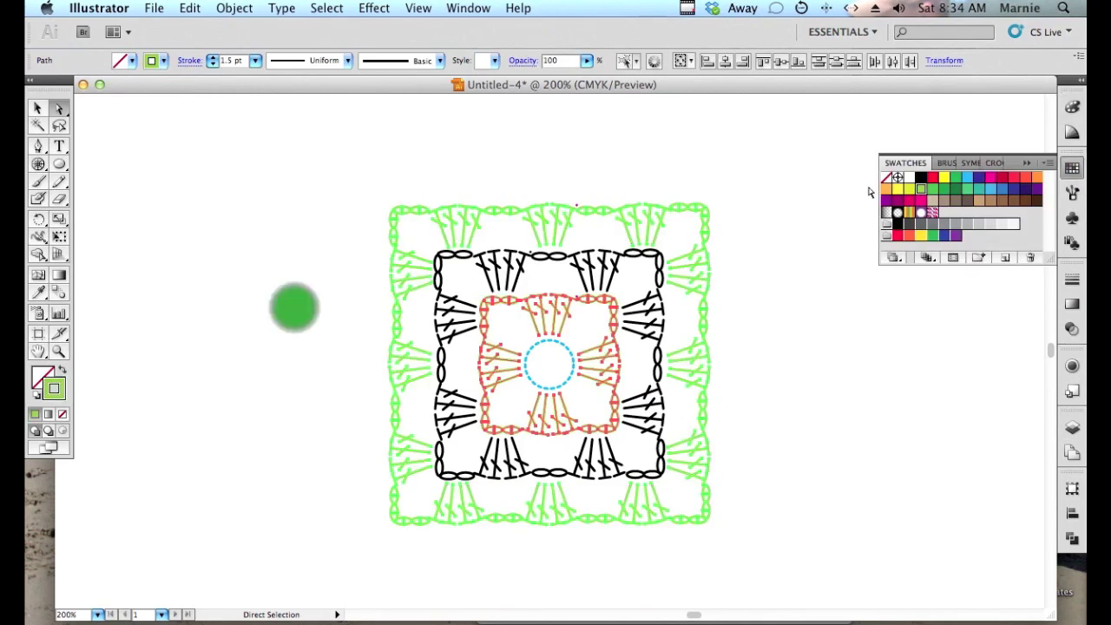
pyautogui.click(294, 313)
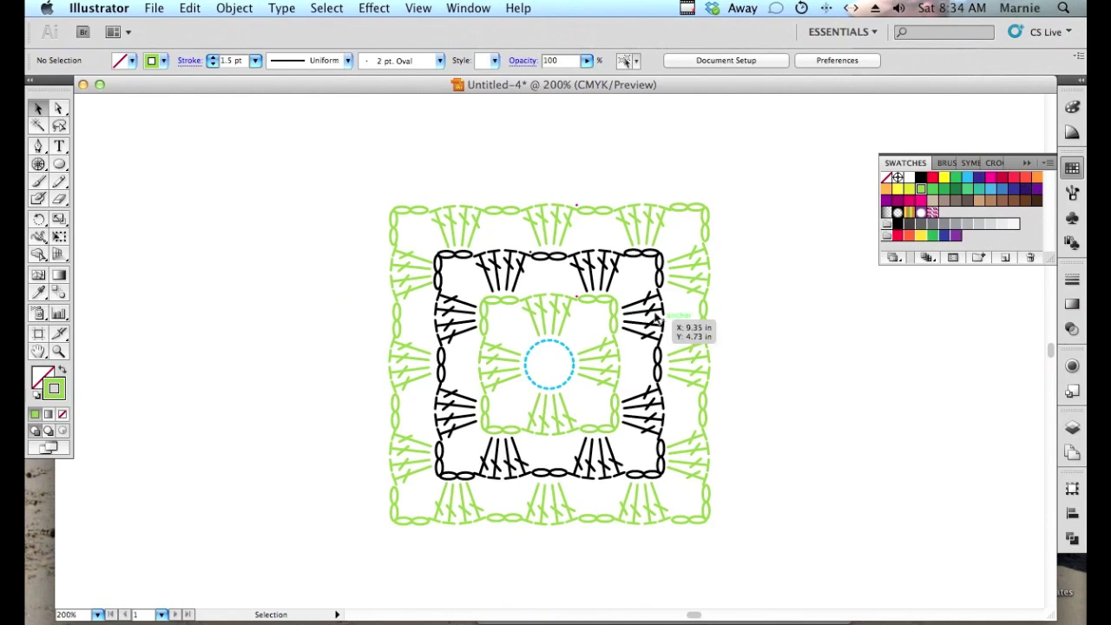
# Pick round 3's magenta slip stitch dot with Direct Selection and select all objects with the same fill color.
pyautogui.press('a')
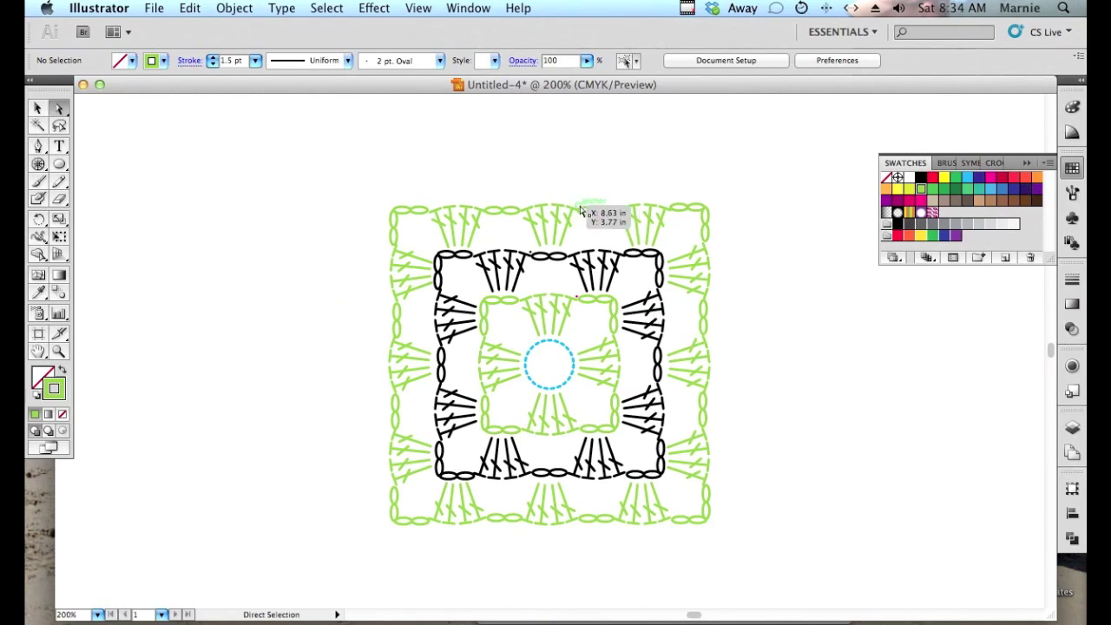
pyautogui.click(578, 205)
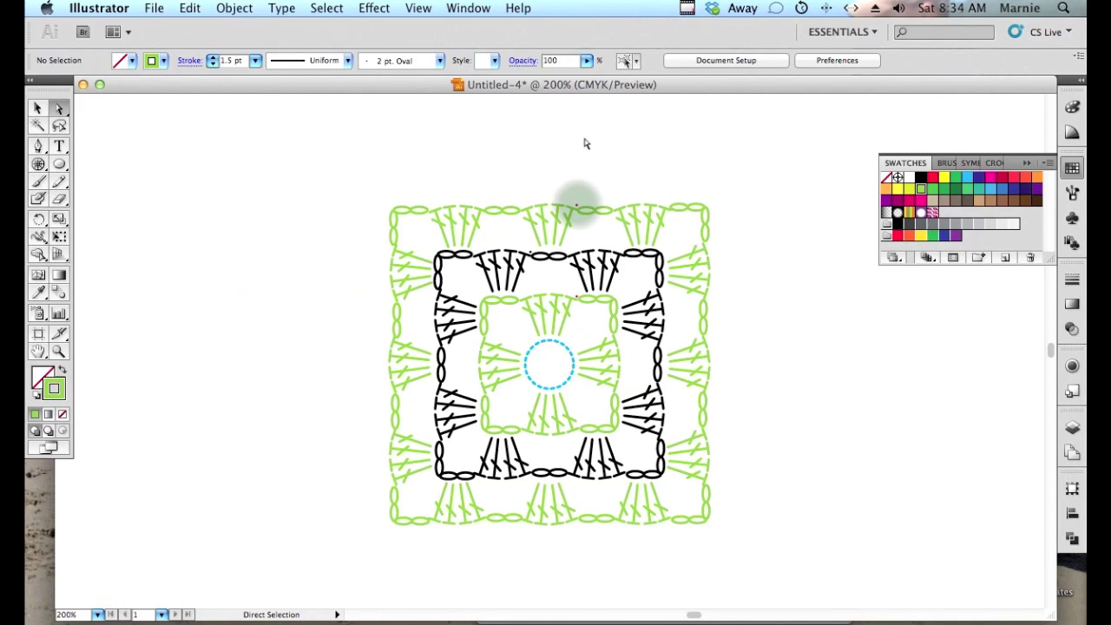
pyautogui.click(577, 208)
pyautogui.moveTo(577, 209); pyautogui.dragTo(580, 209)
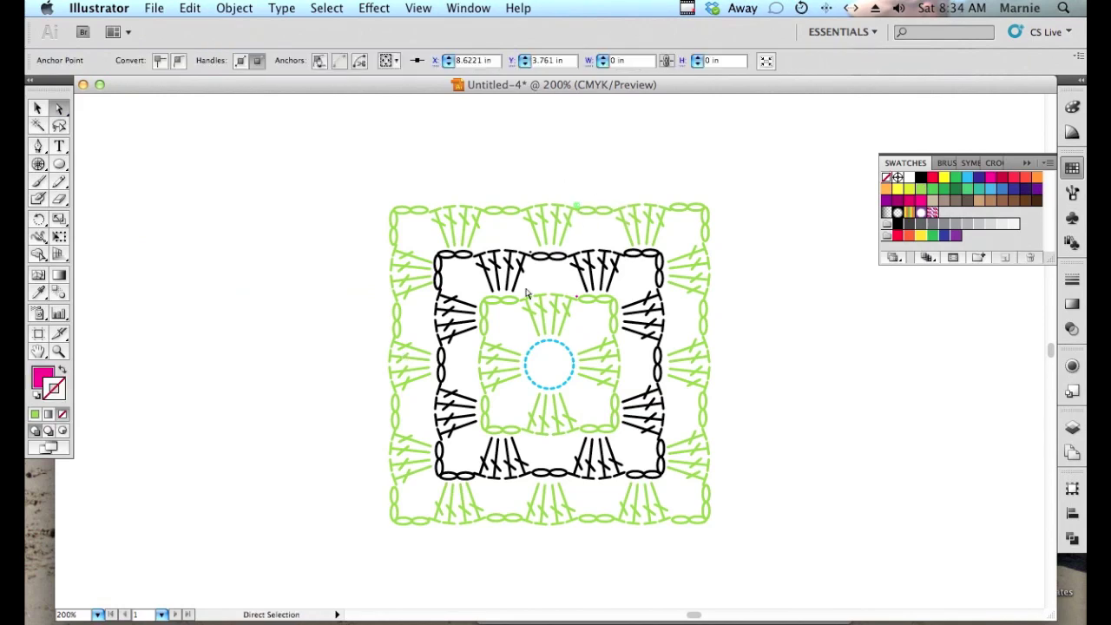
pyautogui.click(355, 148)
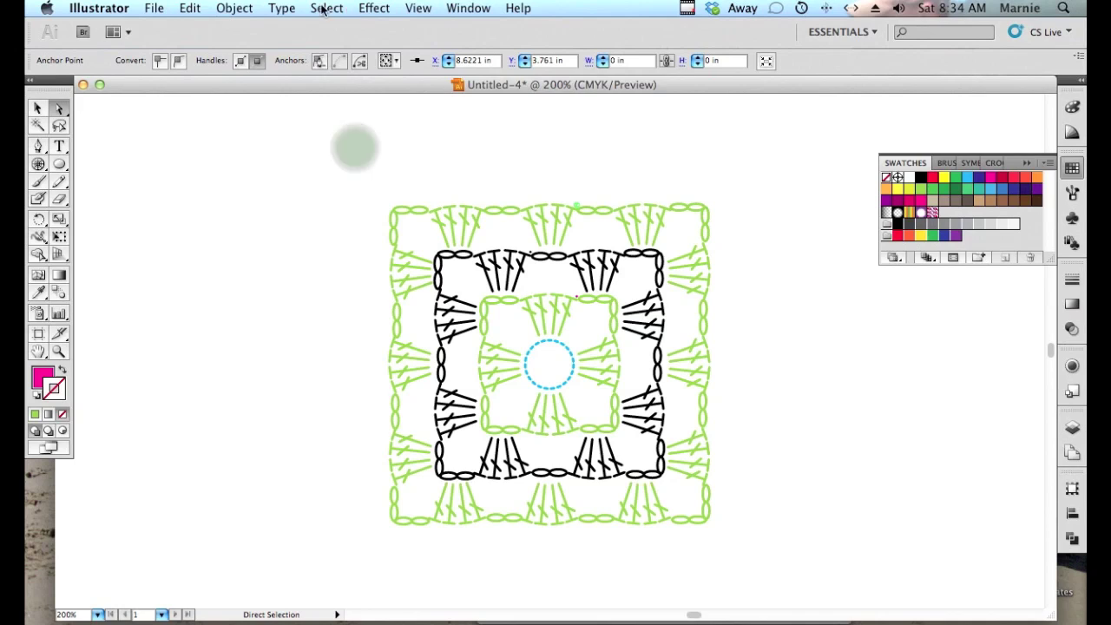
pyautogui.click(325, 9)
pyautogui.moveTo(347, 158)
pyautogui.click(595, 217)
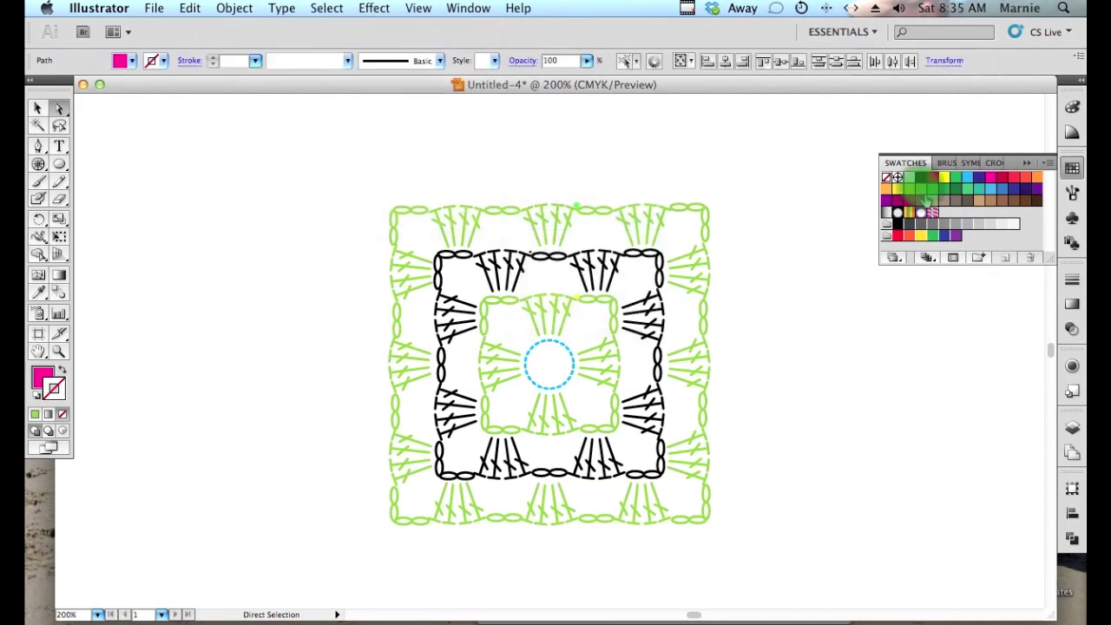
# Apply the light green swatch to the stroke of the selected slip stitch dots and deselect them.
pyautogui.click(919, 193)
pyautogui.click(921, 190)
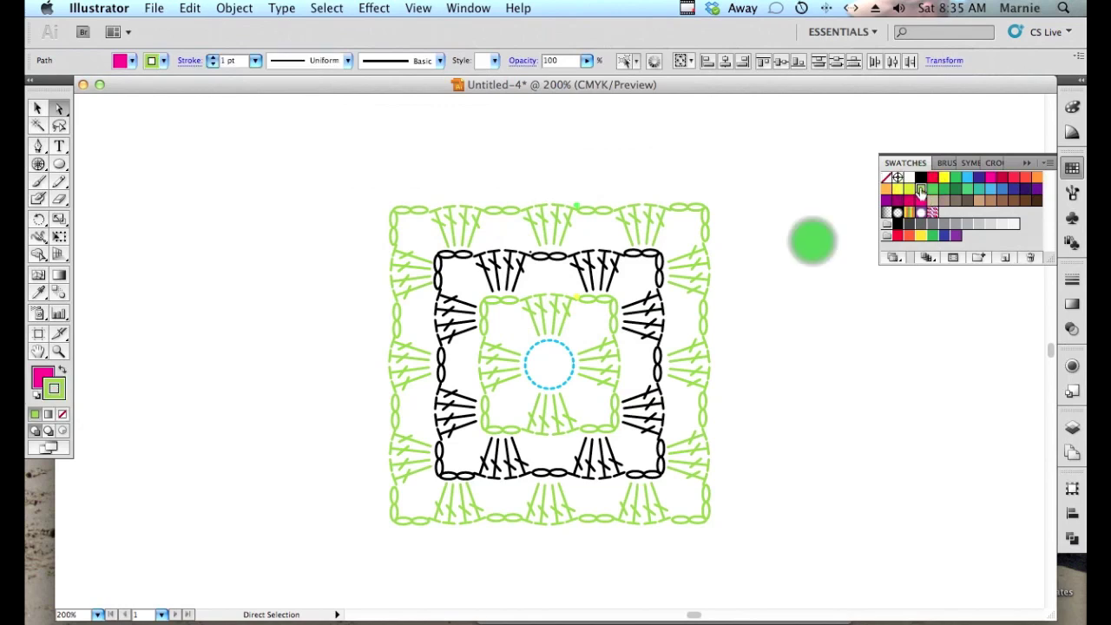
pyautogui.click(815, 246)
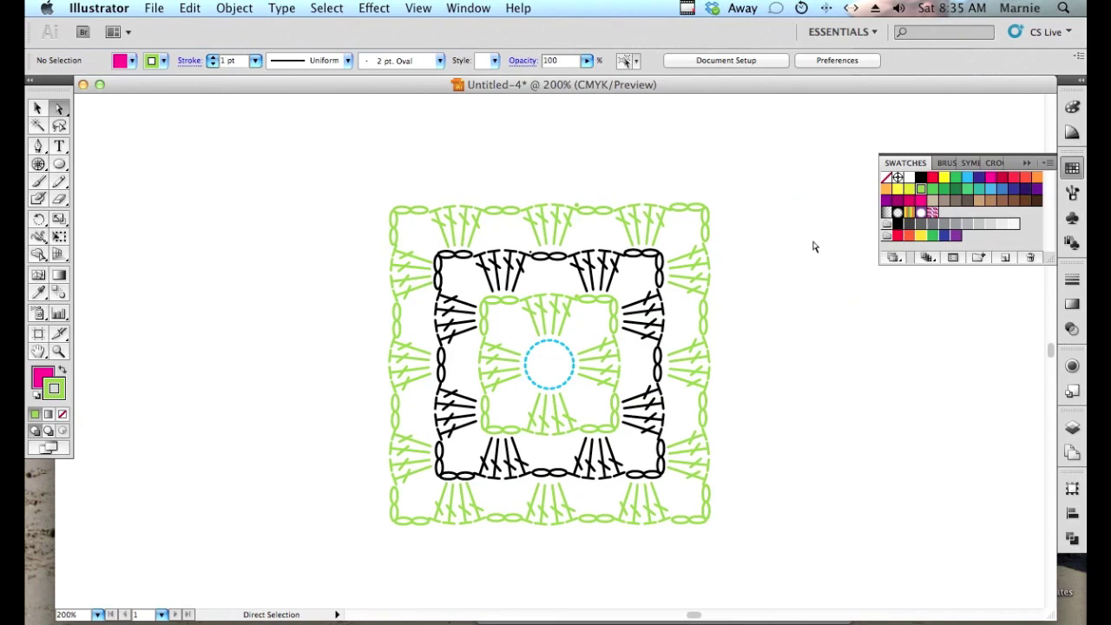
# Select the first grouped stitch along round 3's upper edge with the Selection tool and review the editing and object commands.
pyautogui.click(39, 109)
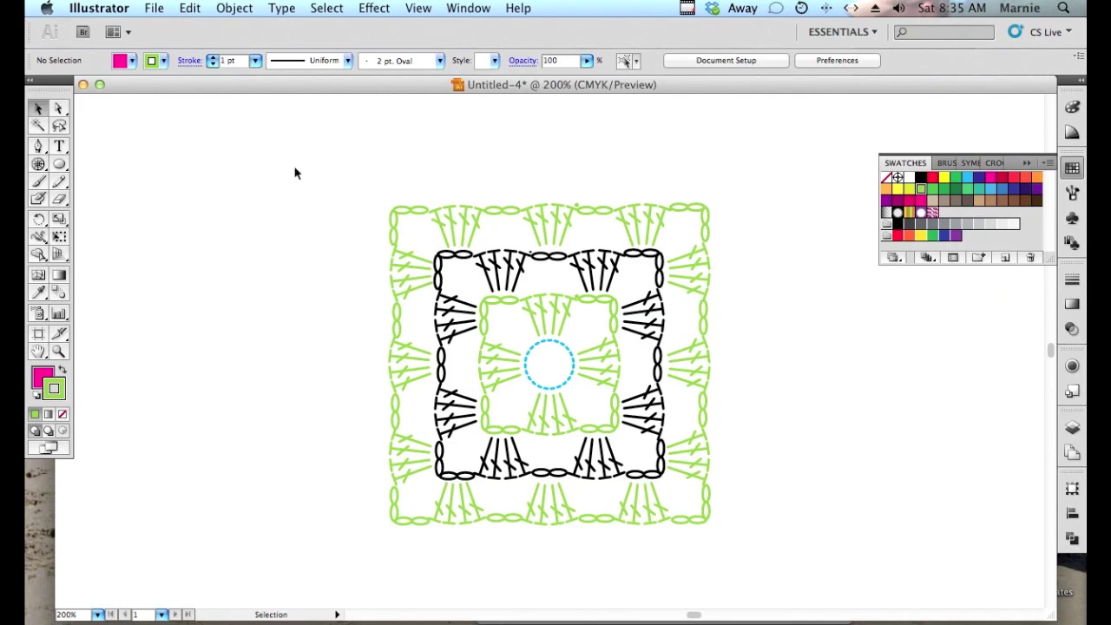
pyautogui.click(447, 244)
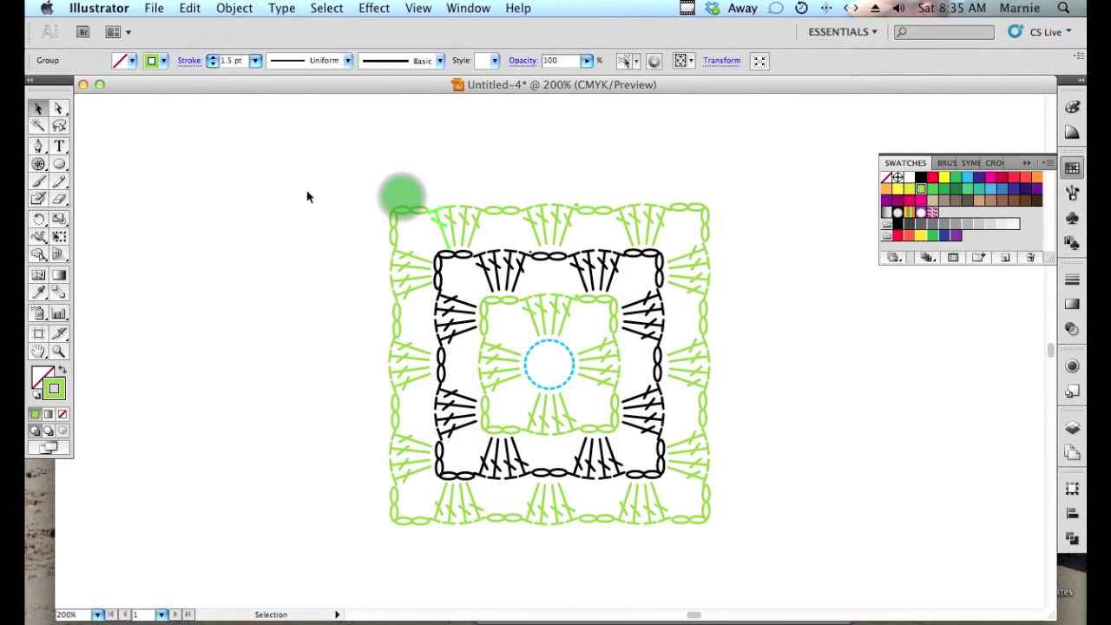
pyautogui.click(397, 200)
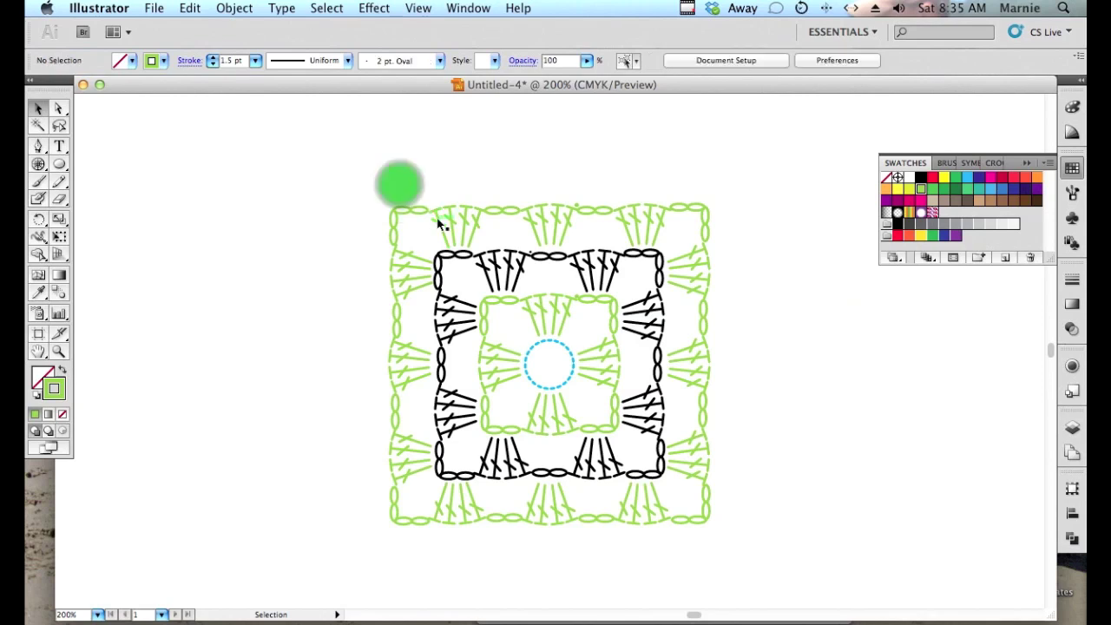
pyautogui.click(527, 222)
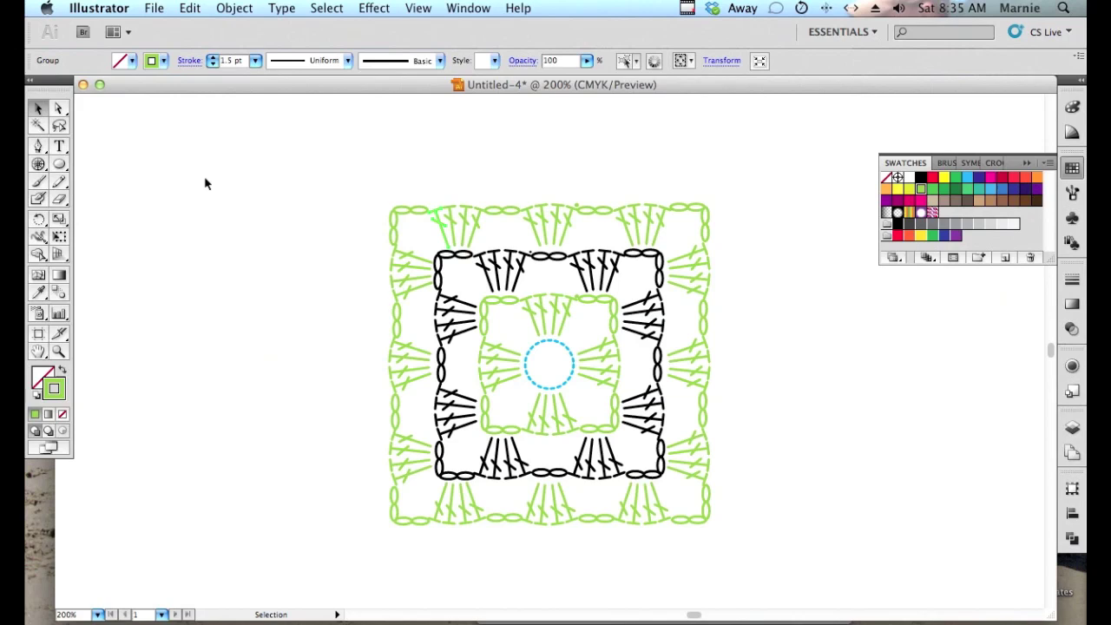
pyautogui.press('super+c')
pyautogui.press('super+f')
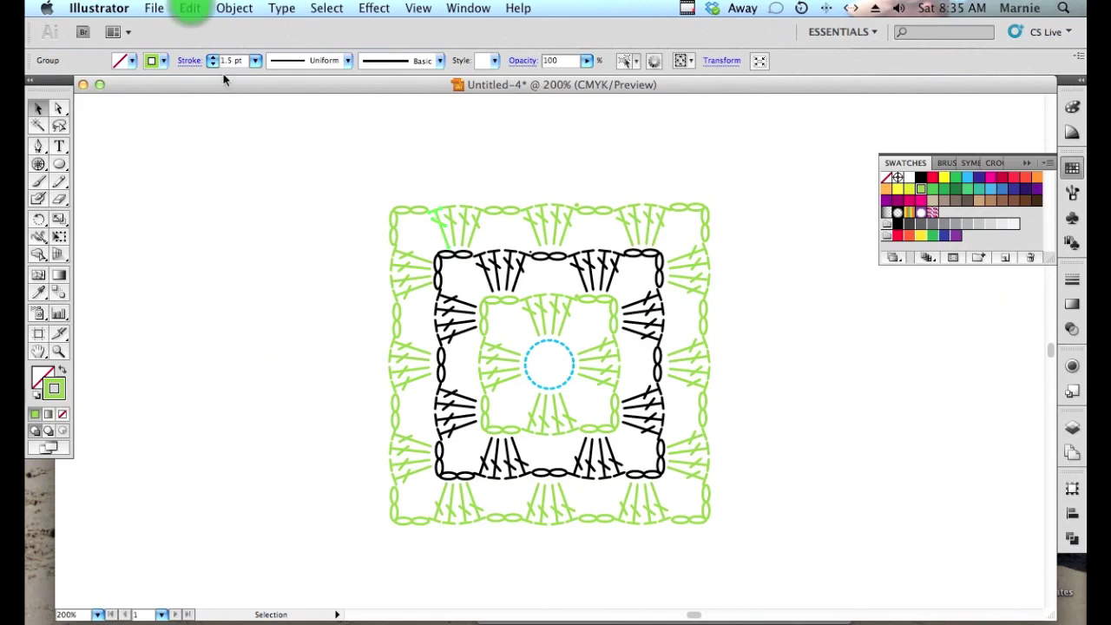
pyautogui.click(191, 8)
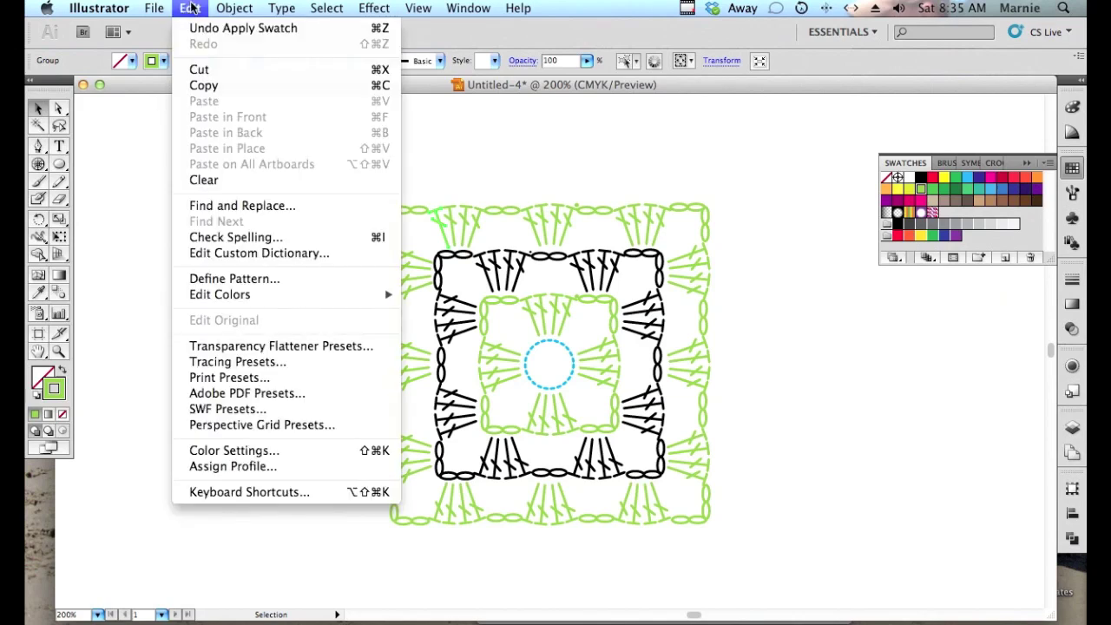
pyautogui.moveTo(234, 7)
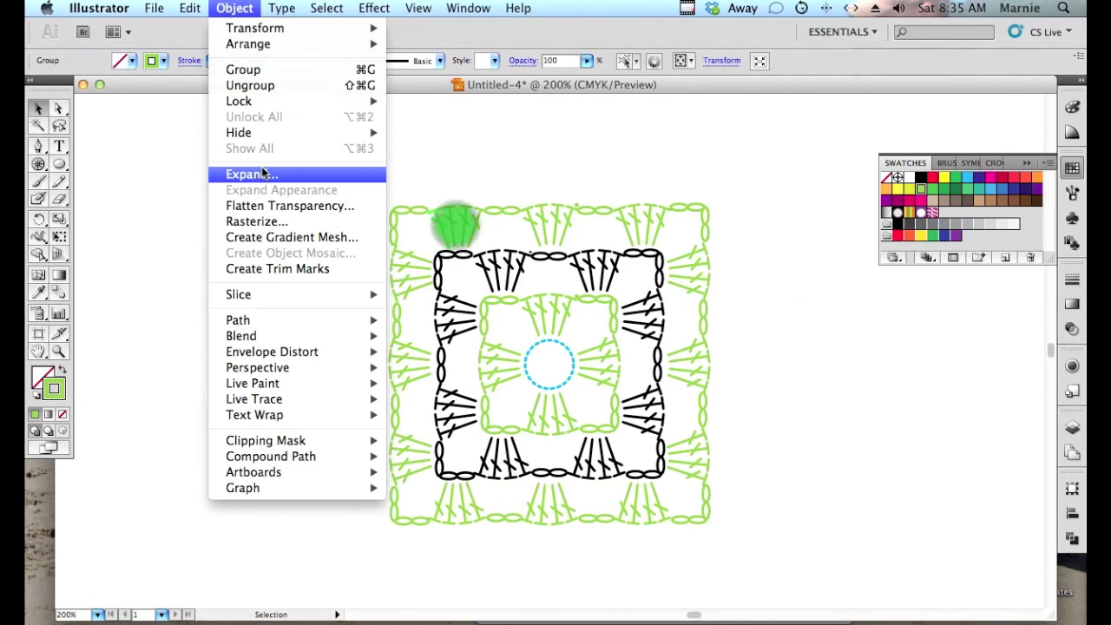
# Isolate the first grouped stitch on round 3's upper edge, pick its slanted crossbar path, and leave isolation mode.
pyautogui.click(459, 223)
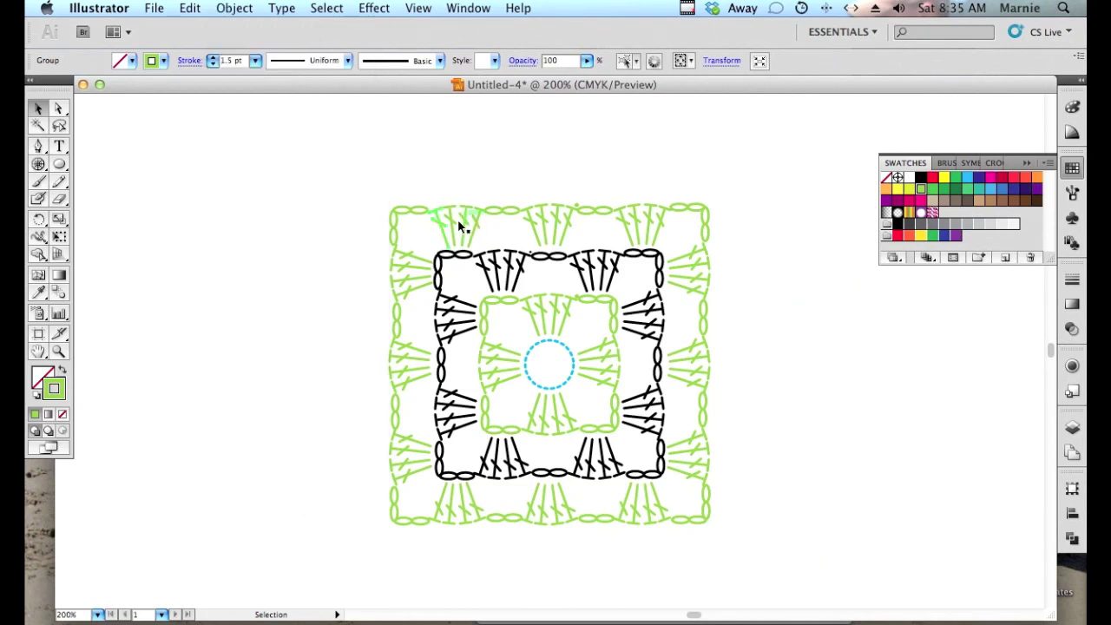
pyautogui.click(447, 233)
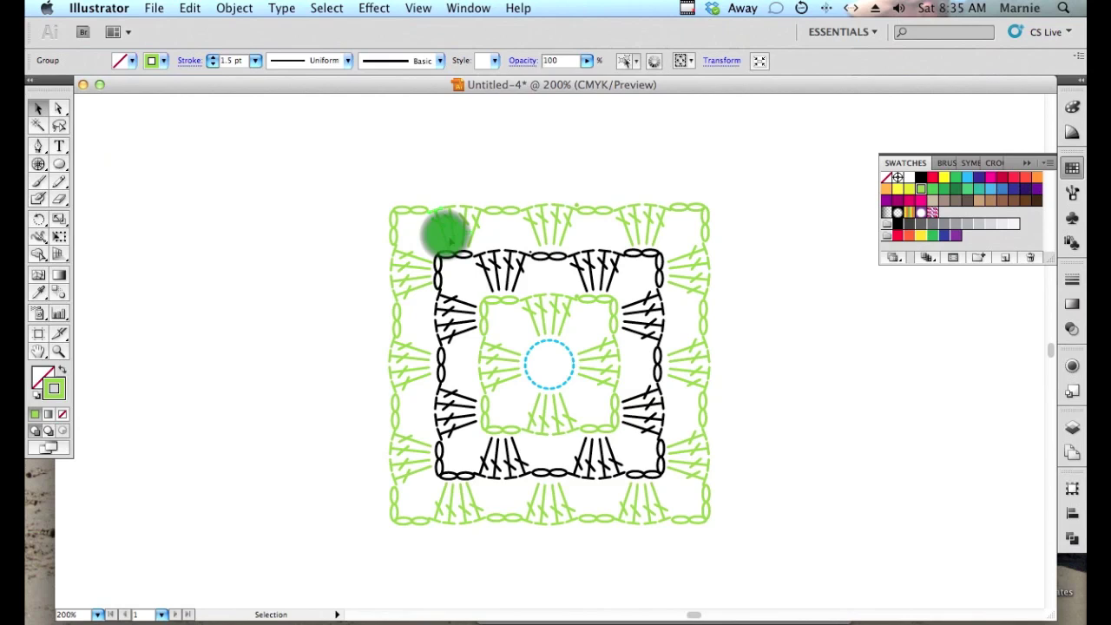
pyautogui.click(447, 233)
pyautogui.doubleClick(447, 235)
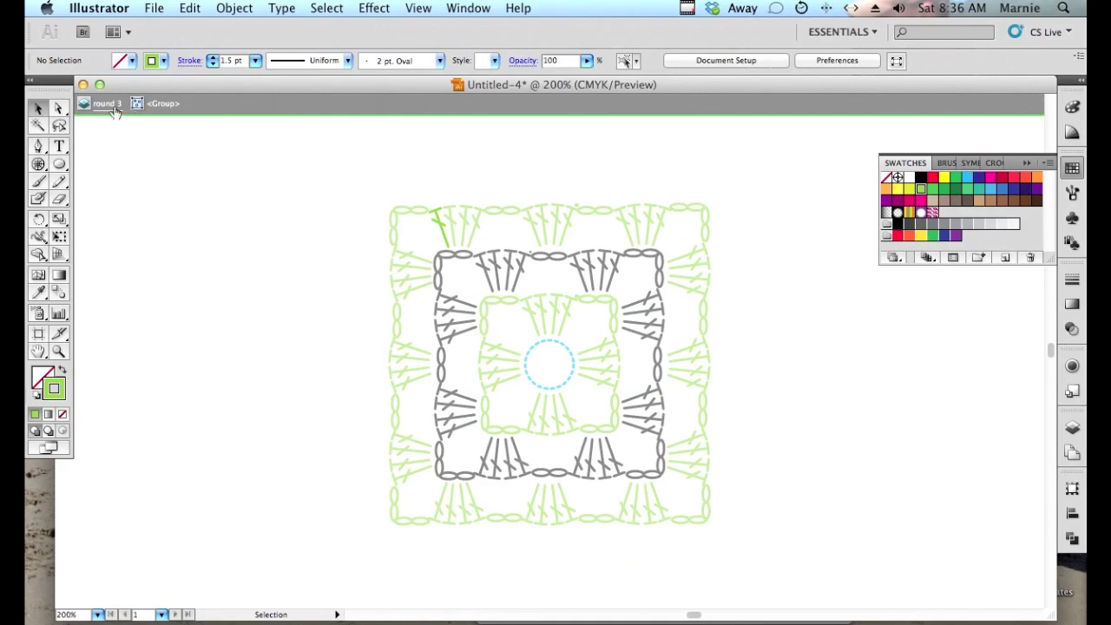
pyautogui.click(439, 227)
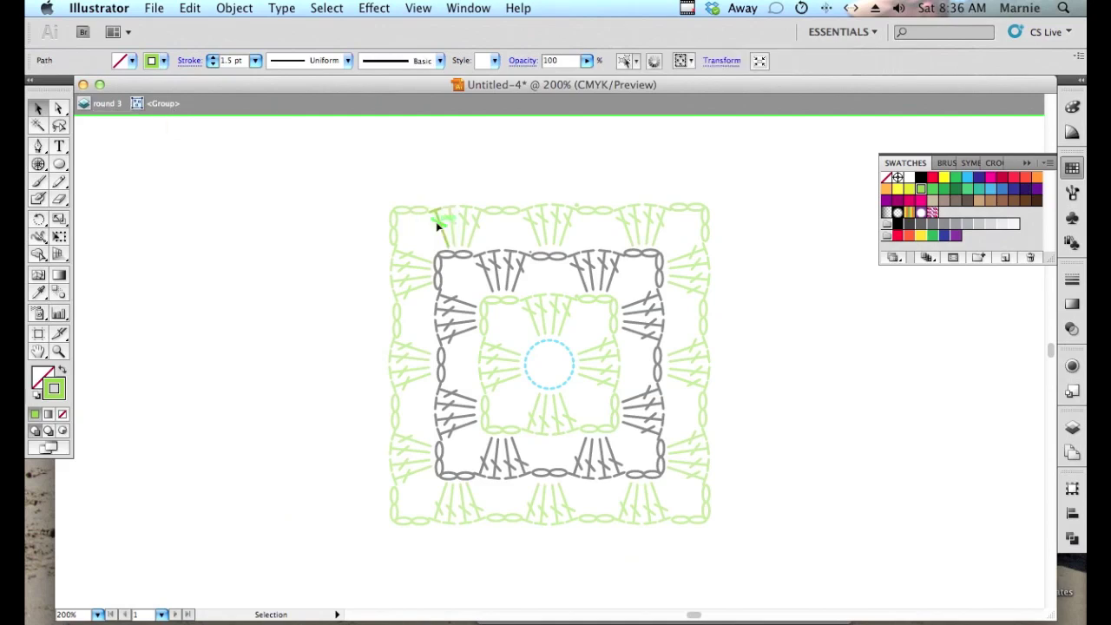
pyautogui.keyDown('shift'); pyautogui.click(438, 226); pyautogui.keyUp('shift')
pyautogui.doubleClick(339, 189)
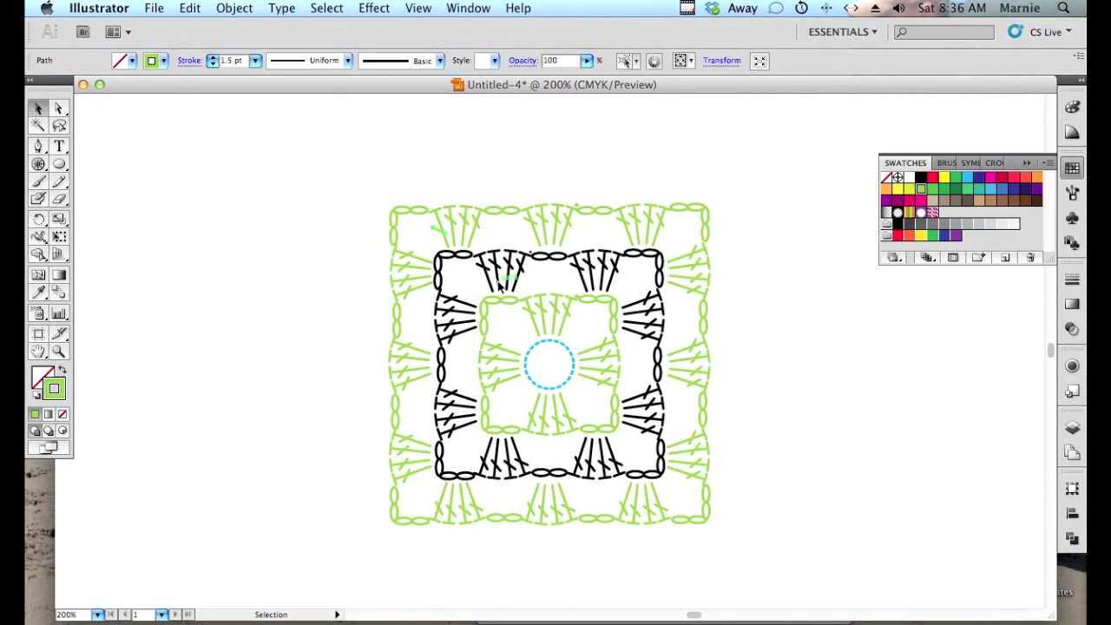
# Reselect the same round 3 stitch group as a whole, enter isolation mode on it again, and exit.
pyautogui.click(441, 222)
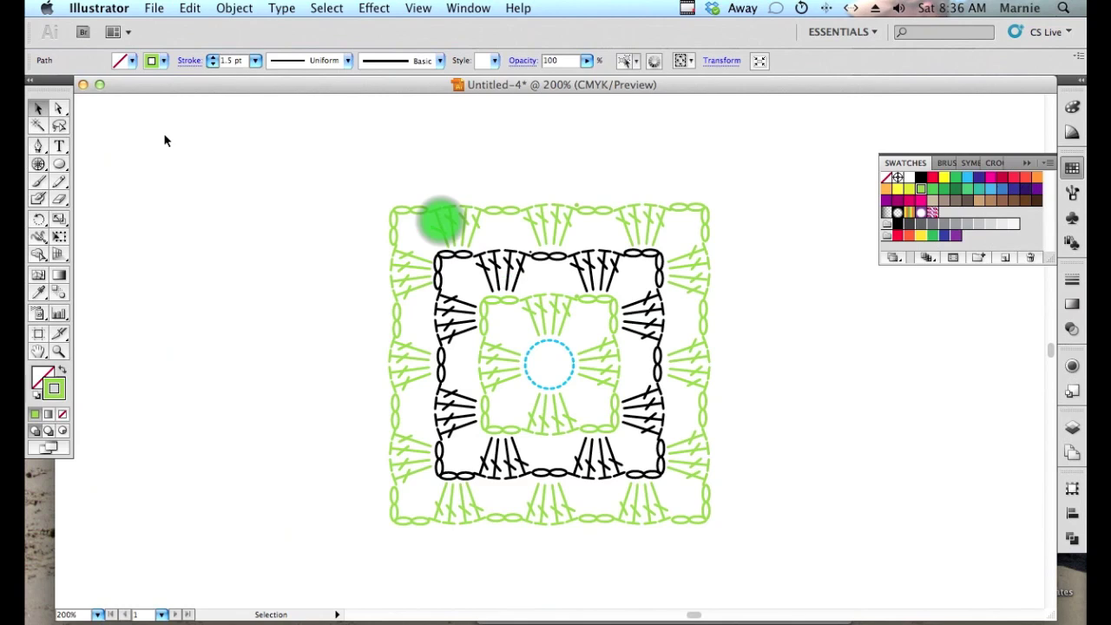
pyautogui.click(436, 224)
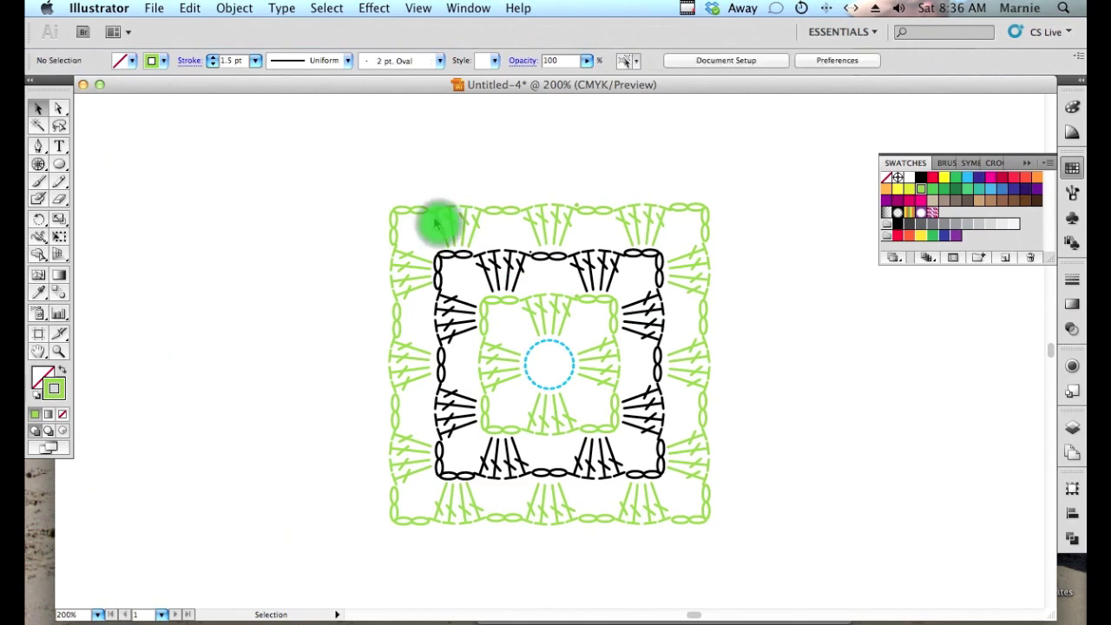
pyautogui.click(439, 226)
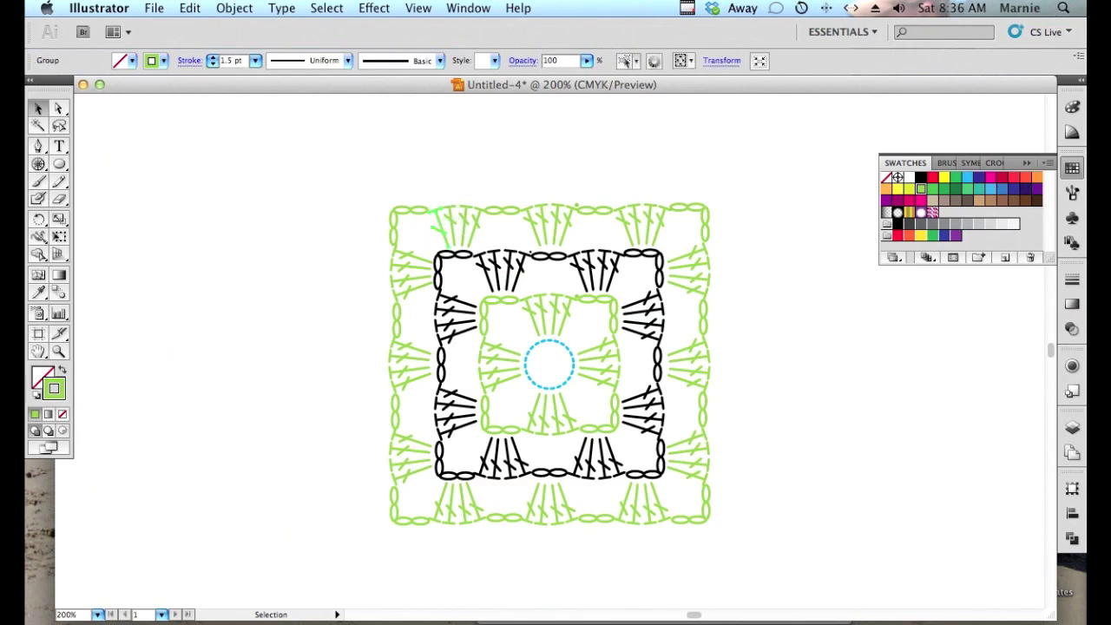
pyautogui.doubleClick(440, 226)
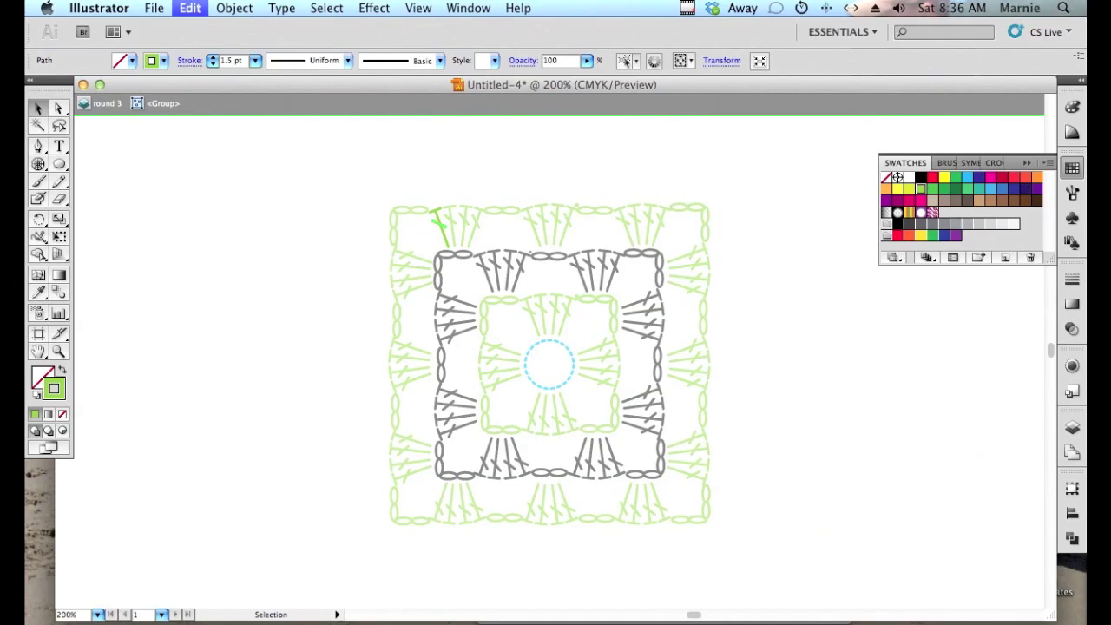
pyautogui.doubleClick(648, 187)
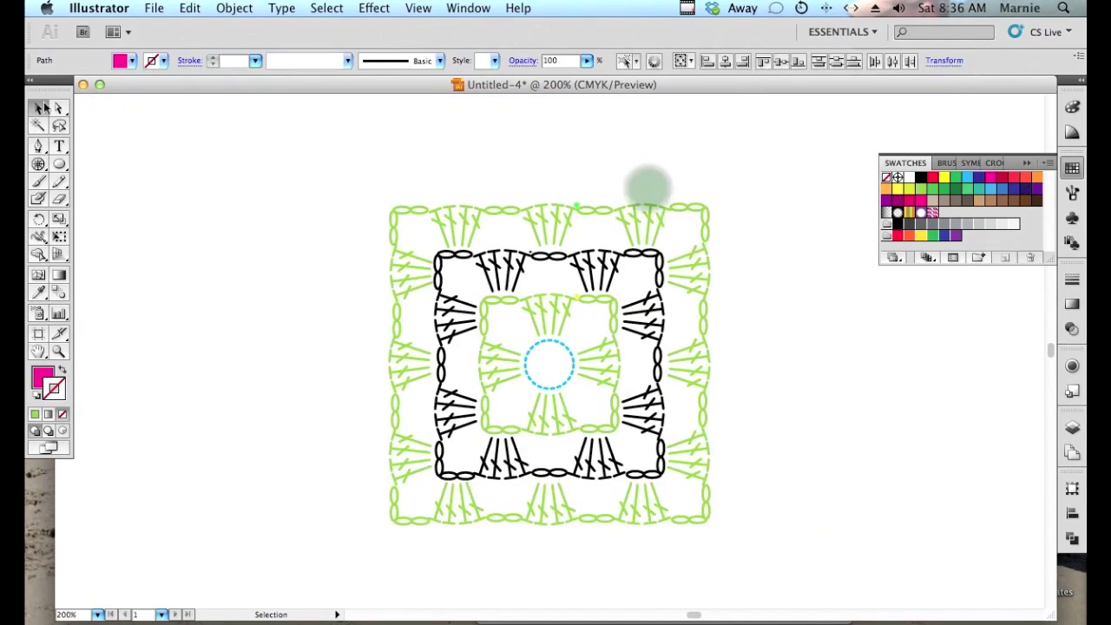
# Undo and redo the light green stroke change on the slip stitch dots, and clear the selection.
pyautogui.click(648, 186)
pyautogui.press('super+z')
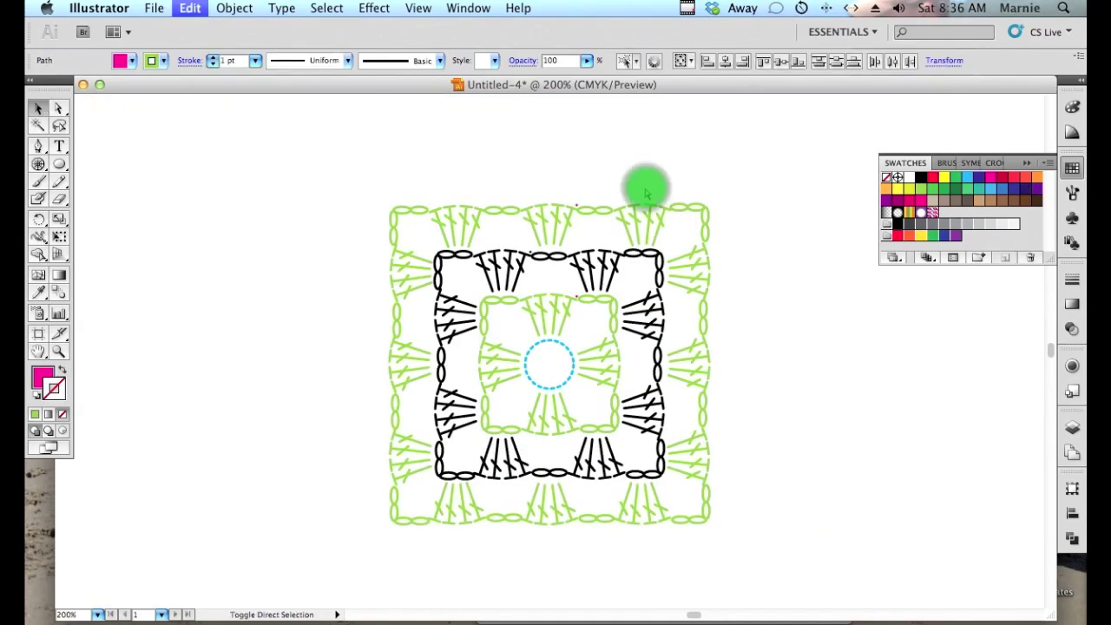
pyautogui.click(646, 193)
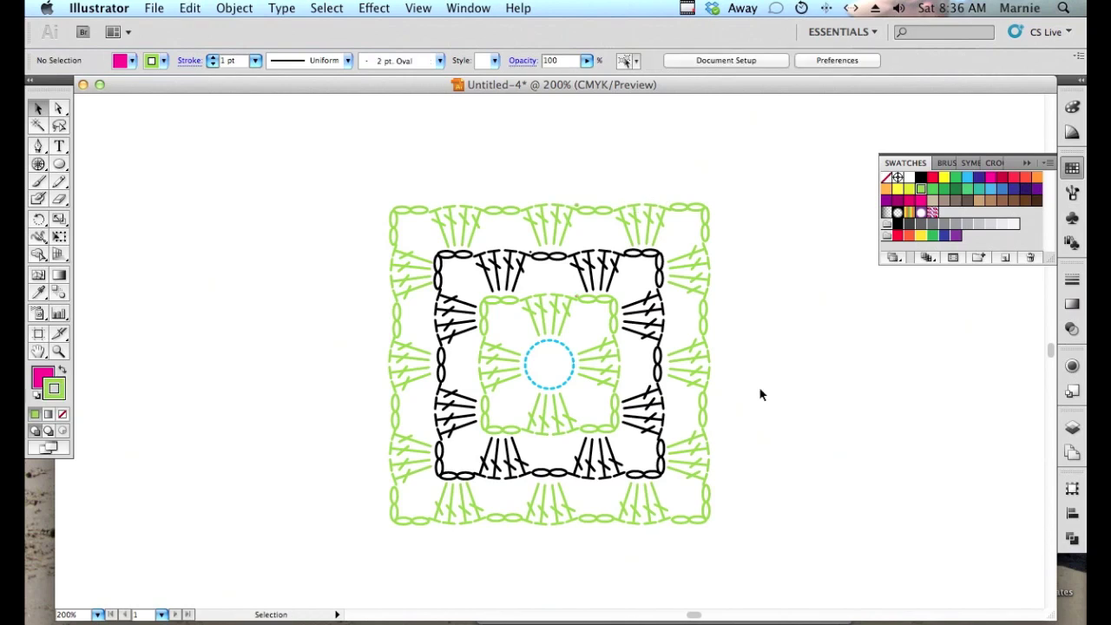